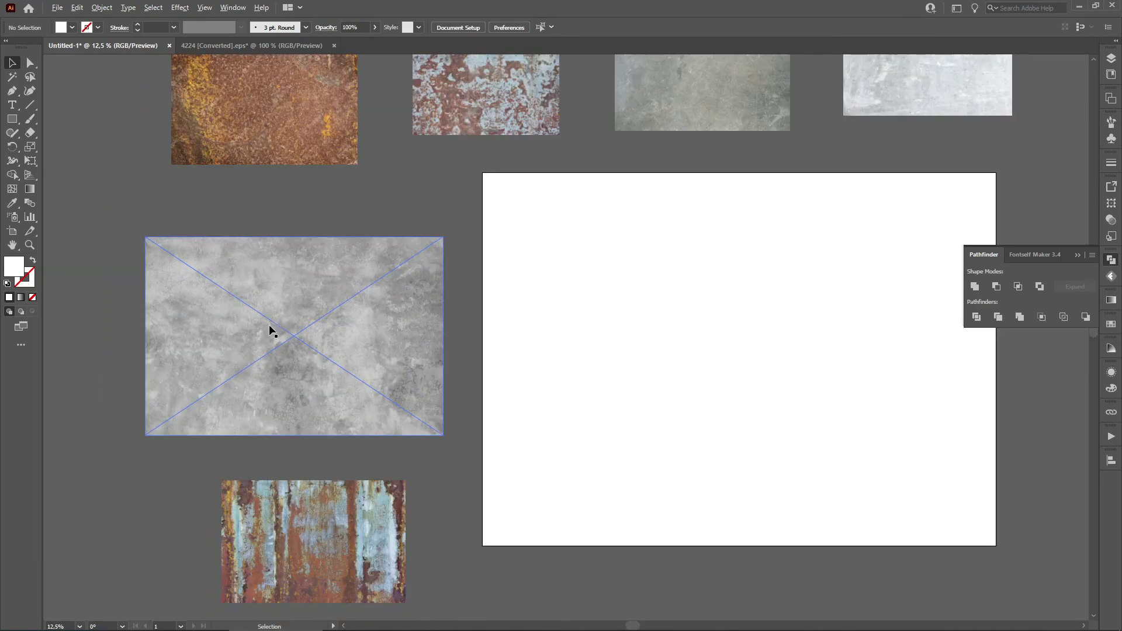
# Step: Look over the rust, concrete and metal texture photos placed around the artboard
pyautogui.click(286, 315)
pyautogui.moveTo(690, 102); pyautogui.dragTo(560, 222)
pyautogui.click(561, 223)
pyautogui.click(782, 150)
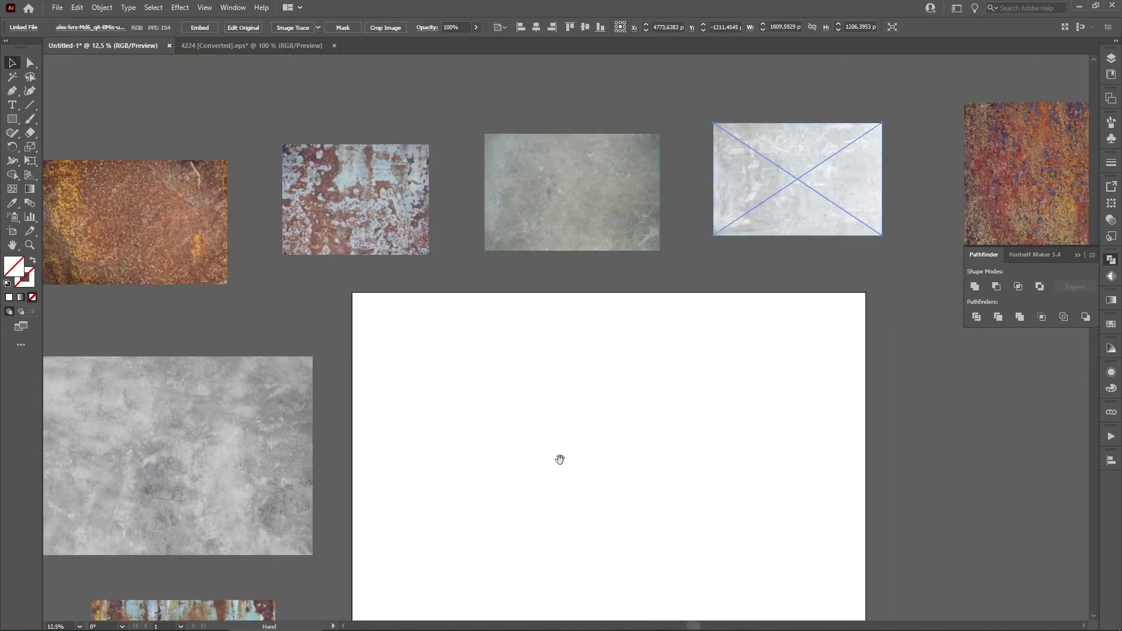
pyautogui.moveTo(559, 460); pyautogui.dragTo(551, 341)
pyautogui.click(478, 334)
pyautogui.scroll(-1, 479, 334)
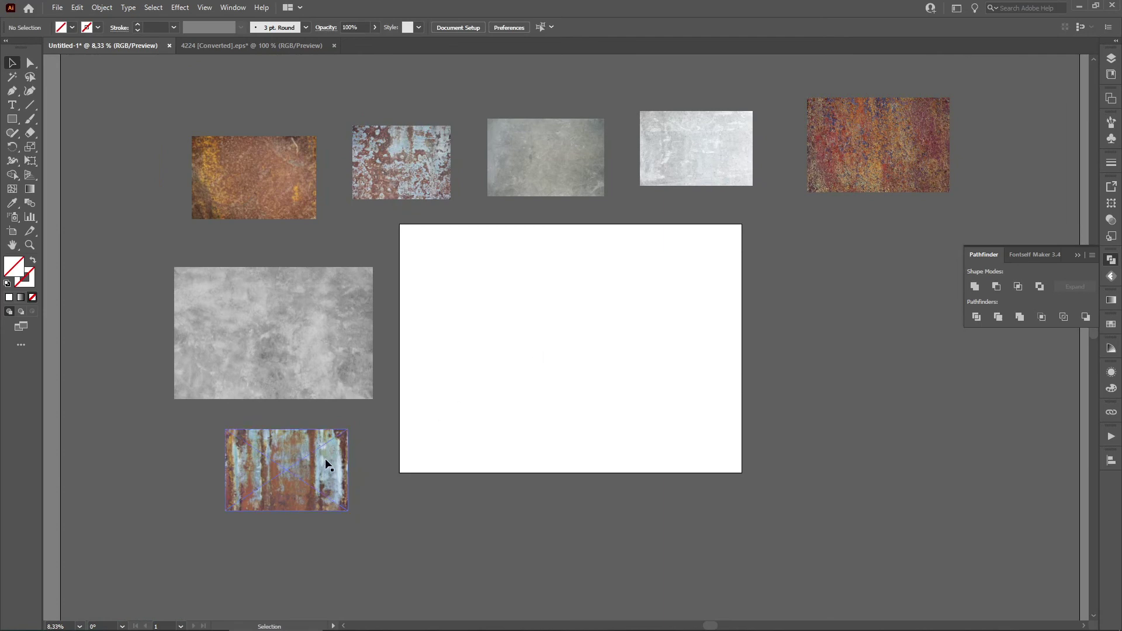
# Step: Place a copy of the striped blue-and-rust metal photo on the artboard, keeping the original beside it
pyautogui.moveTo(317, 466); pyautogui.dragTo(287, 466)
pyautogui.moveTo(568, 319); pyautogui.dragTo(587, 325)
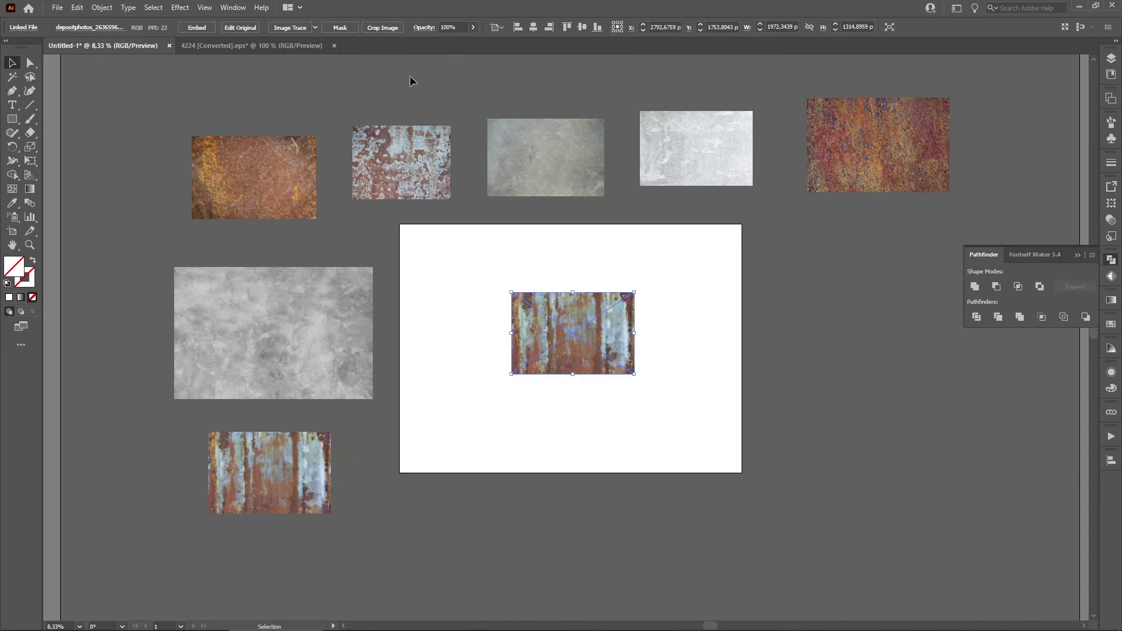
pyautogui.scroll(1, 670, 349)
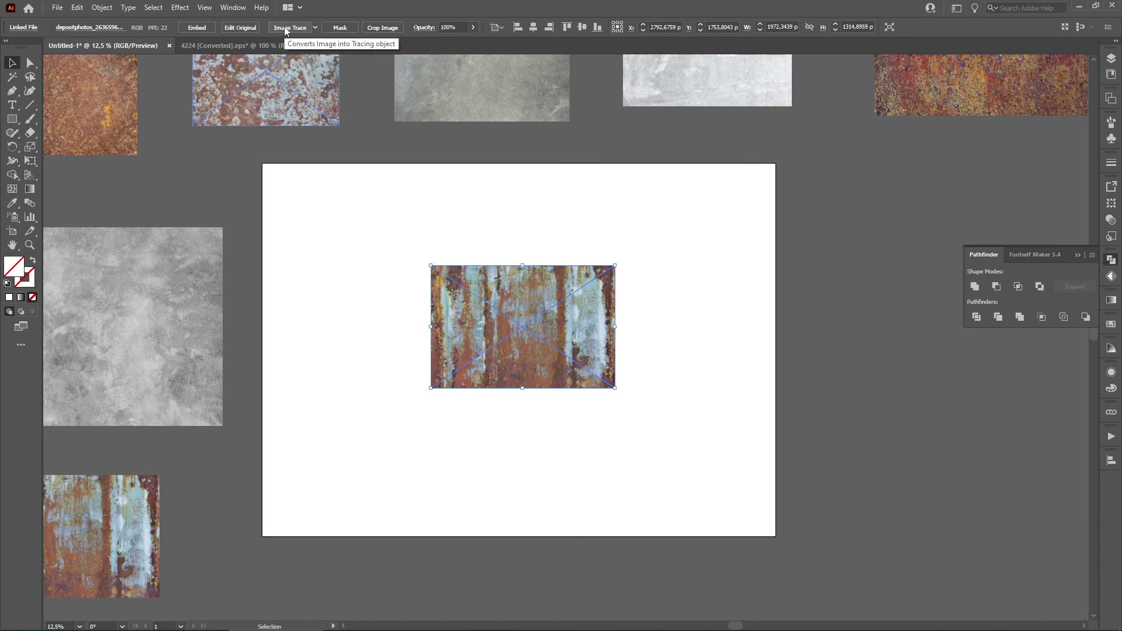
# Step: Convert the striped metal copy with Image Trace using the default preset and expand it into vector shapes
pyautogui.click(283, 27)
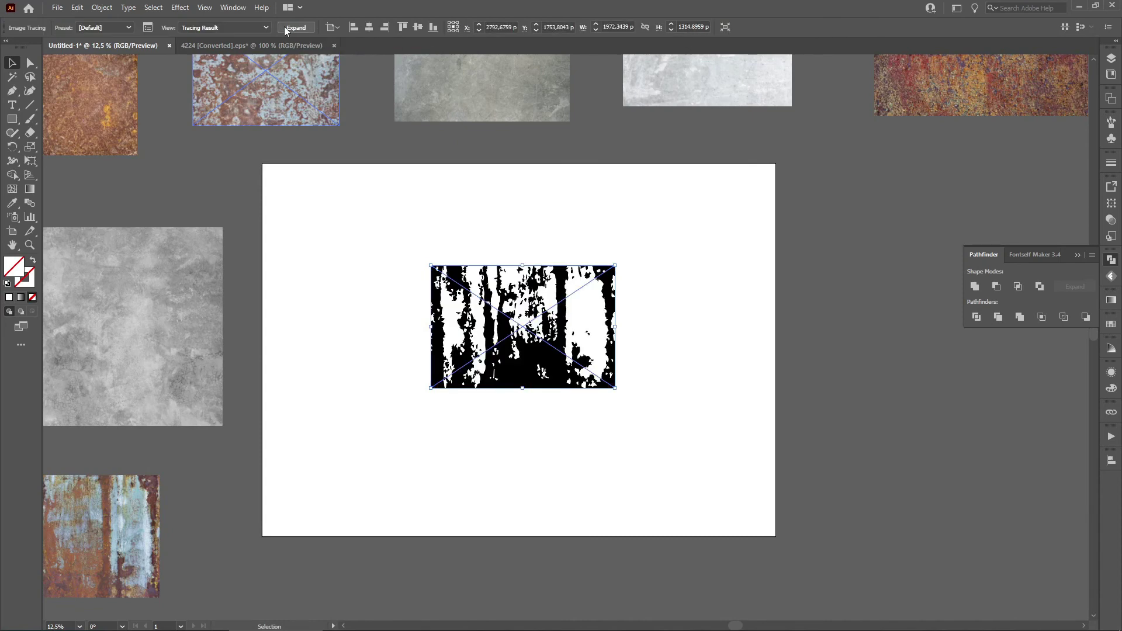
pyautogui.scroll(2, 523, 341)
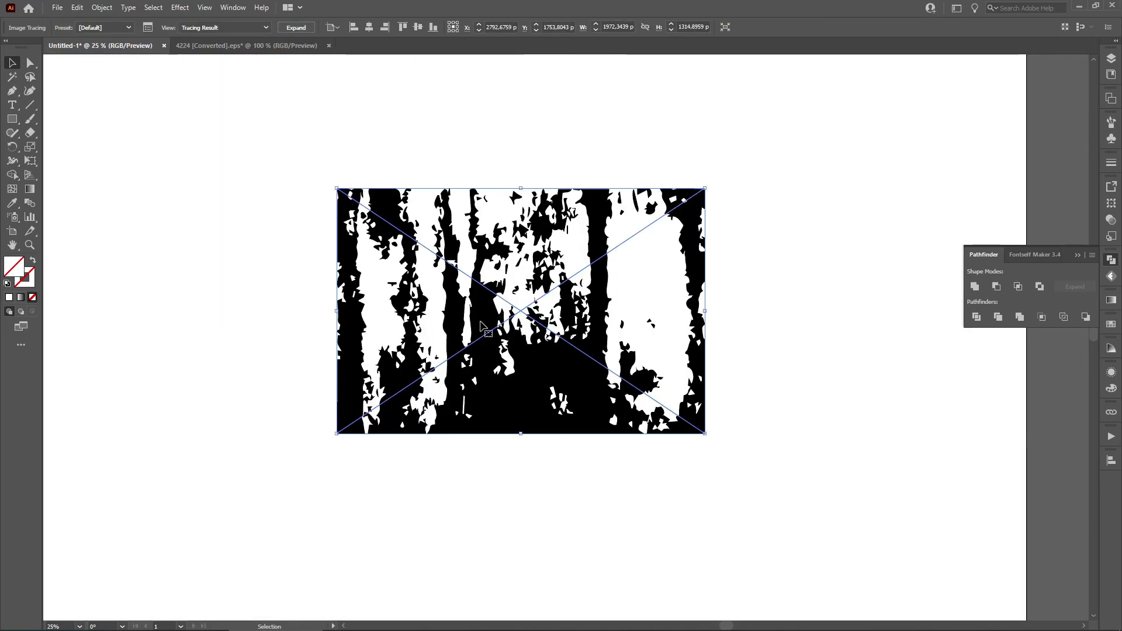
pyautogui.scroll(-2, 498, 353)
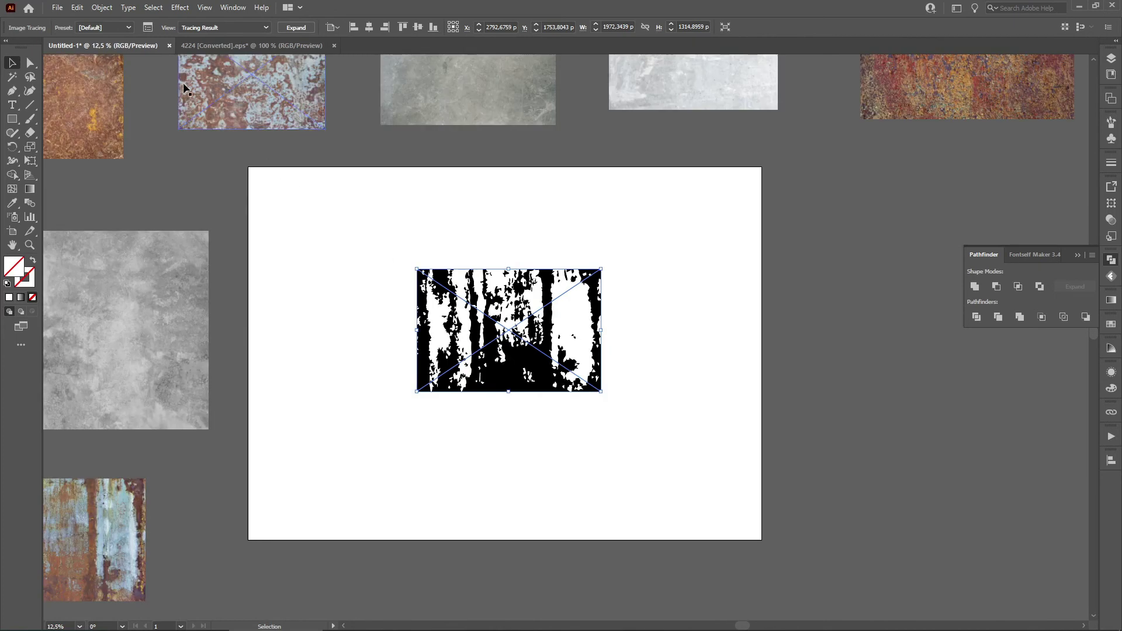
pyautogui.click(305, 27)
pyautogui.click(341, 250)
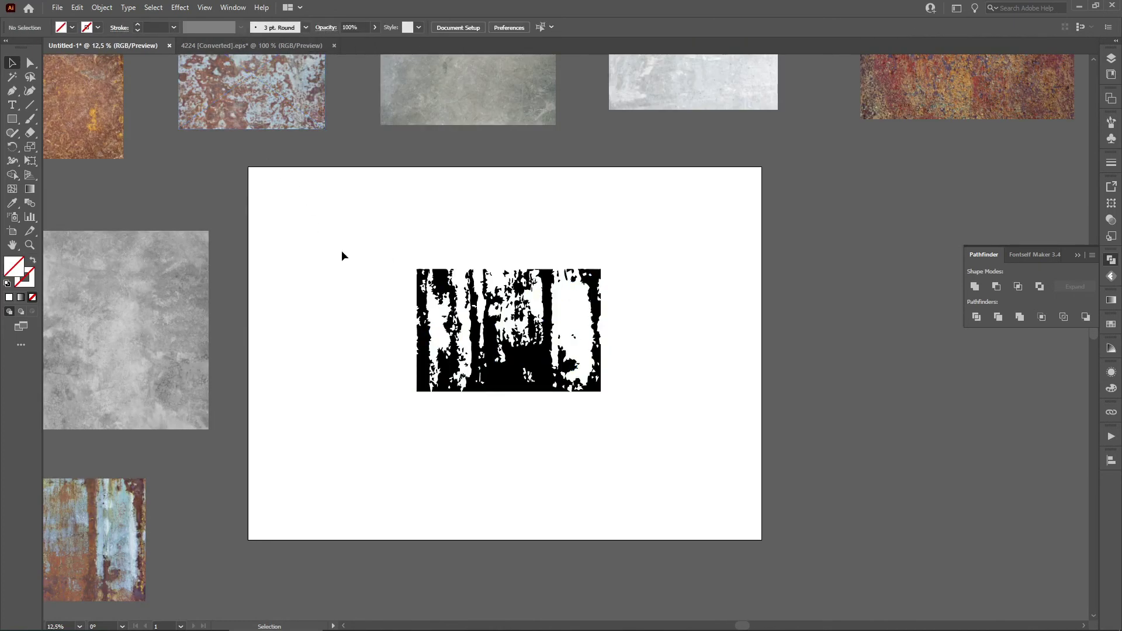
pyautogui.moveTo(440, 296); pyautogui.dragTo(446, 299)
pyautogui.click(345, 253)
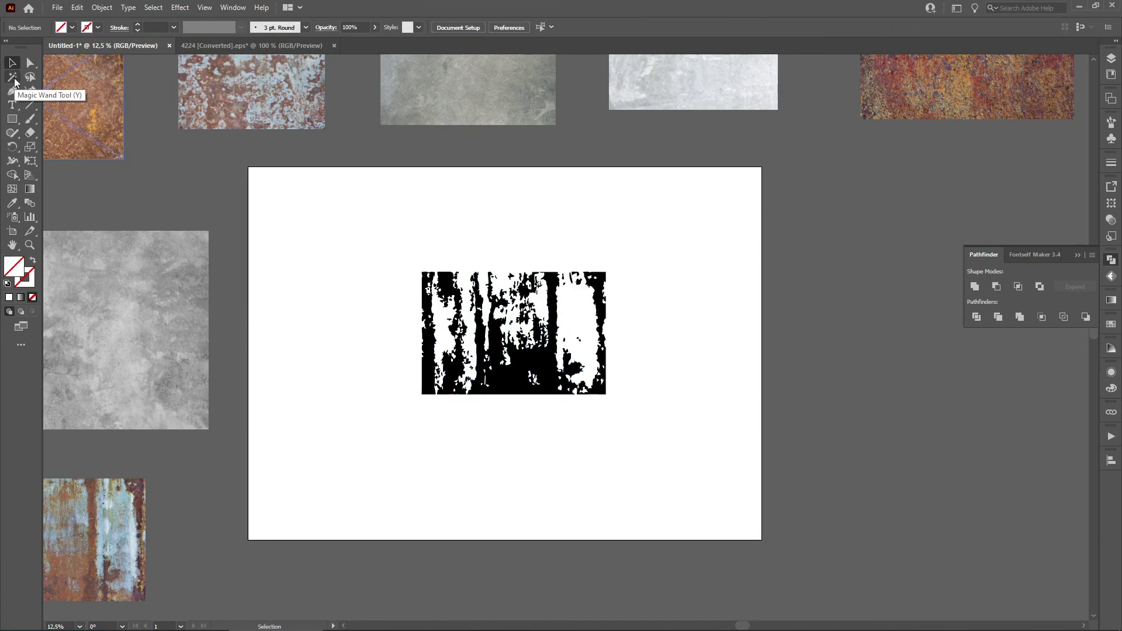
# Step: Select all white areas of the expanded metal trace with the Magic Wand and delete them, keeping only the black shapes
pyautogui.click(12, 77)
pyautogui.scroll(3, 455, 263)
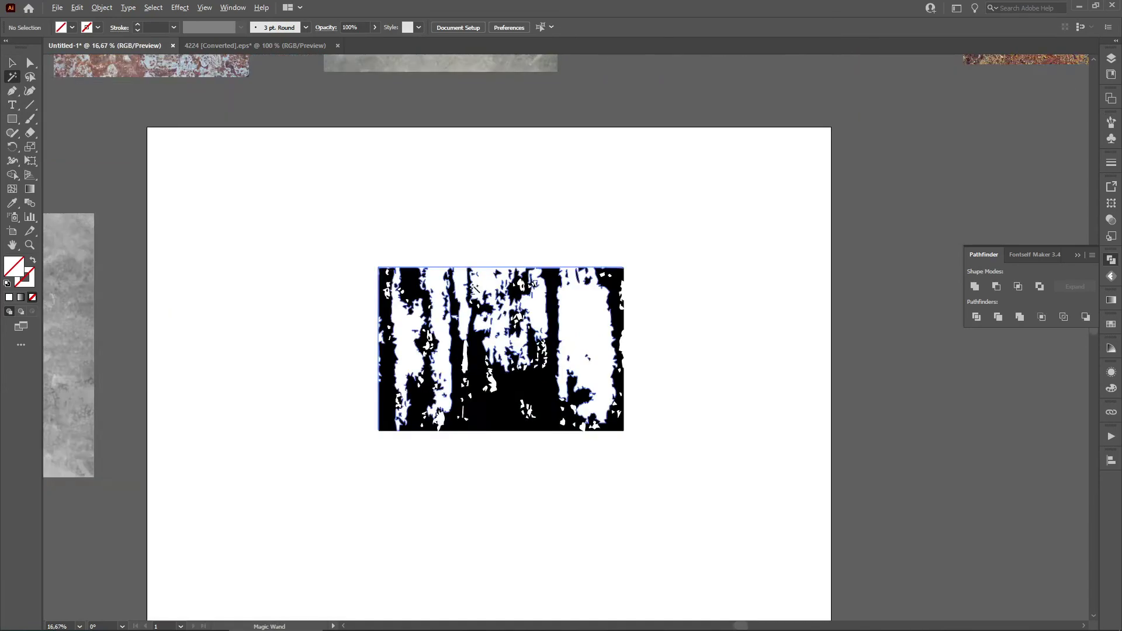
pyautogui.scroll(2, 420, 272)
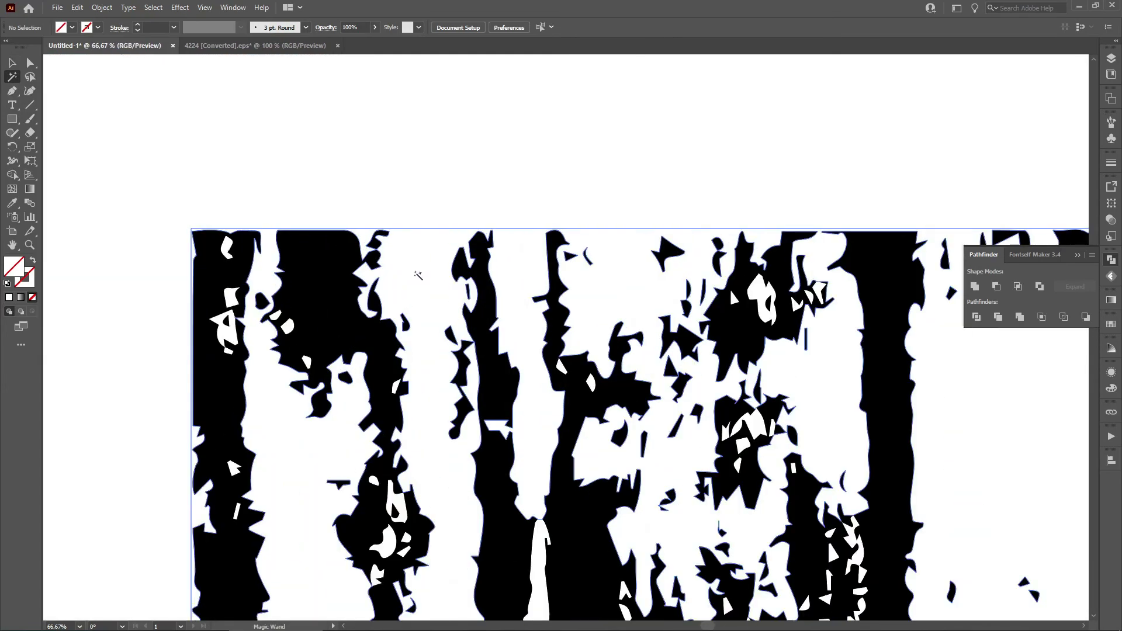
pyautogui.click(414, 270)
pyautogui.scroll(-2, 408, 257)
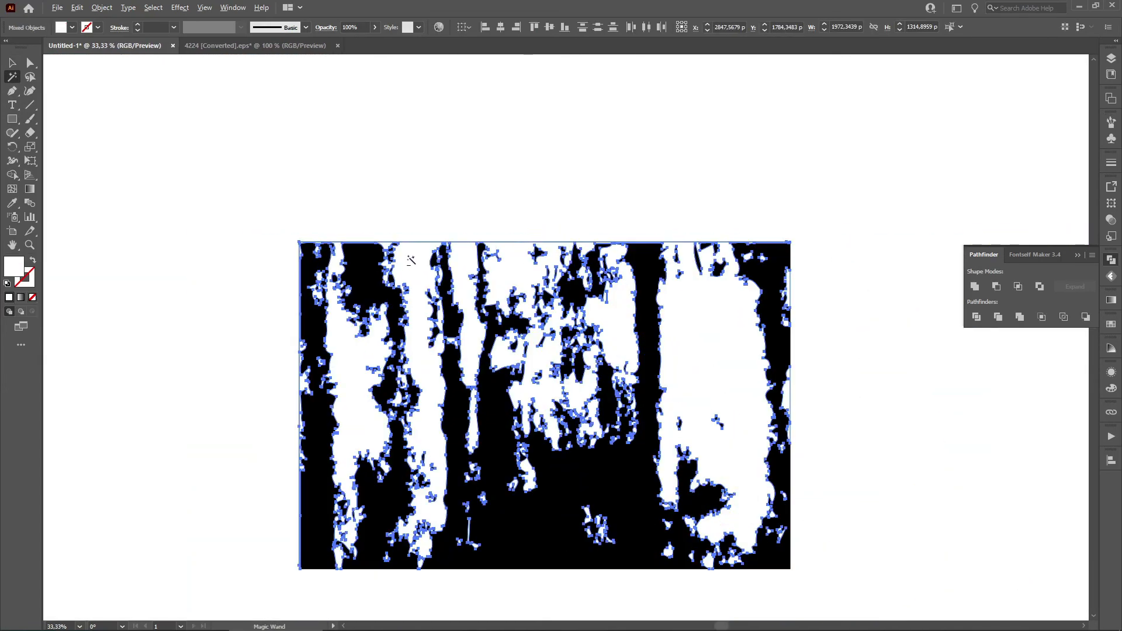
pyautogui.scroll(1, 408, 257)
pyautogui.scroll(-1, 410, 261)
pyautogui.scroll(3, 411, 269)
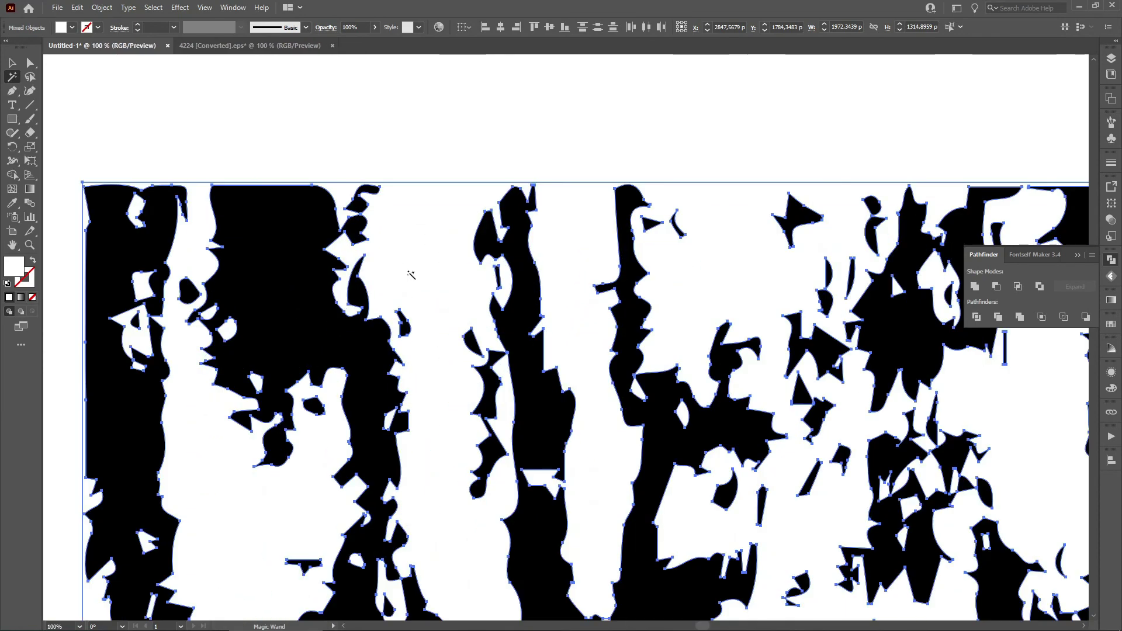
pyautogui.scroll(-3, 410, 268)
pyautogui.scroll(-1, 409, 268)
pyautogui.scroll(4, 409, 274)
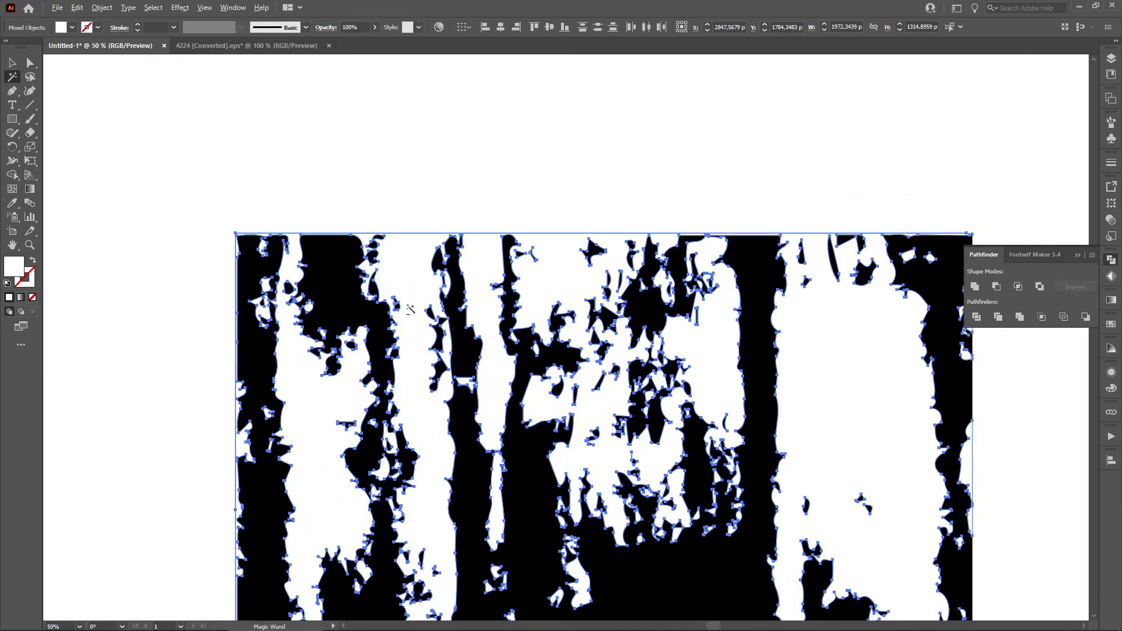
pyautogui.click(442, 118)
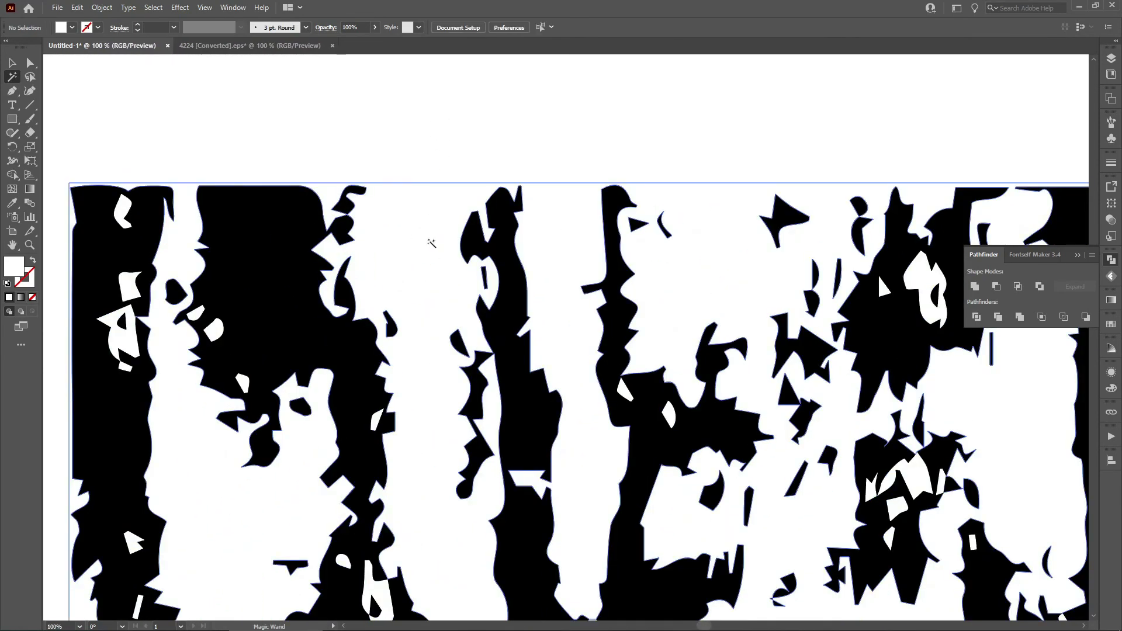
pyautogui.click(427, 240)
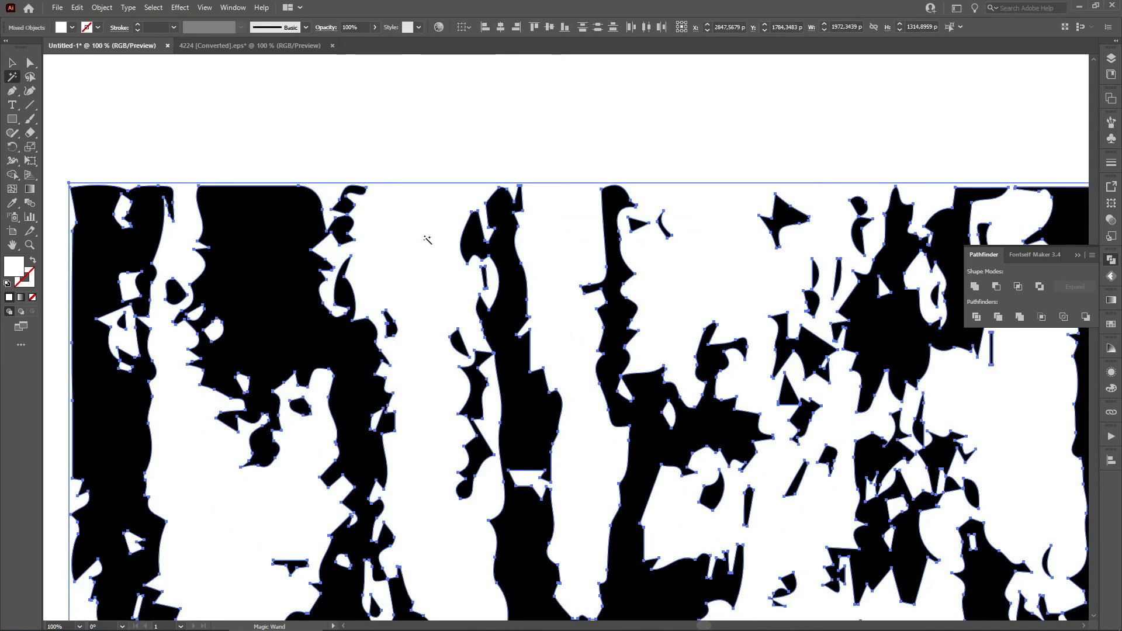
pyautogui.hotkey('ctrl', 'shift', 'a')
# Step: Move the remaining black metal texture off the artboard to the empty area on its right side
pyautogui.click(11, 63)
pyautogui.click(264, 204)
pyautogui.scroll(-5, 280, 183)
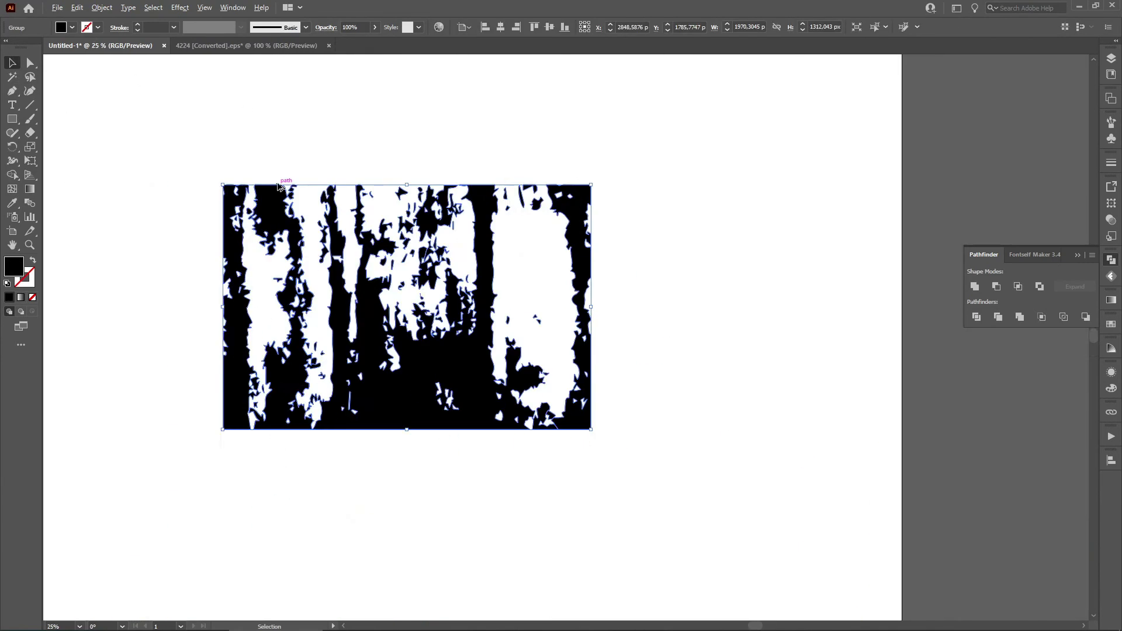
pyautogui.moveTo(394, 311); pyautogui.dragTo(761, 341)
pyautogui.scroll(2, 710, 279)
pyautogui.moveTo(710, 278); pyautogui.dragTo(850, 329)
pyautogui.scroll(-4, 569, 247)
pyautogui.click(670, 225)
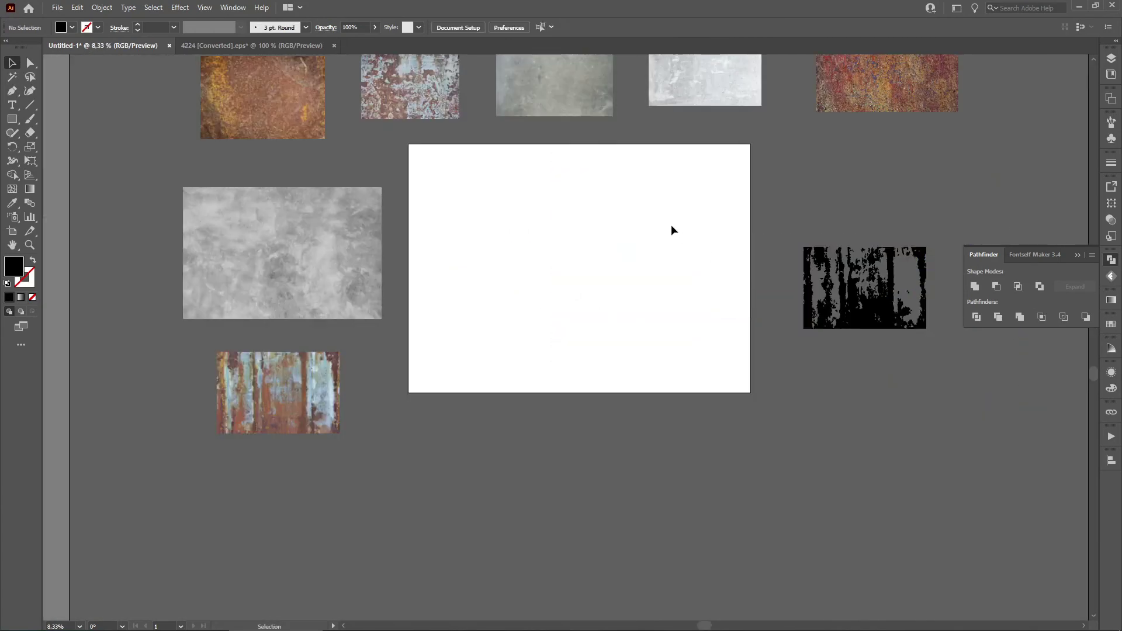
# Step: Shift the striped metal photo away from the artboard, and put the grey concrete photo on the artboard with a duplicate kept beside it
pyautogui.scroll(1, 643, 234)
pyautogui.moveTo(318, 425); pyautogui.dragTo(292, 455)
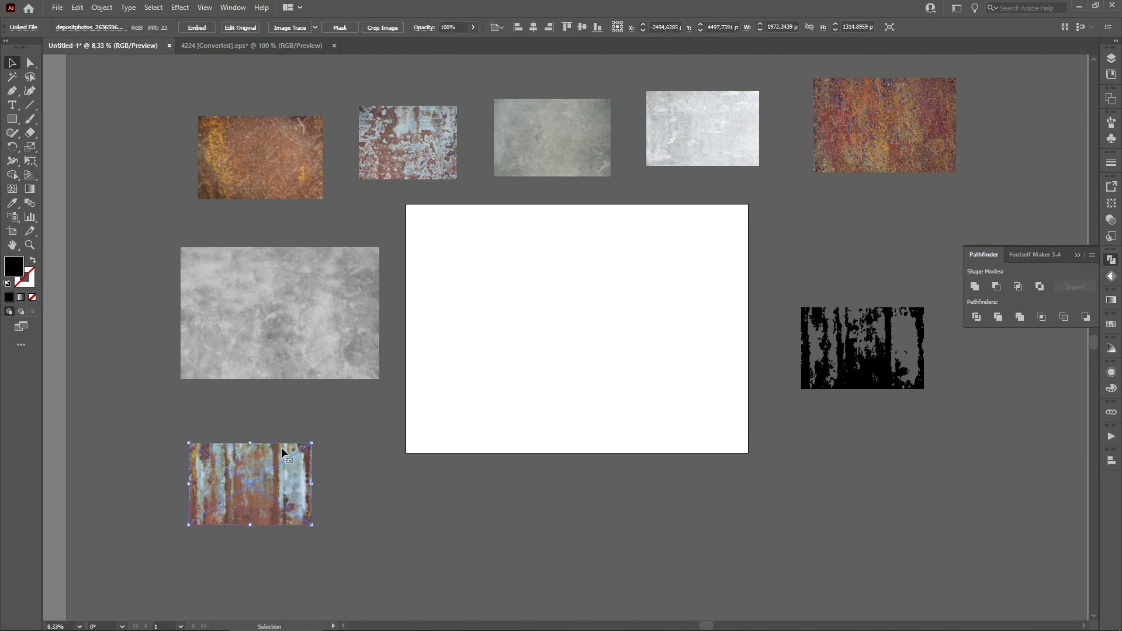
pyautogui.moveTo(281, 308); pyautogui.dragTo(594, 315)
pyautogui.scroll(2, 636, 328)
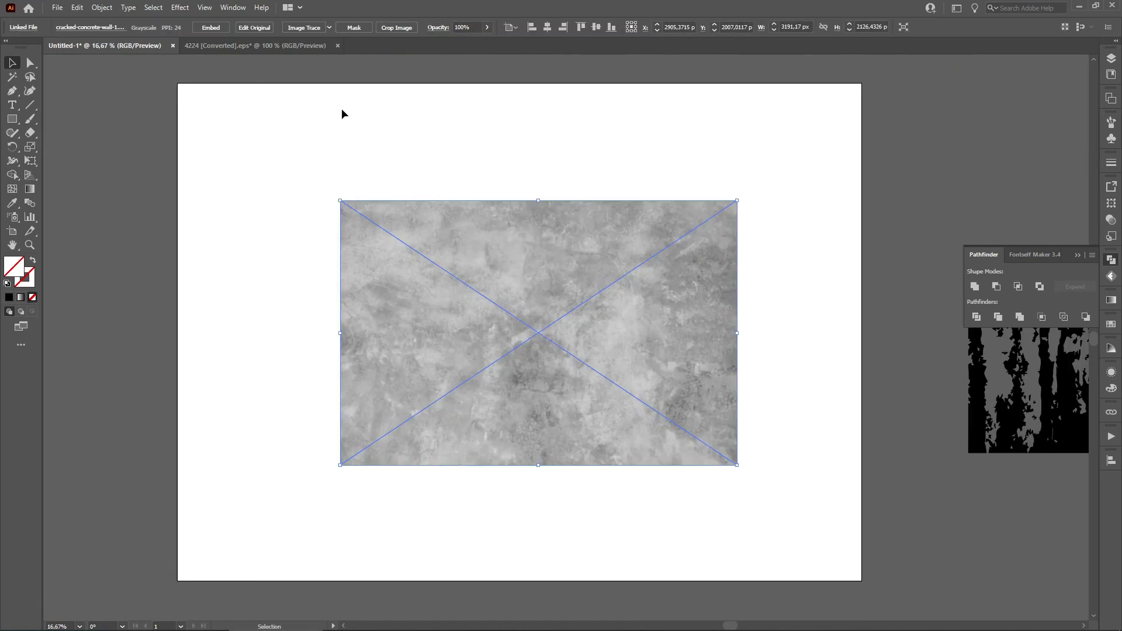
pyautogui.scroll(-3, 565, 297)
pyautogui.moveTo(586, 297); pyautogui.dragTo(315, 291)
pyautogui.scroll(2, 567, 257)
pyautogui.click(577, 270)
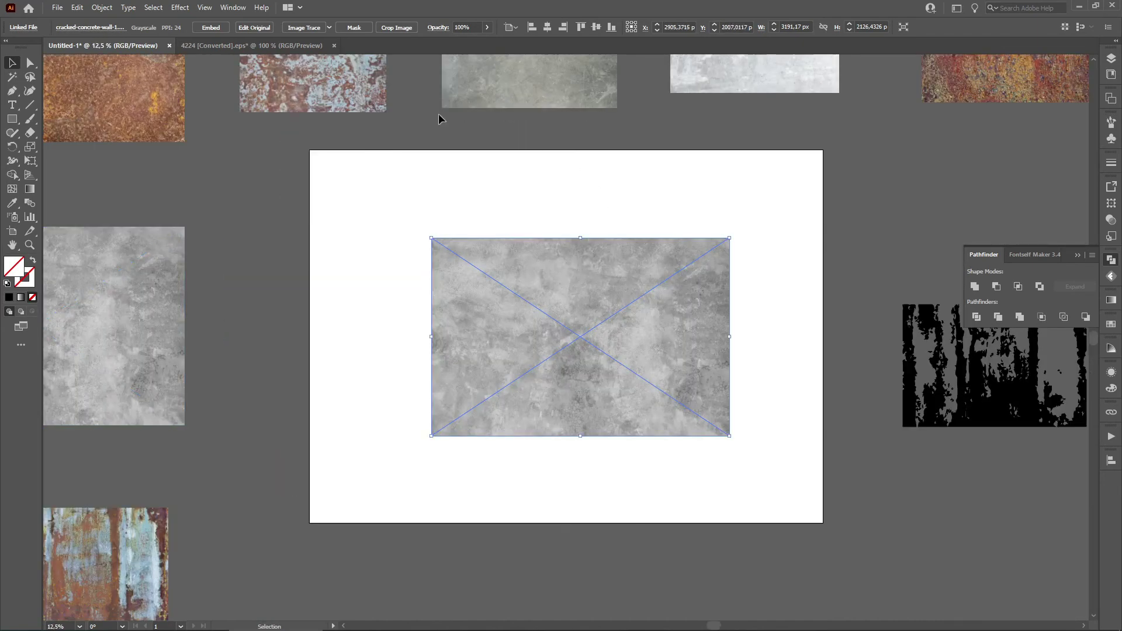
pyautogui.click(303, 28)
pyautogui.scroll(2, 792, 375)
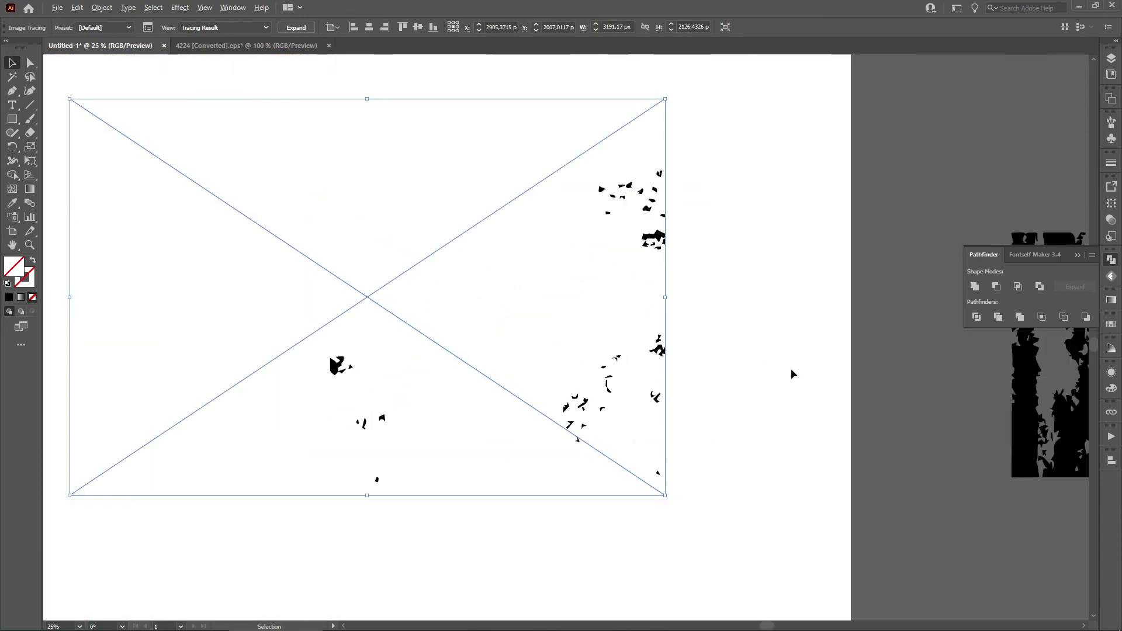
pyautogui.scroll(-2, 634, 348)
pyautogui.hotkey('ctrl', 'z')
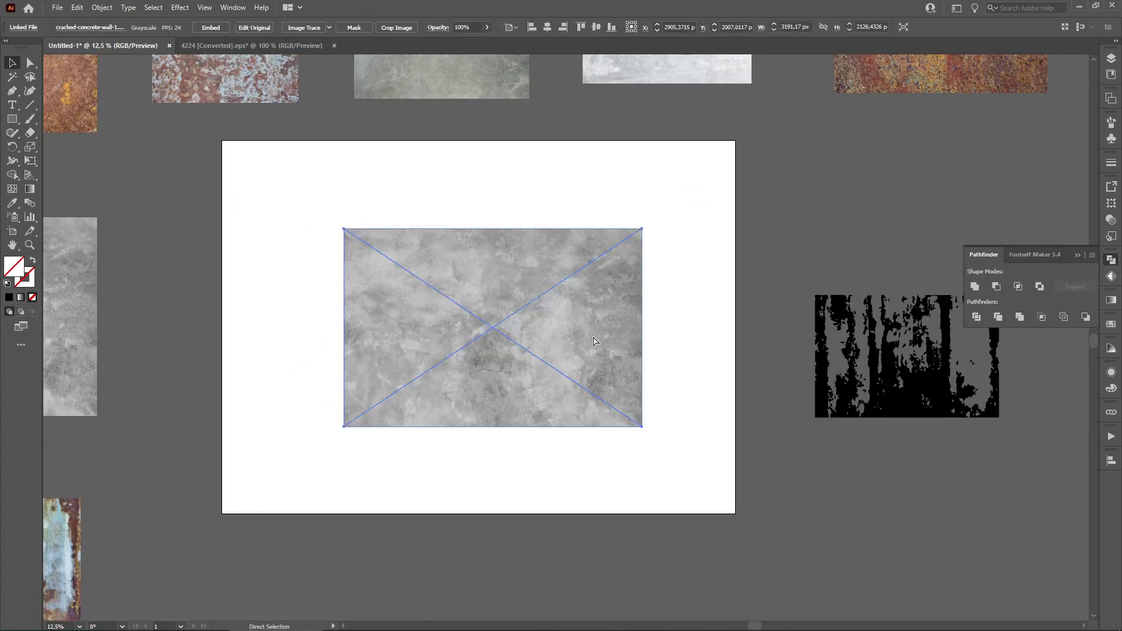
# Step: Convert the grey concrete photo on the artboard with Image Trace and expand the result into vector shapes
pyautogui.scroll(1, 564, 280)
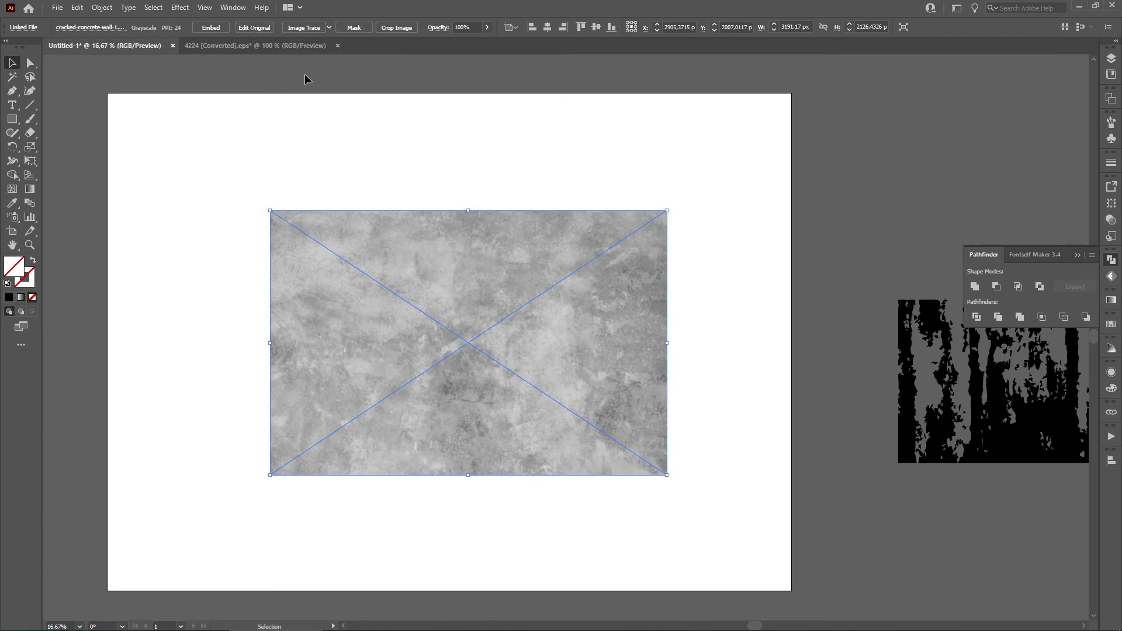
pyautogui.click(303, 28)
pyautogui.click(303, 27)
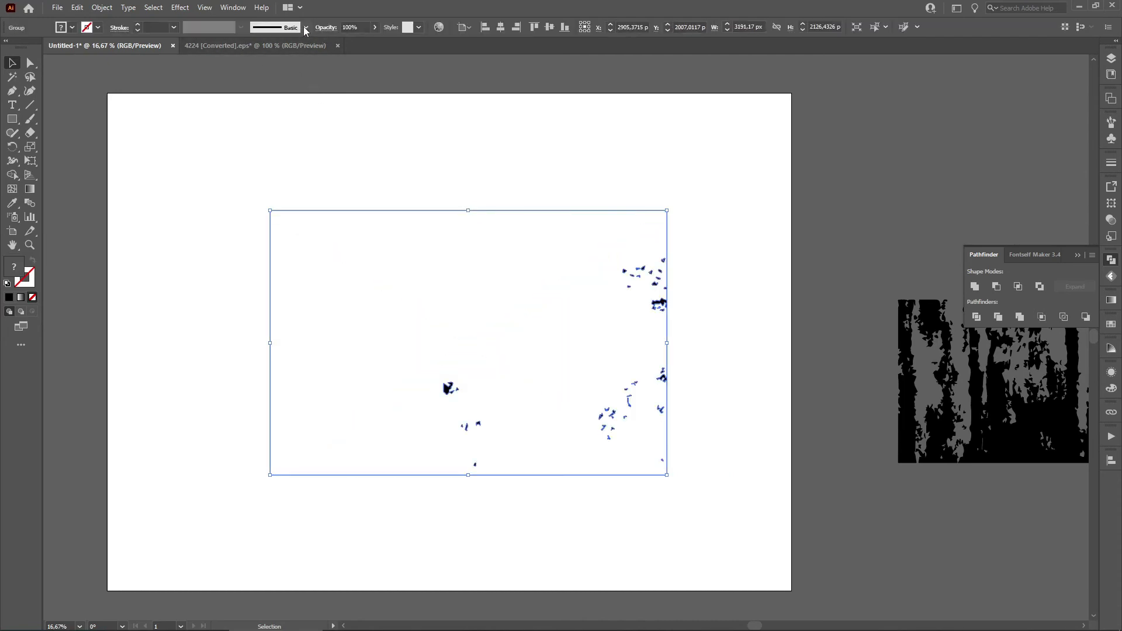
pyautogui.click(203, 131)
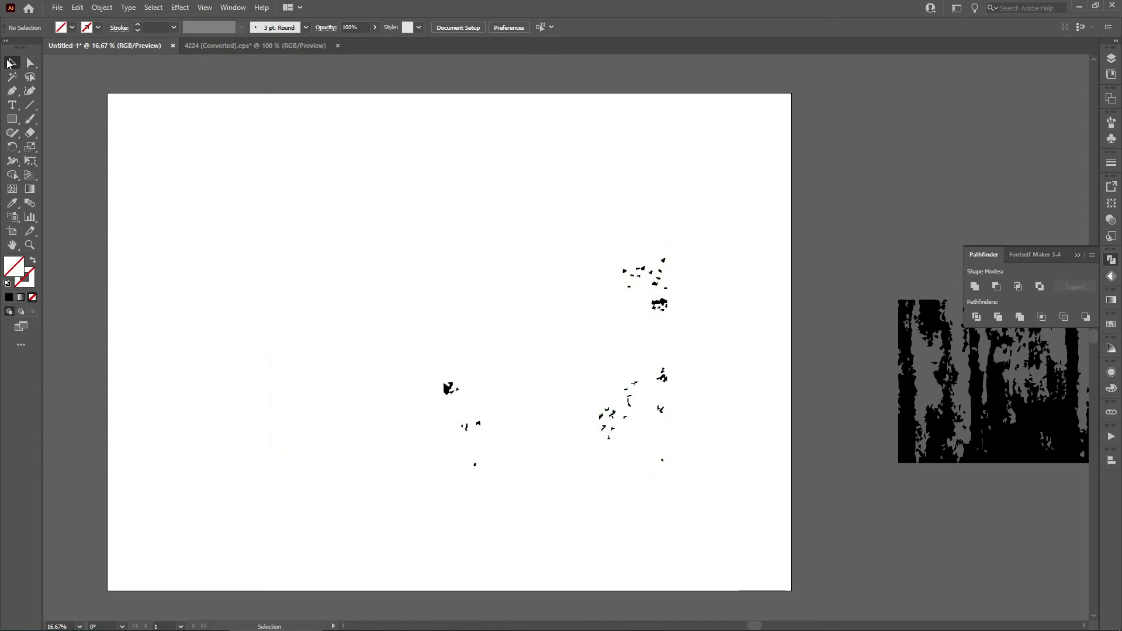
# Step: Delete the white area of the concrete trace with the Magic Wand and move the remaining black specks below the black metal texture
pyautogui.click(383, 255)
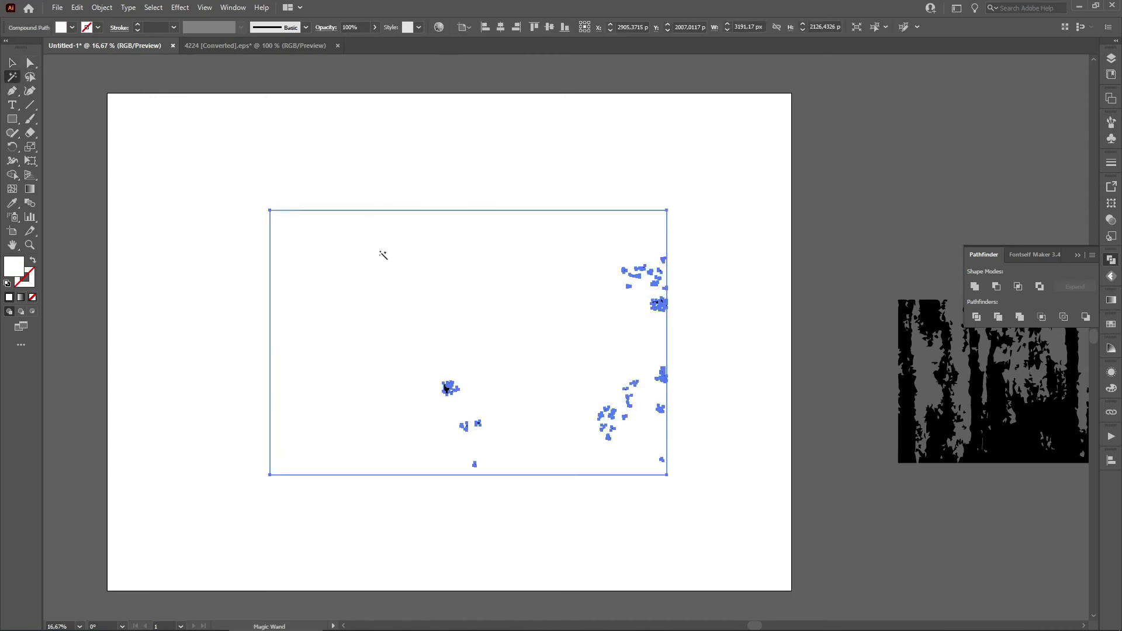
pyautogui.press('Delete')
pyautogui.hotkey('ctrl', '-')
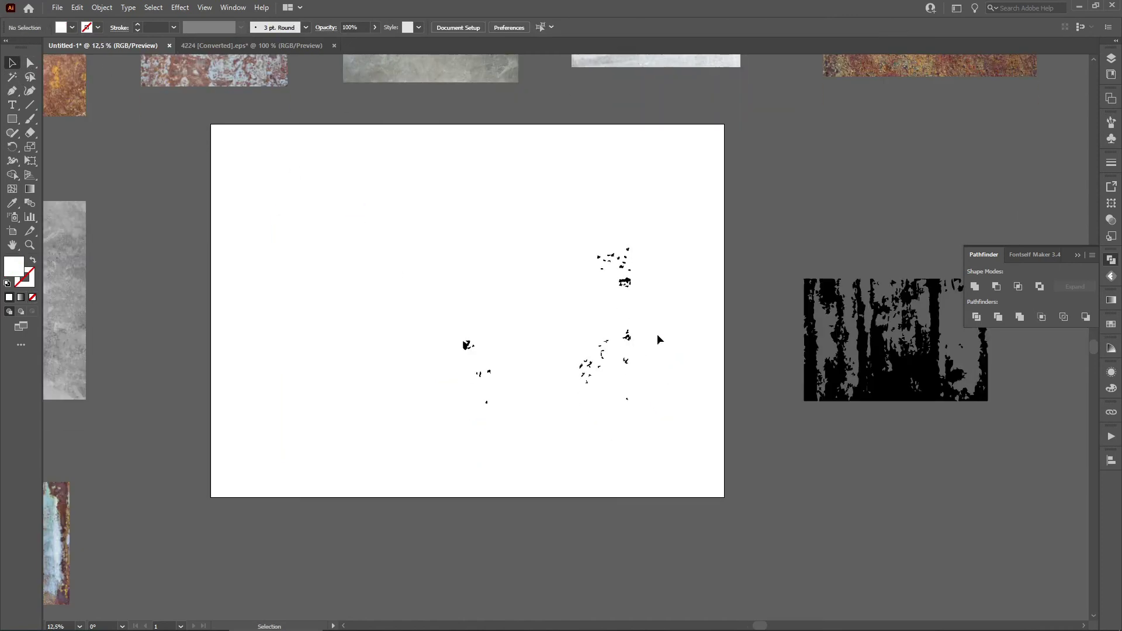
pyautogui.moveTo(626, 283)
pyautogui.mouseDown()
pyautogui.moveTo(945, 461)
pyautogui.moveTo(989, 474)
pyautogui.mouseUp()
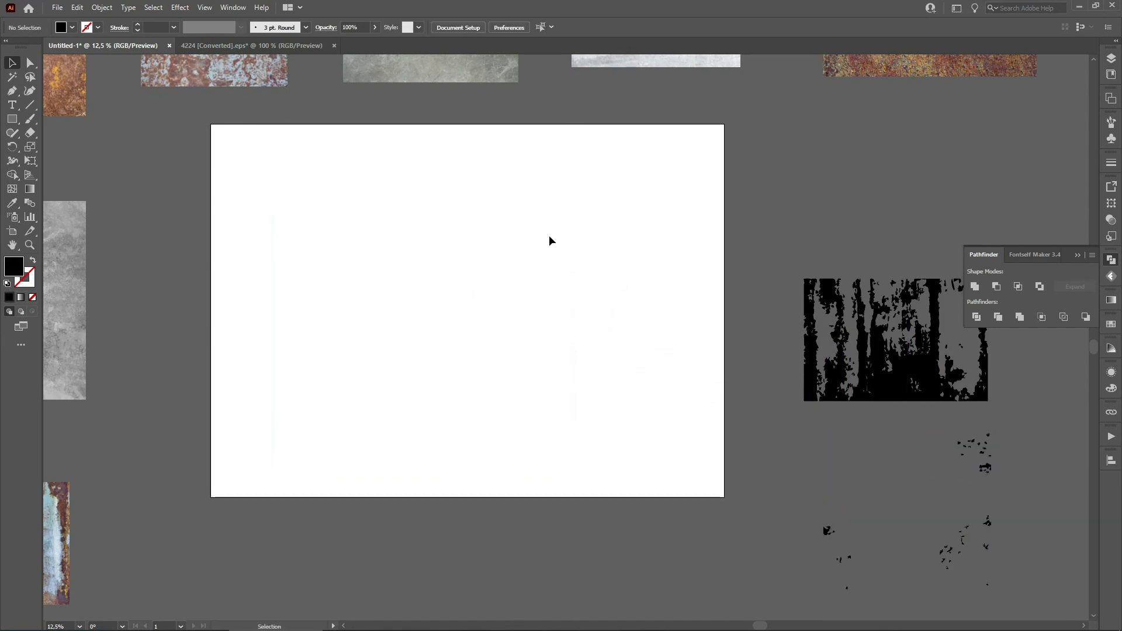
pyautogui.hotkey('ctrl', '-')
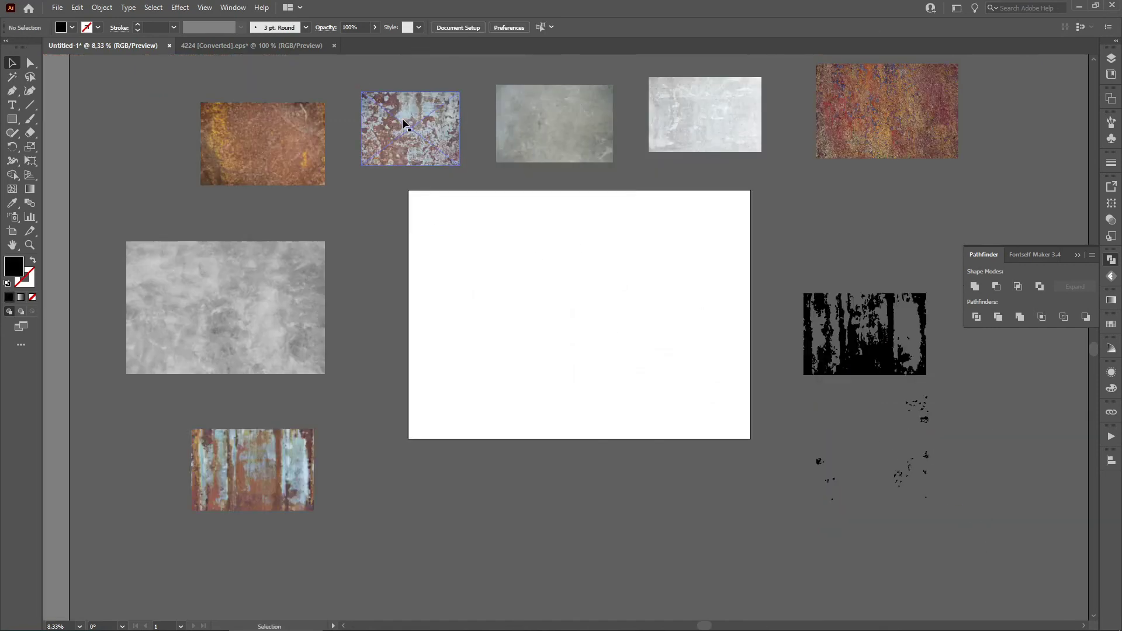
# Step: Place a copy of the brown rusty metal photo on the artboard, keeping the original outside it
pyautogui.moveTo(264, 145); pyautogui.dragTo(570, 283)
pyautogui.click(308, 277)
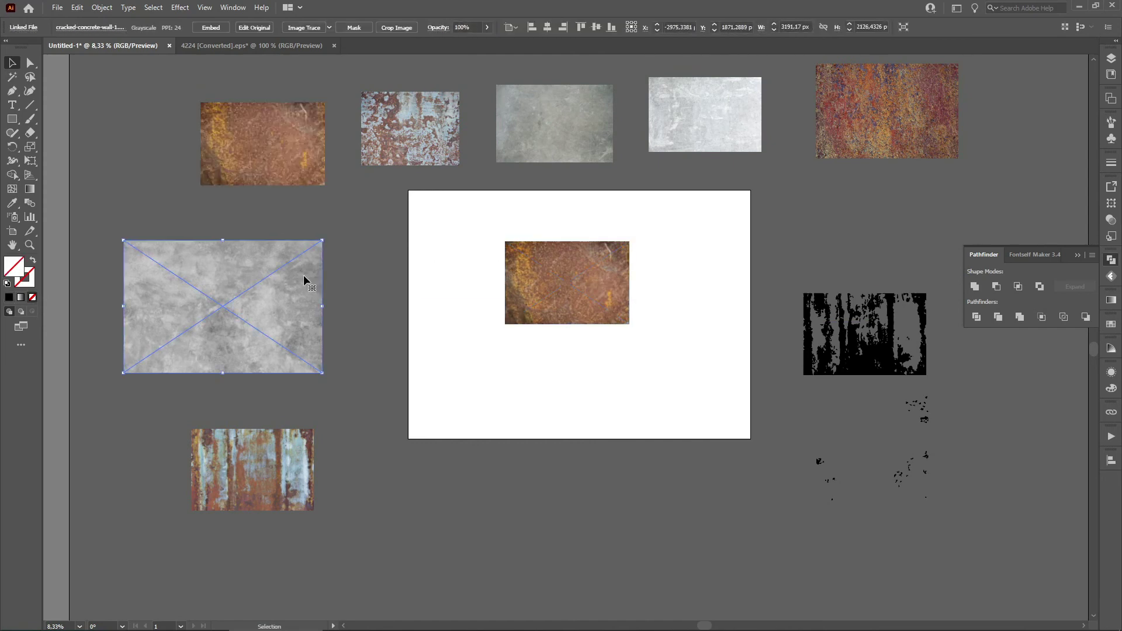
pyautogui.press('Delete')
pyautogui.click(256, 157)
pyautogui.press('Delete')
pyautogui.moveTo(623, 283); pyautogui.dragTo(607, 300)
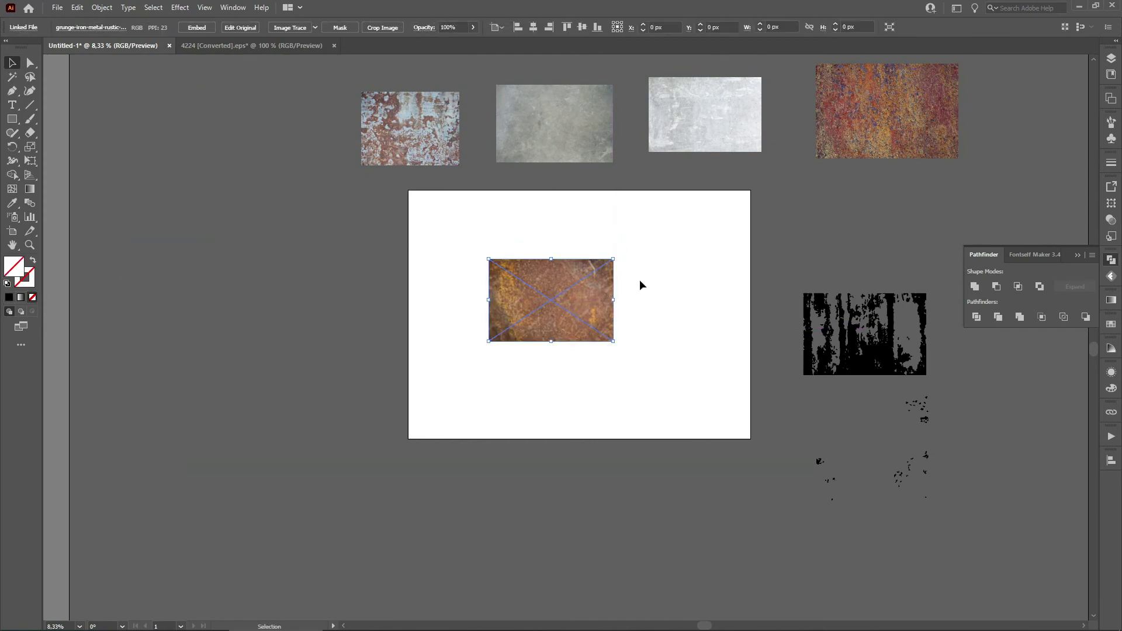
pyautogui.hotkey('ctrl', 'z')
pyautogui.hotkey('ctrl', 'z')
pyautogui.hotkey('ctrl', 'z')
pyautogui.click(451, 247)
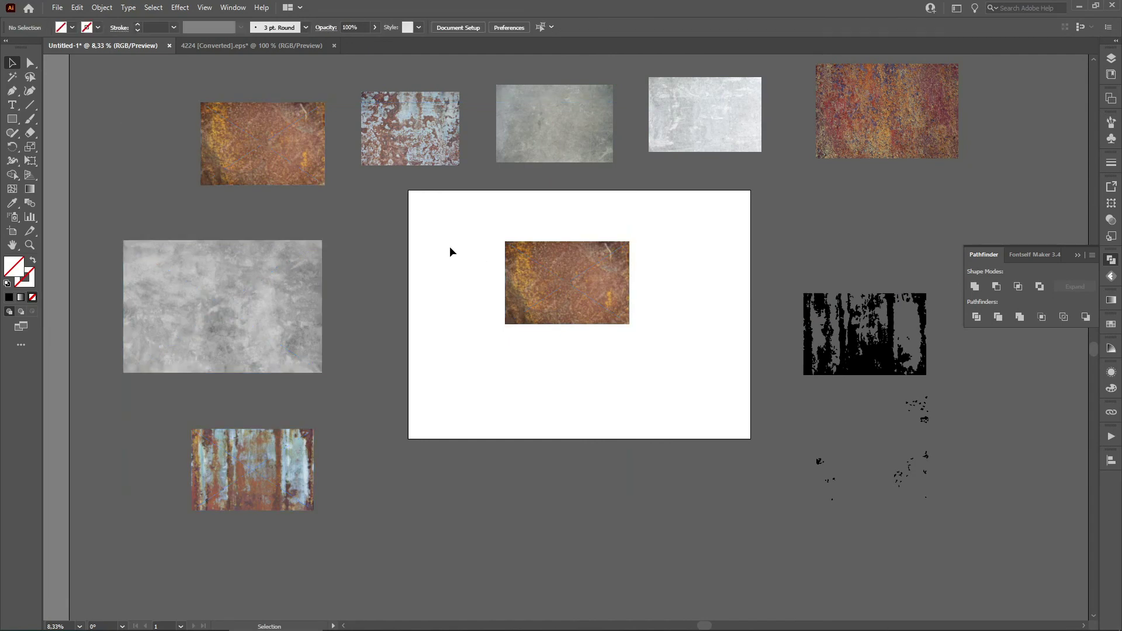
# Step: Reposition the brown rusty metal copy on the artboard and convert it with Image Trace
pyautogui.moveTo(535, 263); pyautogui.dragTo(564, 239)
pyautogui.click(649, 217)
pyautogui.scroll(3, 672, 293)
pyautogui.moveTo(517, 237); pyautogui.dragTo(498, 266)
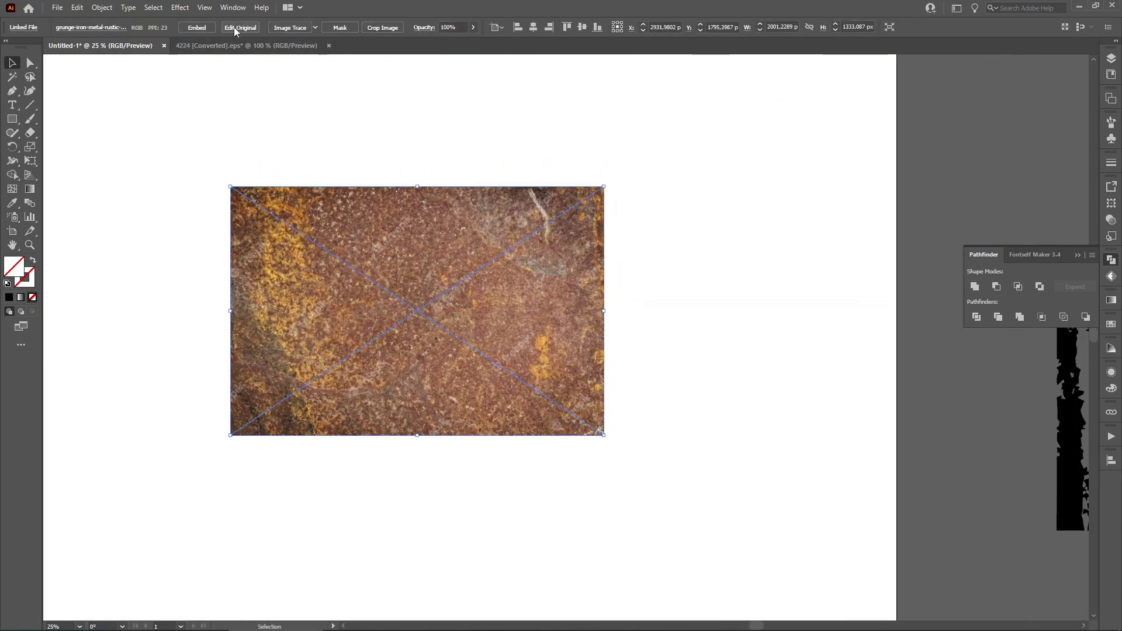
pyautogui.click(282, 27)
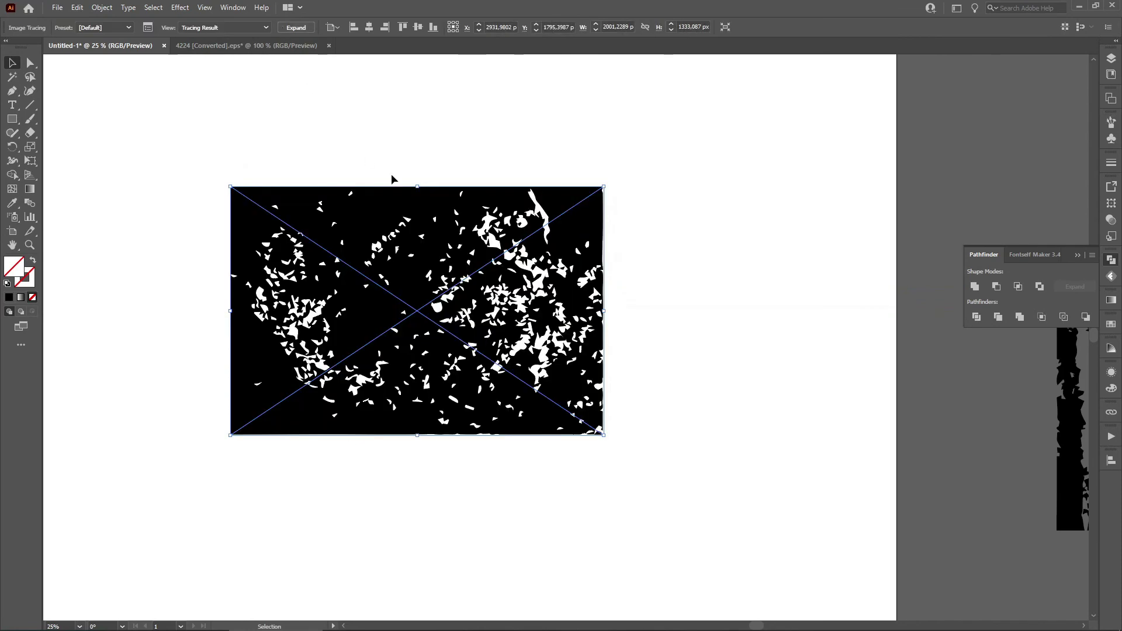
# Step: Retrace the brown rusty metal photo with the 3 Colors preset and expand the tracing into vector shapes
pyautogui.moveTo(385, 158)
pyautogui.mouseDown()
pyautogui.moveTo(428, 141)
pyautogui.moveTo(475, 147)
pyautogui.moveTo(472, 157)
pyautogui.mouseUp()
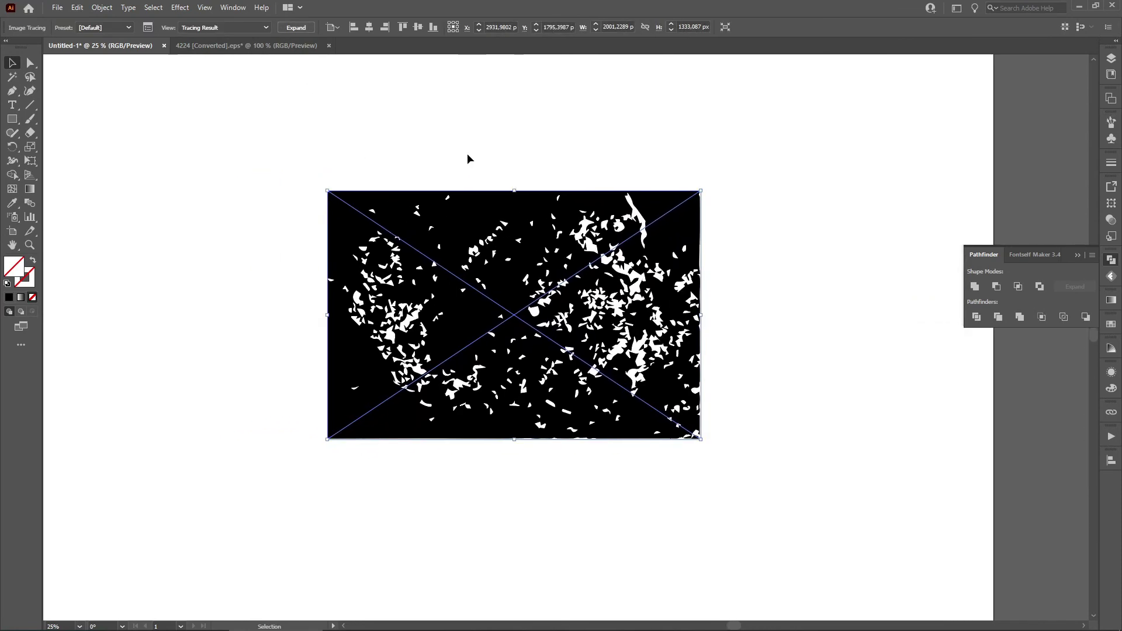
pyautogui.click(129, 27)
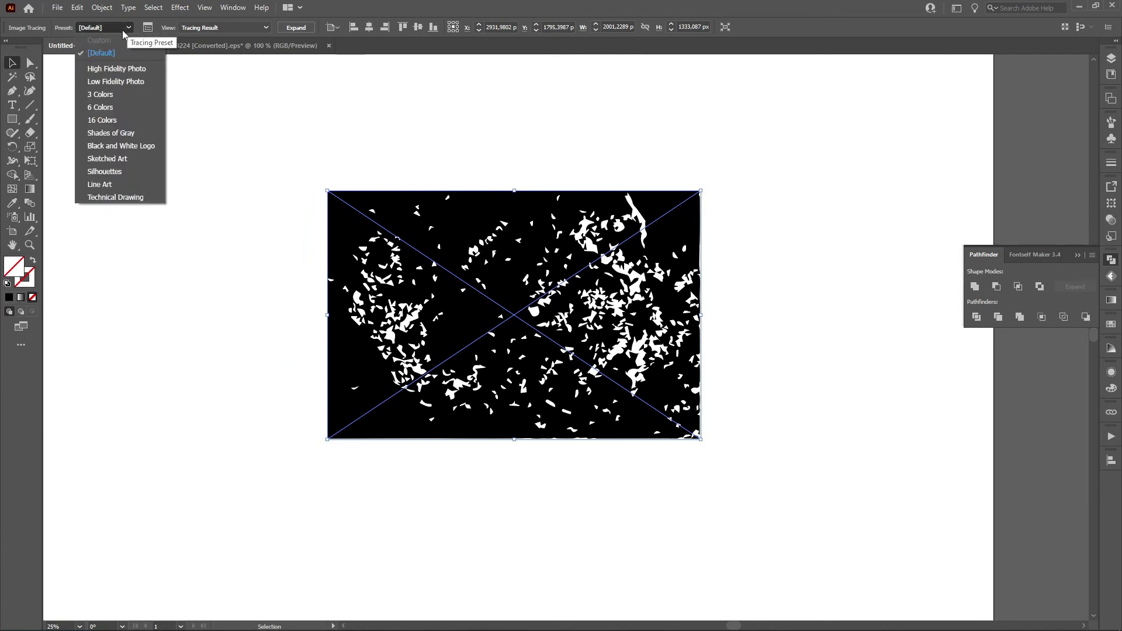
pyautogui.click(99, 94)
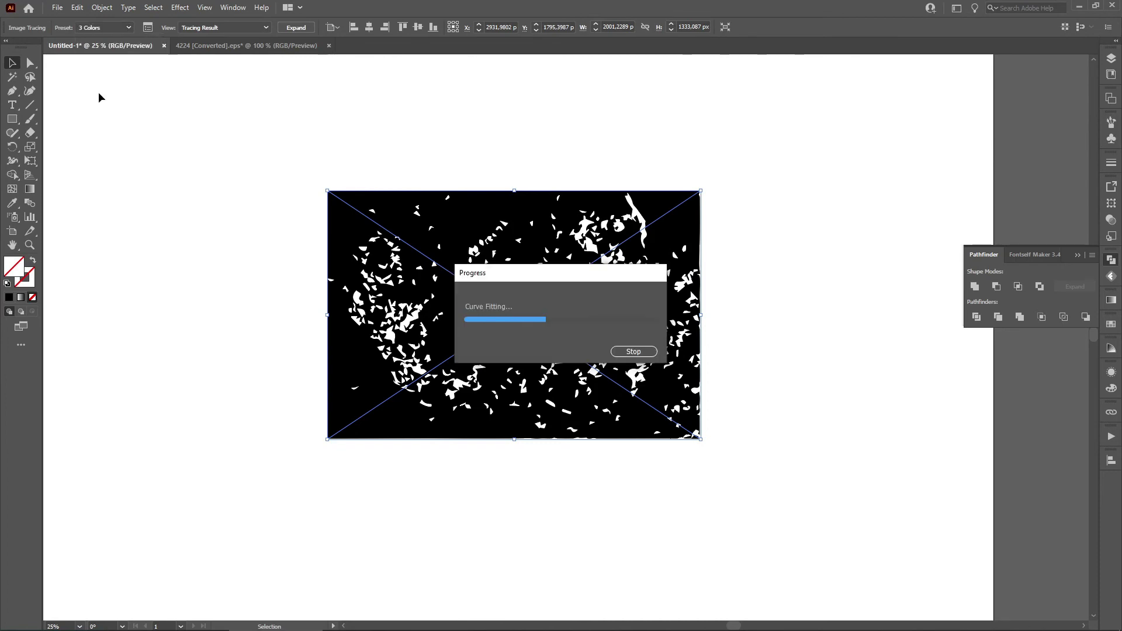
pyautogui.click(246, 110)
pyautogui.scroll(1, 482, 317)
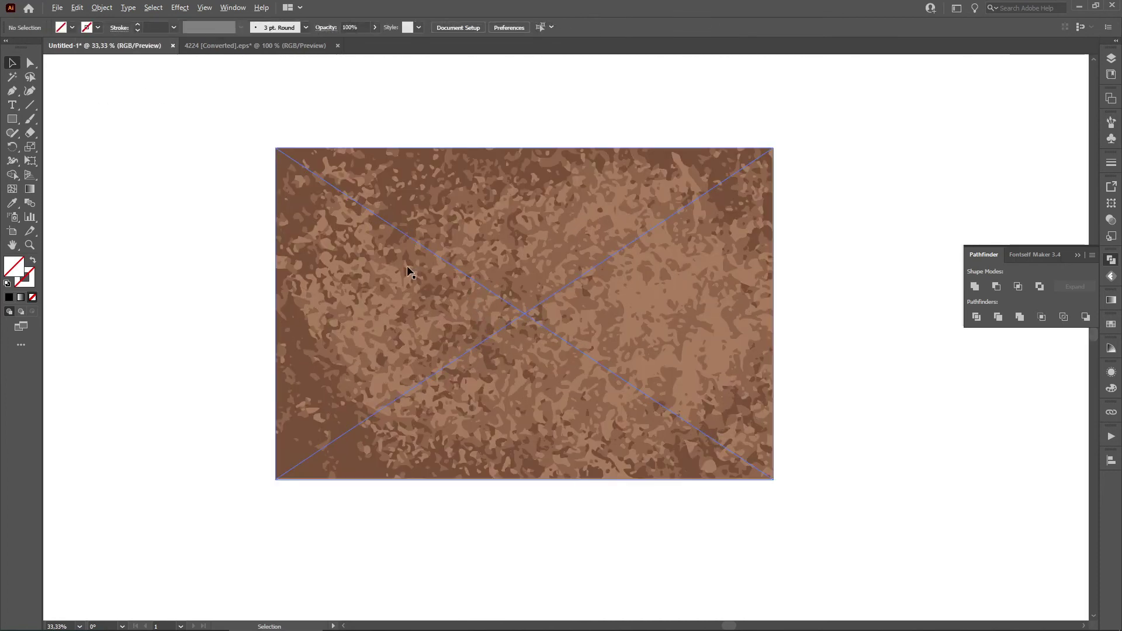
pyautogui.scroll(3, 432, 257)
pyautogui.scroll(-3, 425, 223)
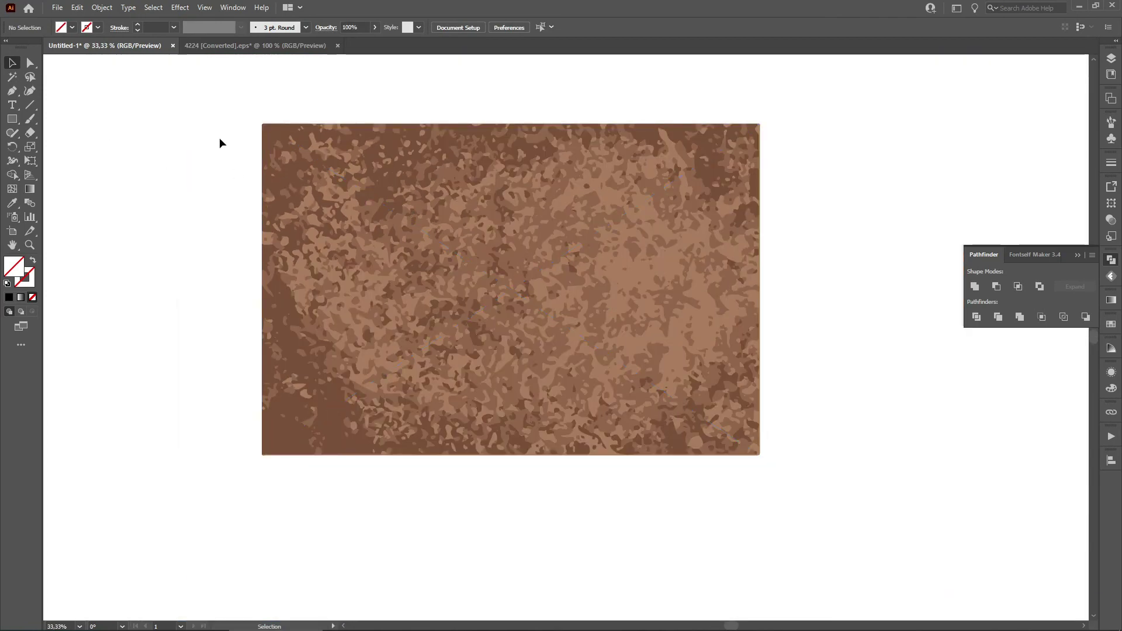
pyautogui.click(318, 130)
pyautogui.click(305, 27)
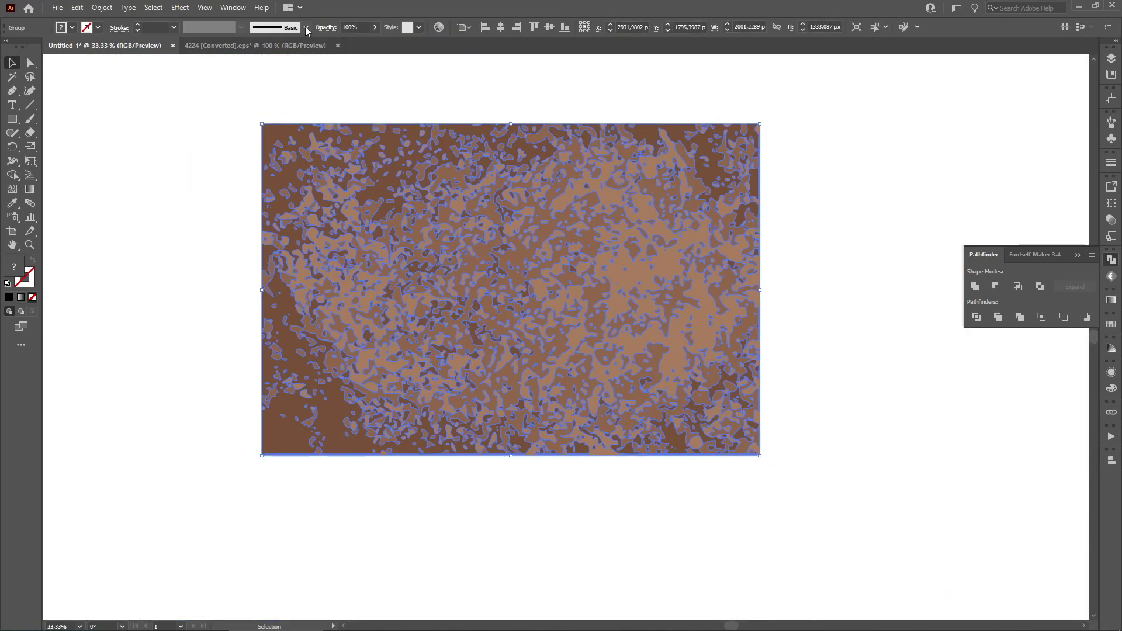
# Step: Try to delete a single brown tone from the expanded rust trace with the Magic Wand
pyautogui.click(110, 121)
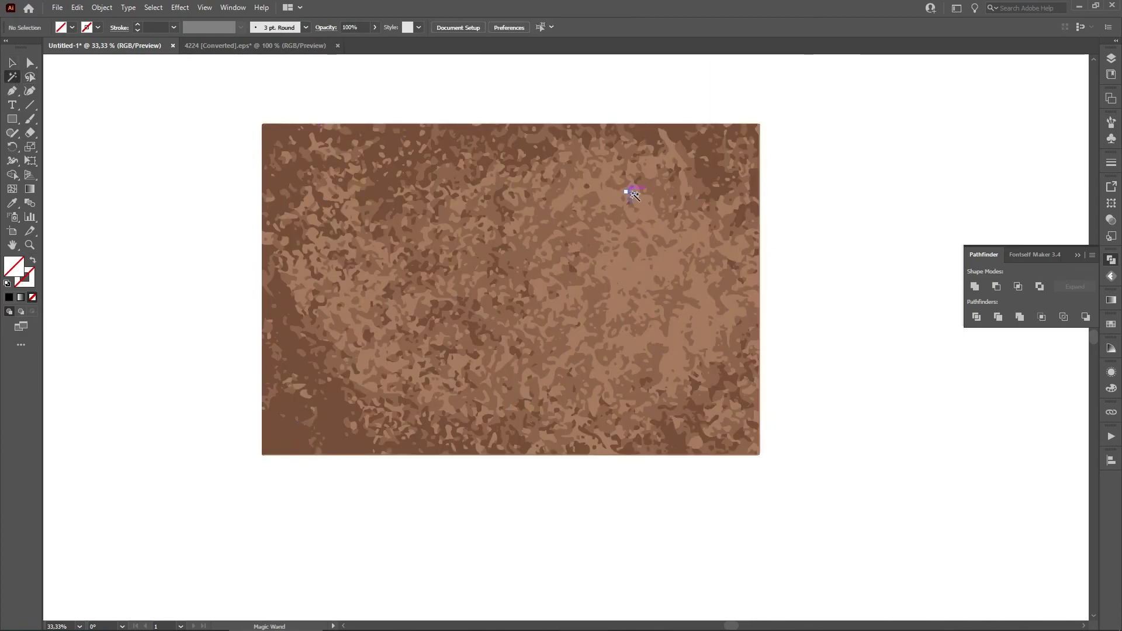
pyautogui.scroll(1, 425, 129)
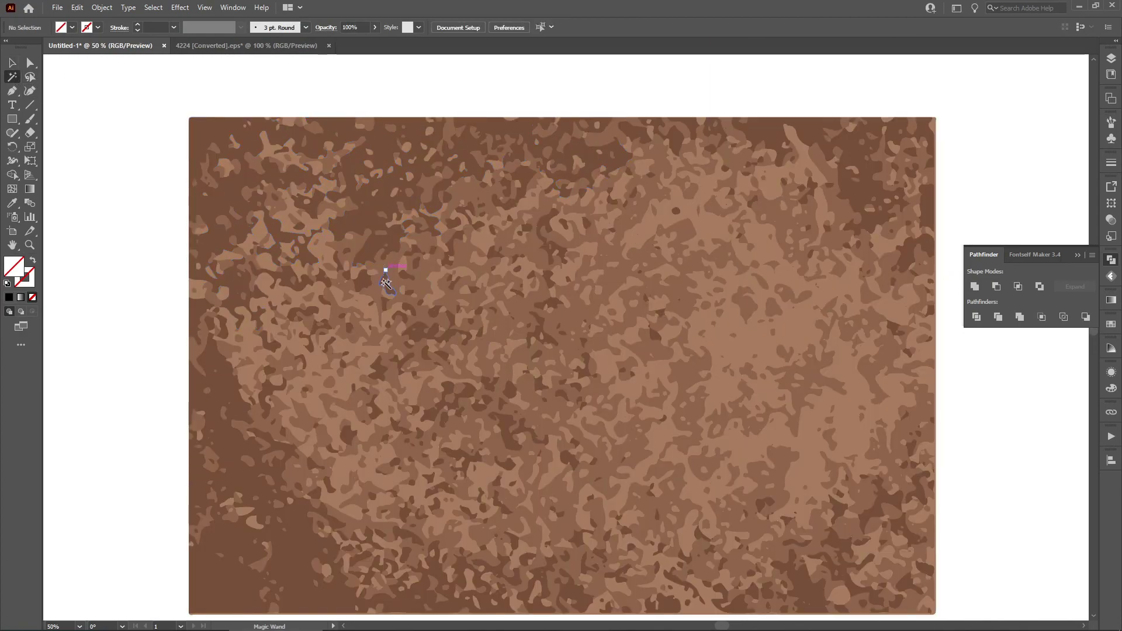
pyautogui.click(369, 367)
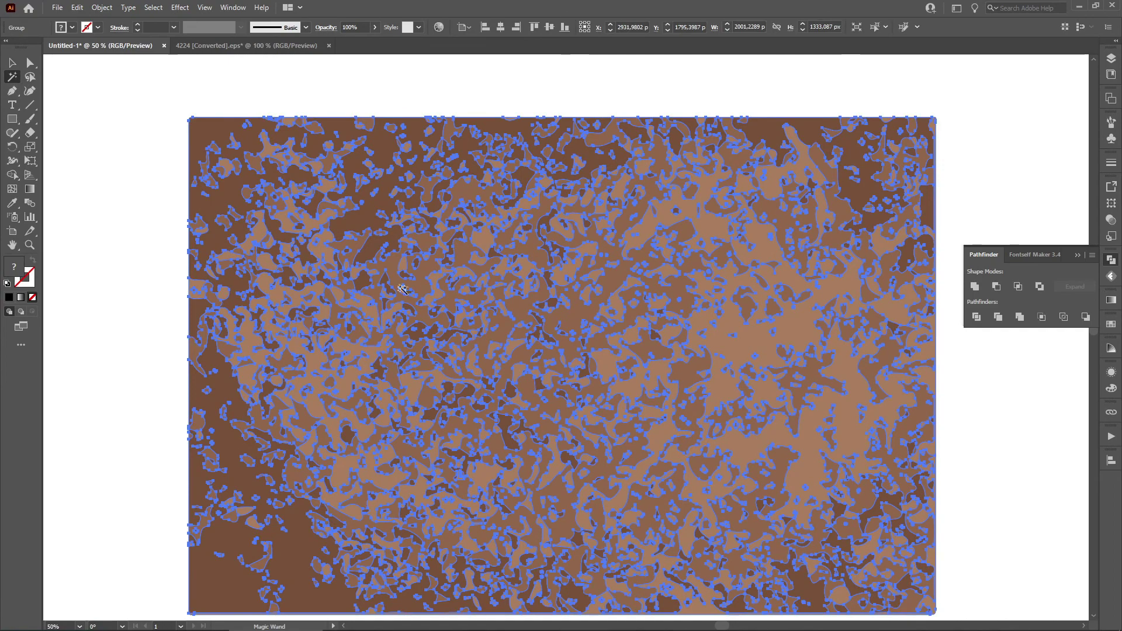
pyautogui.press('Delete')
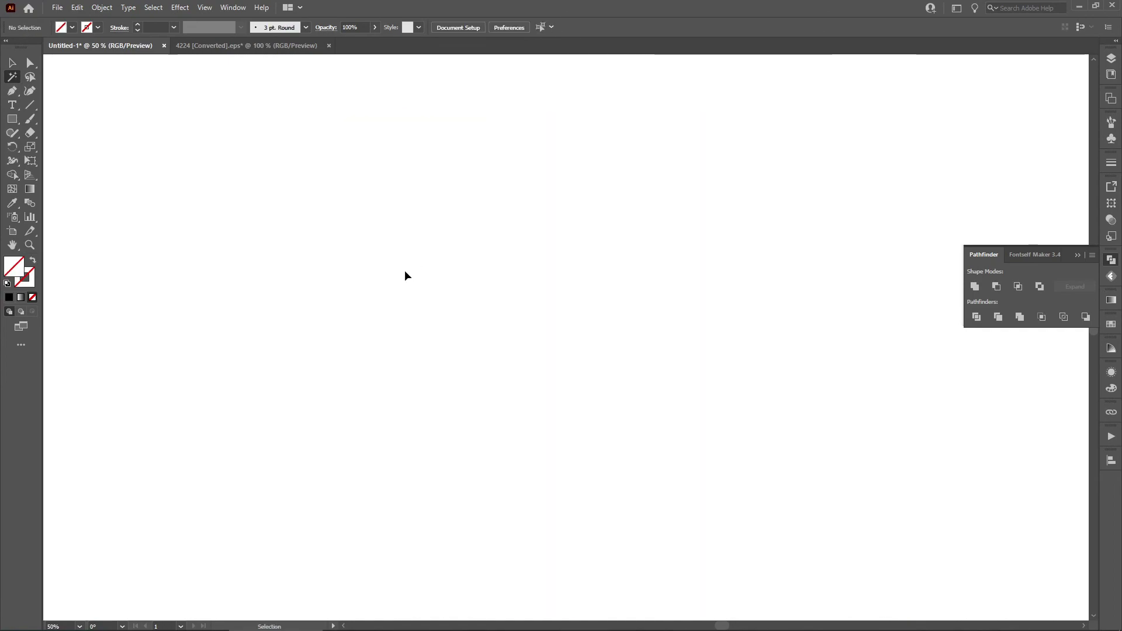
pyautogui.hotkey('ctrl', 'z')
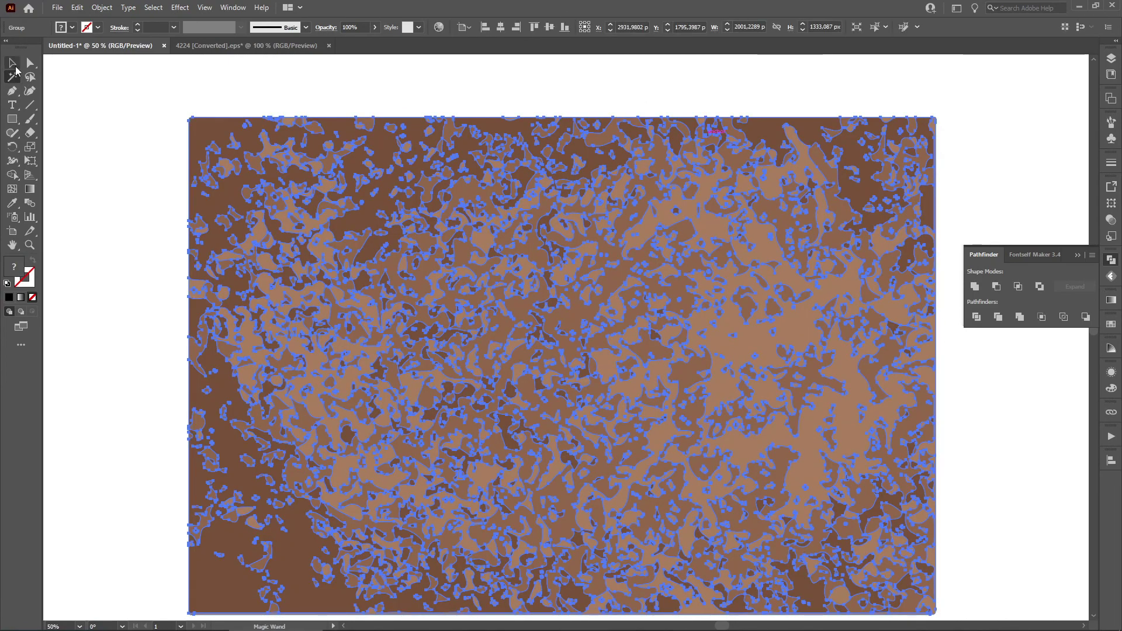
# Step: Try to expand the rust trace group again and pick out a single brown tone with the Magic Wand
pyautogui.click(14, 64)
pyautogui.click(105, 8)
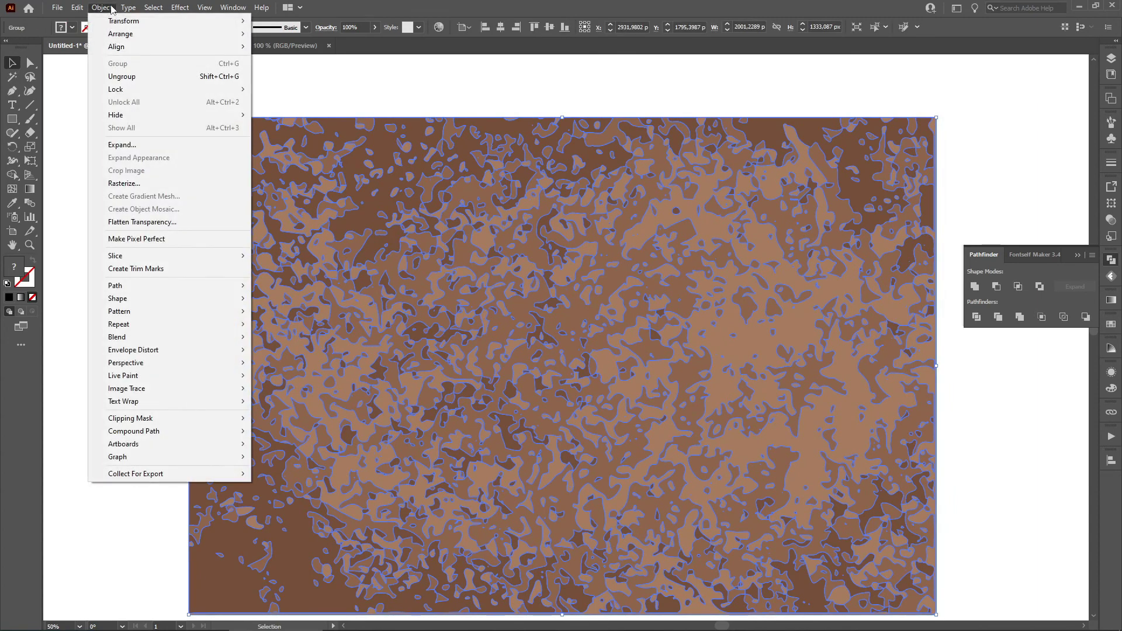
pyautogui.click(122, 144)
pyautogui.click(363, 87)
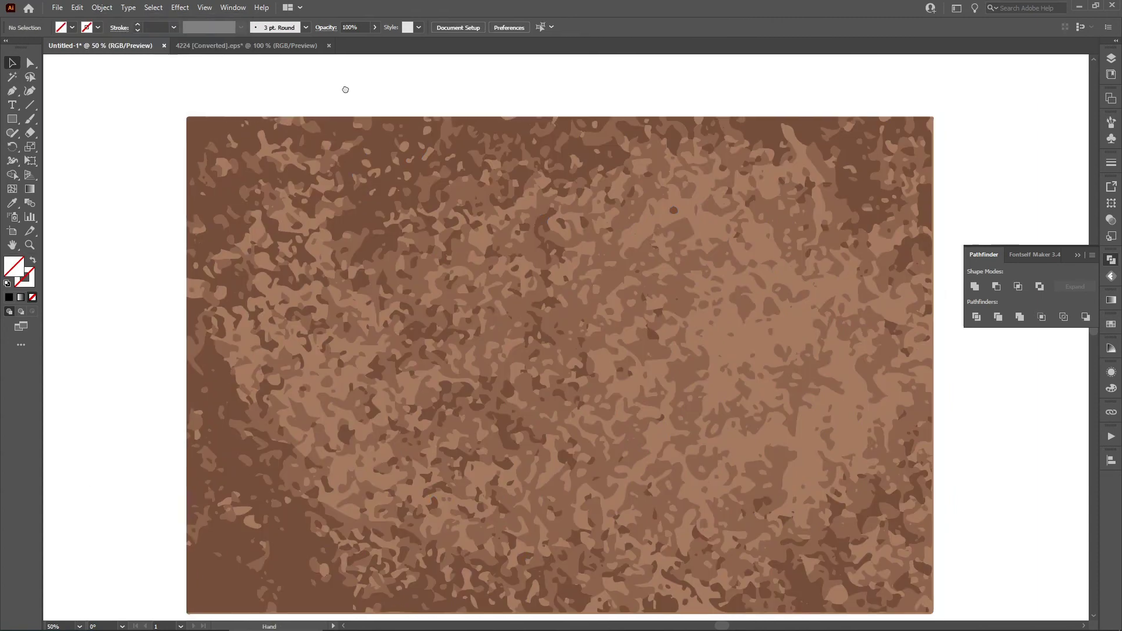
pyautogui.moveTo(345, 89); pyautogui.dragTo(295, 73)
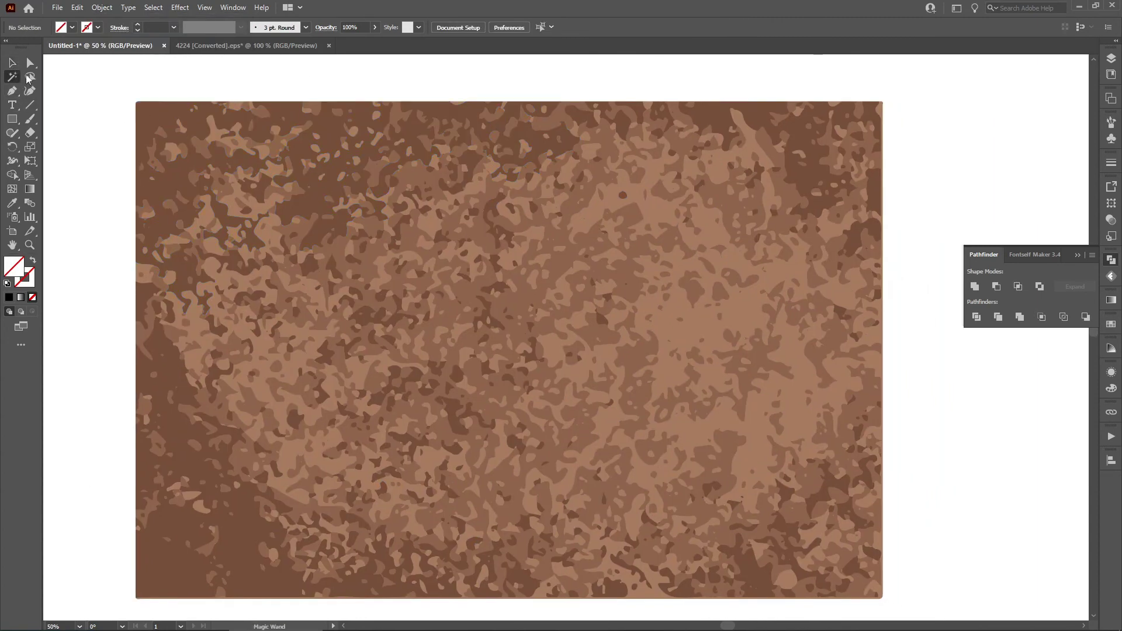
pyautogui.click(651, 198)
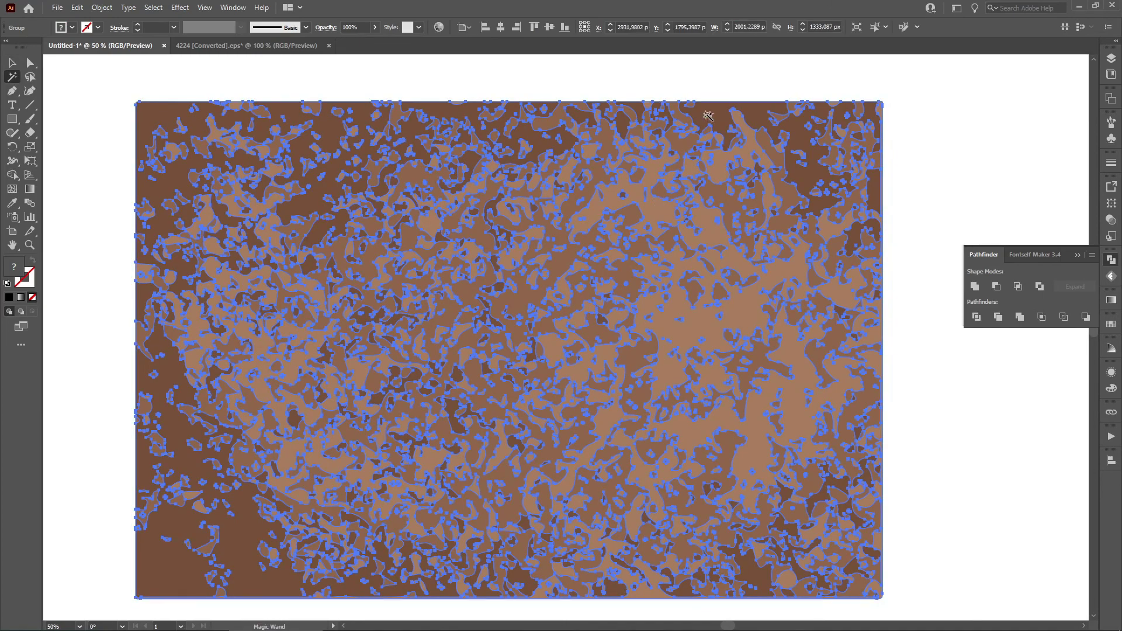
# Step: Ungroup the expanded rust trace into separate shapes and clear the selection
pyautogui.click(12, 62)
pyautogui.click(155, 95)
pyautogui.click(168, 107)
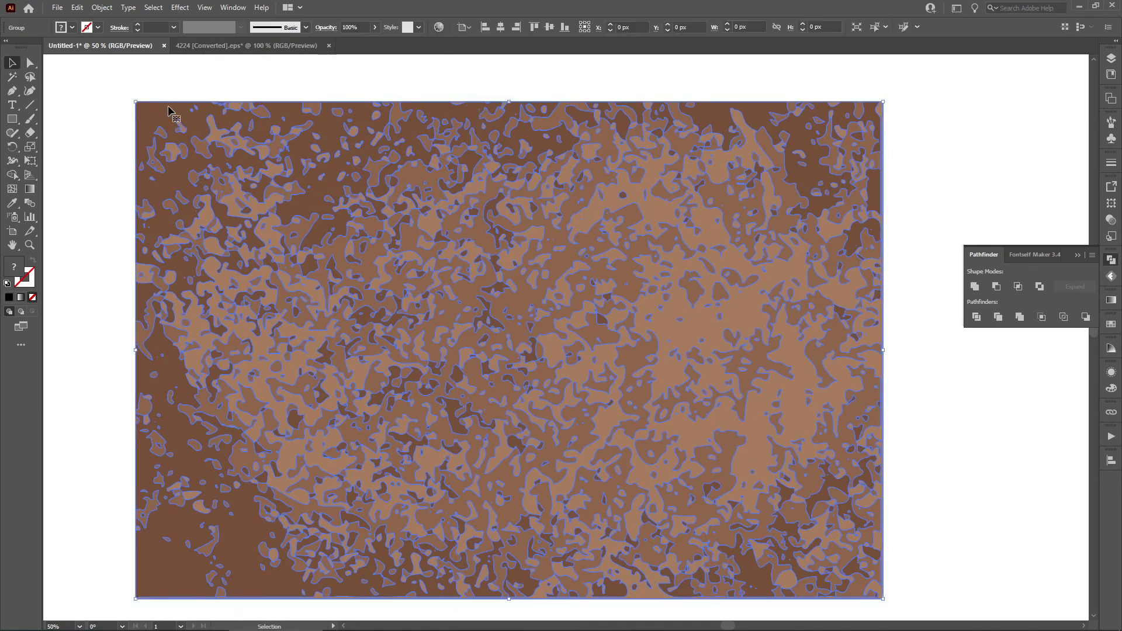
pyautogui.rightClick(166, 105)
pyautogui.click(236, 202)
pyautogui.click(110, 153)
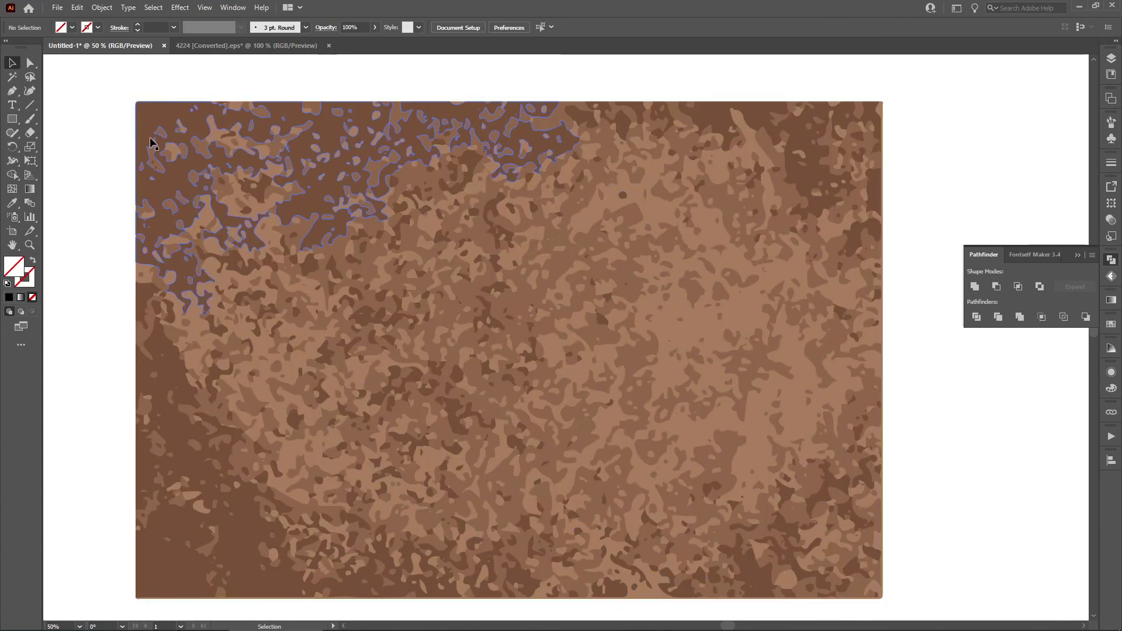
pyautogui.click(190, 109)
pyautogui.rightClick(191, 108)
pyautogui.click(245, 203)
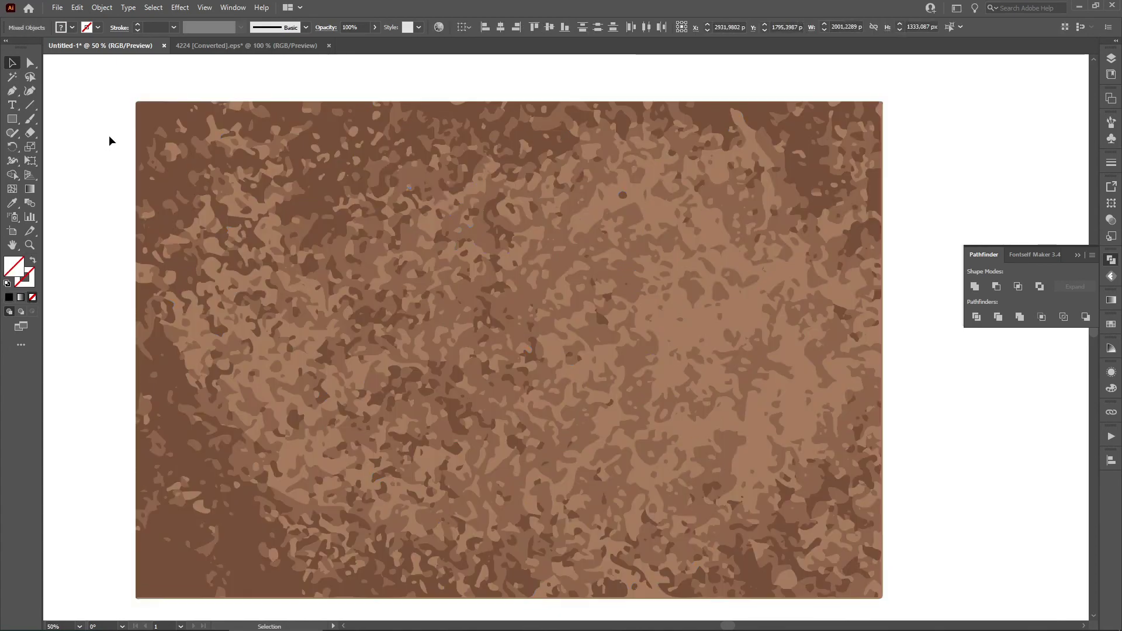
pyautogui.click(109, 136)
# Step: Delete the large mid-brown shape in the middle of the rust trace and the dark brown shape at its upper left
pyautogui.scroll(-2, 506, 208)
pyautogui.scroll(2, 644, 281)
pyautogui.scroll(-1, 646, 282)
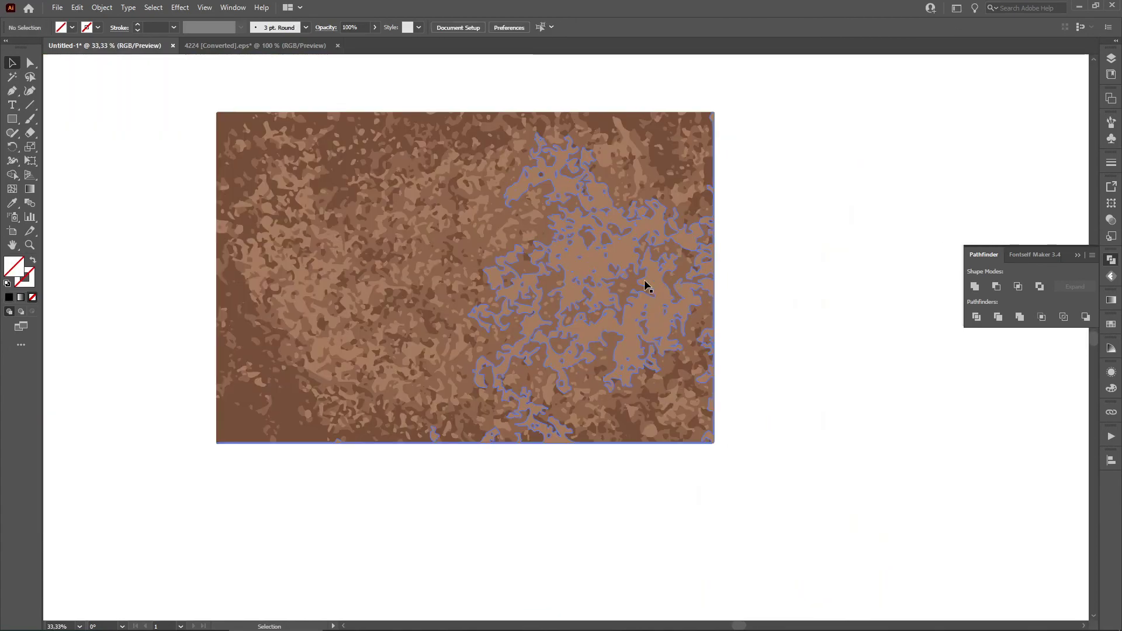
pyautogui.scroll(1, 341, 304)
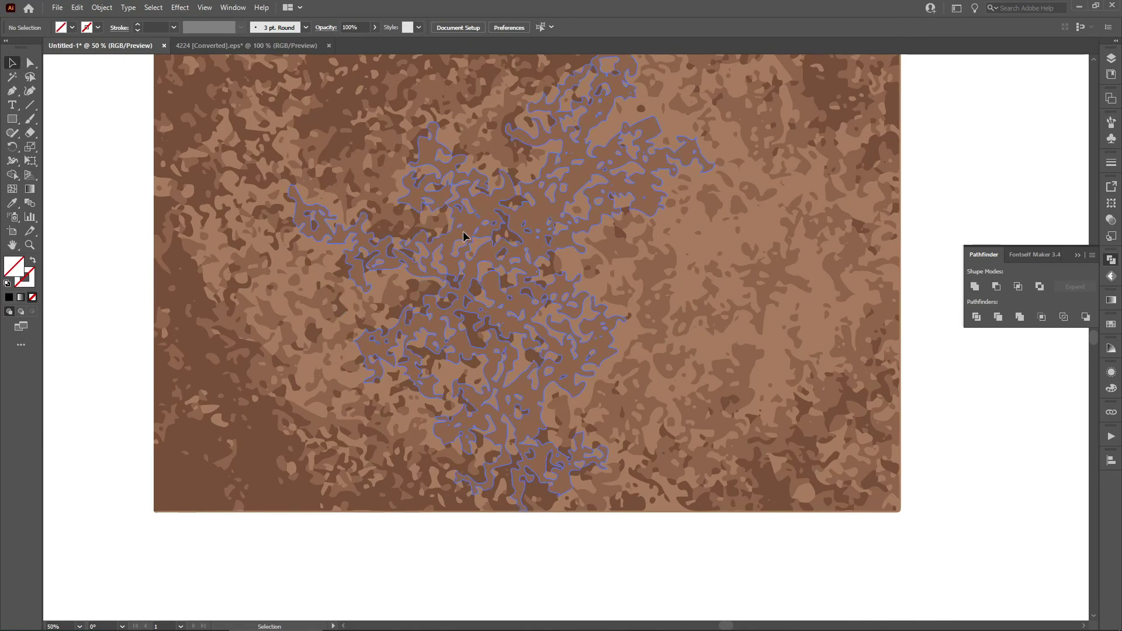
pyautogui.moveTo(464, 236); pyautogui.dragTo(619, 348)
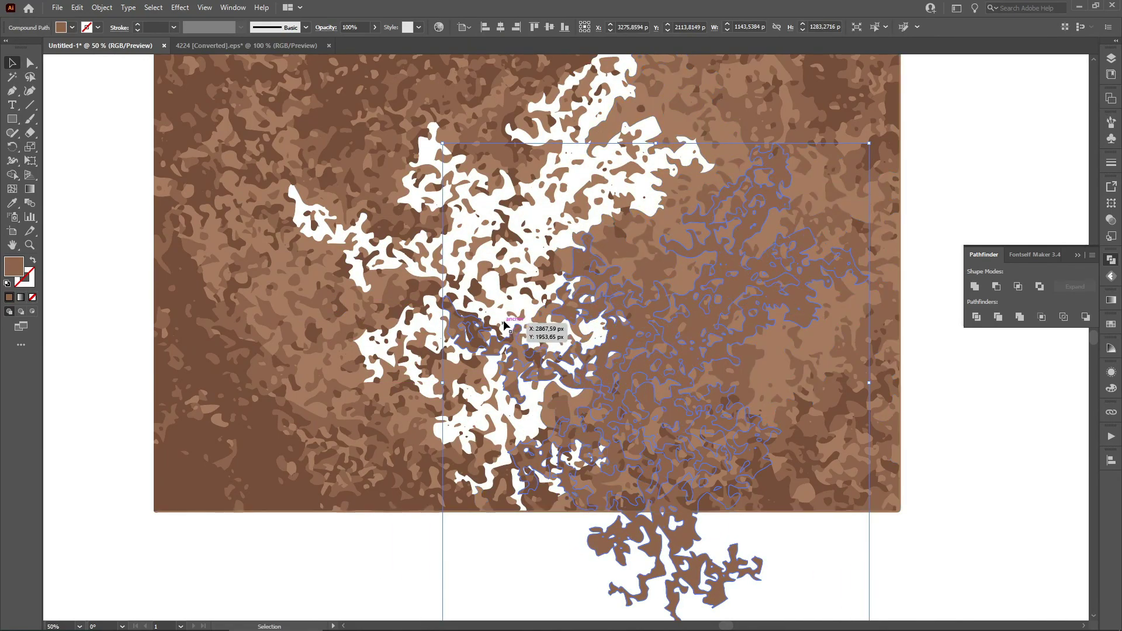
pyautogui.press('Delete')
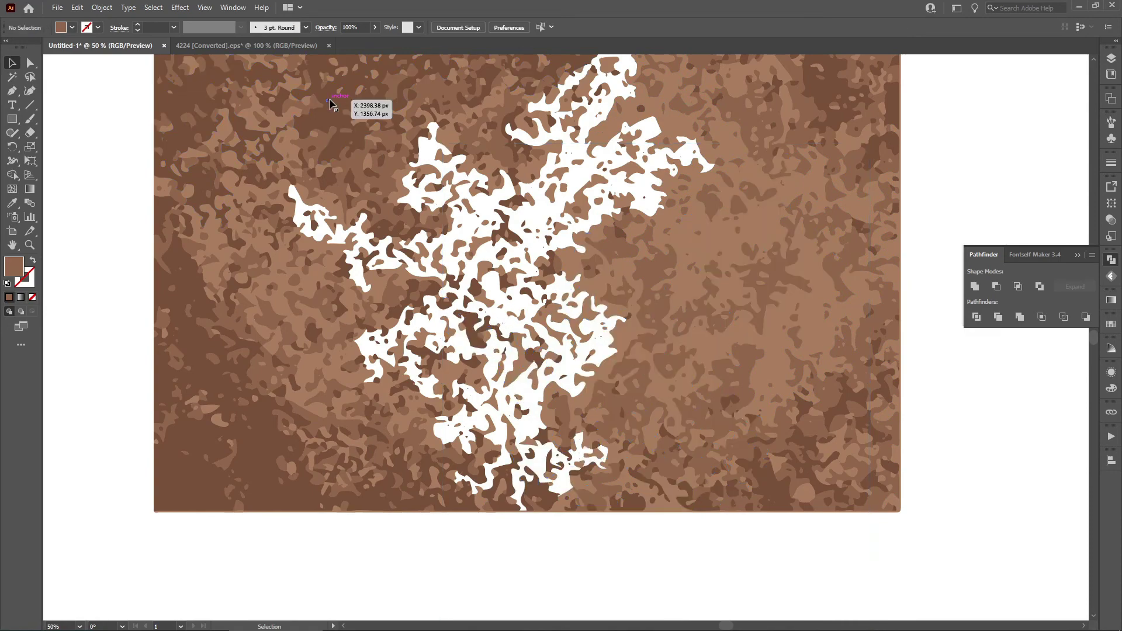
pyautogui.click(332, 101)
pyautogui.press('Delete')
# Step: Delete the large brown shapes in the lower-left area and the big light brown shape on the right of the rust texture
pyautogui.scroll(1, 333, 420)
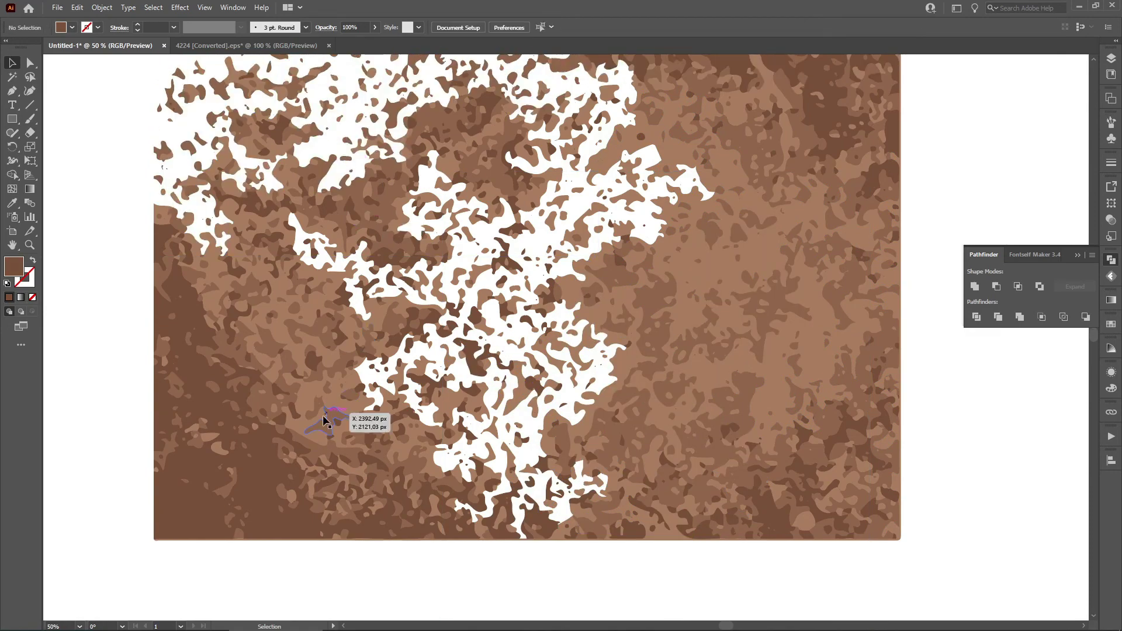
pyautogui.click(268, 484)
pyautogui.press('Delete')
pyautogui.click(325, 356)
pyautogui.press('Delete')
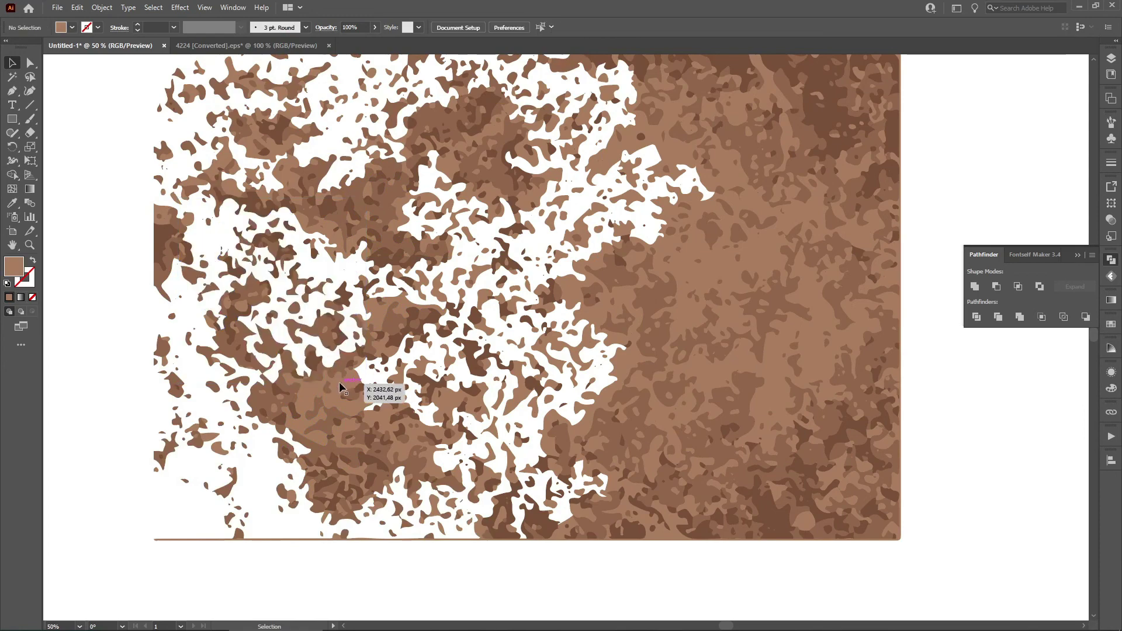
pyautogui.click(808, 260)
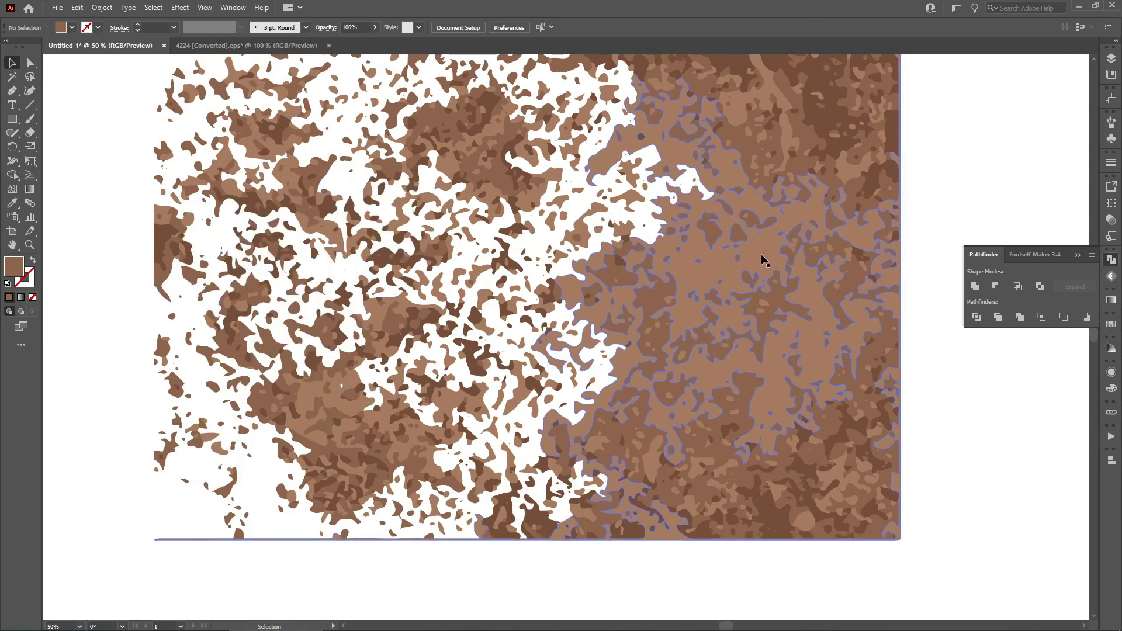
pyautogui.press('Delete')
# Step: Delete the dark brown shape and the neighbouring brown shape in the upper-right corner of the rust texture
pyautogui.scroll(2, 806, 209)
pyautogui.click(822, 148)
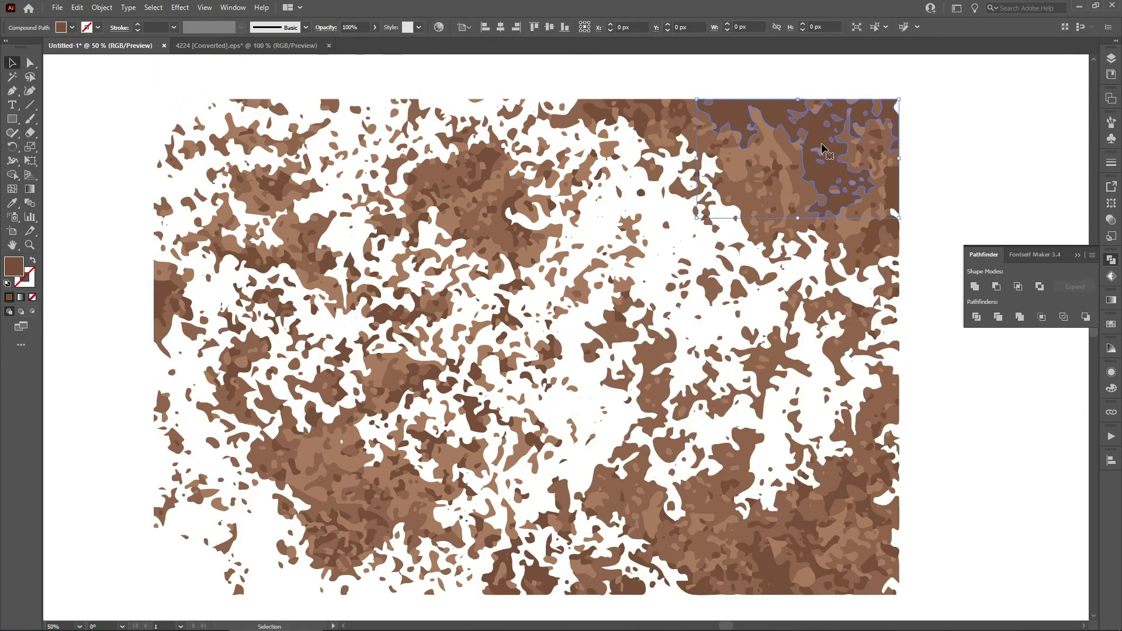
pyautogui.press('Delete')
pyautogui.click(765, 148)
pyautogui.press('Delete')
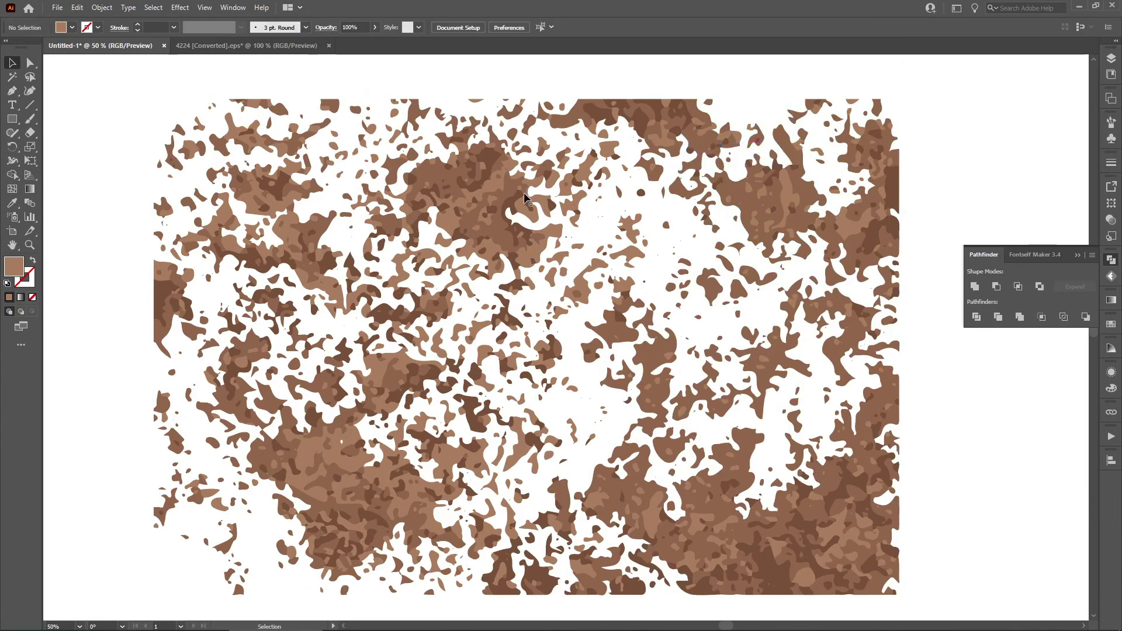
# Step: Delete brown shapes from the dense cluster in the upper middle of the rust texture
pyautogui.click(480, 191)
pyautogui.click(492, 182)
pyautogui.press('Delete')
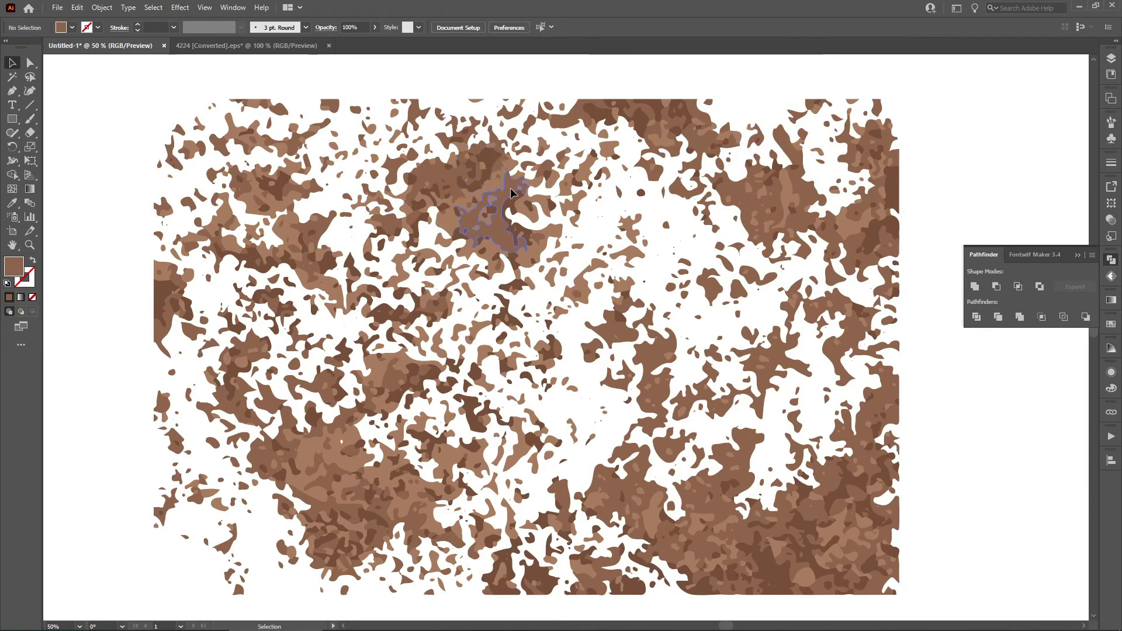
pyautogui.click(512, 190)
pyautogui.press('Delete')
# Step: Thin out the dense lower-right area of the rust texture by deleting four of its brown shapes
pyautogui.scroll(-3, 655, 342)
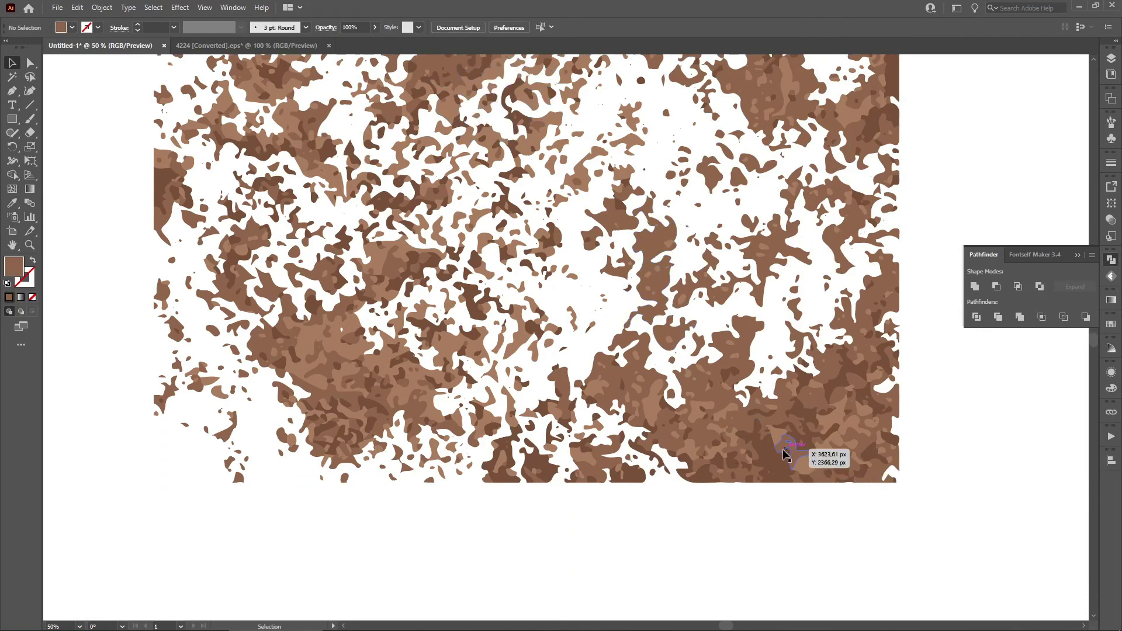
pyautogui.click(772, 449)
pyautogui.press('Delete')
pyautogui.click(772, 448)
pyautogui.press('Delete')
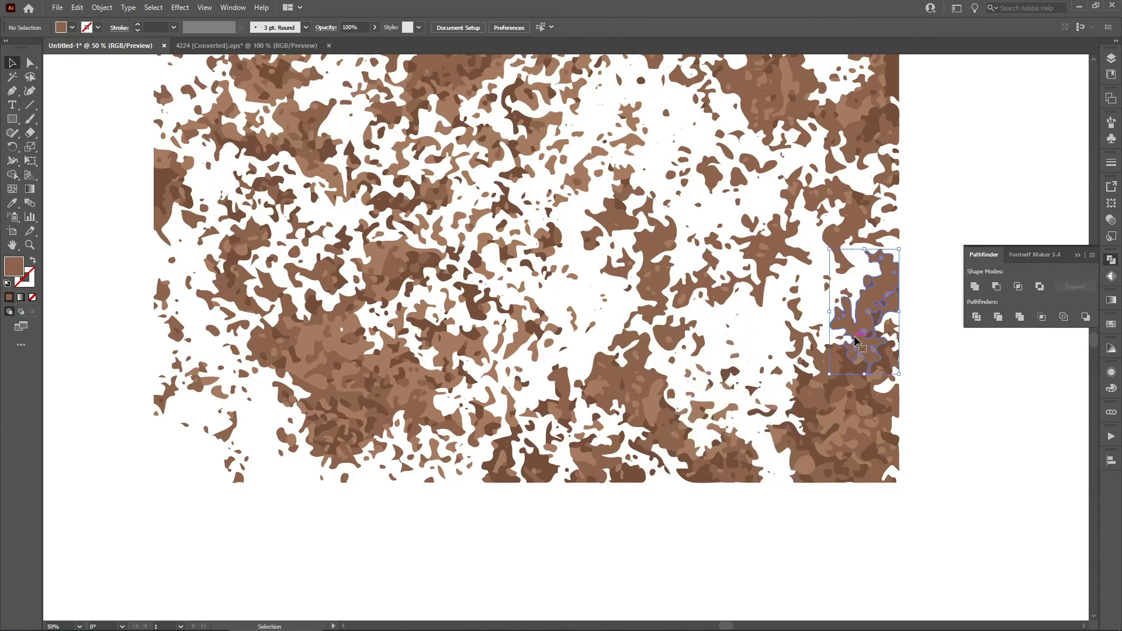
pyautogui.click(859, 344)
pyautogui.press('Delete')
pyautogui.click(862, 446)
pyautogui.press('Delete')
# Step: Thin out the dense lower-left cluster of the rust texture by deleting three brown shapes
pyautogui.click(391, 352)
pyautogui.press('Delete')
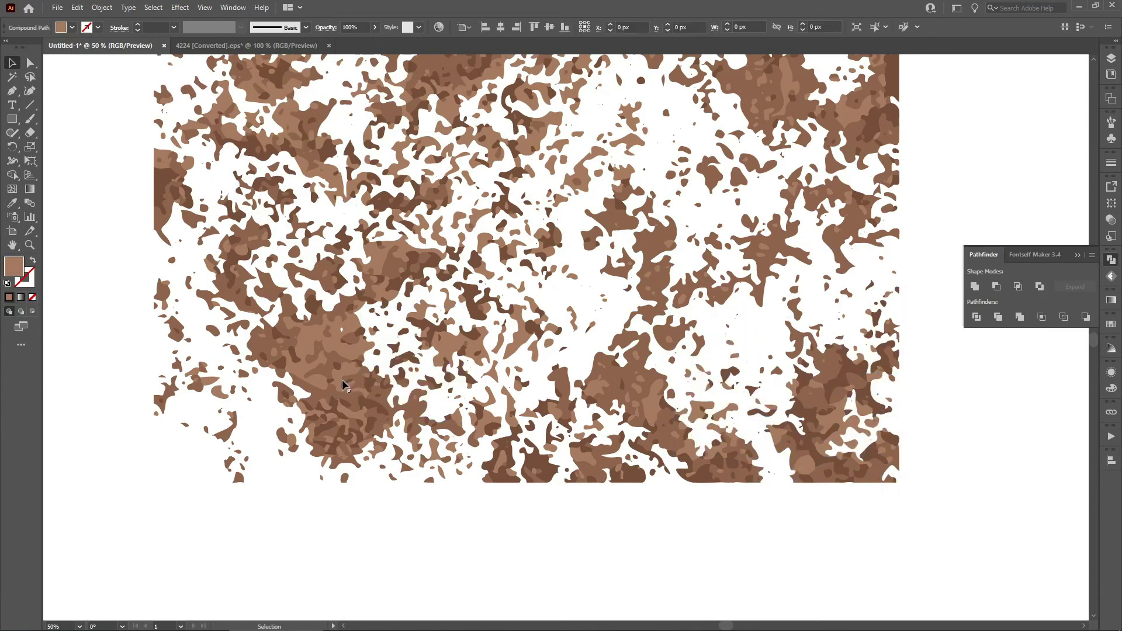
pyautogui.click(342, 384)
pyautogui.press('Delete')
pyautogui.click(319, 343)
pyautogui.press('Delete')
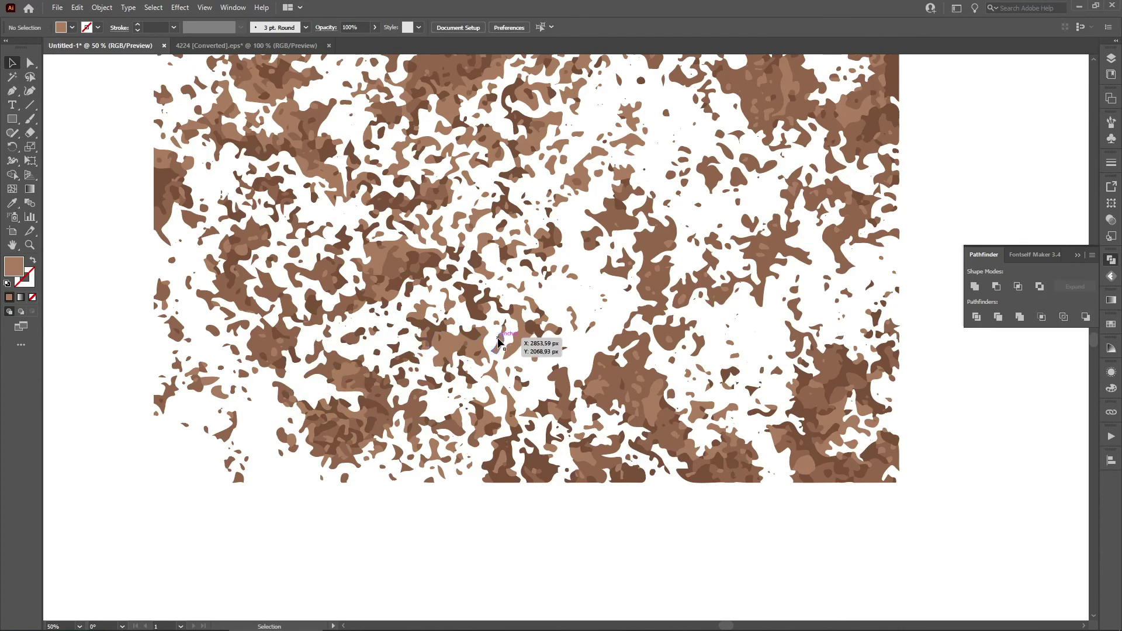
# Step: Select all remaining brown shapes of the rust texture and merge them with Pathfinder Unite
pyautogui.scroll(-3, 510, 377)
pyautogui.scroll(2, 503, 374)
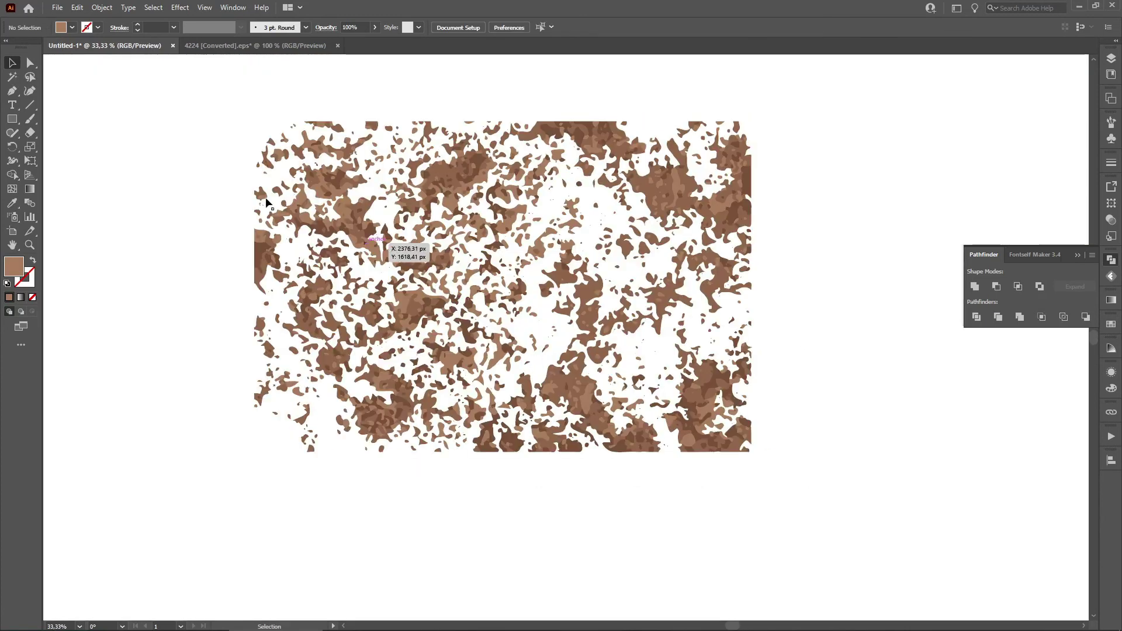
pyautogui.moveTo(173, 93); pyautogui.dragTo(853, 517)
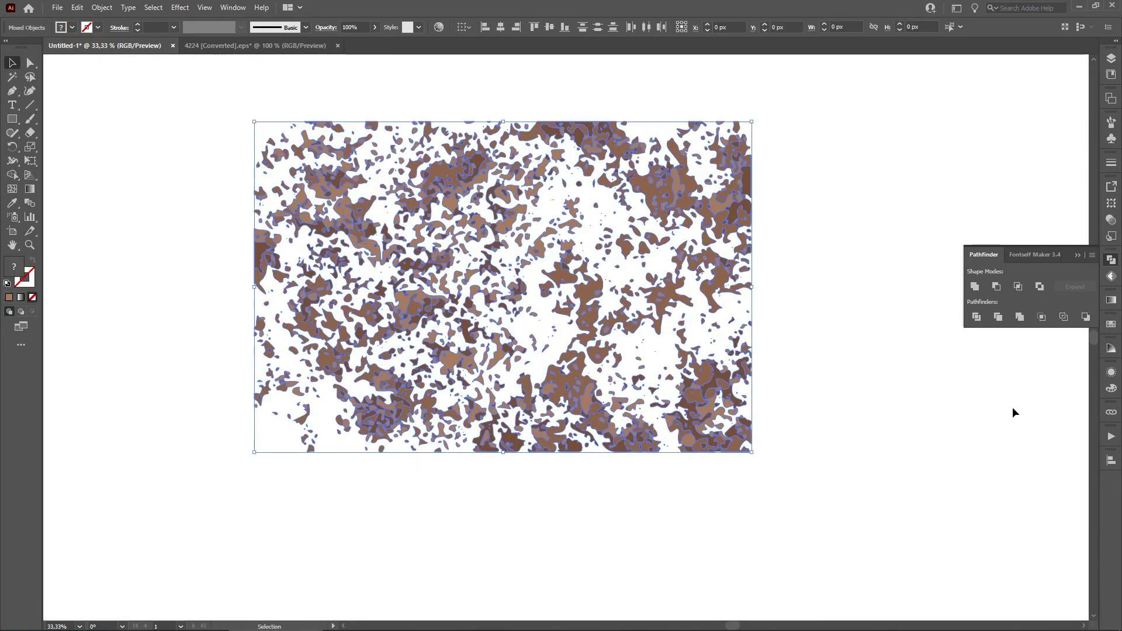
pyautogui.click(974, 286)
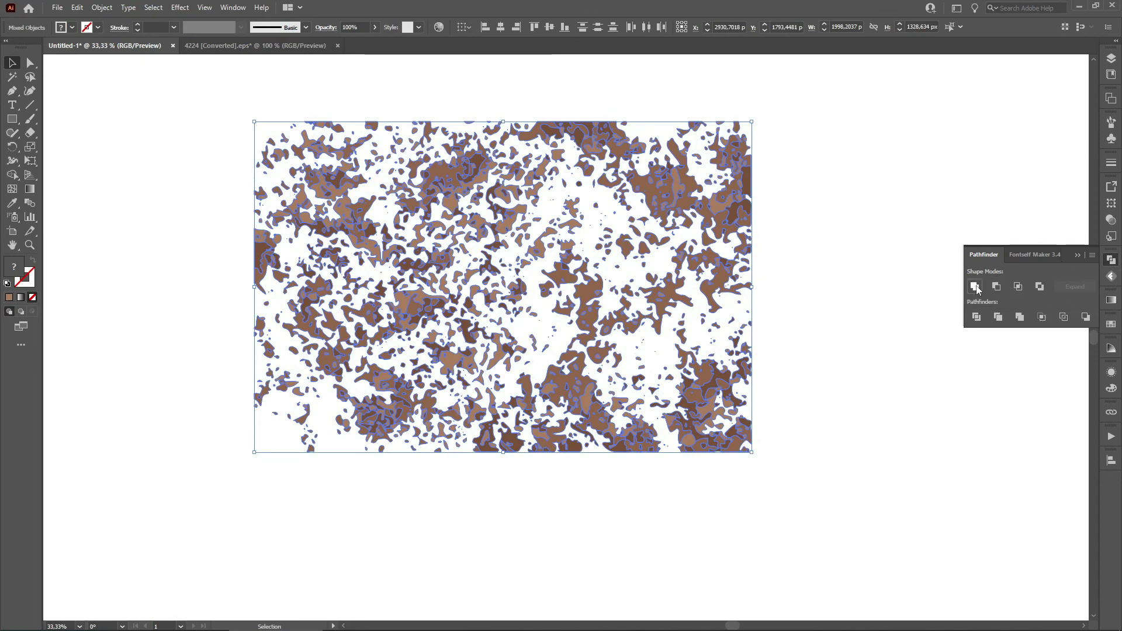
# Step: Move the united brown rust texture off the artboard, directly below the black grunge textures
pyautogui.click(863, 257)
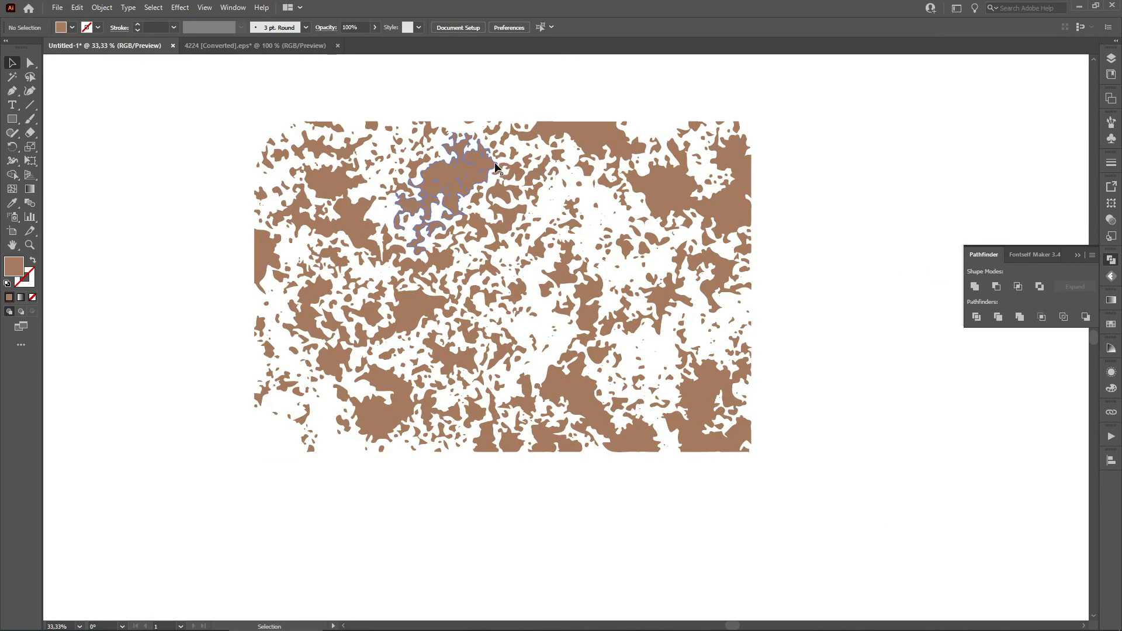
pyautogui.scroll(-2, 492, 171)
pyautogui.scroll(2, 493, 183)
pyautogui.click(494, 187)
pyautogui.click(92, 121)
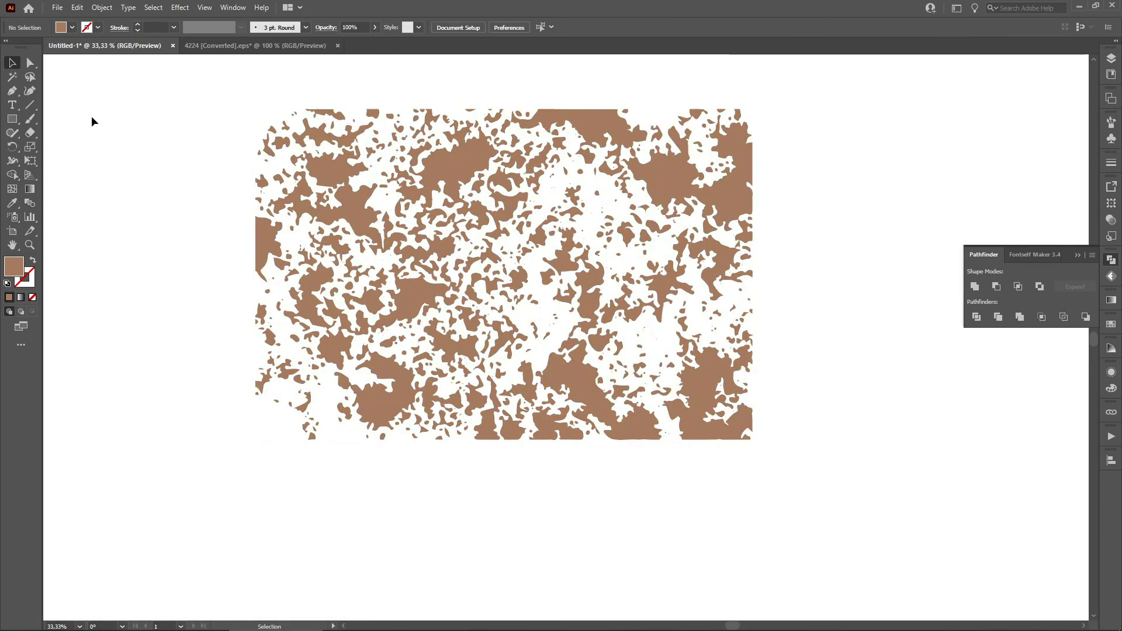
pyautogui.click(11, 76)
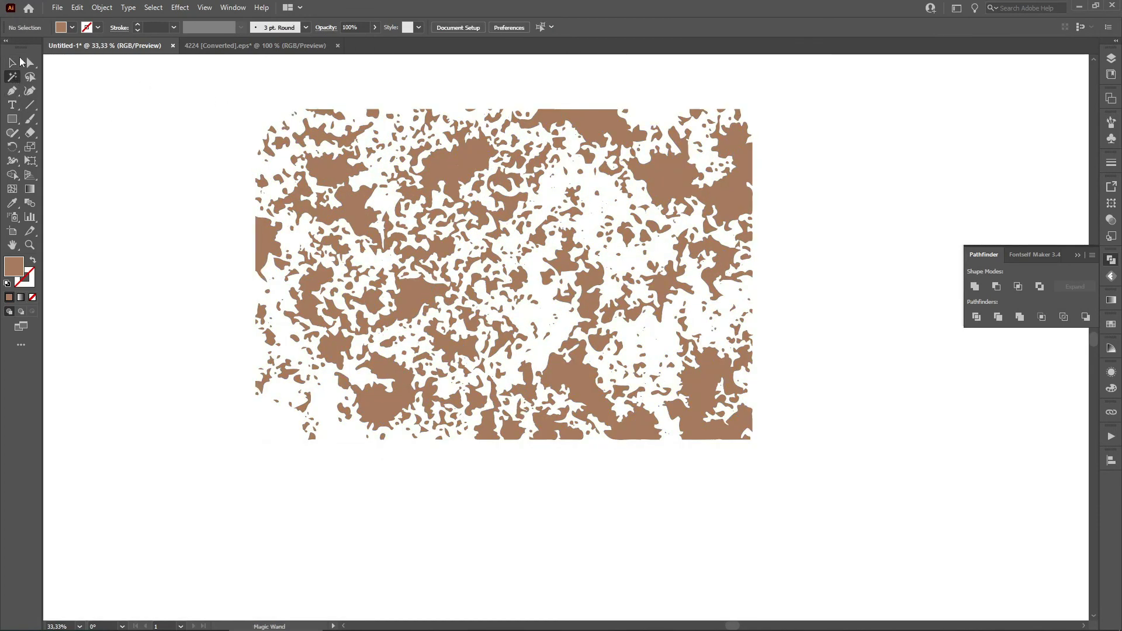
pyautogui.click(12, 62)
pyautogui.scroll(-4, 325, 192)
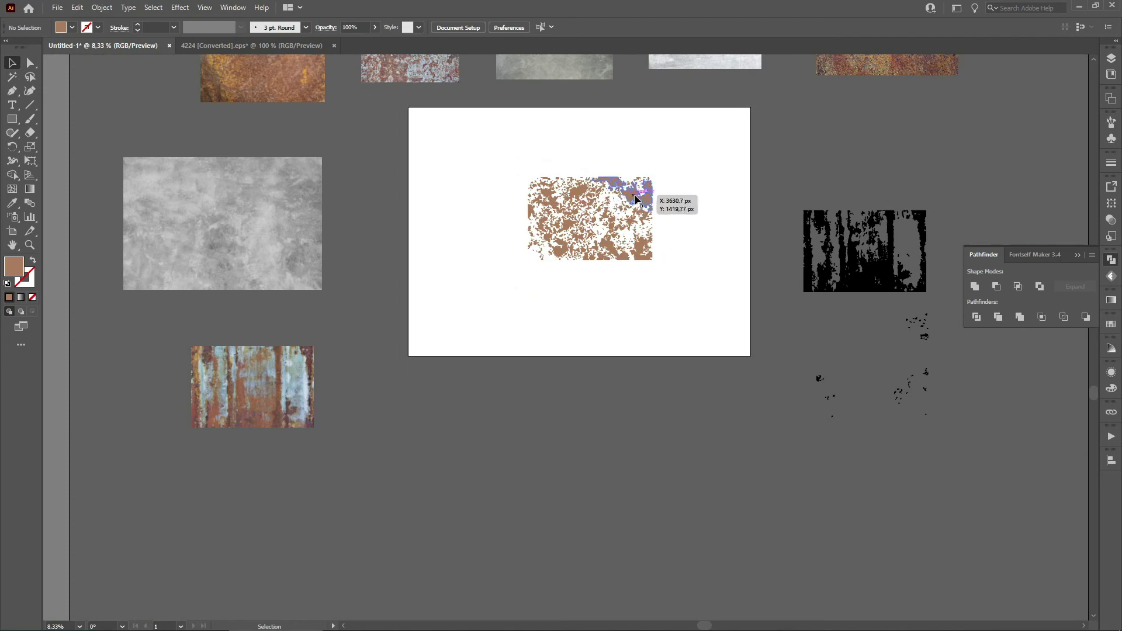
pyautogui.moveTo(635, 198); pyautogui.dragTo(929, 458)
pyautogui.click(566, 187)
# Step: Shift the red-orange rust photo slightly closer to the pale concrete photo in the row of source images
pyautogui.press('space')
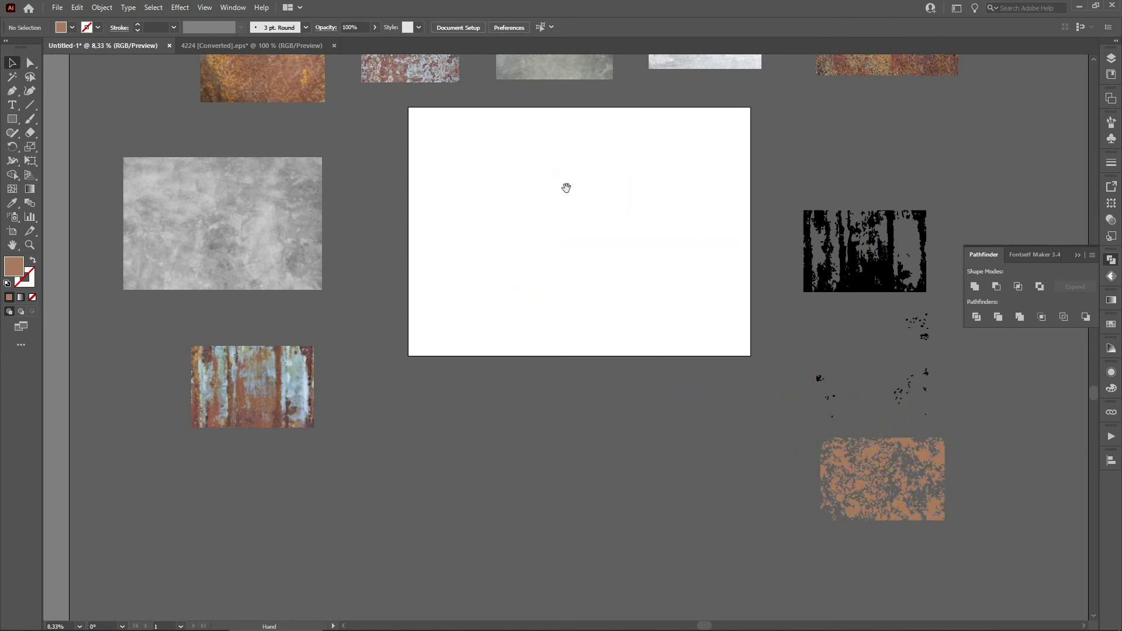
pyautogui.moveTo(566, 187); pyautogui.dragTo(498, 269)
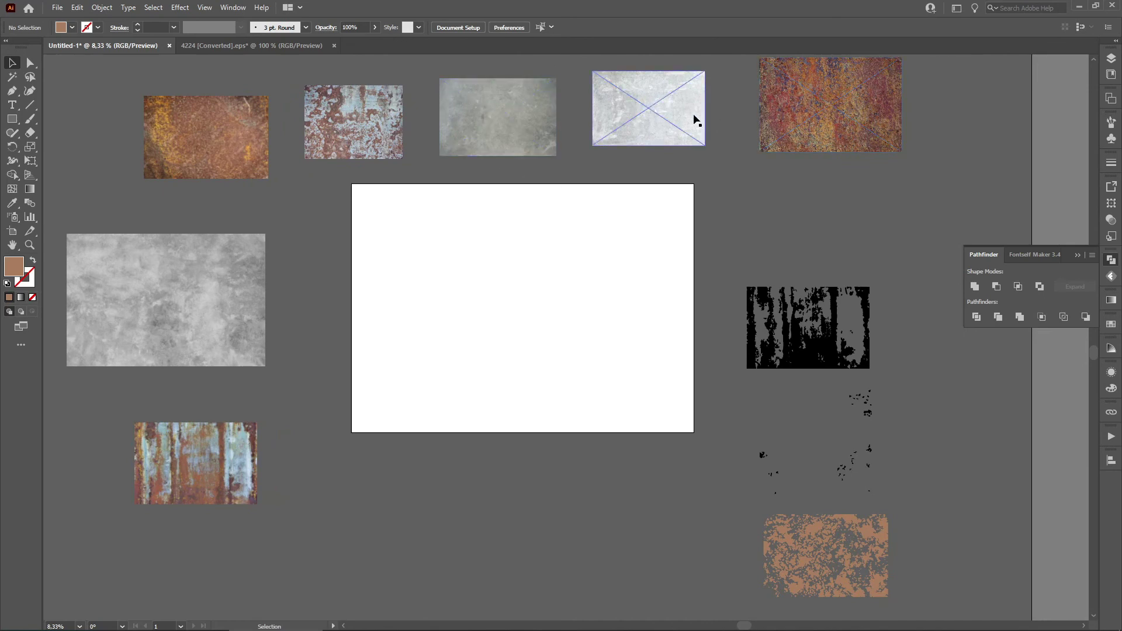
pyautogui.moveTo(850, 94); pyautogui.dragTo(748, 204)
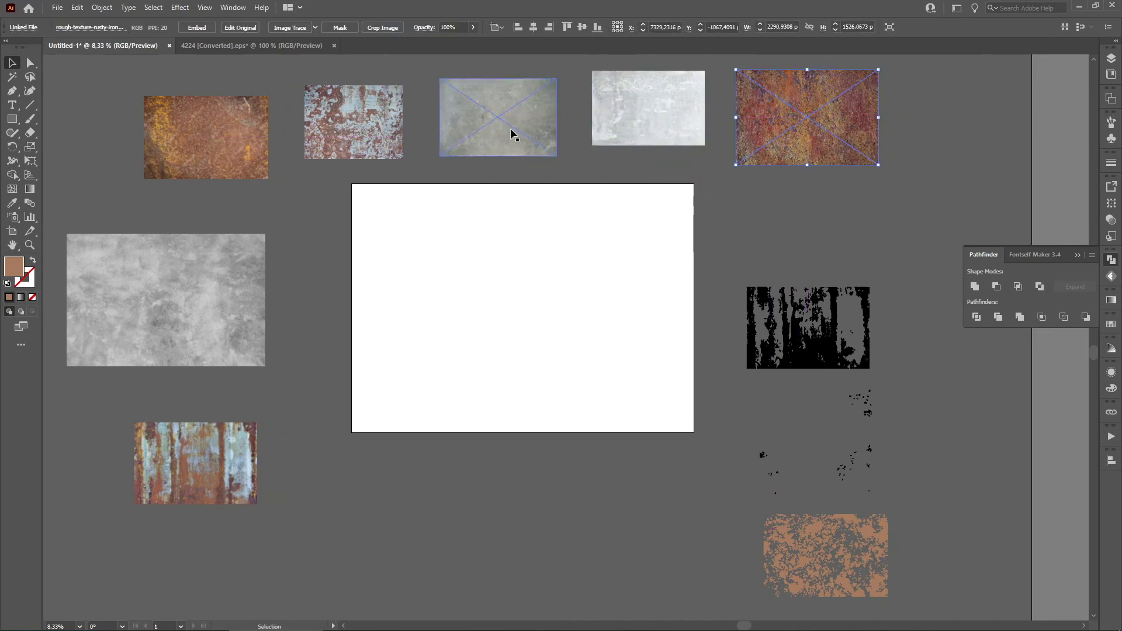
# Step: Place the green-grey concrete photo on the artboard and put a copy of it back in the source image row
pyautogui.moveTo(511, 133); pyautogui.dragTo(537, 303)
pyautogui.scroll(1, 556, 316)
pyautogui.scroll(4, 557, 318)
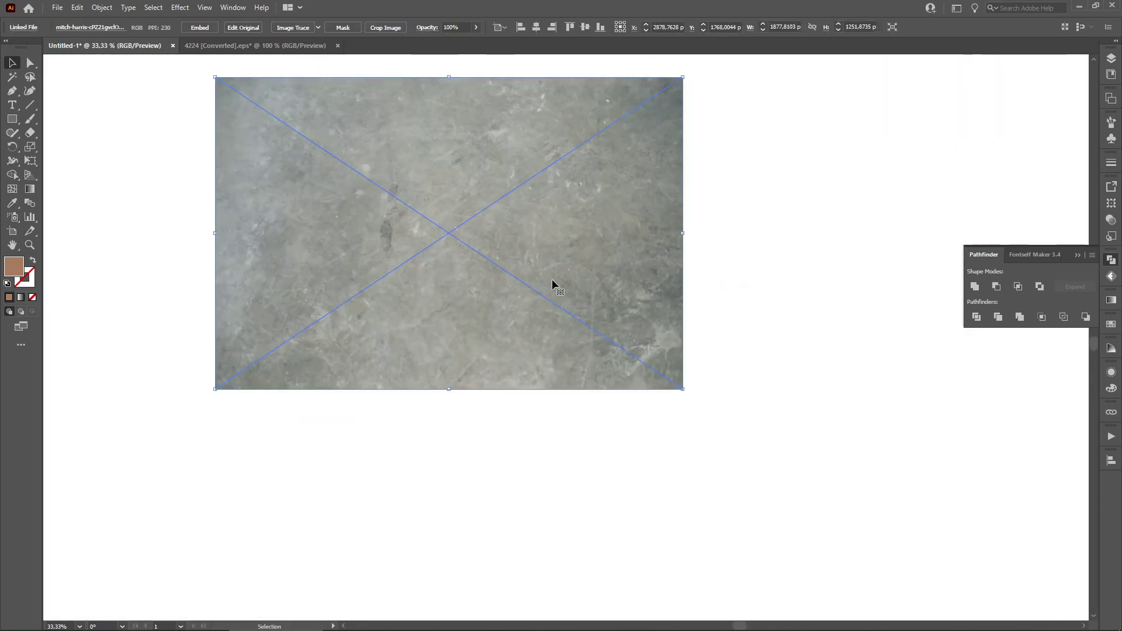
pyautogui.scroll(1, 553, 282)
pyautogui.scroll(-3, 568, 328)
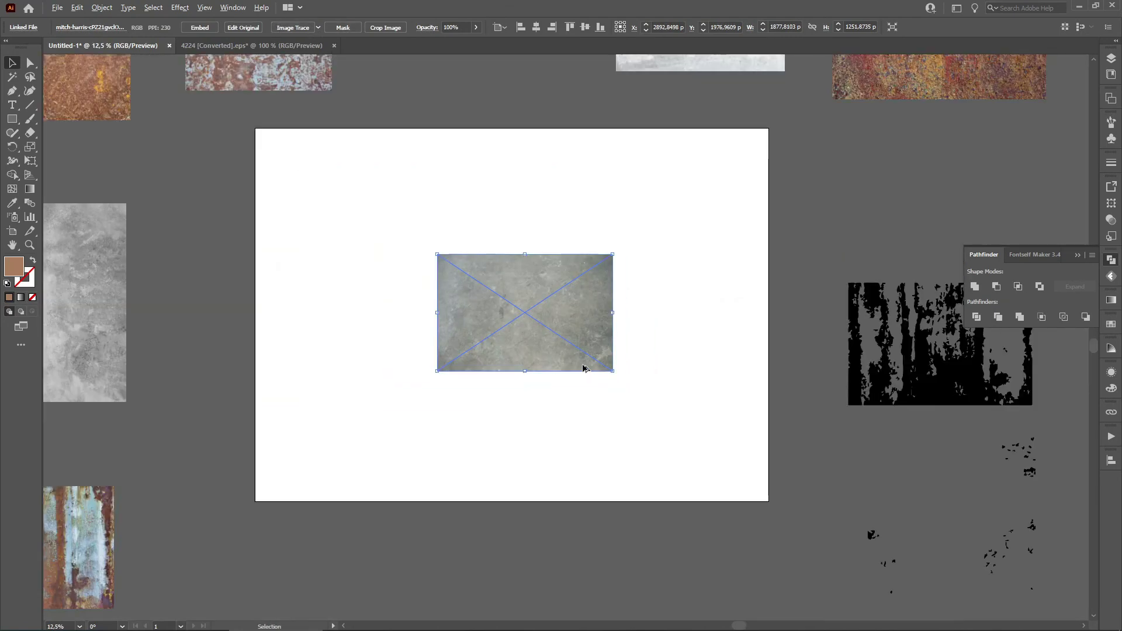
pyautogui.moveTo(564, 304); pyautogui.dragTo(505, 82)
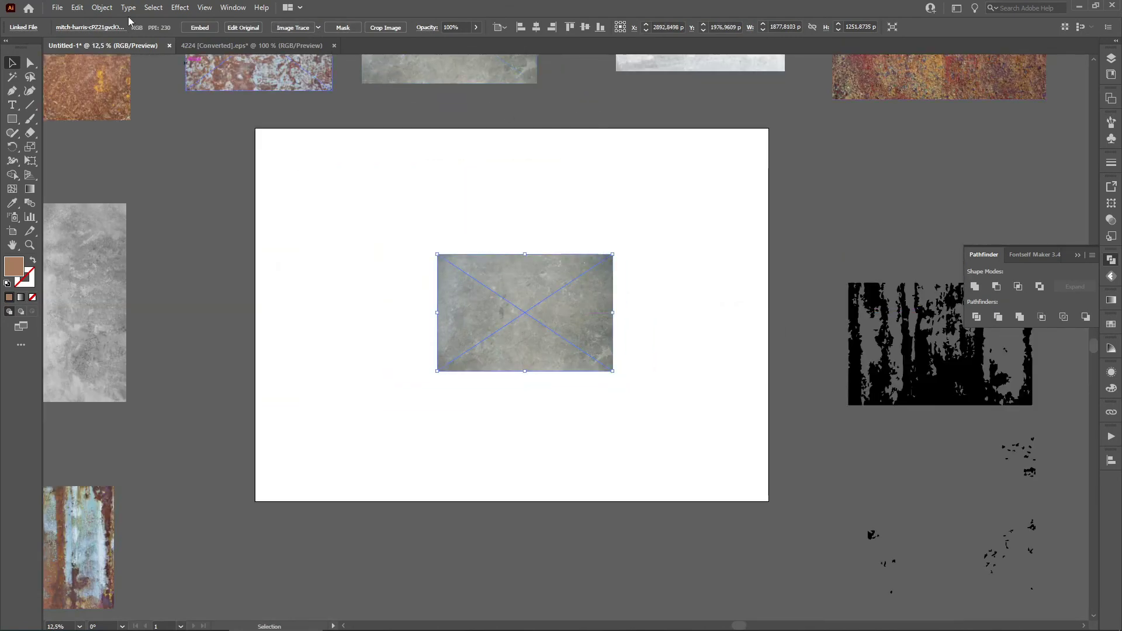
# Step: Image-trace the green-grey concrete photo with the Default preset and expand the tracing
pyautogui.click(282, 26)
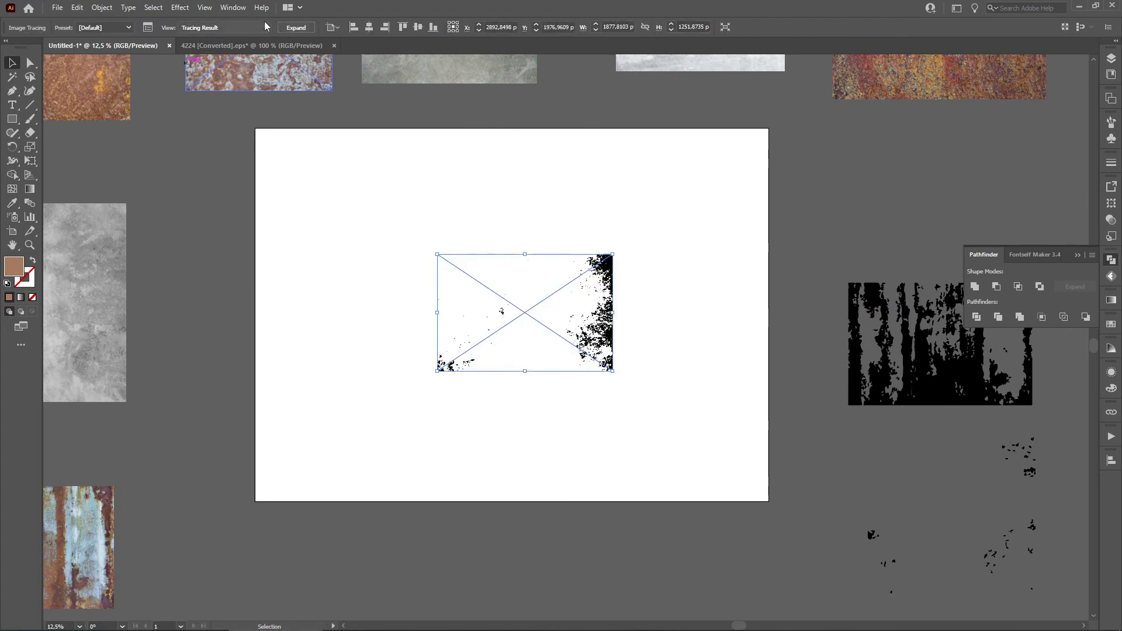
pyautogui.scroll(2, 628, 304)
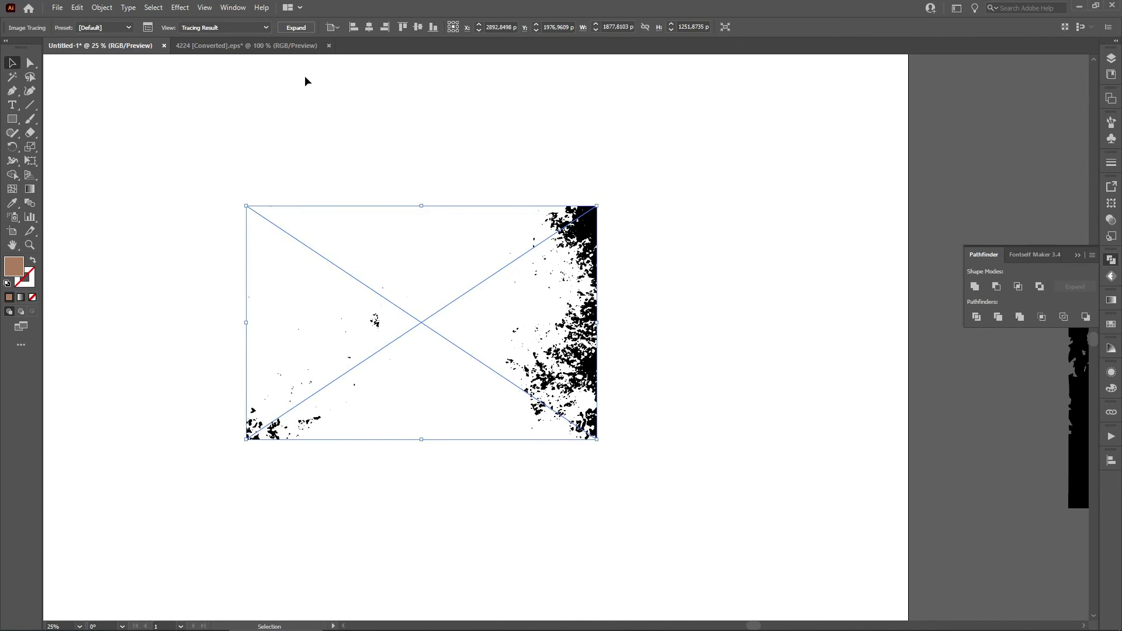
pyautogui.click(299, 27)
pyautogui.click(97, 82)
# Step: Select all white areas of the expanded concrete tracing with the Magic Wand and delete them
pyautogui.press('y')
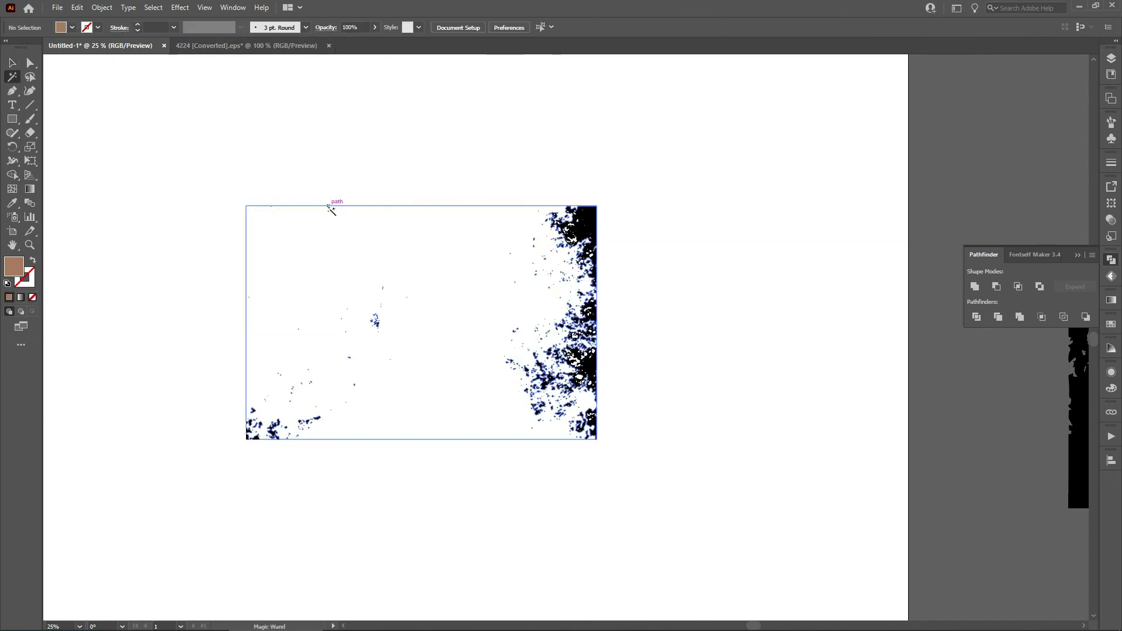
pyautogui.click(328, 207)
pyautogui.press('Delete')
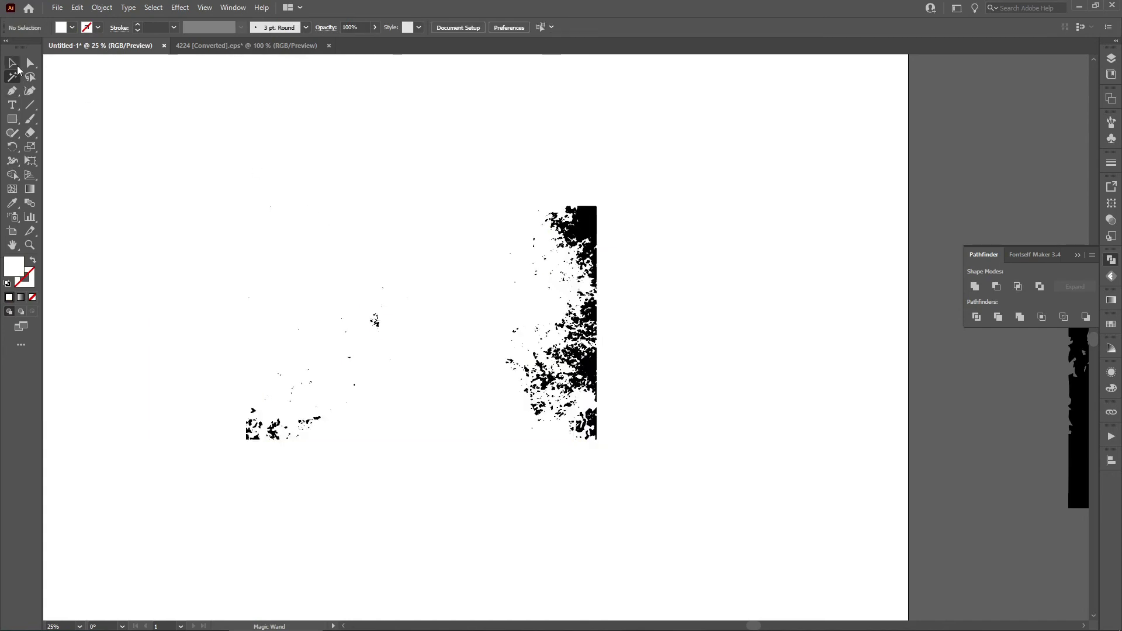
# Step: Move the remaining black concrete shapes off the artboard, below the brown rust texture
pyautogui.click(12, 63)
pyautogui.scroll(-3, 537, 281)
pyautogui.moveTo(657, 315); pyautogui.dragTo(403, 171)
pyautogui.moveTo(387, 121); pyautogui.dragTo(684, 479)
pyautogui.moveTo(422, 182); pyautogui.dragTo(496, 406)
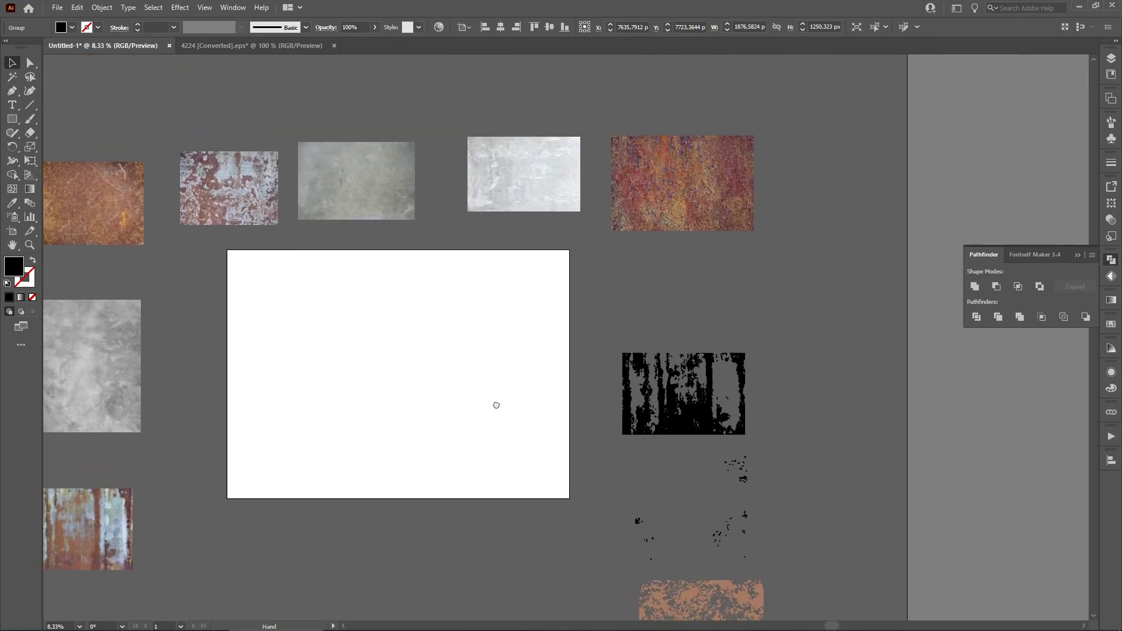
pyautogui.moveTo(554, 331); pyautogui.dragTo(559, 311)
# Step: Place a copy of the red-orange rust photo on the artboard, embed it and position it near the middle
pyautogui.moveTo(684, 168); pyautogui.dragTo(420, 327)
pyautogui.scroll(1, 390, 338)
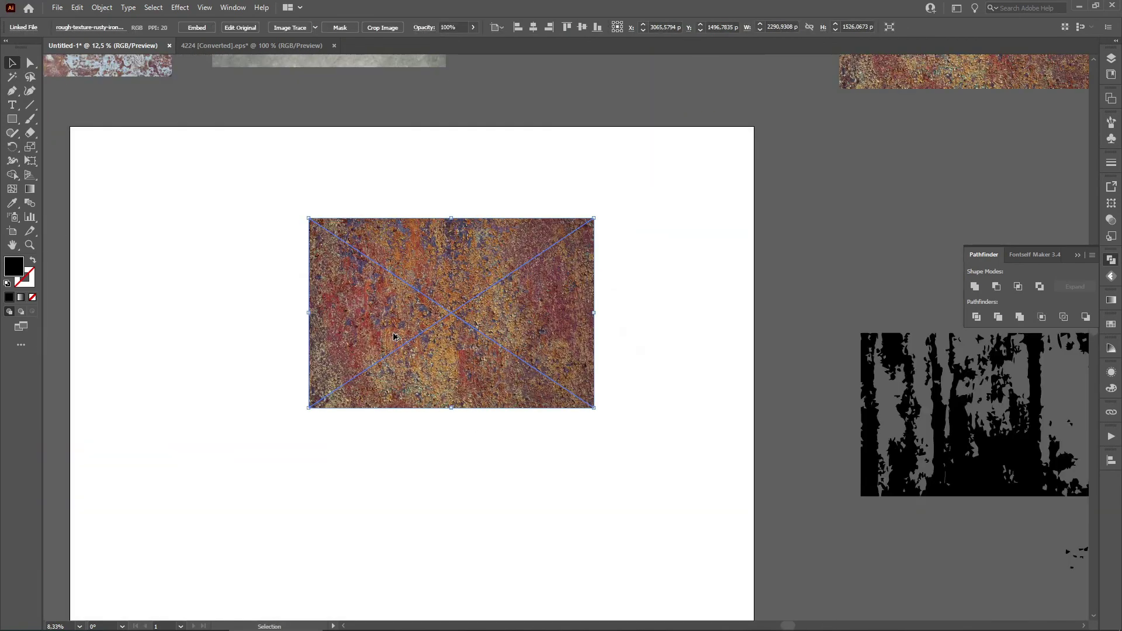
pyautogui.click(197, 28)
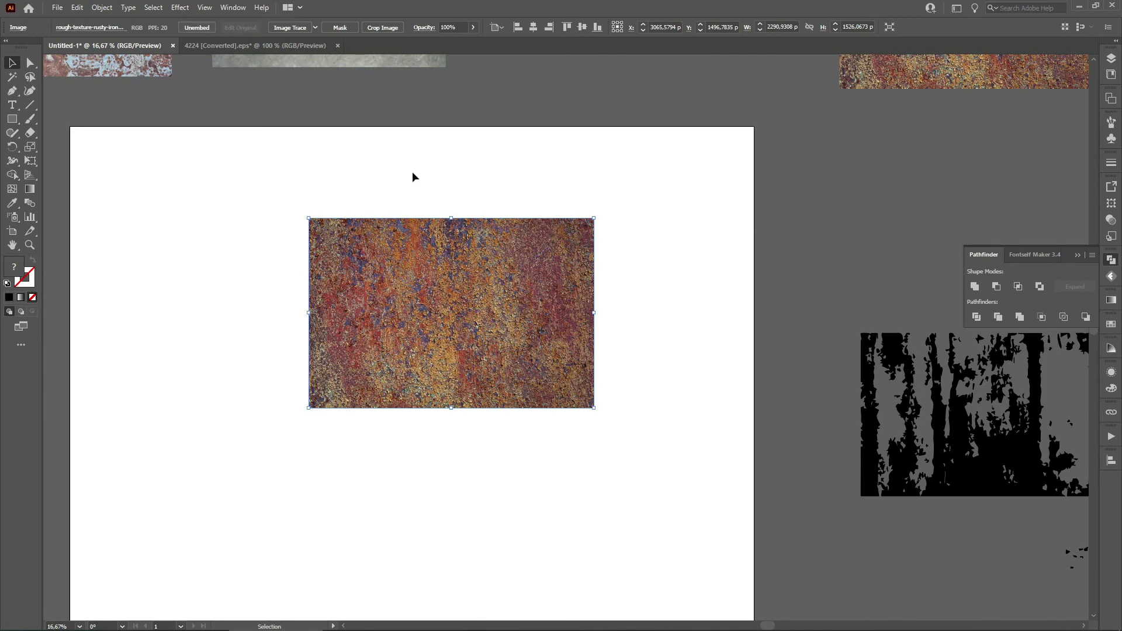
pyautogui.moveTo(397, 243); pyautogui.dragTo(372, 314)
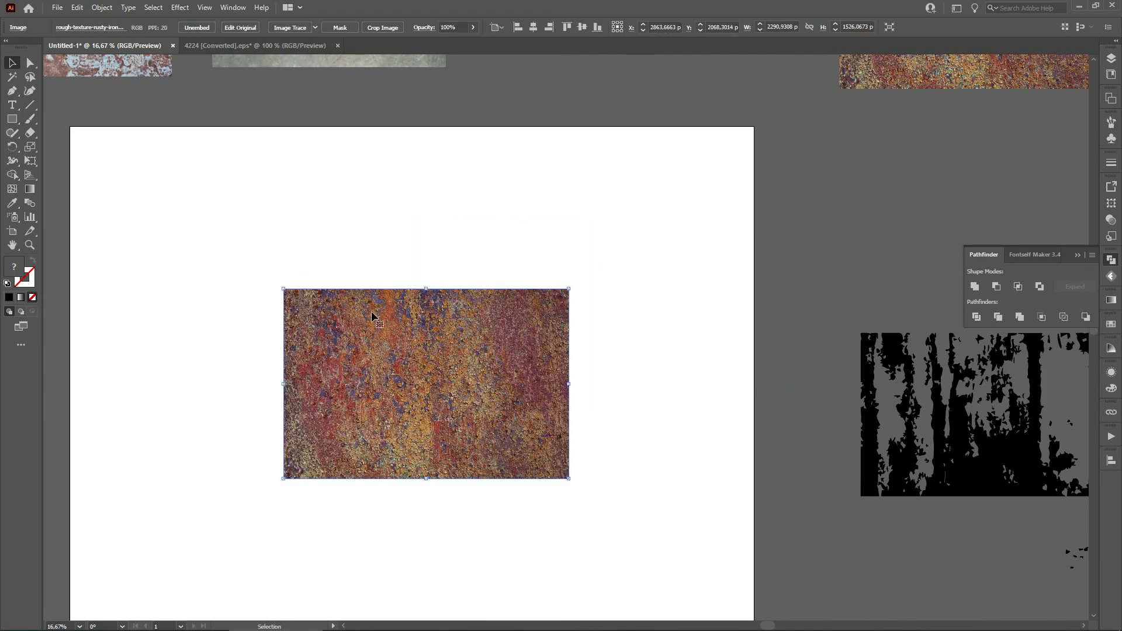
# Step: Image-trace the embedded rust photo using the 3 Colors preset
pyautogui.click(285, 27)
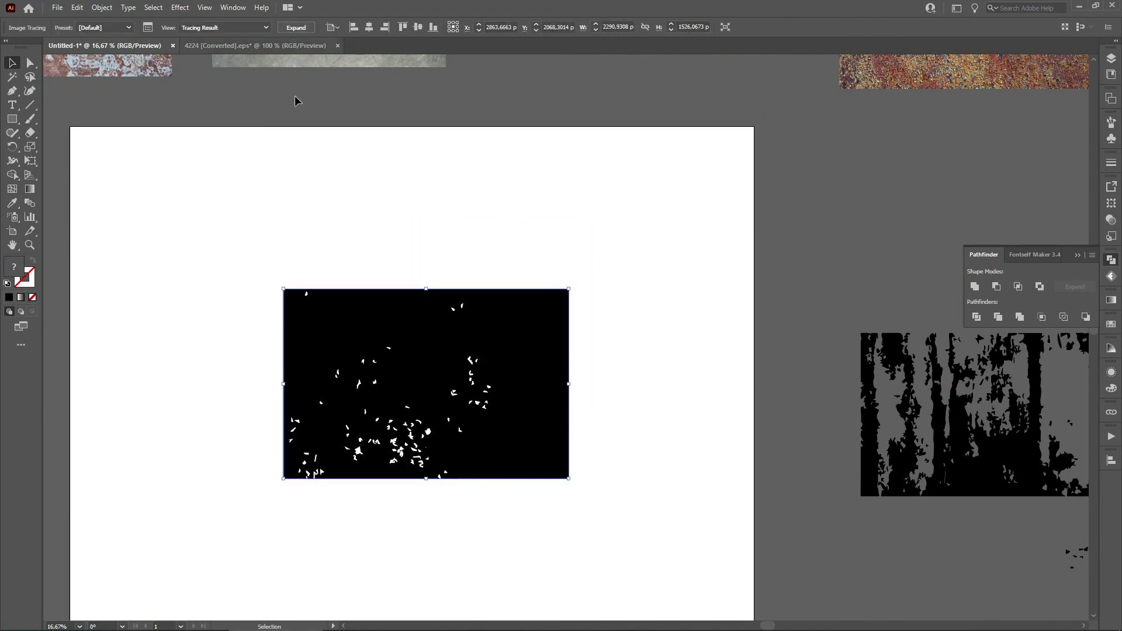
pyautogui.click(129, 28)
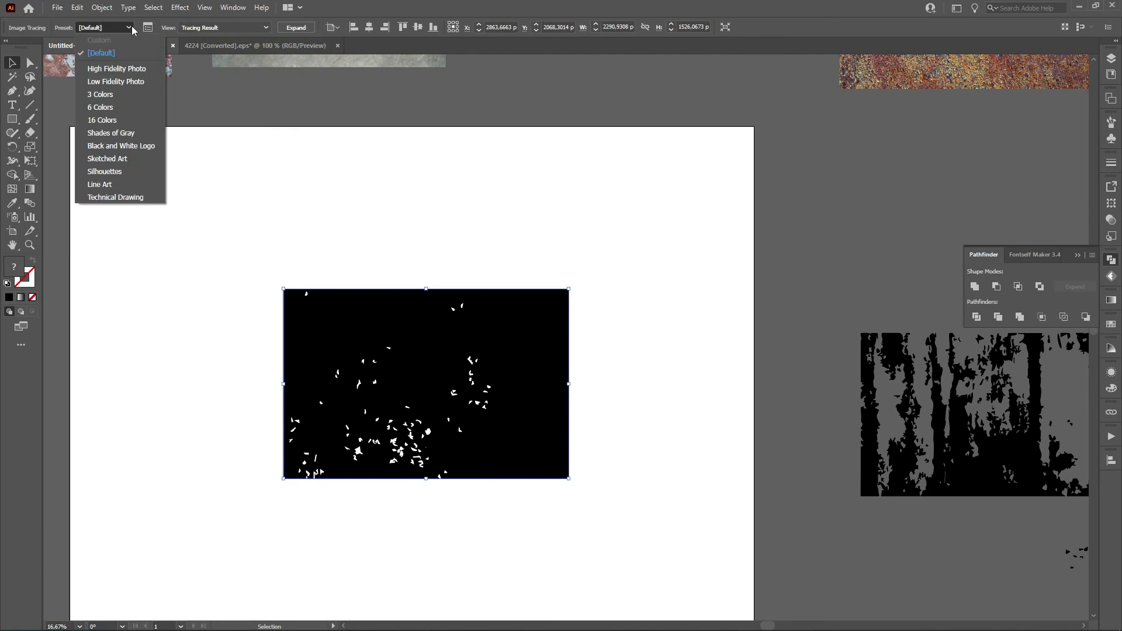
pyautogui.click(100, 94)
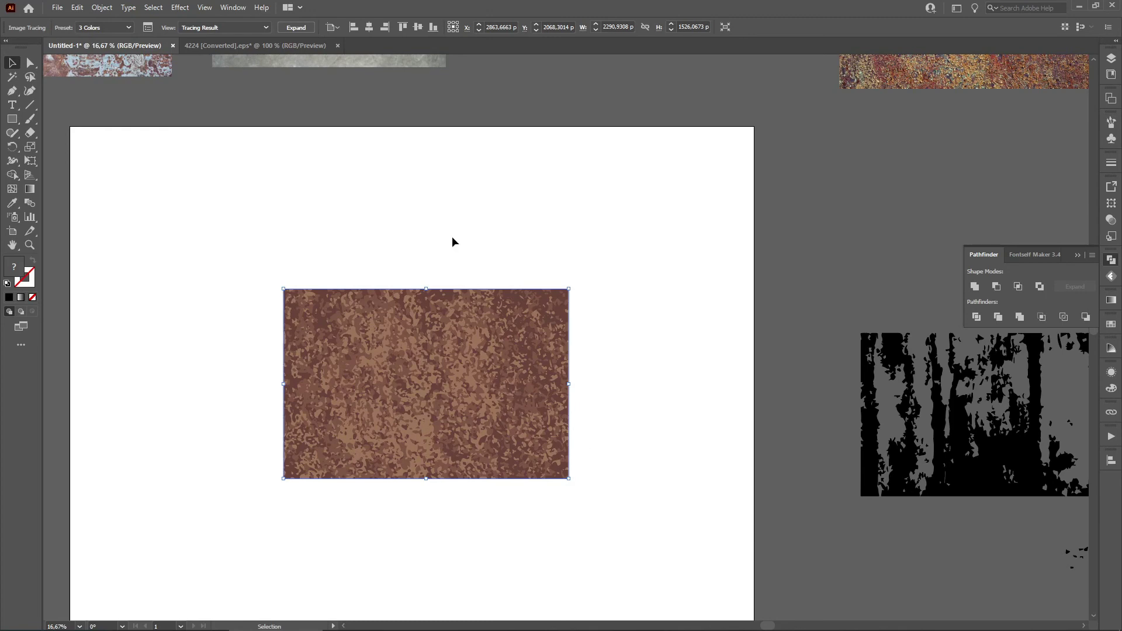
pyautogui.moveTo(452, 237); pyautogui.dragTo(396, 125)
pyautogui.scroll(3, 268, 223)
pyautogui.scroll(-2, 272, 235)
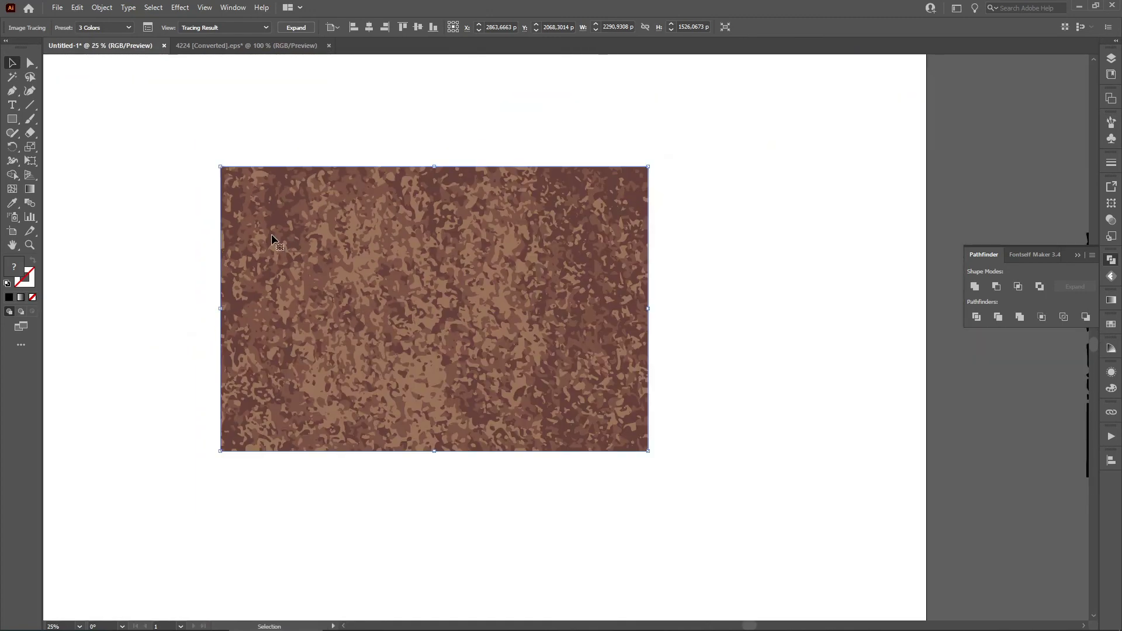
# Step: Expand the three-colour rust tracing and ungroup the resulting shapes
pyautogui.click(293, 27)
pyautogui.click(280, 131)
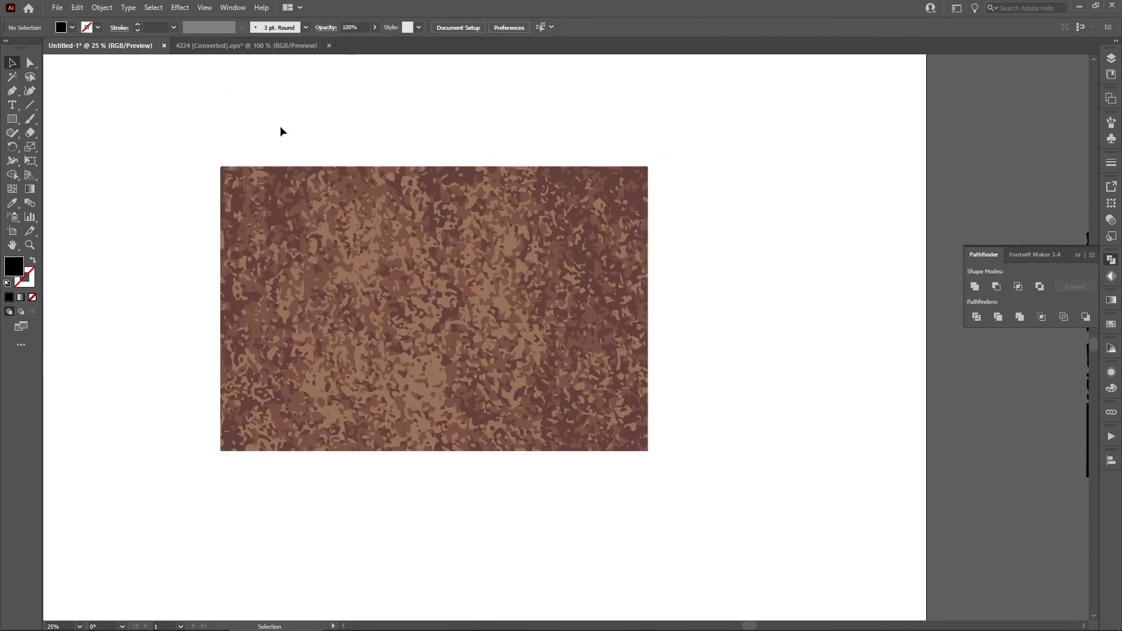
pyautogui.click(293, 200)
pyautogui.rightClick(294, 194)
pyautogui.click(339, 295)
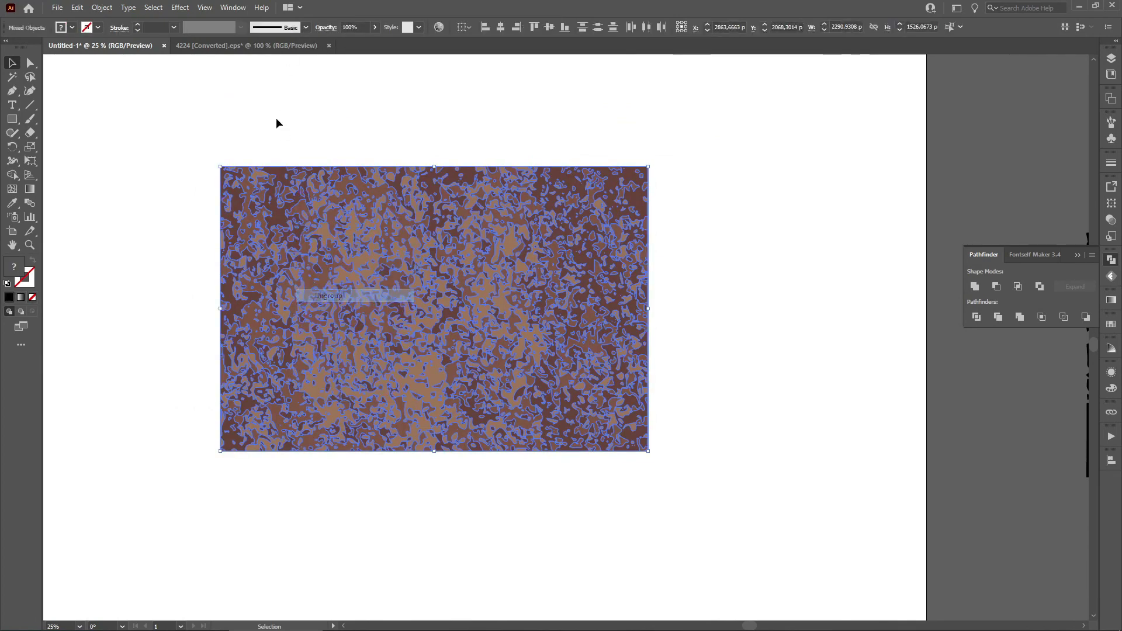
pyautogui.click(301, 135)
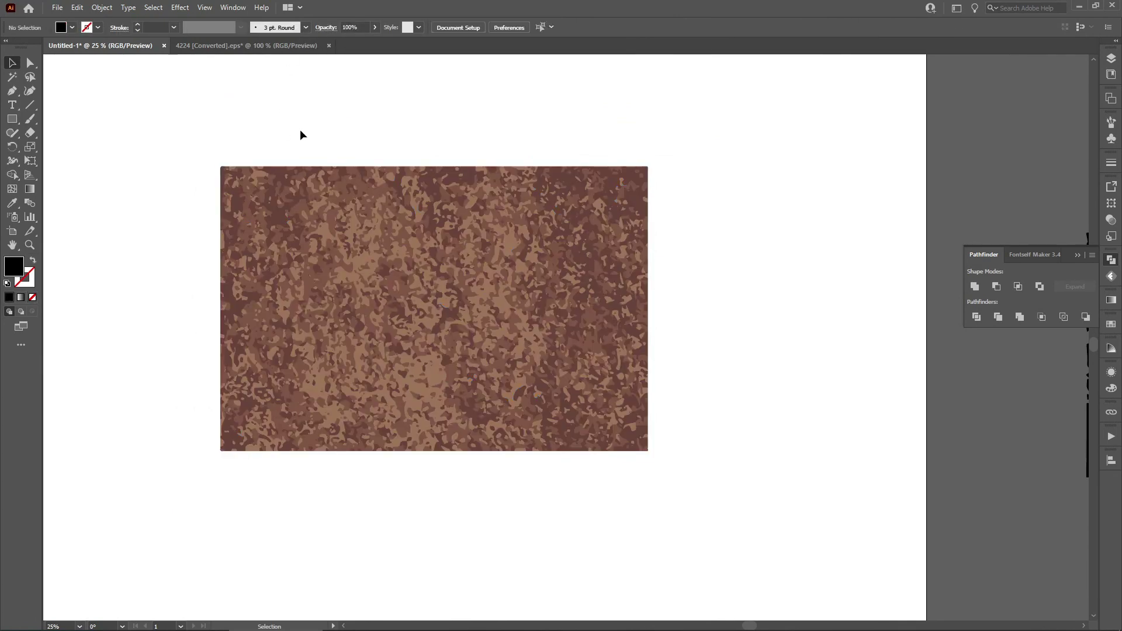
# Step: Delete the large dark shape at the rust texture's upper right and two light brown shapes in its upper half
pyautogui.click(362, 261)
pyautogui.press('Delete')
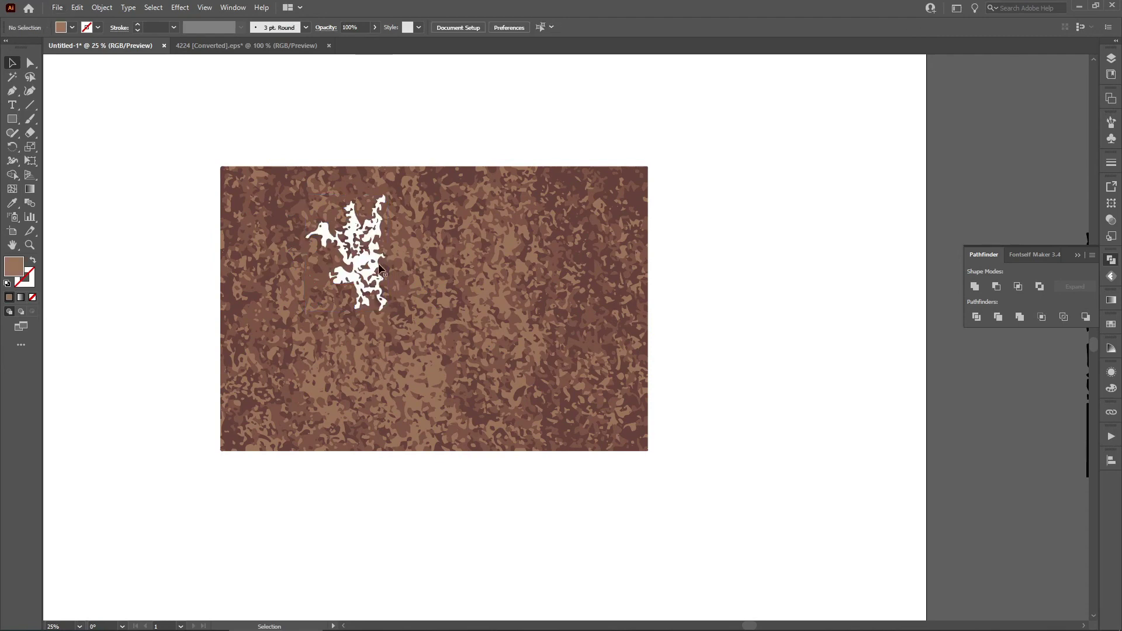
pyautogui.click(564, 398)
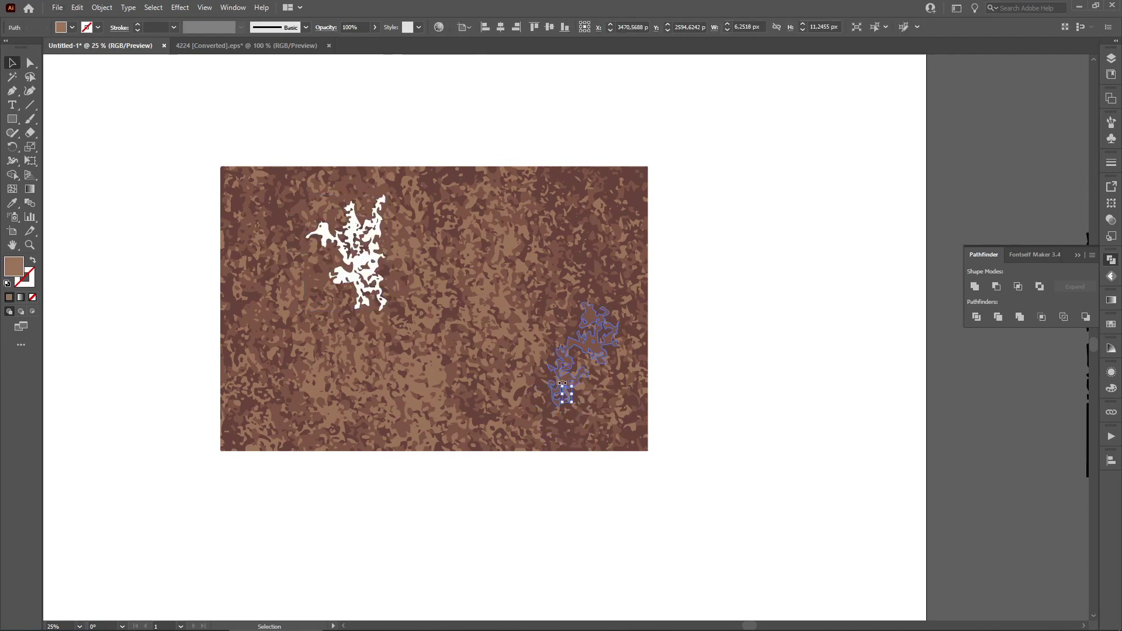
pyautogui.click(731, 302)
pyautogui.scroll(3, 636, 178)
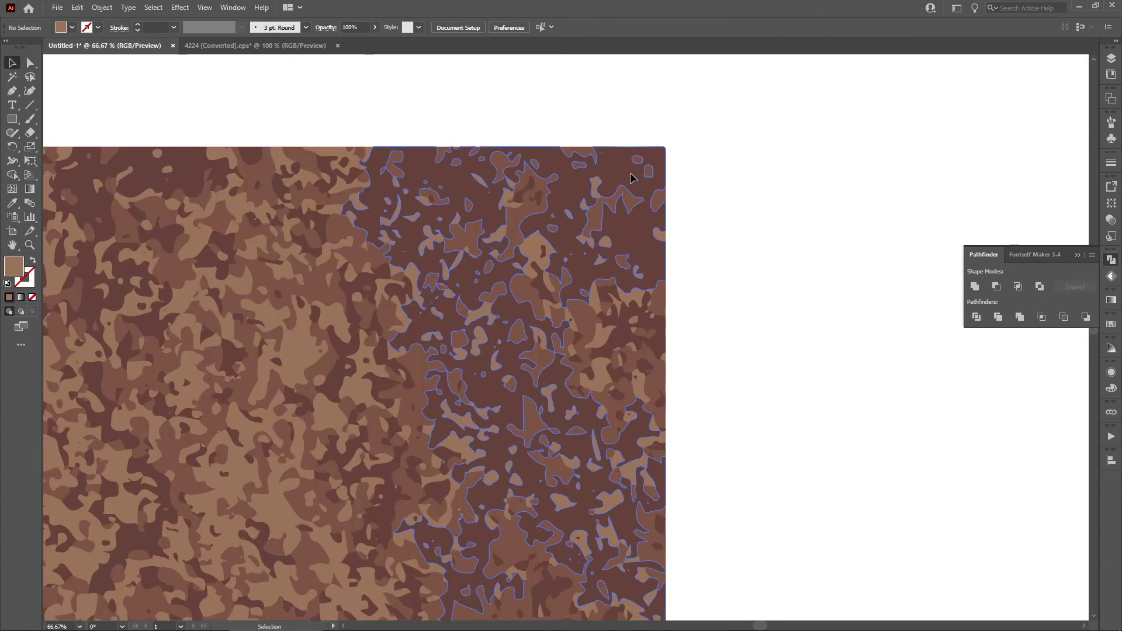
pyautogui.click(630, 173)
pyautogui.press('Delete')
pyautogui.click(284, 347)
pyautogui.press('Delete')
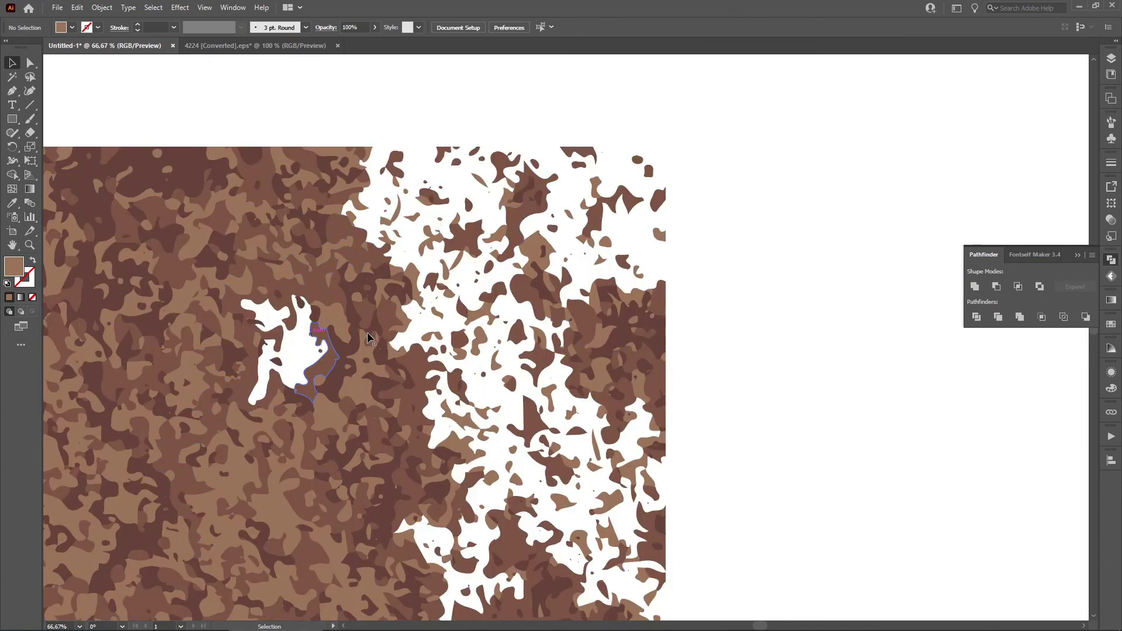
# Step: Delete three brown shapes along the left side of the rust texture, from the lower corner up to the top
pyautogui.scroll(-3, 728, 309)
pyautogui.scroll(2, 344, 488)
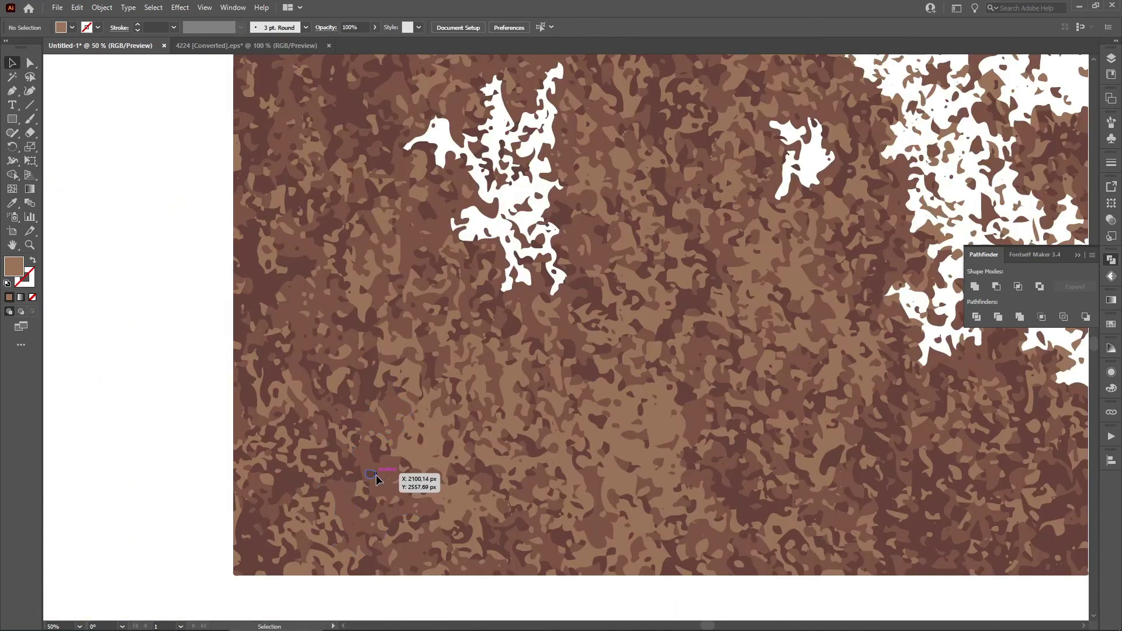
pyautogui.click(374, 476)
pyautogui.press('Delete')
pyautogui.click(339, 321)
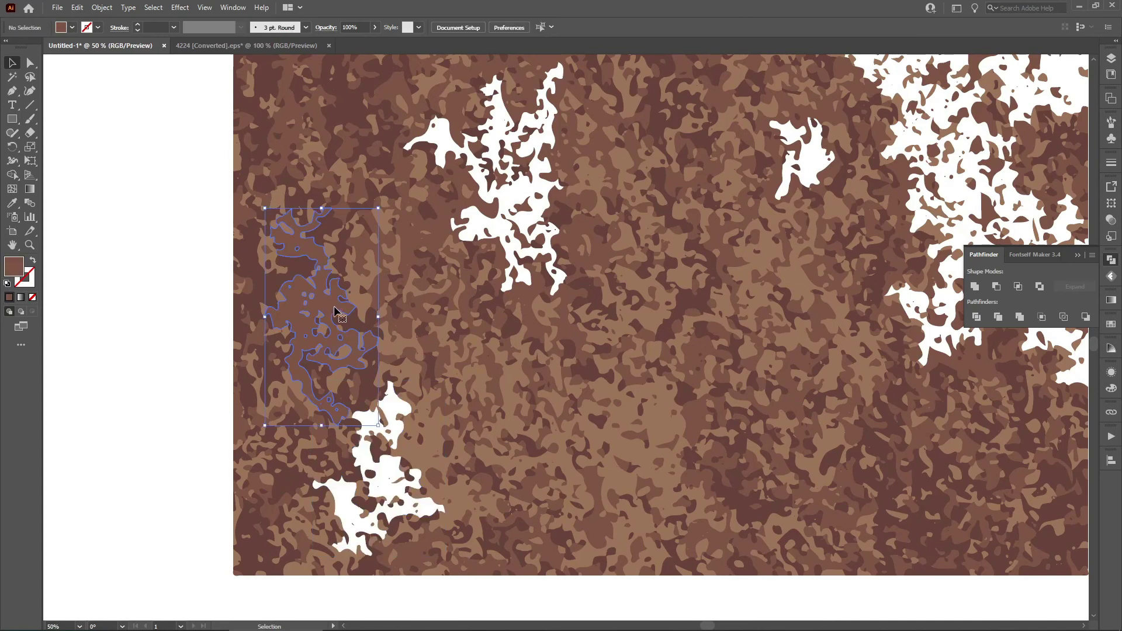
pyautogui.press('Delete')
pyautogui.click(313, 113)
pyautogui.press('Delete')
# Step: Delete the large light brown shape at the rust texture's lower middle and two more shapes around its centre
pyautogui.click(658, 421)
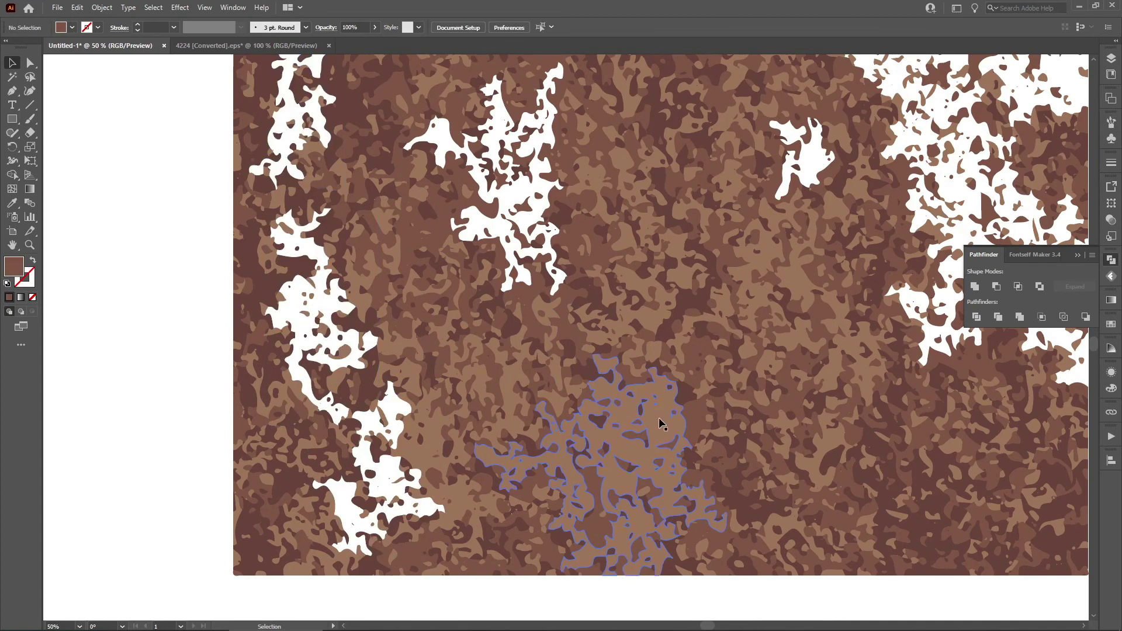
pyautogui.press('Delete')
pyautogui.click(669, 296)
pyautogui.press('Delete')
pyautogui.click(805, 295)
pyautogui.press('Delete')
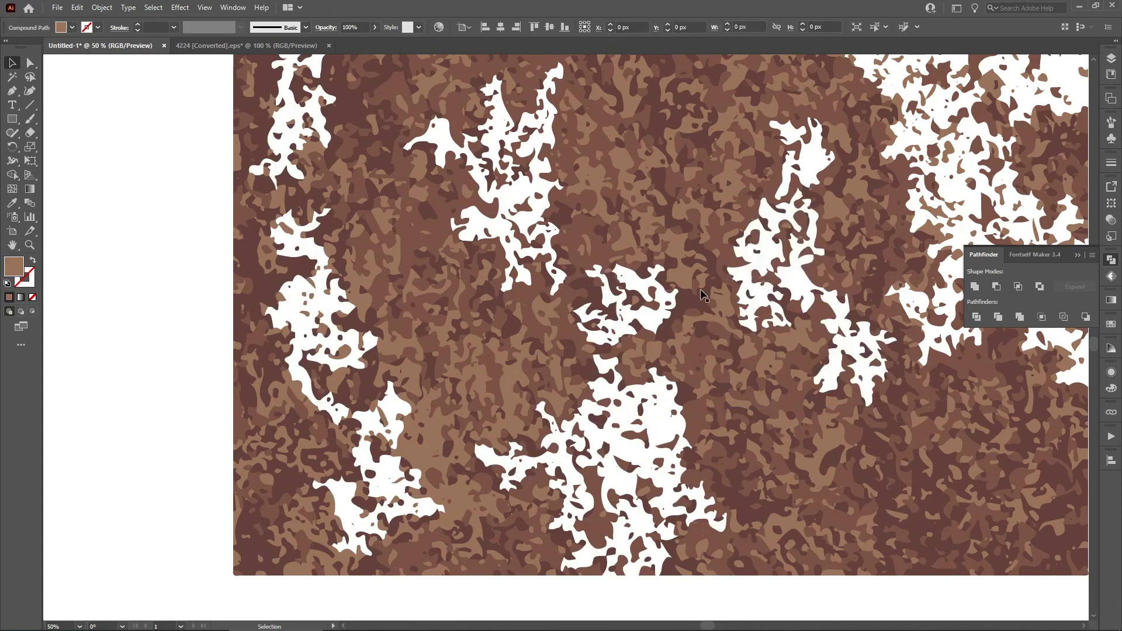
# Step: Delete a light brown shape in the rust texture's lower-left area and another shape in its lower-right area
pyautogui.click(436, 438)
pyautogui.press('Delete')
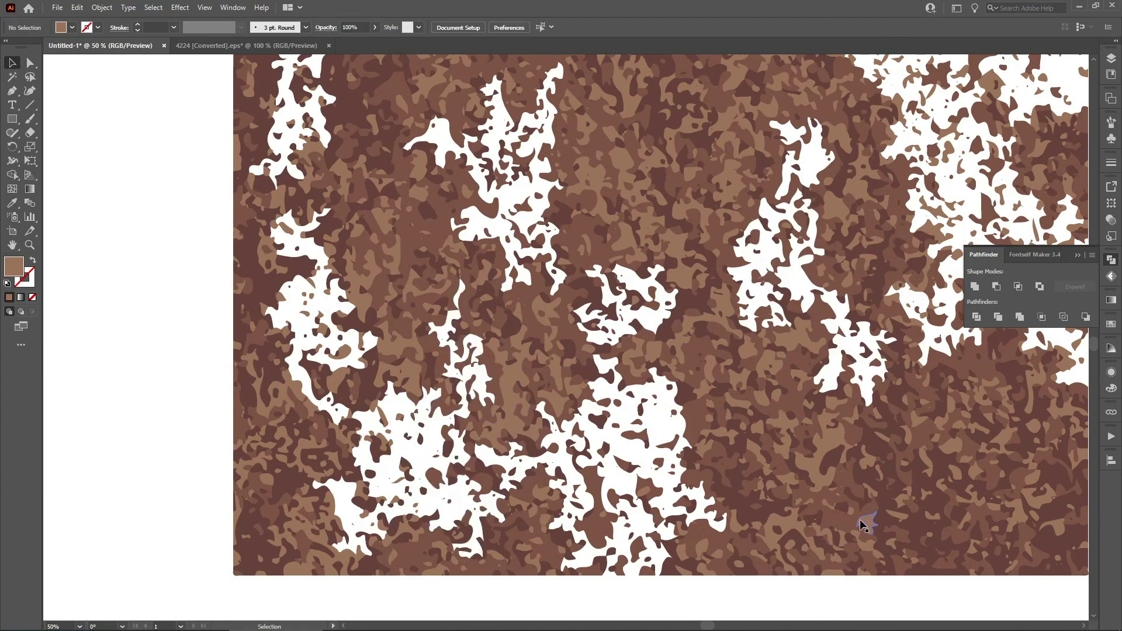
pyautogui.click(843, 485)
pyautogui.press('Delete')
pyautogui.scroll(5, 693, 380)
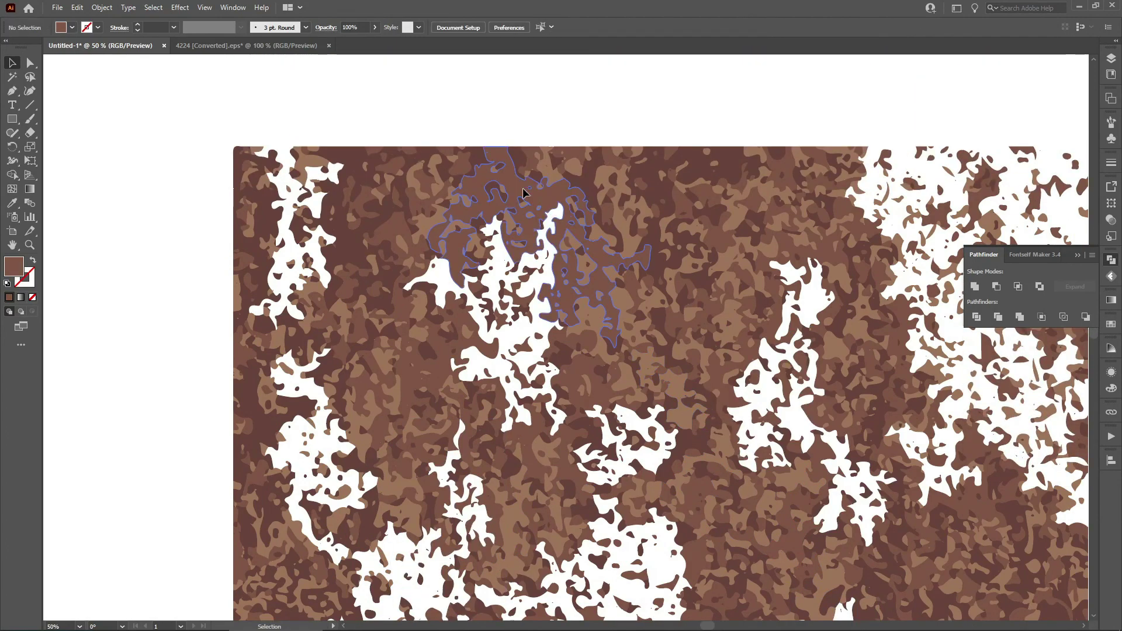
# Step: Delete several brown shapes along the upper-middle edge of the rust texture
pyautogui.click(523, 192)
pyautogui.click(783, 176)
pyautogui.press('Delete')
pyautogui.click(754, 206)
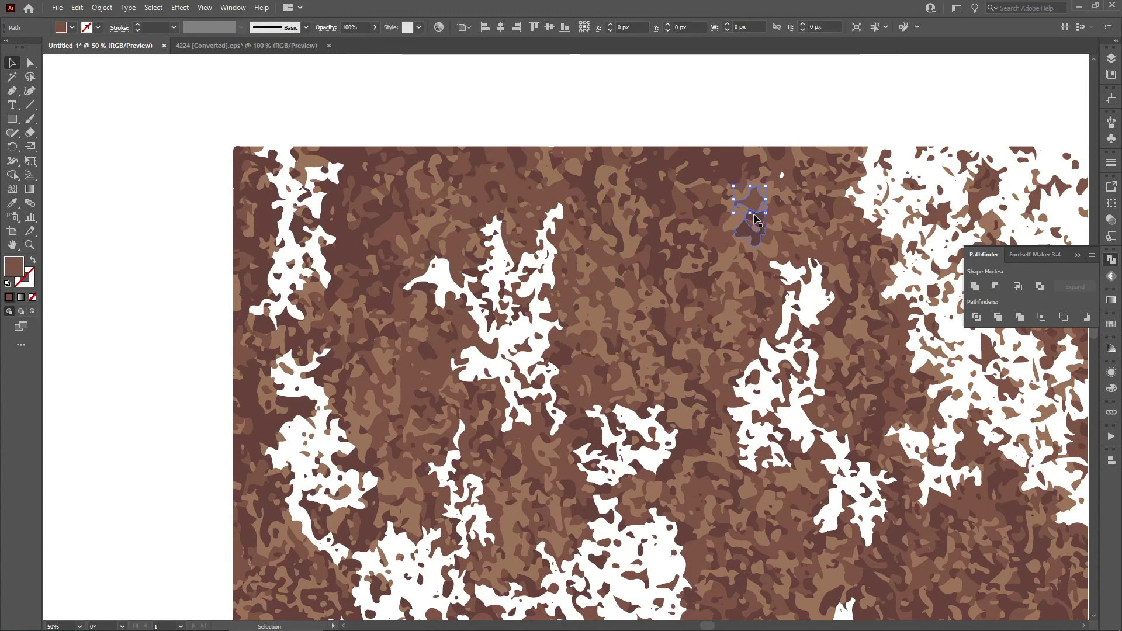
pyautogui.press('Delete')
pyautogui.click(745, 169)
pyautogui.press('Delete')
pyautogui.click(720, 169)
pyautogui.press('Delete')
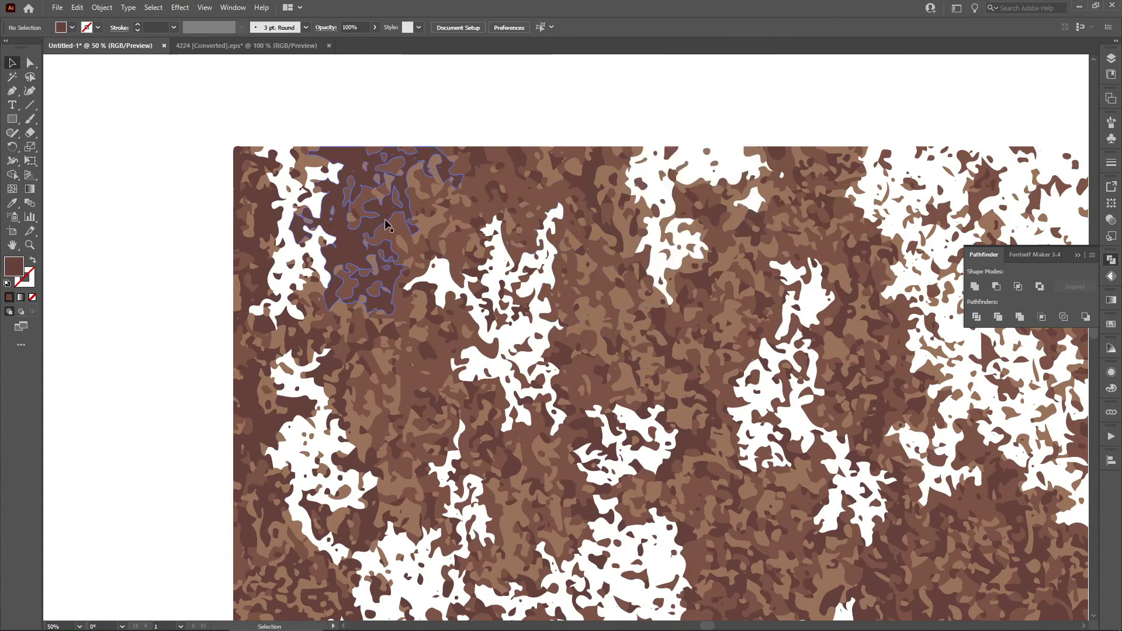
# Step: Delete a large dark shape and two more brown shapes in the rust texture's upper-left area
pyautogui.click(384, 231)
pyautogui.press('Delete')
pyautogui.click(358, 234)
pyautogui.press('Delete')
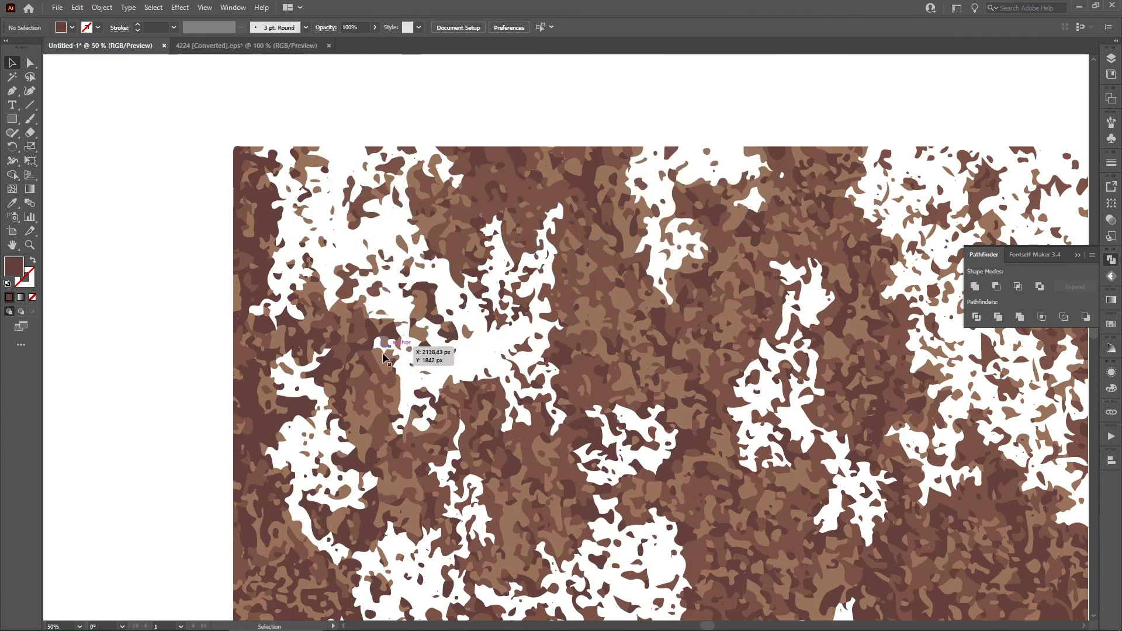
pyautogui.click(359, 362)
pyautogui.press('Delete')
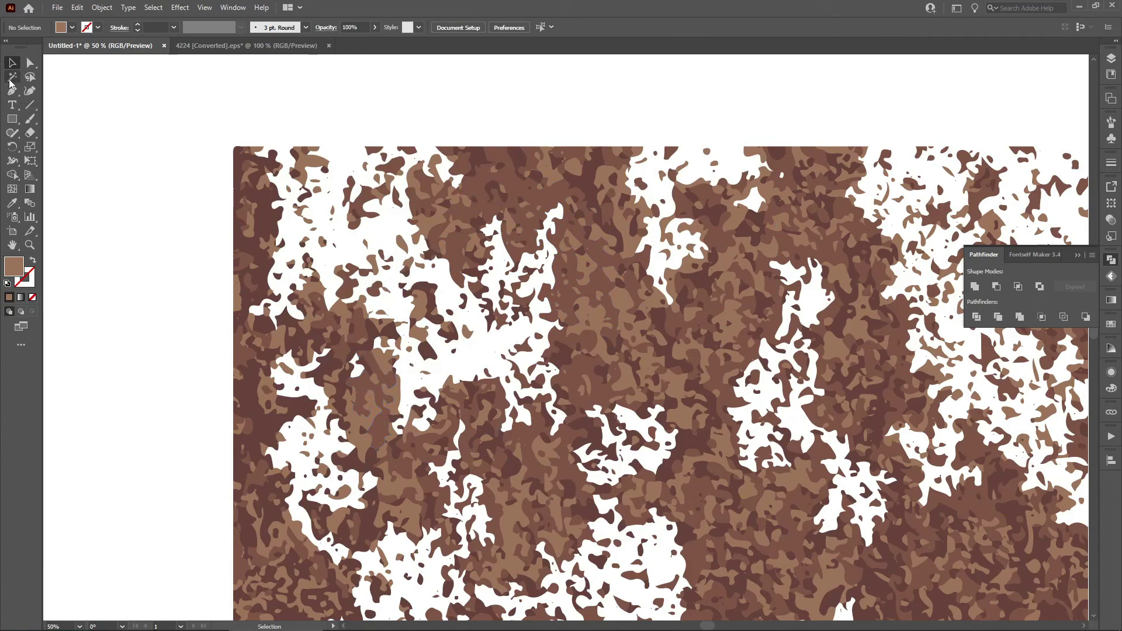
pyautogui.hotkey('ctrl', 'a')
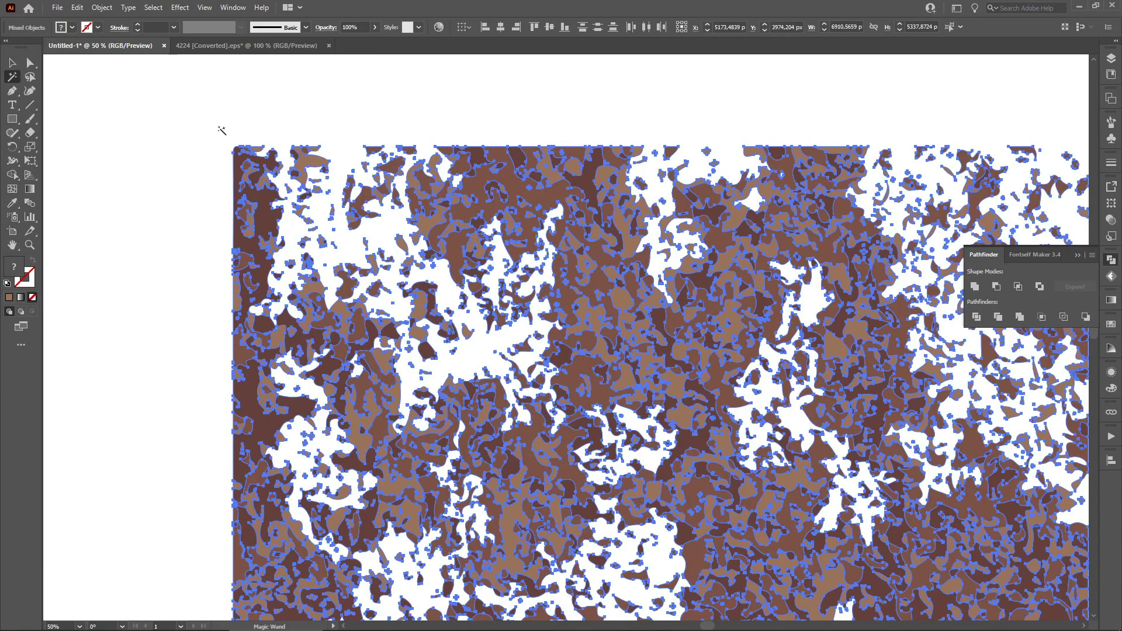
pyautogui.press('v')
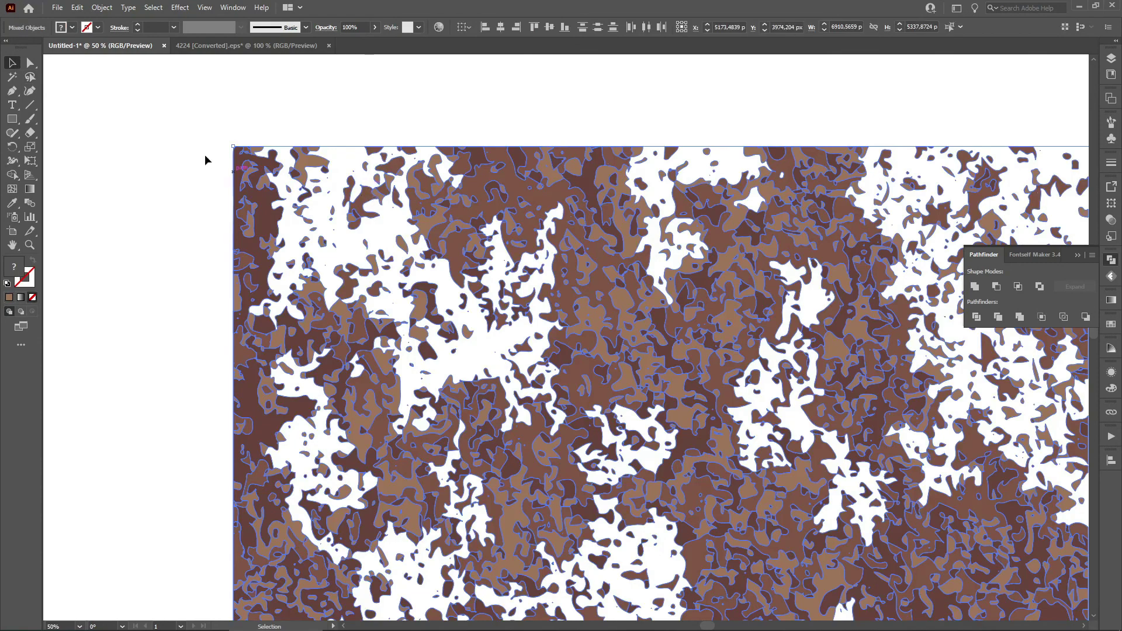
pyautogui.click(208, 320)
# Step: Delete three brown shapes in the rust texture's lower-right area, including one at the lower-right corner
pyautogui.hotkey('ctrl', '0')
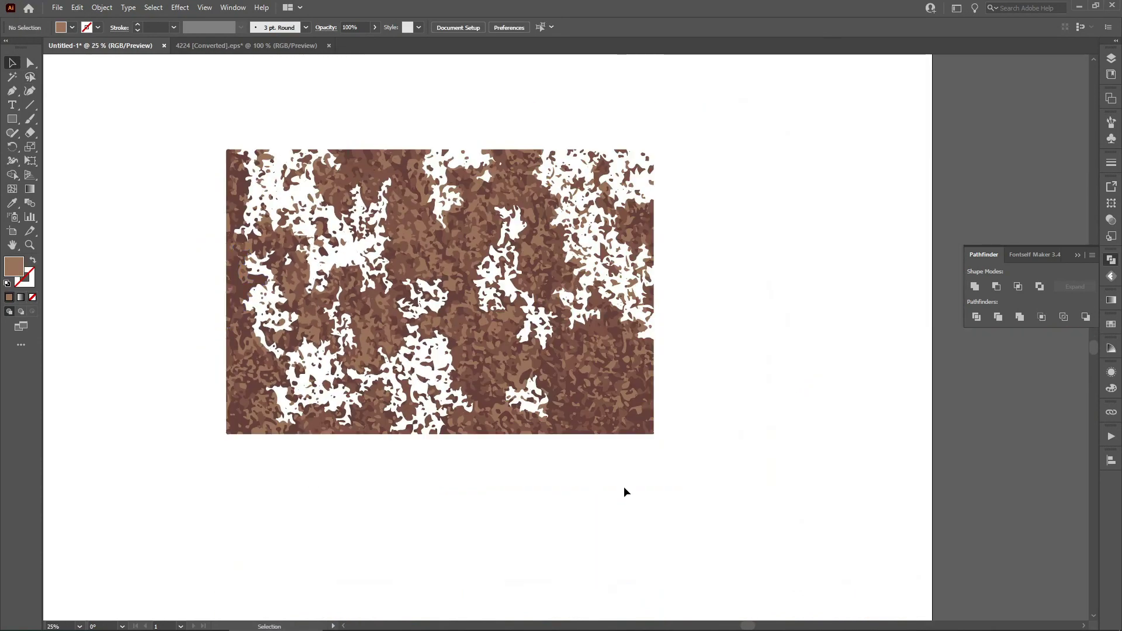
pyautogui.scroll(2, 593, 417)
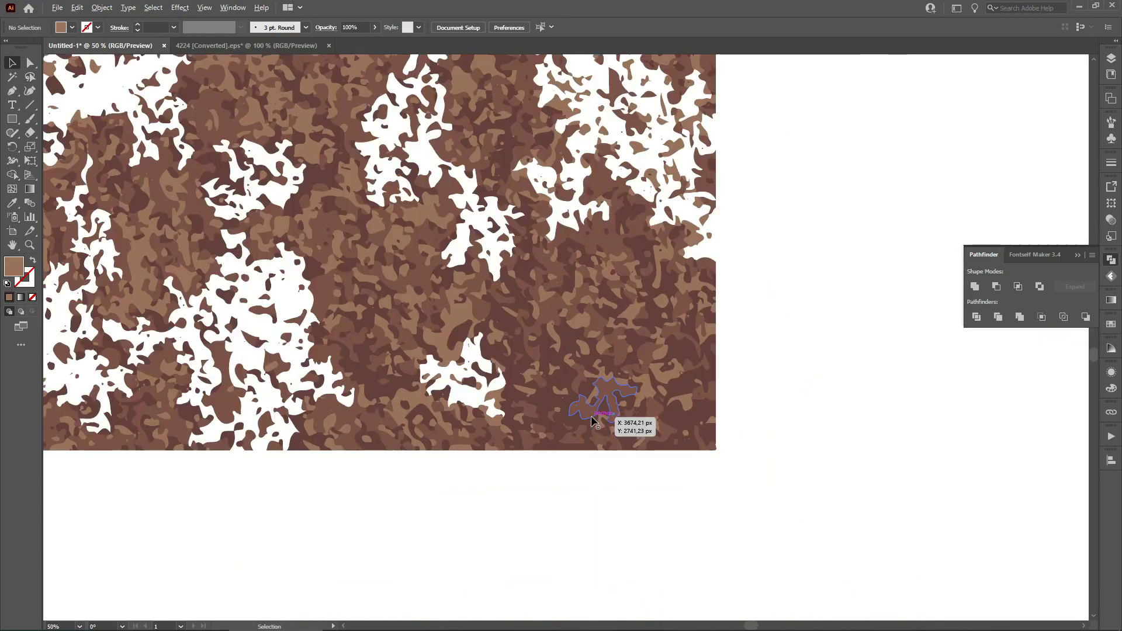
pyautogui.click(586, 349)
pyautogui.press('Delete')
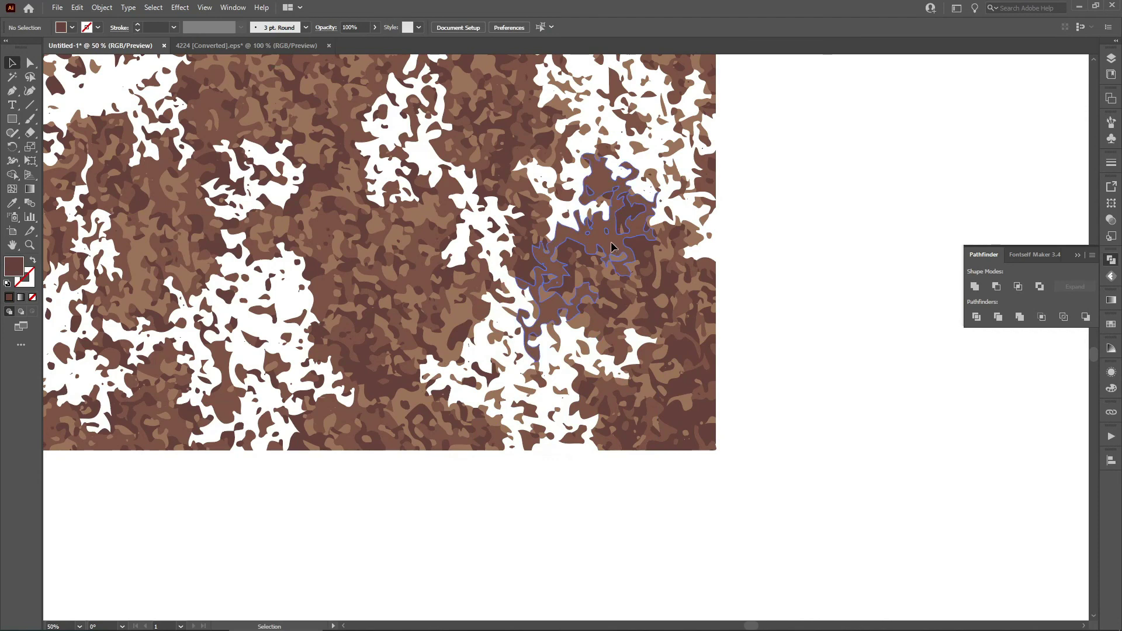
pyautogui.click(612, 247)
pyautogui.press('Delete')
pyautogui.click(678, 390)
pyautogui.press('Delete')
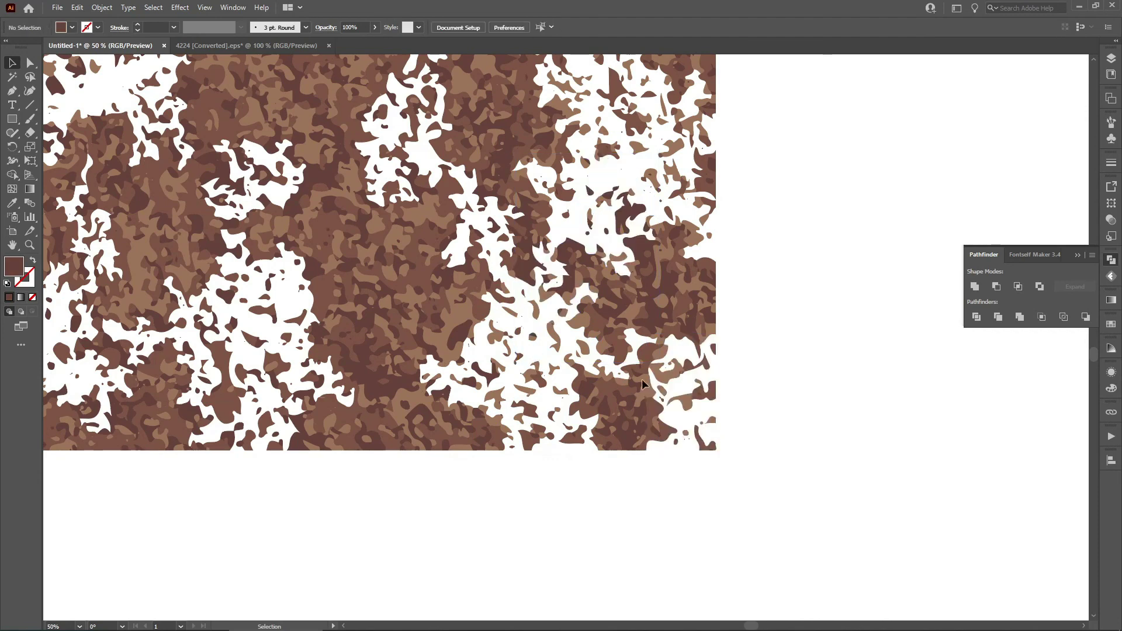
# Step: Delete three brown shapes around the lower middle of the rust texture
pyautogui.click(410, 290)
pyautogui.press('Delete')
pyautogui.click(345, 231)
pyautogui.press('Delete')
pyautogui.click(383, 386)
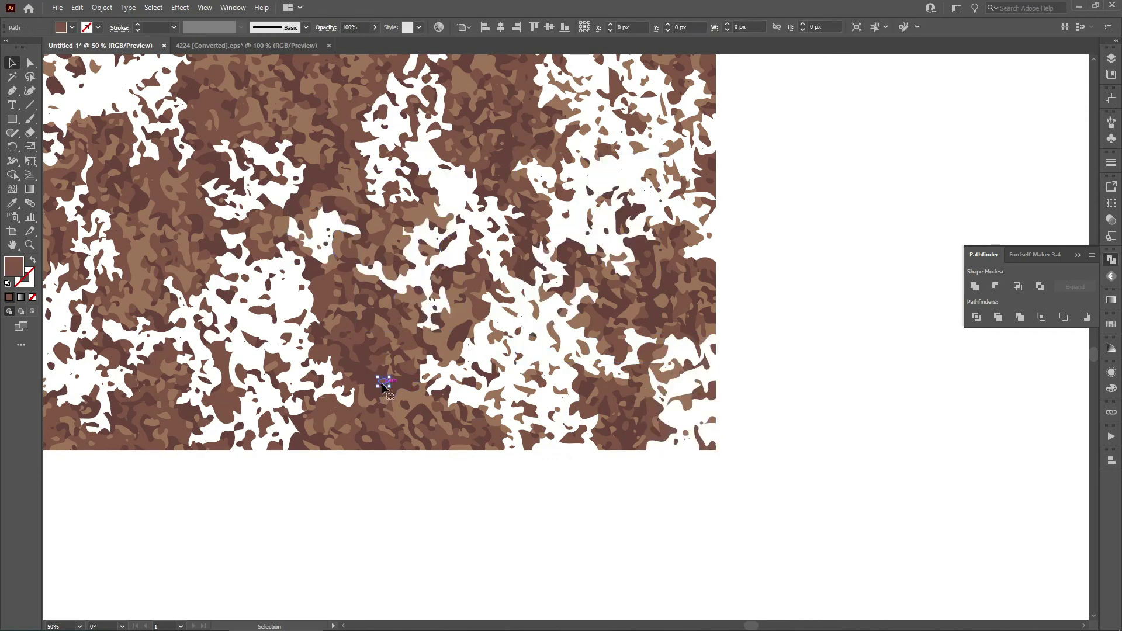
pyautogui.click(374, 393)
pyautogui.press('Delete')
pyautogui.scroll(-2, 288, 147)
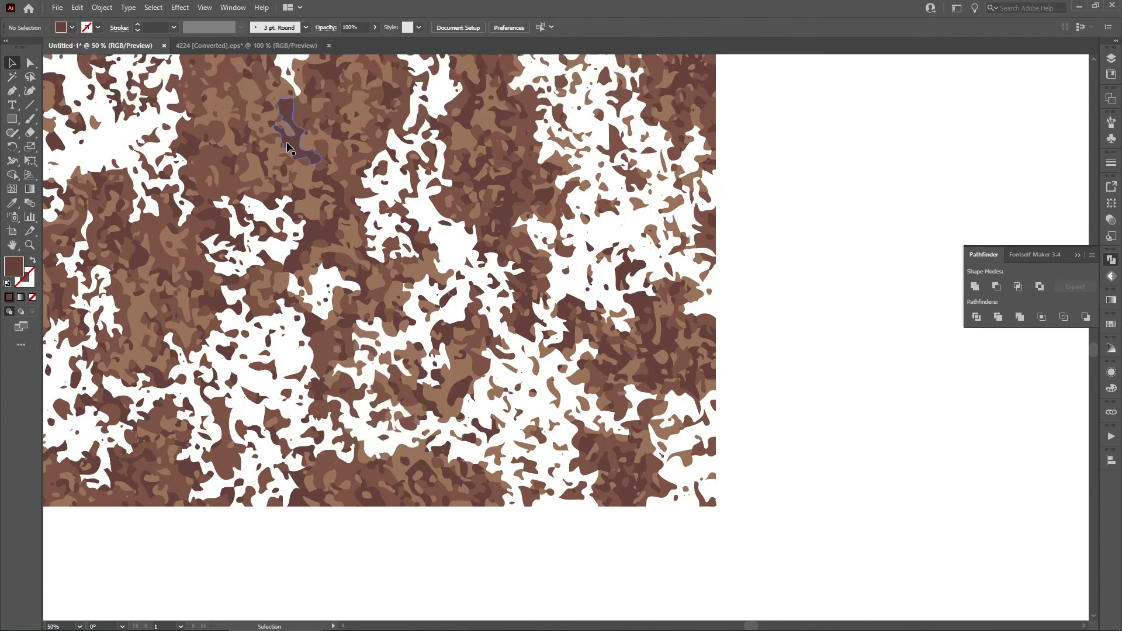
pyautogui.click(253, 92)
pyautogui.rightClick(253, 92)
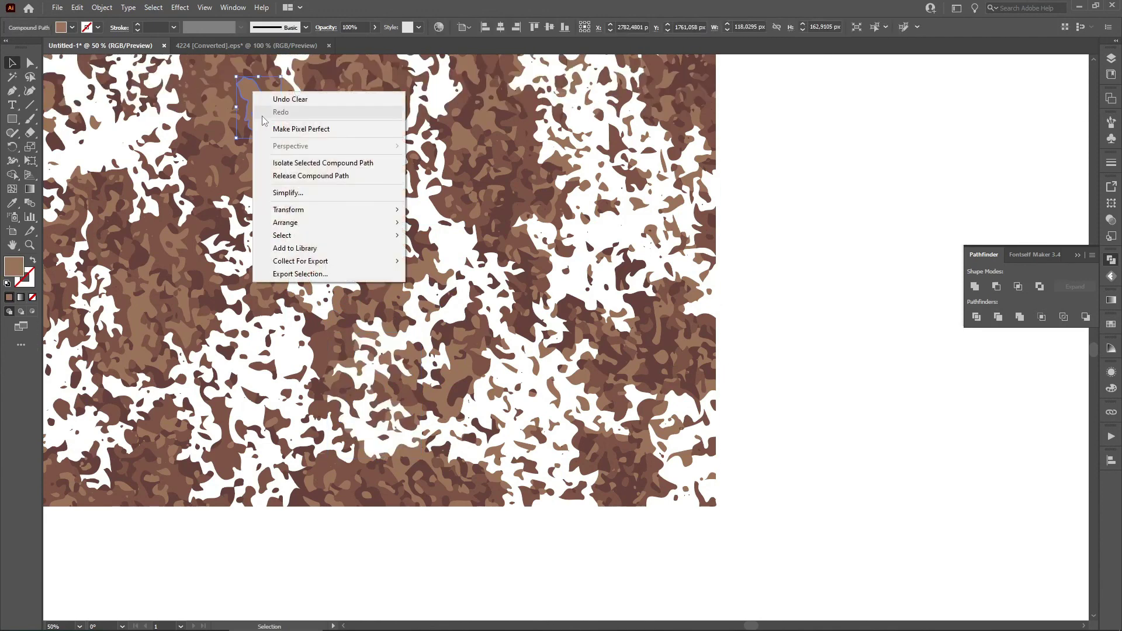
pyautogui.rightClick(241, 90)
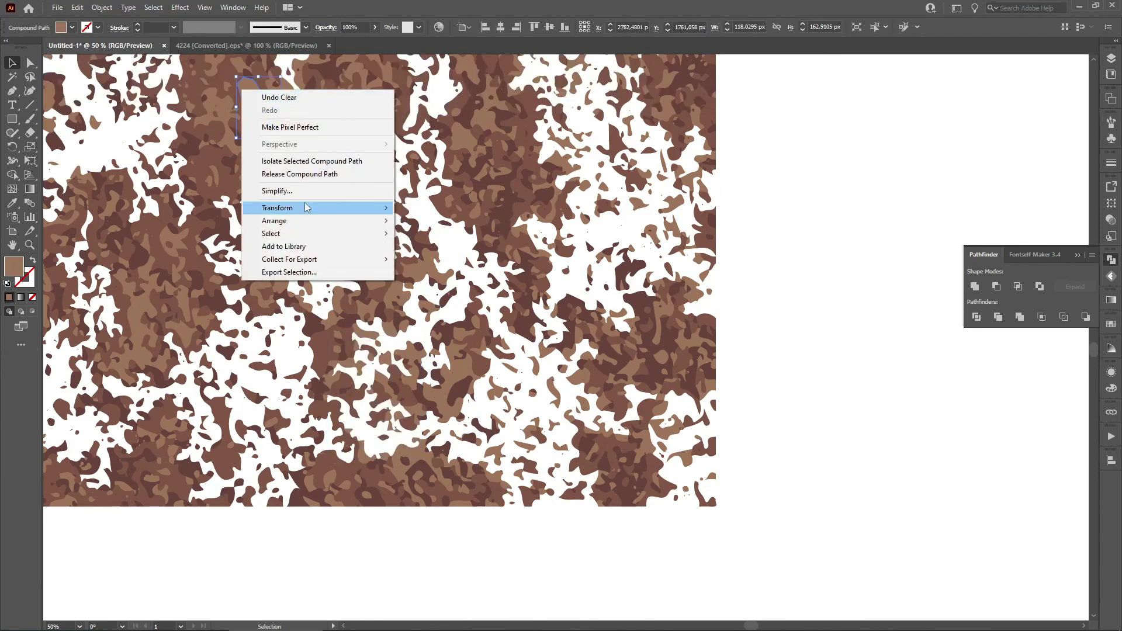
pyautogui.moveTo(307, 209)
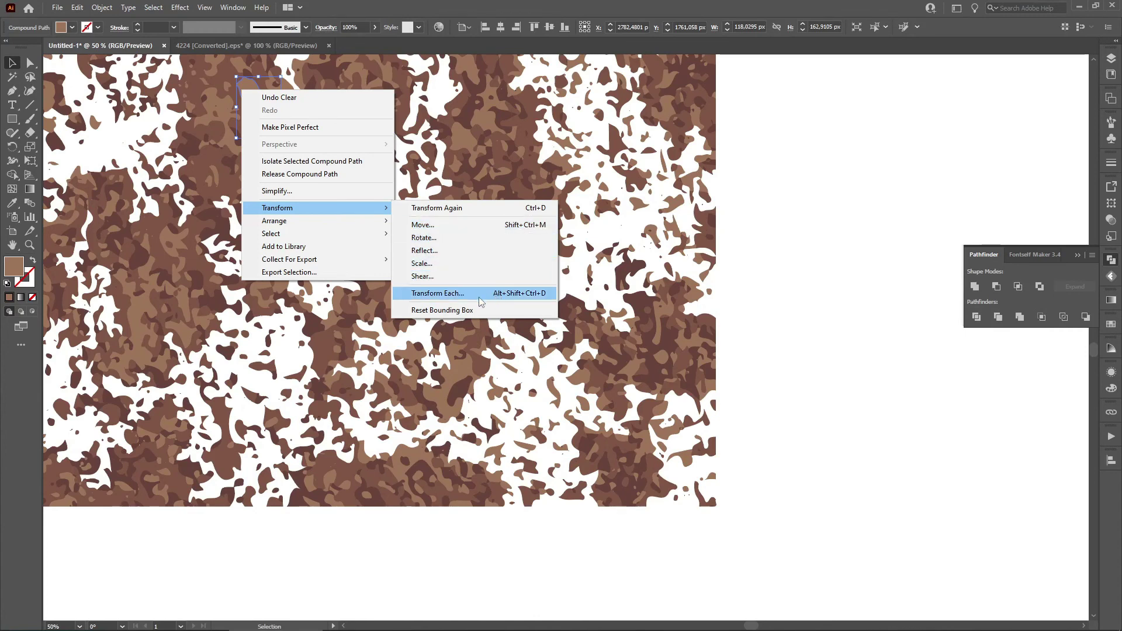
pyautogui.moveTo(331, 232)
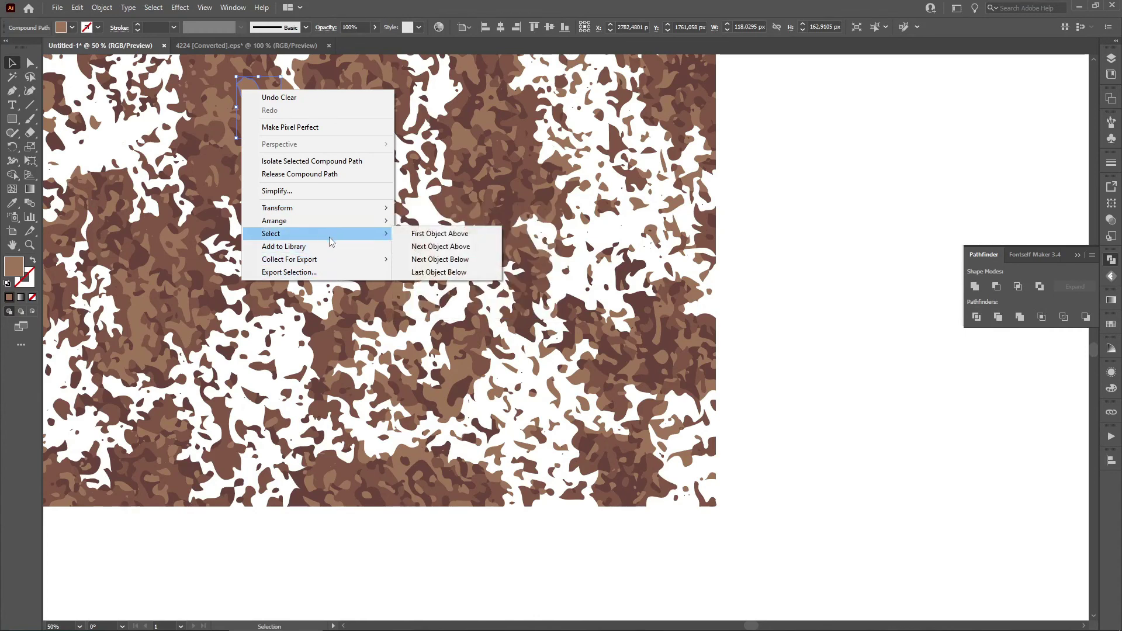
pyautogui.click(835, 222)
# Step: Delete the mid-brown shape in the upper part of the rust texture, just left of its middle
pyautogui.scroll(1, 245, 176)
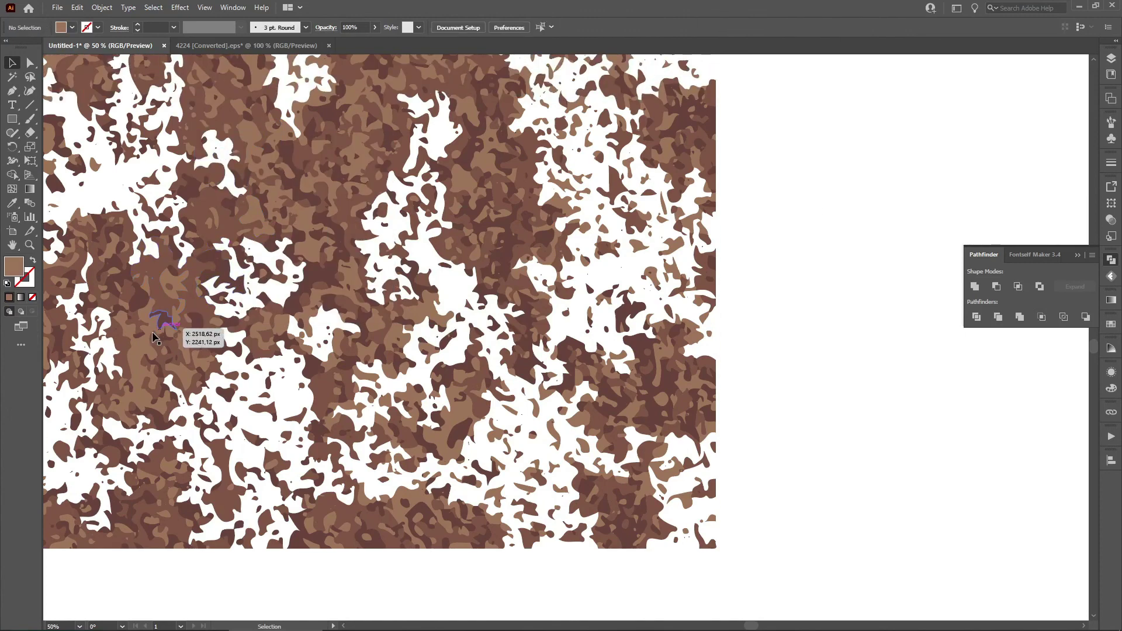
pyautogui.scroll(-2, 584, 294)
pyautogui.scroll(2, 424, 191)
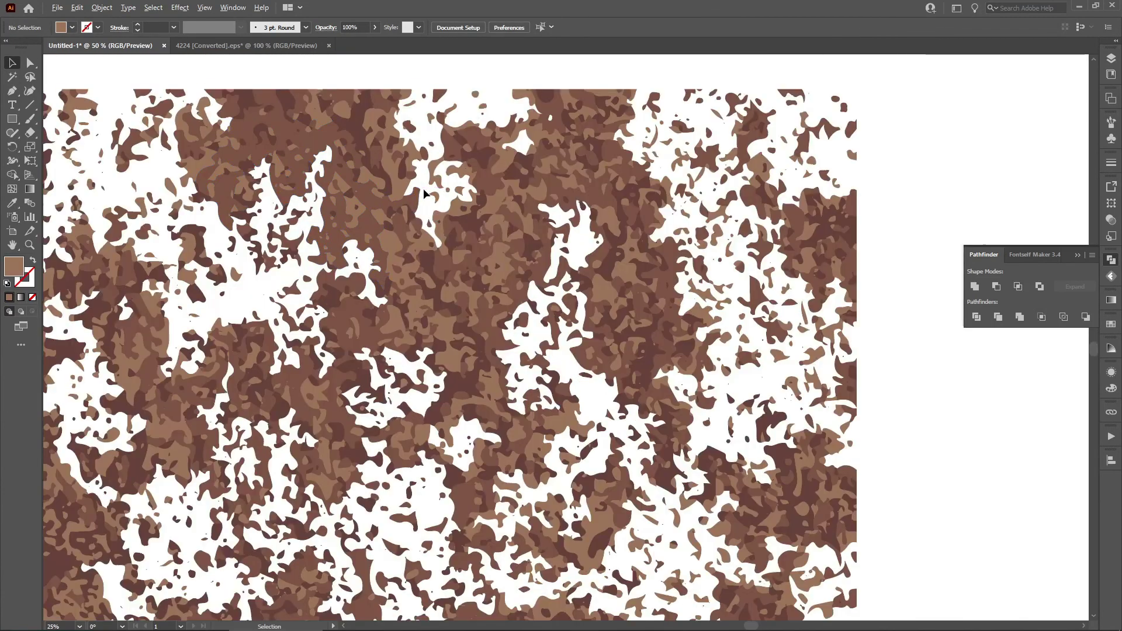
pyautogui.click(473, 251)
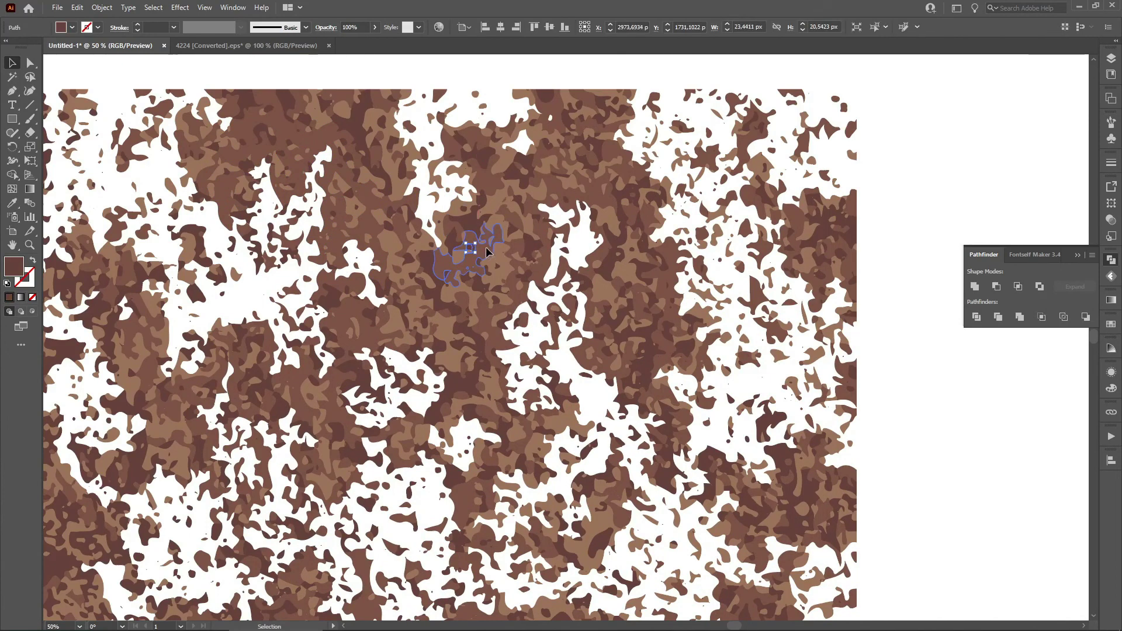
pyautogui.click(318, 142)
pyautogui.press('Delete')
pyautogui.scroll(-2, 488, 200)
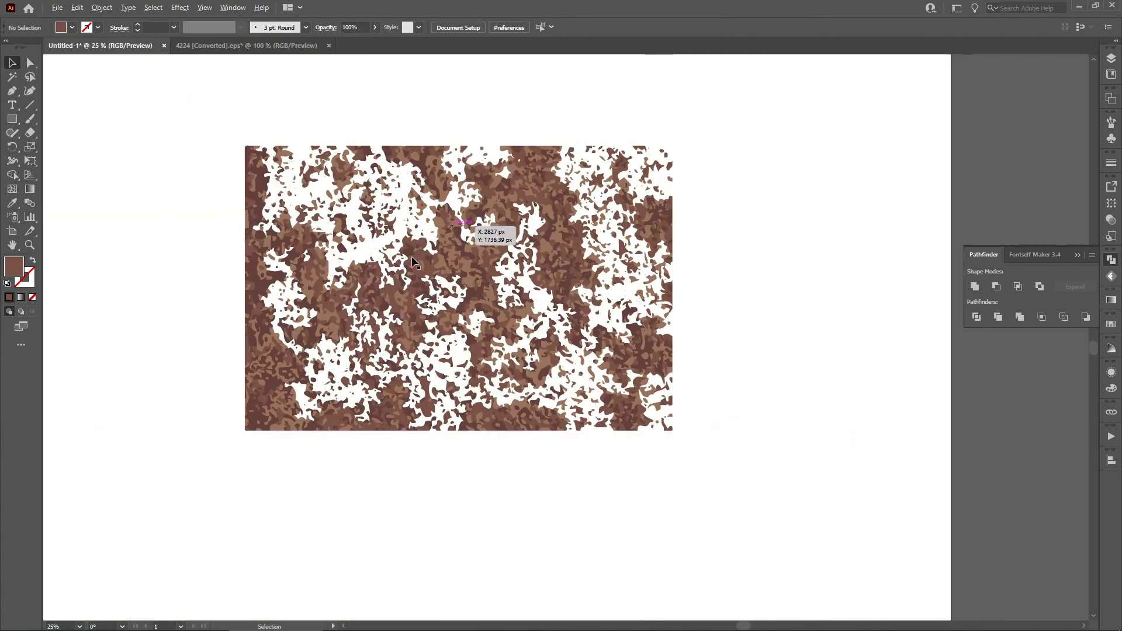
# Step: Delete the dark brown shape at the rust texture's lower-left corner
pyautogui.scroll(2, 284, 375)
pyautogui.moveTo(248, 419); pyautogui.dragTo(230, 472)
pyautogui.click(230, 474)
pyautogui.press('Delete')
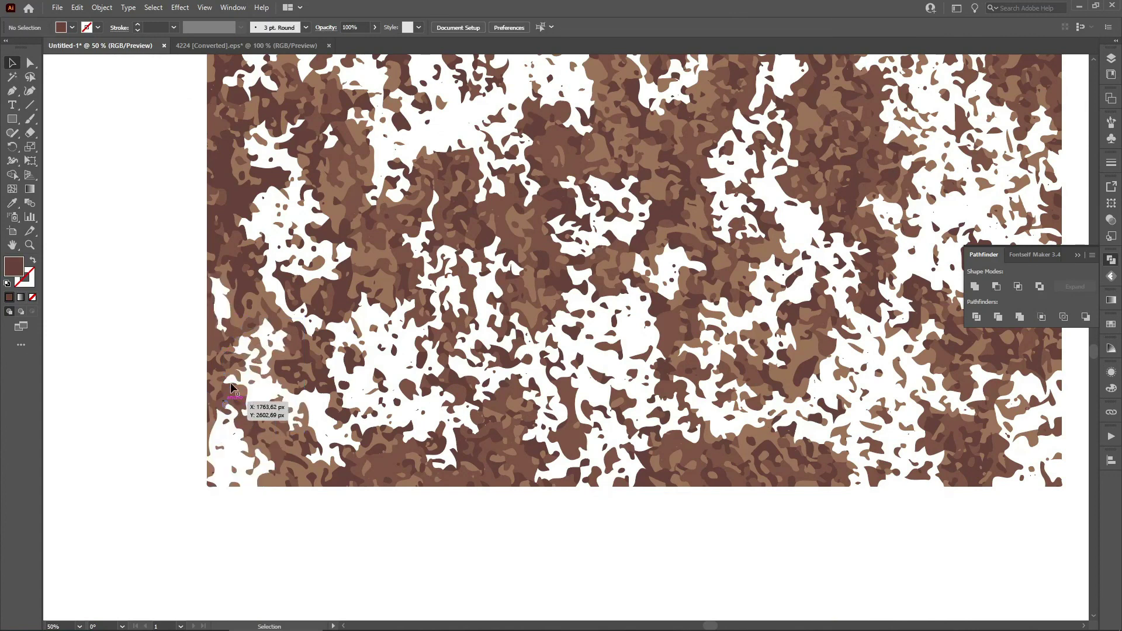
# Step: Unite all remaining rust shapes and move the result off the artboard, above the other finished vector textures
pyautogui.scroll(-2, 445, 273)
pyautogui.moveTo(242, 125)
pyautogui.mouseDown()
pyautogui.moveTo(638, 345)
pyautogui.moveTo(848, 501)
pyautogui.mouseUp()
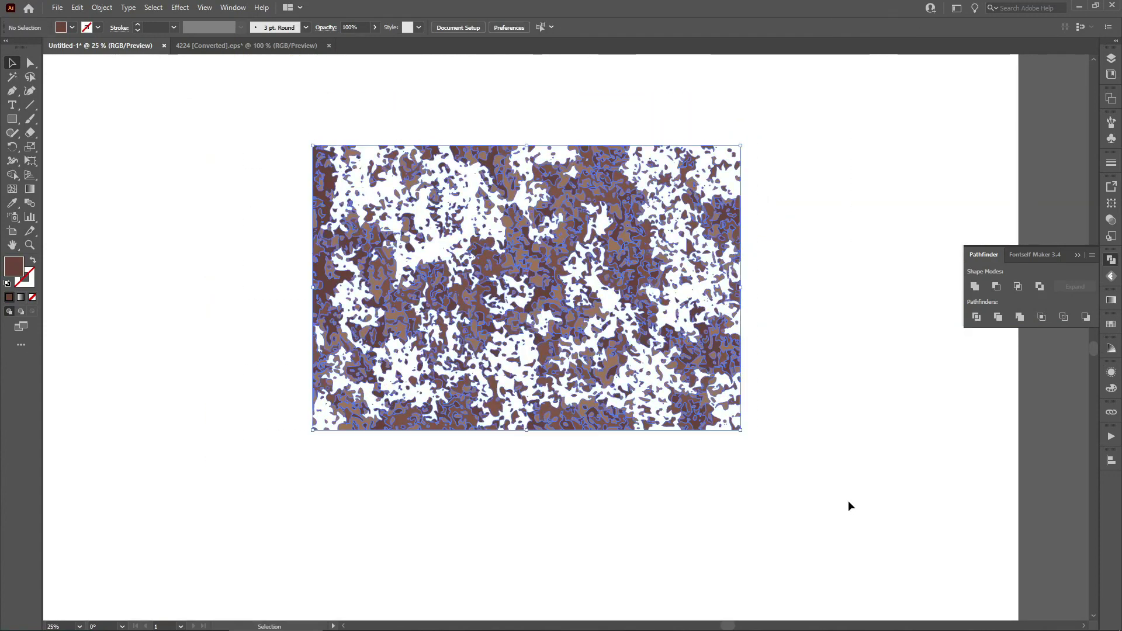
pyautogui.click(974, 286)
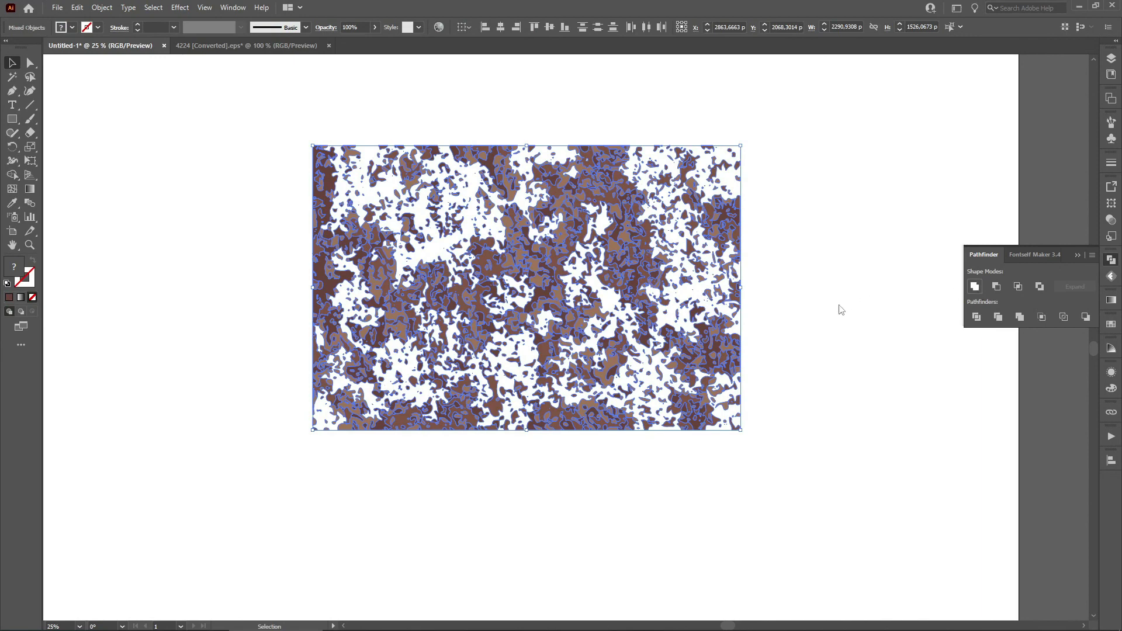
pyautogui.click(842, 309)
pyautogui.scroll(-4, 584, 282)
pyautogui.moveTo(666, 315); pyautogui.dragTo(743, 191)
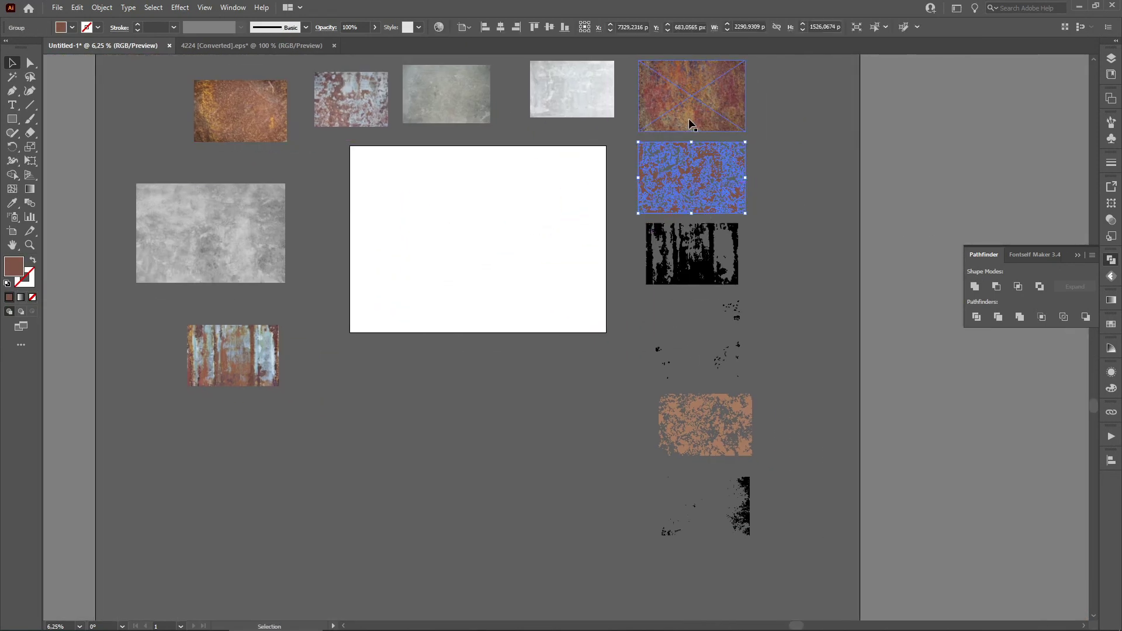
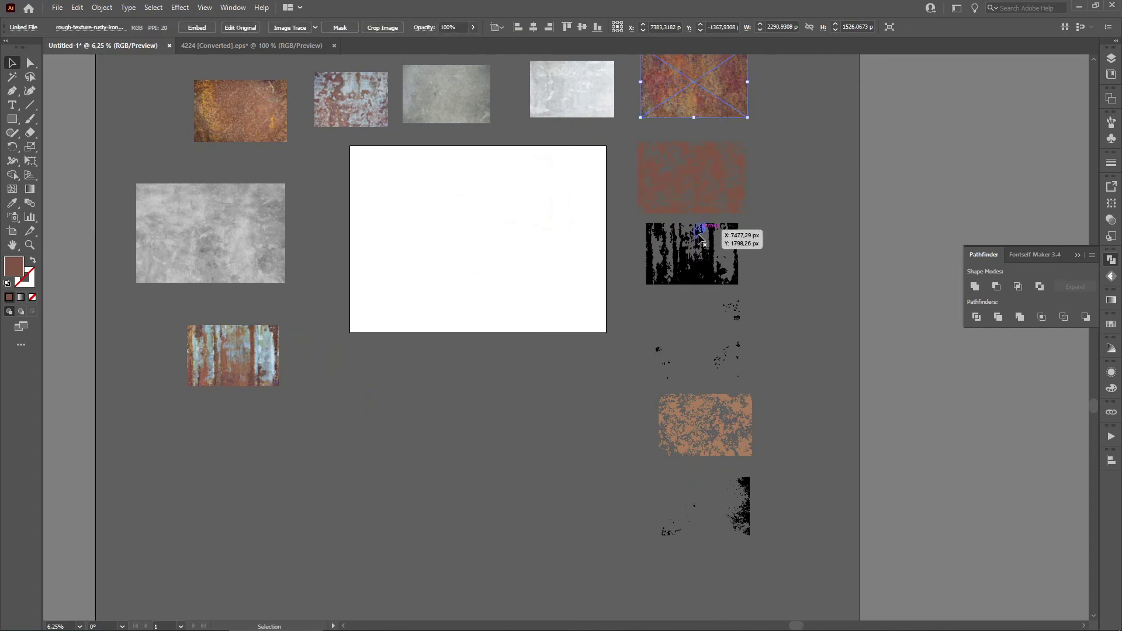
# Step: Move the rusty metal photo with peeling blue paint up beside the artboard's upper-left edge
pyautogui.click(527, 313)
pyautogui.moveTo(525, 227); pyautogui.dragTo(527, 272)
pyautogui.scroll(1, 388, 250)
pyautogui.scroll(1, 388, 255)
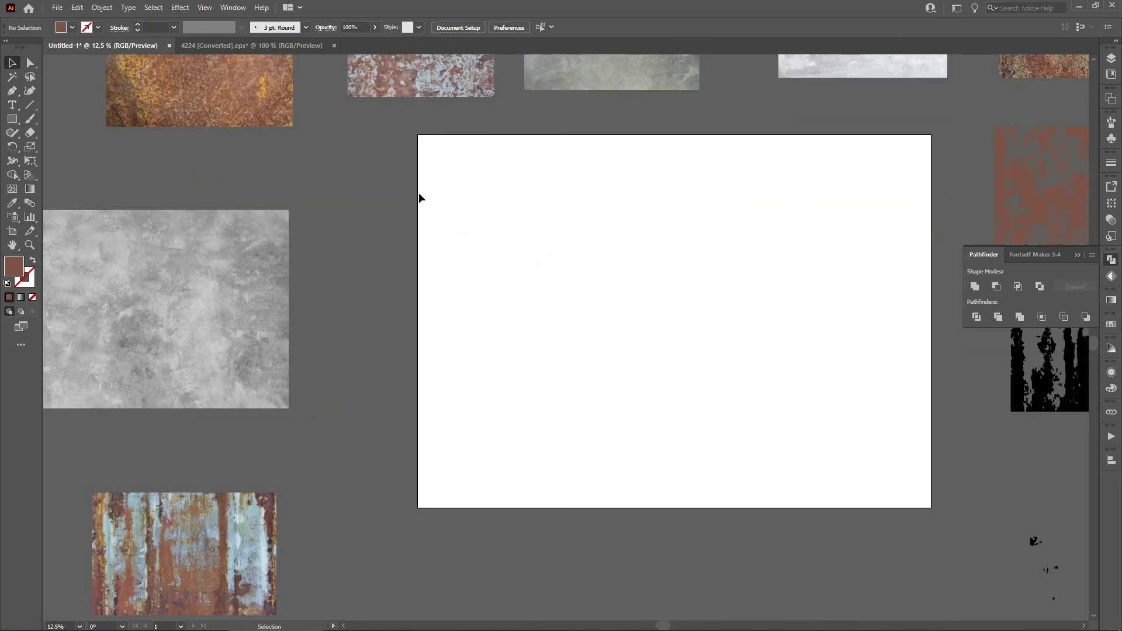
pyautogui.moveTo(226, 552); pyautogui.dragTo(312, 221)
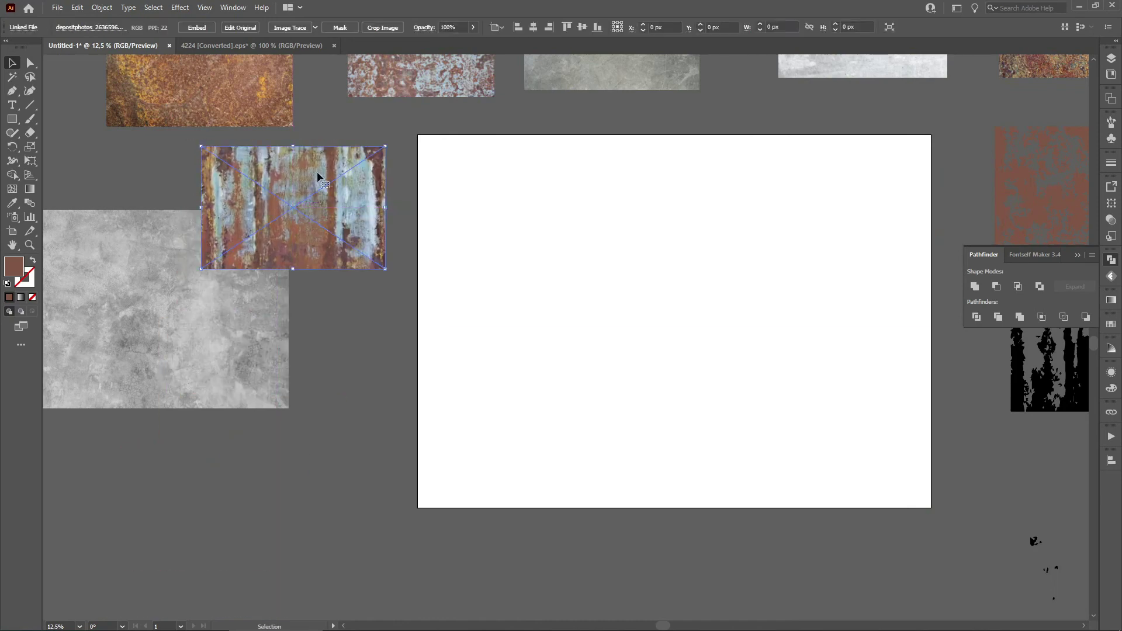
pyautogui.scroll(1, 238, 196)
pyautogui.hscroll(1, 468, 175)
pyautogui.click(505, 153)
# Step: Draw a brown square about 347 px wide in the artboard's upper-left corner
pyautogui.click(12, 119)
pyautogui.moveTo(562, 97)
pyautogui.mouseDown()
pyautogui.moveTo(627, 146)
pyautogui.moveTo(616, 127)
pyautogui.moveTo(618, 160)
pyautogui.mouseUp()
pyautogui.click(13, 63)
pyautogui.click(629, 131)
pyautogui.hotkey('ctrl', 'z')
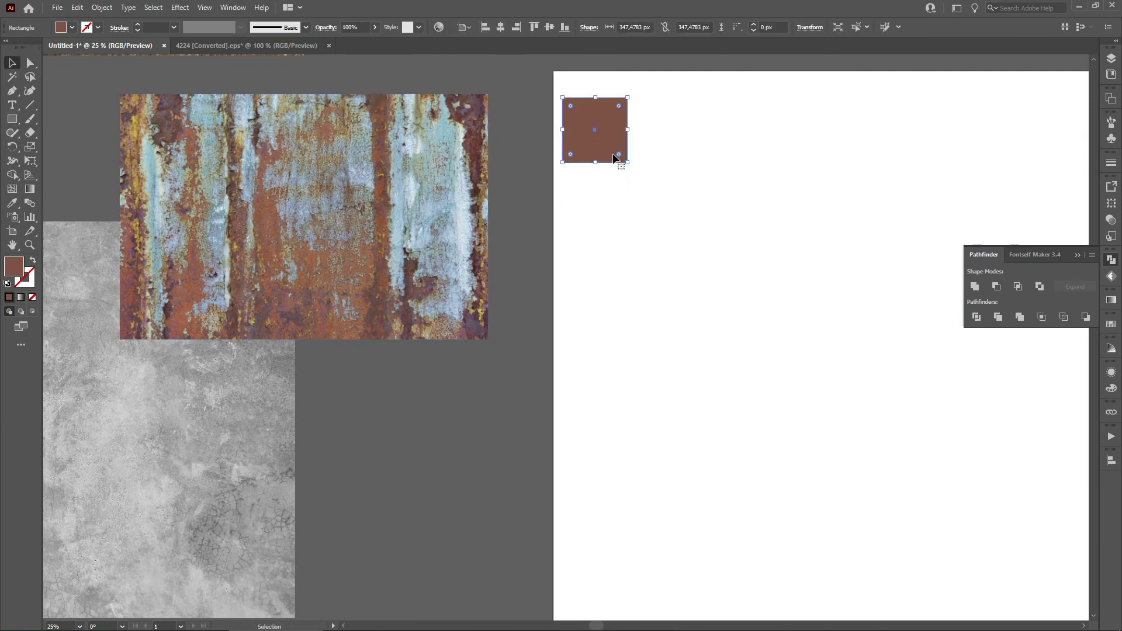
pyautogui.click(609, 174)
# Step: Duplicate the square straight below and repeat the copy four times to form a column of six squares
pyautogui.moveTo(603, 125); pyautogui.dragTo(608, 214)
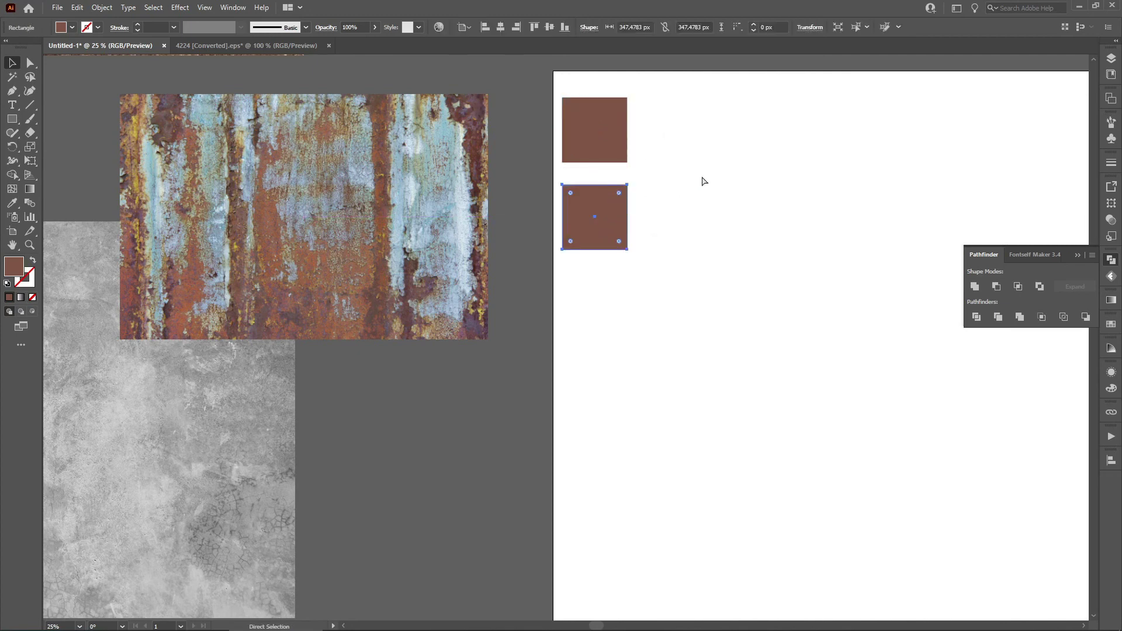
pyautogui.hotkey('ctrl', 'd')
pyautogui.hotkey('ctrl', 'd')
pyautogui.hotkey('ctrl', 'd')
pyautogui.hotkey('ctrl', 'd')
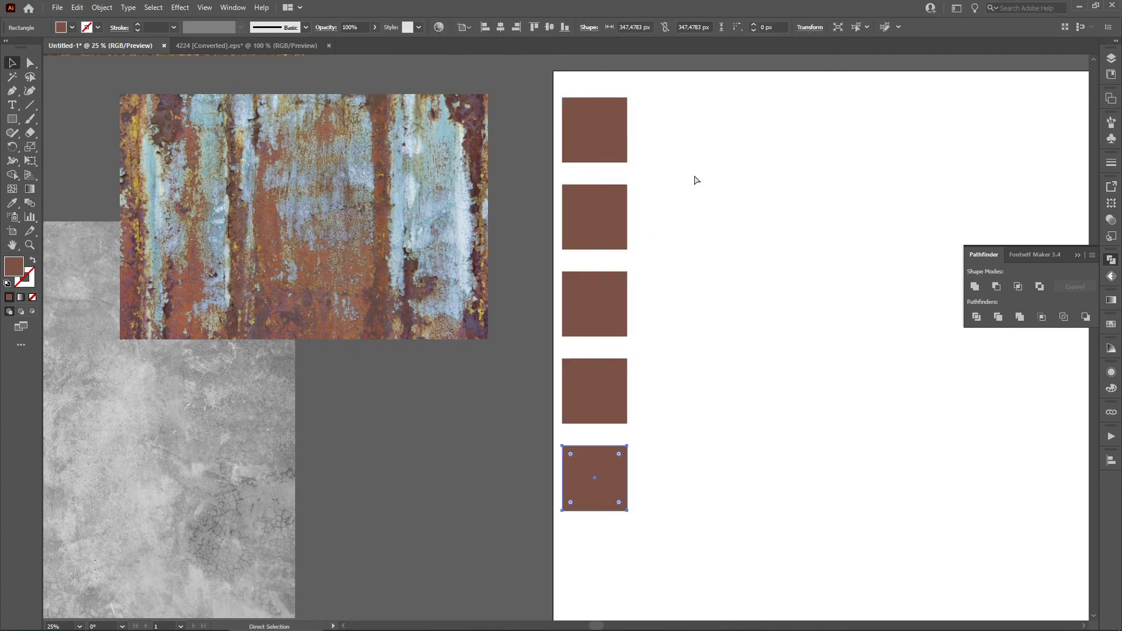
# Step: Fill the top square with light blue-grey and the second with purple, both sampled from the peeling metal photo
pyautogui.click(728, 213)
pyautogui.click(577, 124)
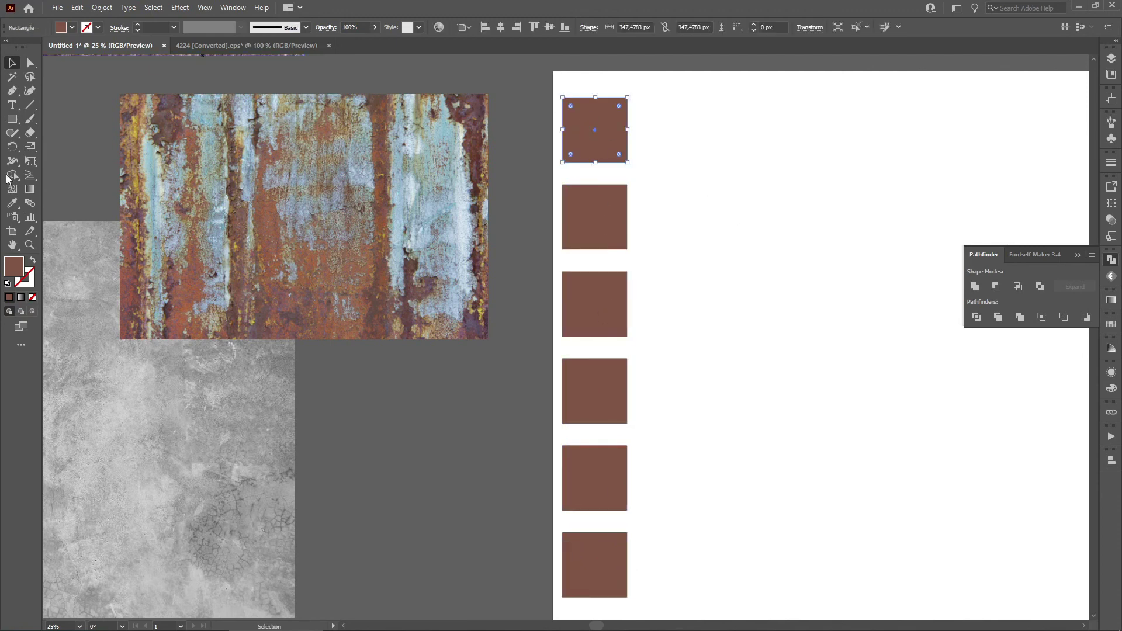
pyautogui.click(12, 202)
pyautogui.click(226, 115)
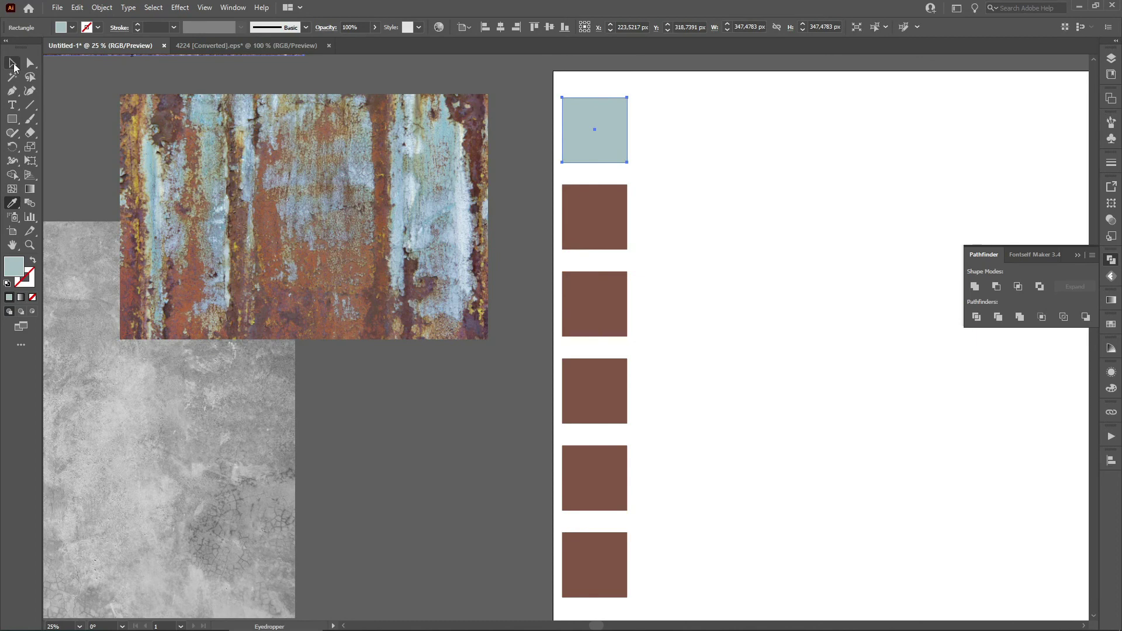
pyautogui.click(12, 63)
pyautogui.click(616, 203)
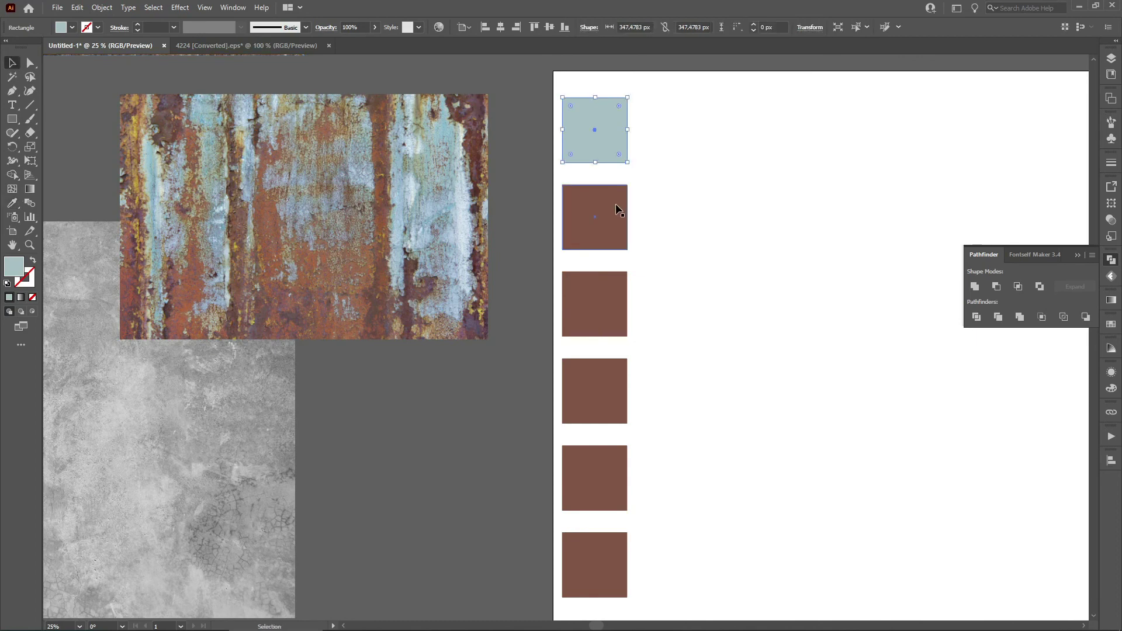
pyautogui.click(11, 203)
pyautogui.click(200, 276)
# Step: Fill the third square with an orange-brown sampled from the upper-left part of the peeling metal photo
pyautogui.click(13, 63)
pyautogui.click(607, 285)
pyautogui.click(12, 203)
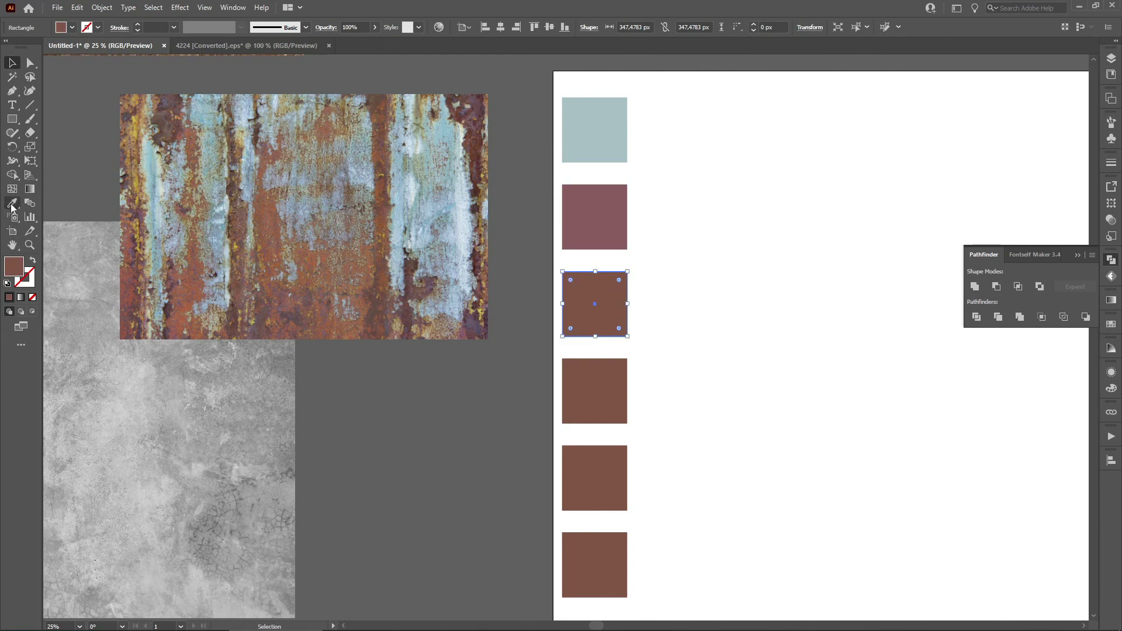
pyautogui.click(142, 118)
pyautogui.click(12, 62)
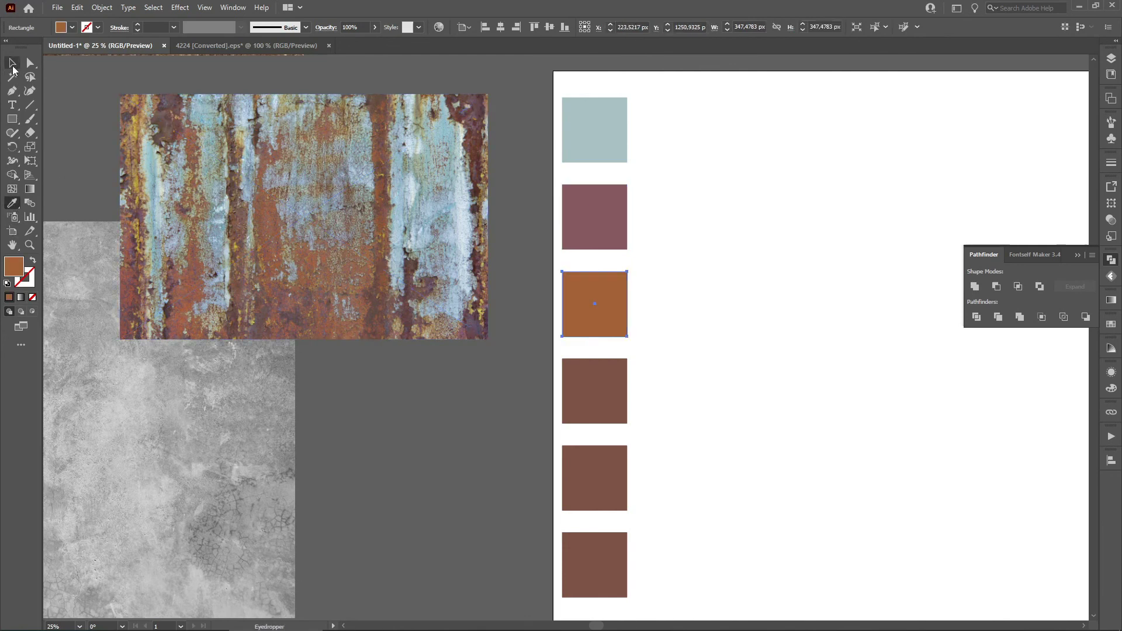
# Step: Fill the fourth square with an ochre brown sampled from the left part of the peeling metal photo
pyautogui.click(603, 390)
pyautogui.click(12, 202)
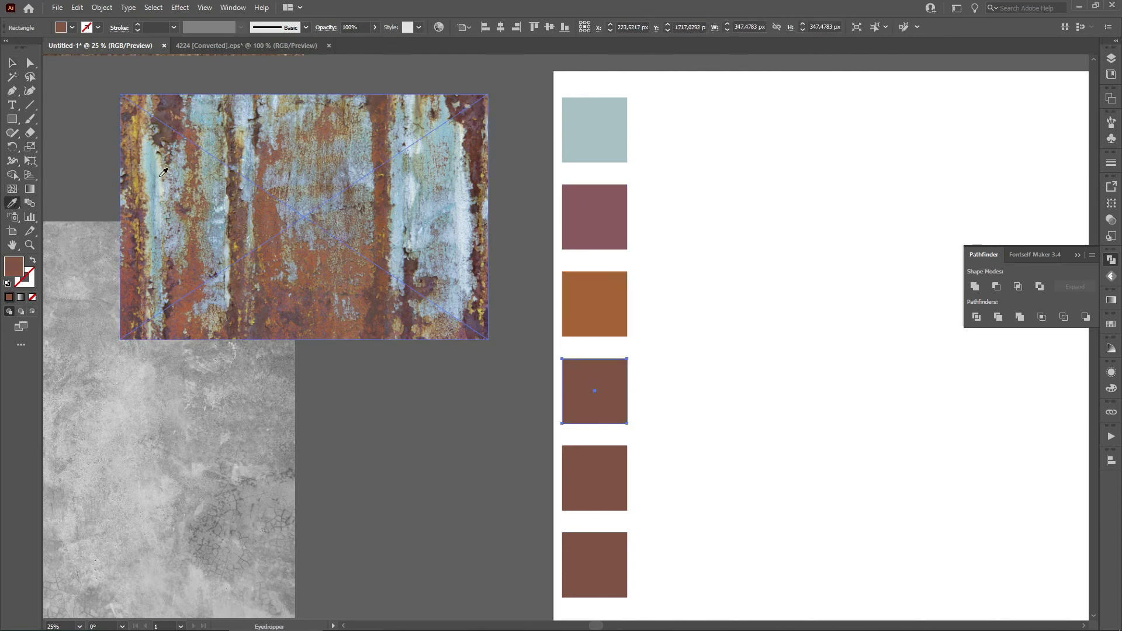
pyautogui.click(138, 228)
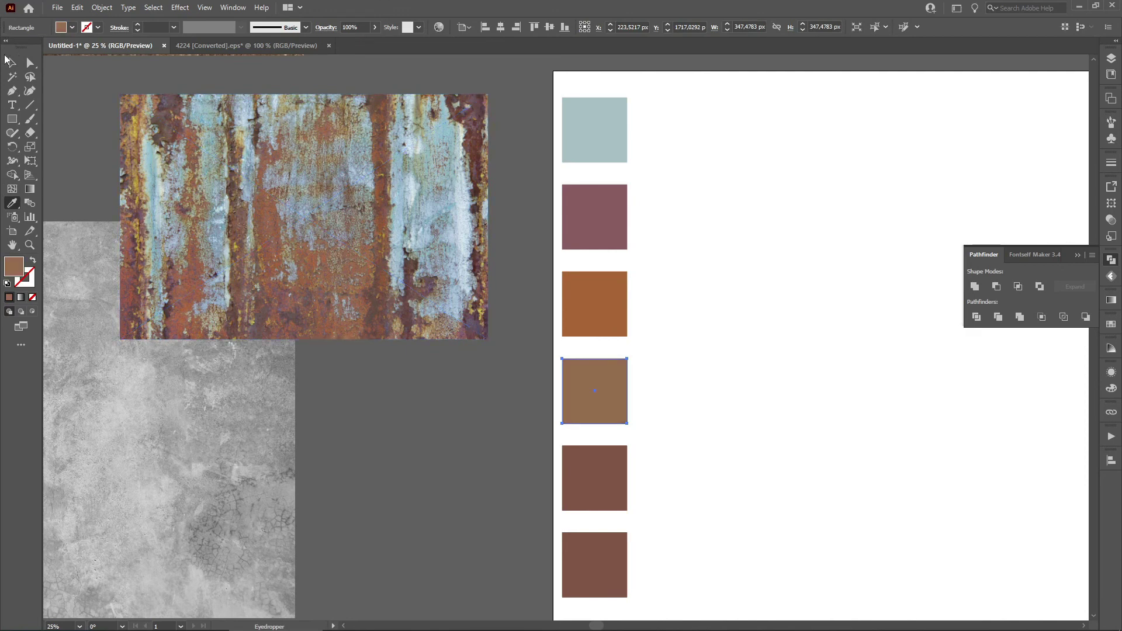
pyautogui.click(8, 60)
# Step: Fill the fifth square with a pale blue sampled from the right part of the peeling metal photo
pyautogui.click(601, 492)
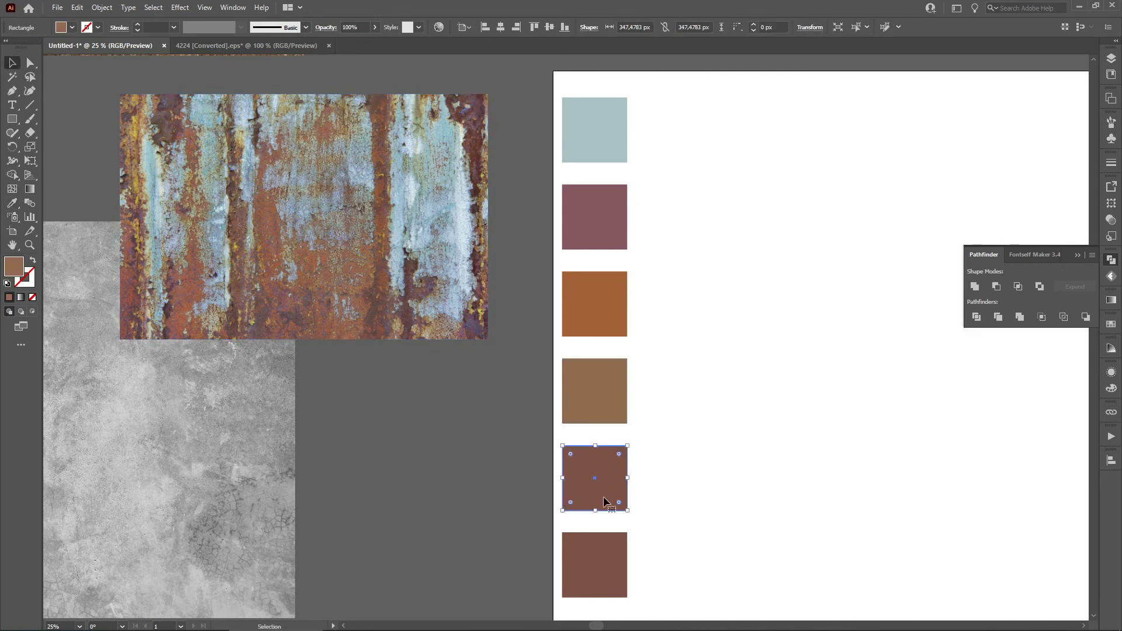
pyautogui.click(11, 202)
pyautogui.click(448, 140)
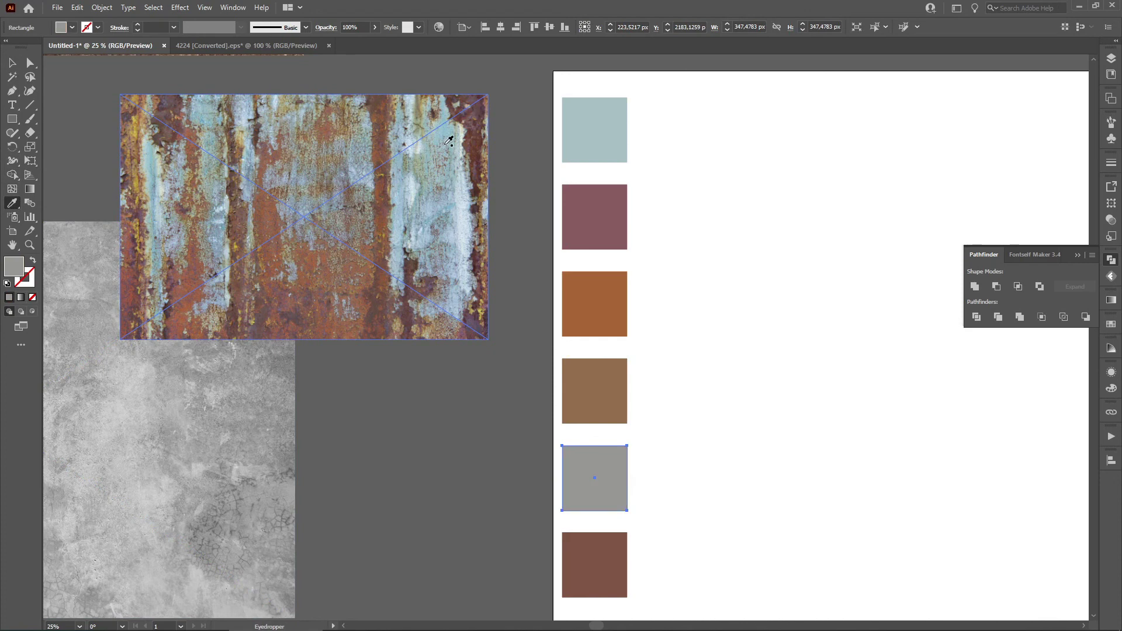
pyautogui.click(461, 203)
pyautogui.press('v')
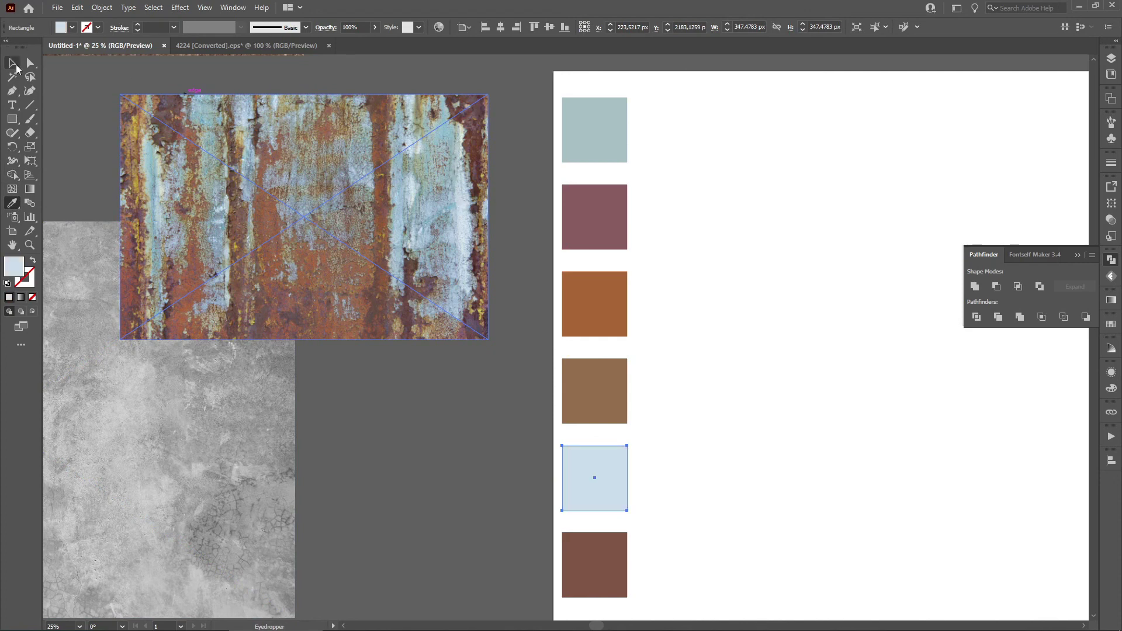
# Step: Fill the sixth square with a dark purple sampled from the lower-right corner of the peeling metal photo
pyautogui.click(612, 584)
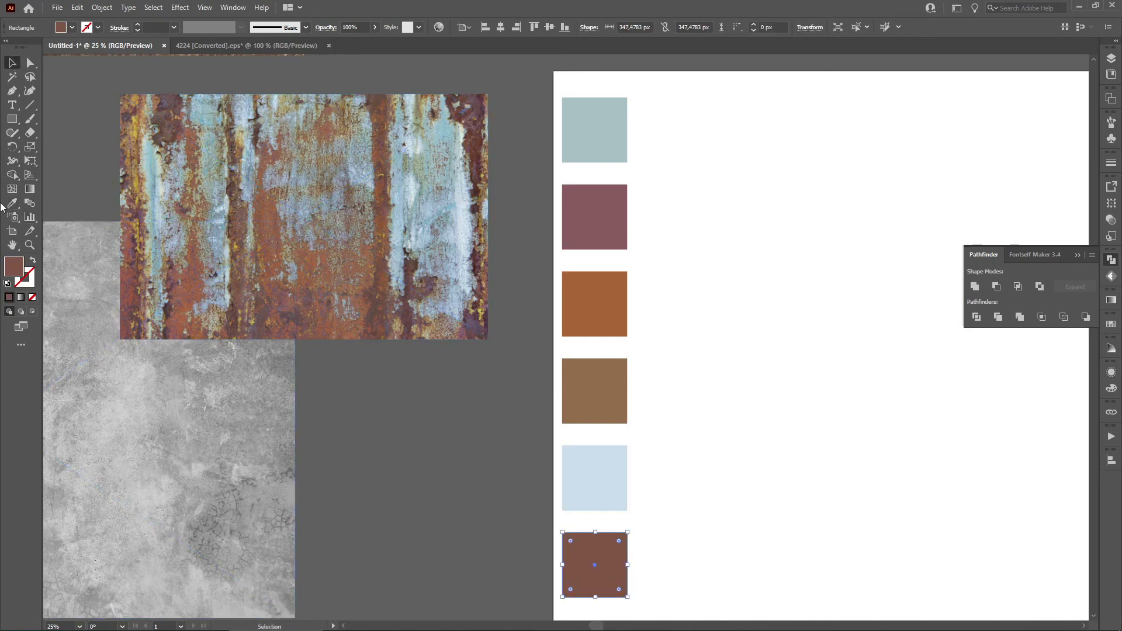
pyautogui.click(12, 202)
pyautogui.click(479, 325)
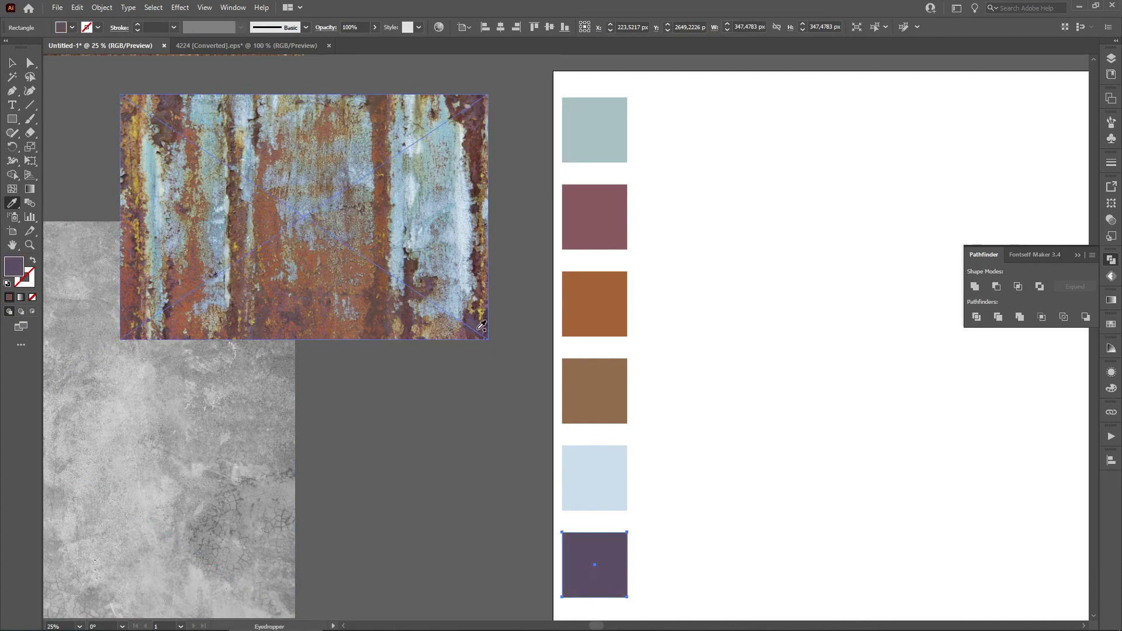
pyautogui.click(12, 64)
# Step: Move the peeling metal photo onto the grey concrete photo and the column of colour squares off the artboard, beside its left edge
pyautogui.scroll(-3, 380, 180)
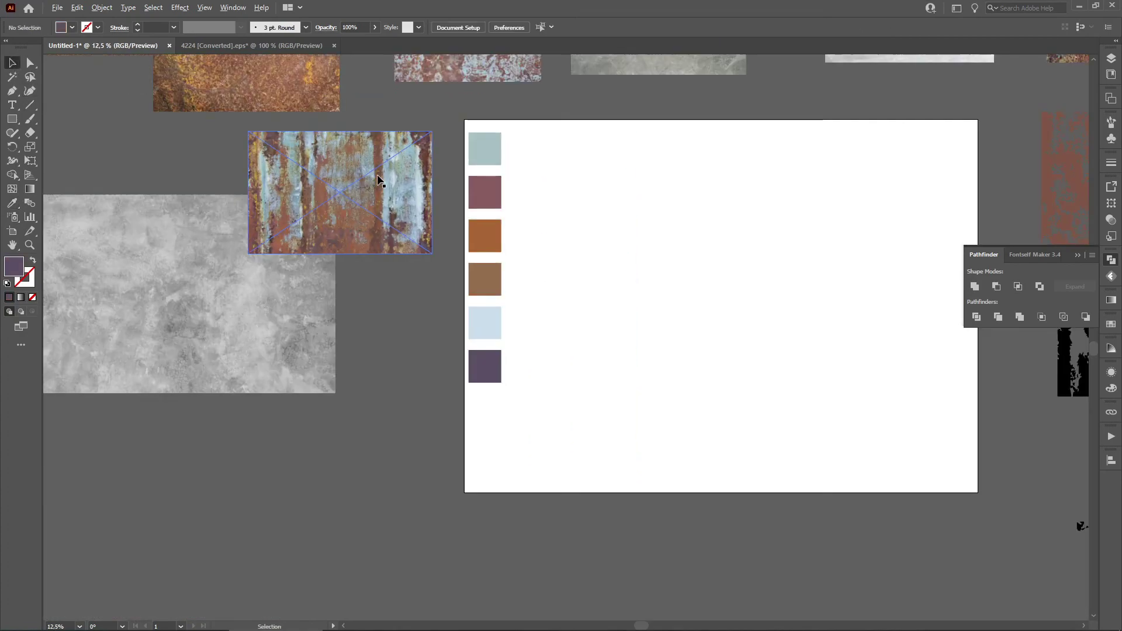
pyautogui.moveTo(321, 196); pyautogui.dragTo(240, 250)
pyautogui.moveTo(378, 141); pyautogui.dragTo(464, 345)
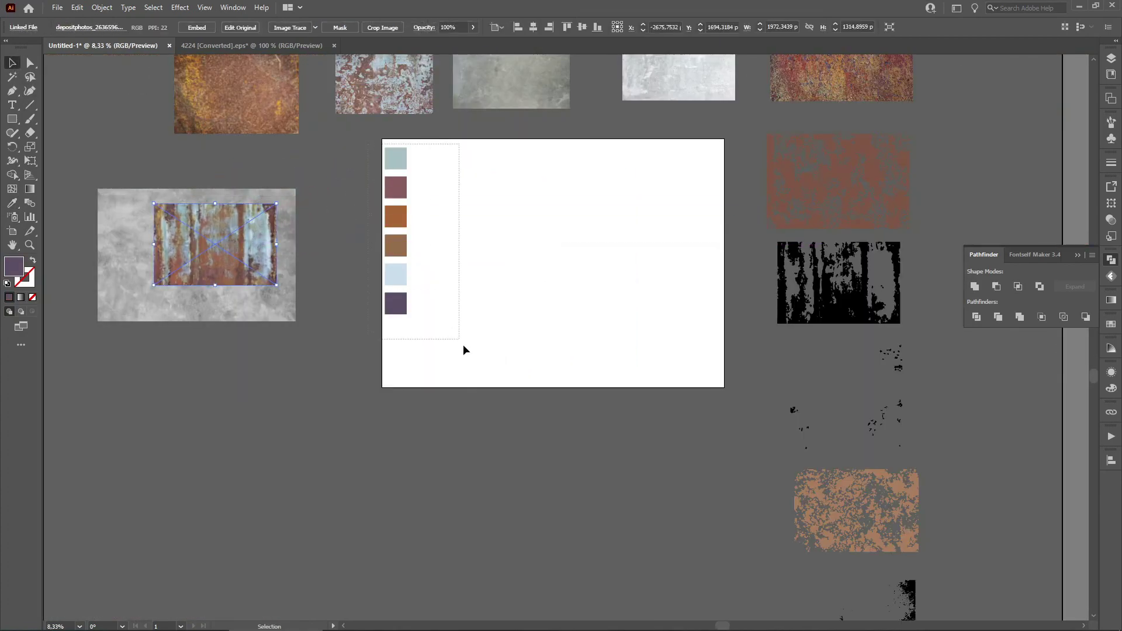
pyautogui.moveTo(396, 158); pyautogui.dragTo(331, 323)
pyautogui.click(483, 305)
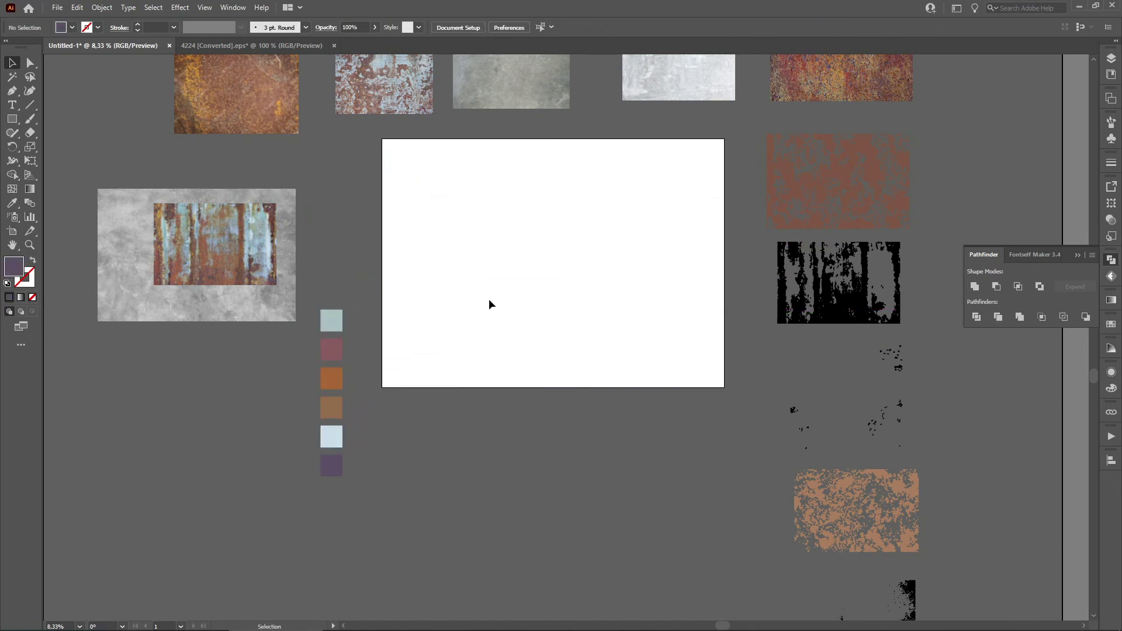
pyautogui.moveTo(342, 370); pyautogui.dragTo(352, 449)
pyautogui.moveTo(338, 337); pyautogui.dragTo(348, 215)
pyautogui.click(468, 214)
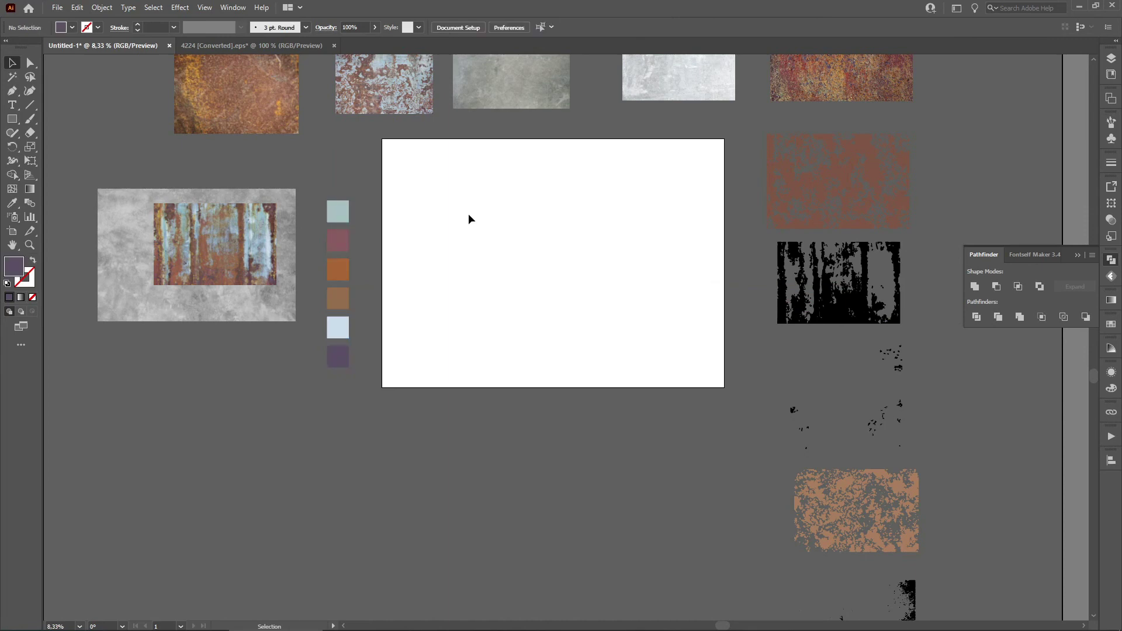
# Step: Draw a dark purple rectangle covering the artboard, 5500 px wide and about 3992 px high
pyautogui.click(12, 119)
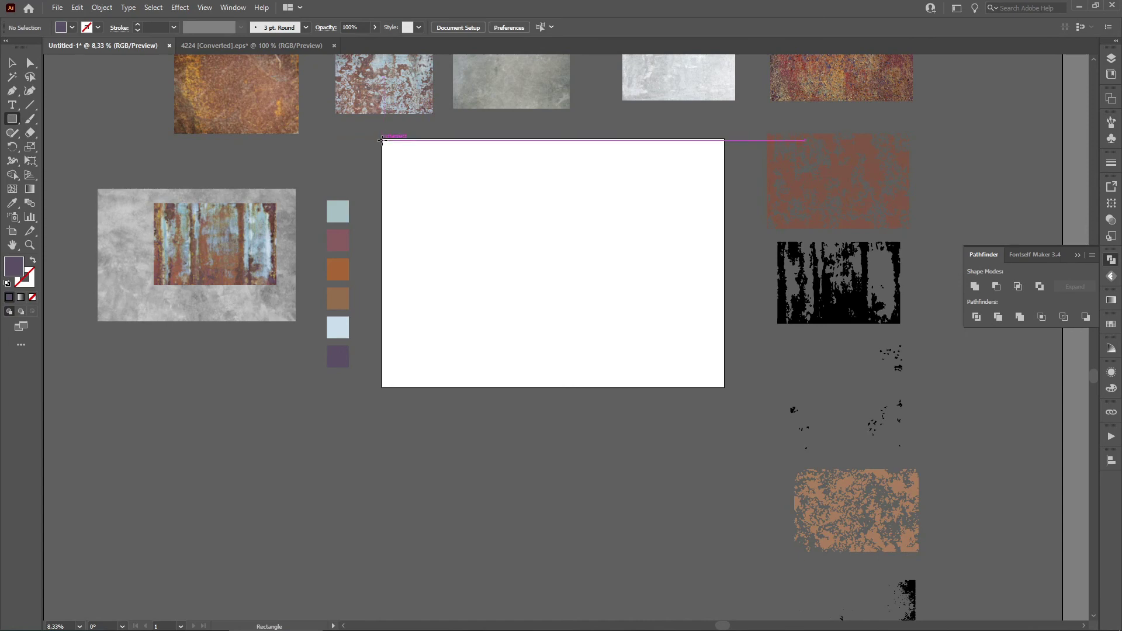
pyautogui.moveTo(383, 138); pyautogui.dragTo(724, 386)
pyautogui.click(13, 61)
pyautogui.click(441, 474)
pyautogui.click(481, 192)
pyautogui.click(11, 203)
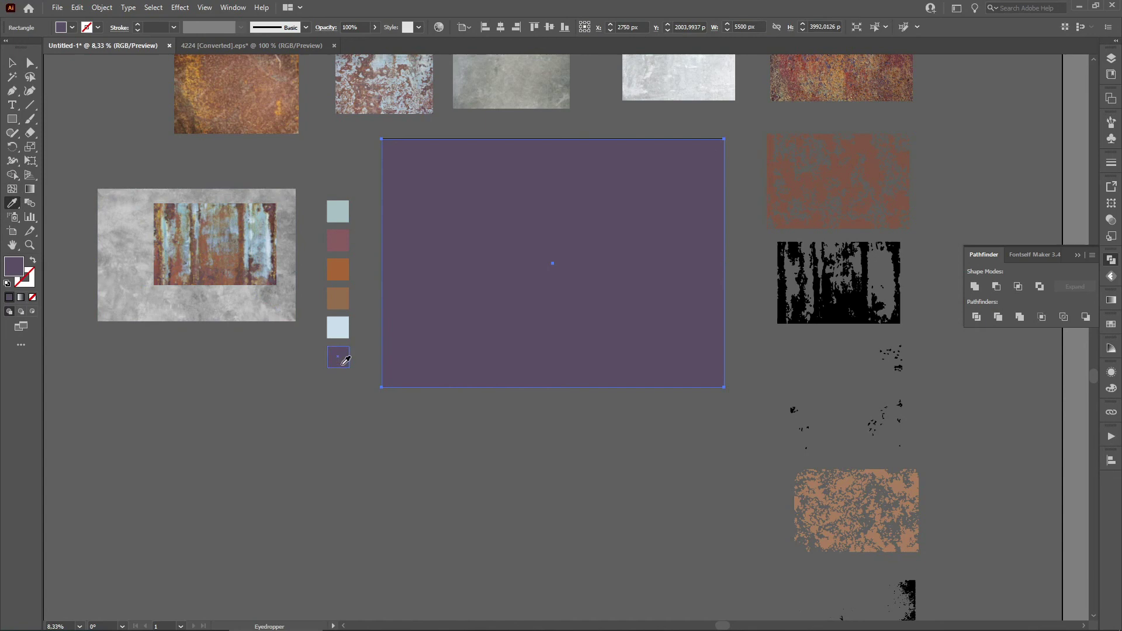
pyautogui.click(11, 62)
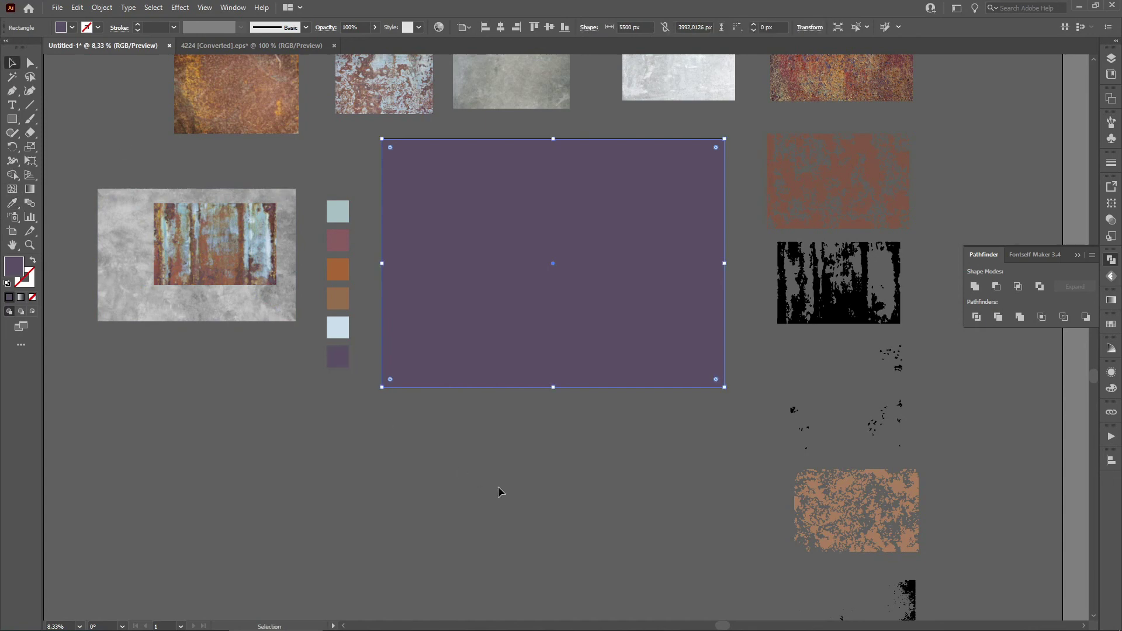
pyautogui.click(498, 491)
# Step: Set the purple rectangle's height to 4000 px and centre it horizontally and vertically on the artboard
pyautogui.moveTo(639, 449); pyautogui.dragTo(626, 499)
pyautogui.click(603, 297)
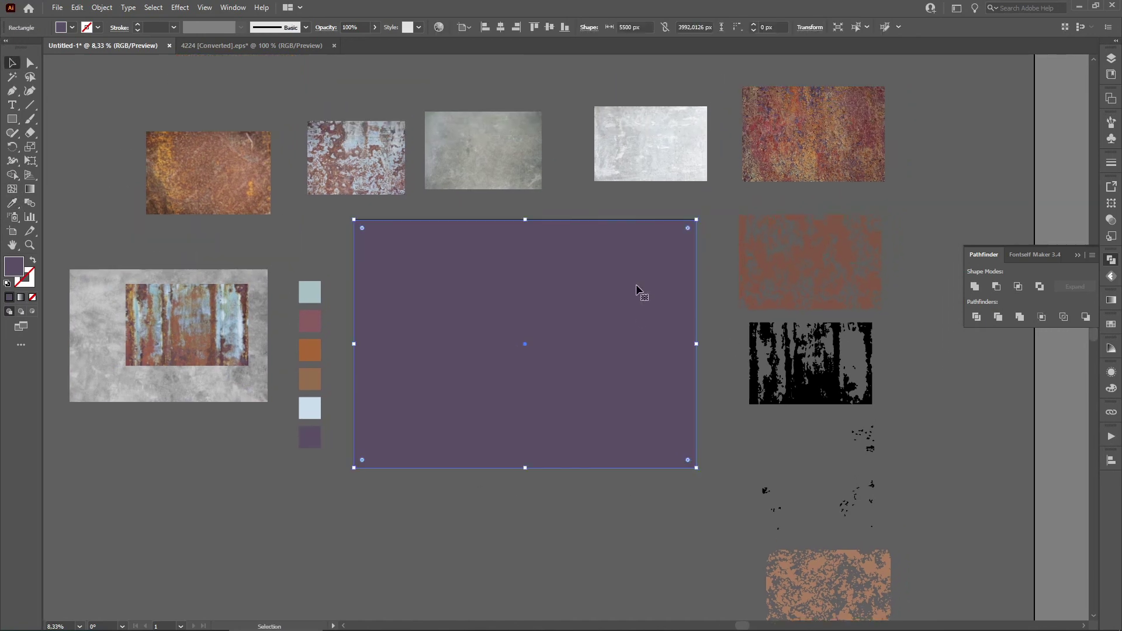
pyautogui.click(680, 25)
pyautogui.moveTo(681, 24); pyautogui.dragTo(742, 32)
pyautogui.press('BackSpace')
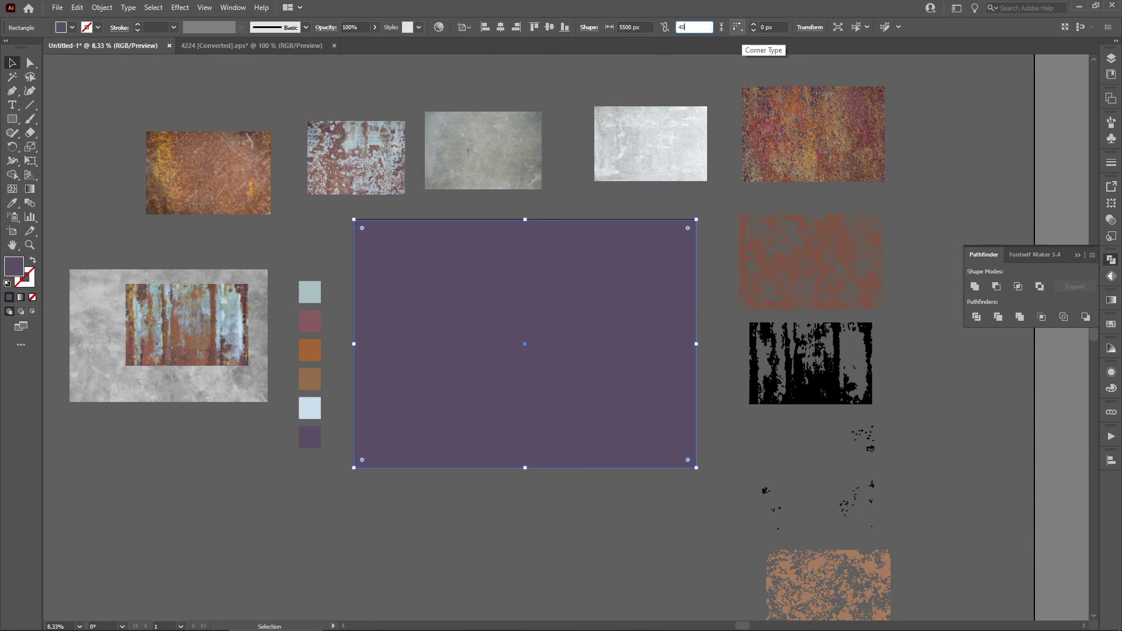
pyautogui.press('Return')
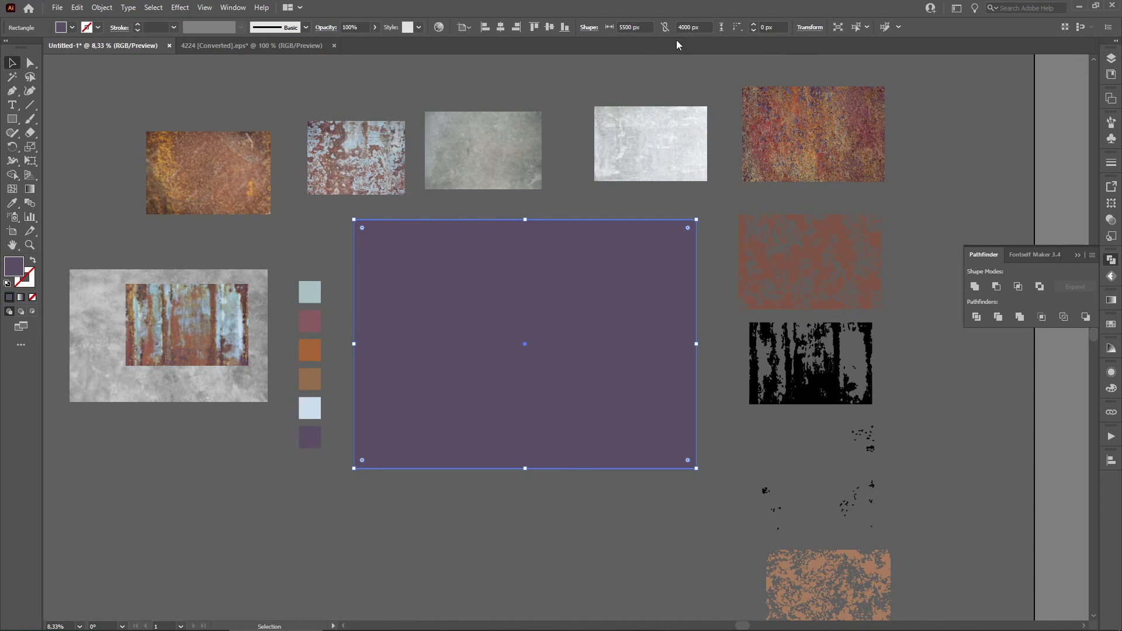
pyautogui.click(548, 272)
pyautogui.click(500, 27)
pyautogui.click(548, 27)
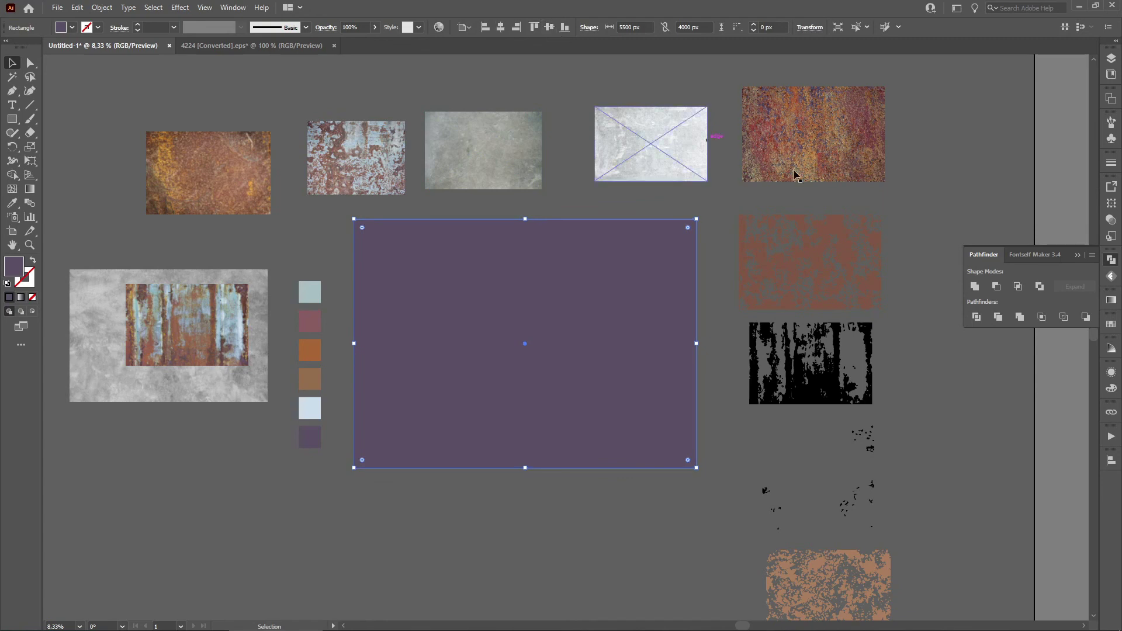
# Step: Try to position the brown traced texture at X 5500 px and Y 4000 px
pyautogui.click(796, 255)
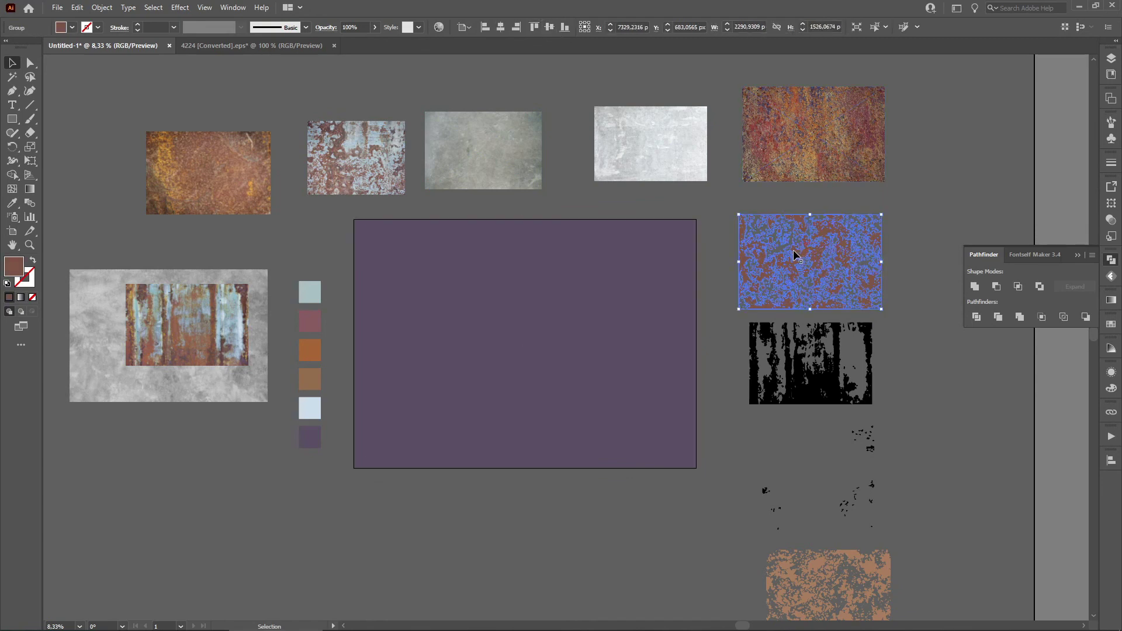
pyautogui.scroll(-2, 850, 401)
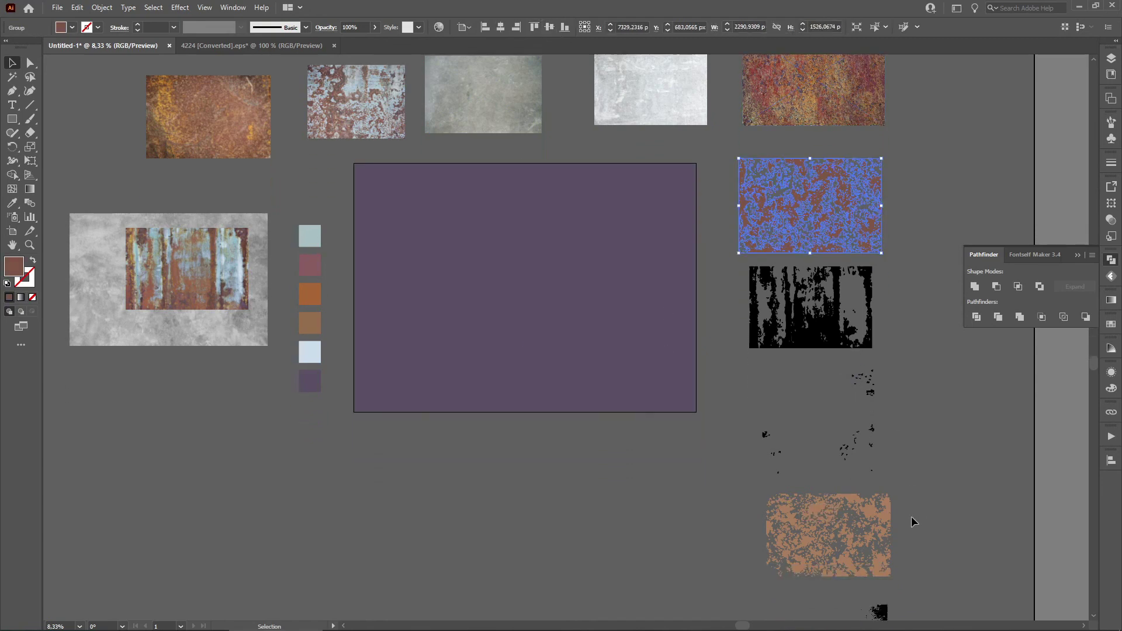
pyautogui.scroll(3, 835, 435)
pyautogui.click(605, 282)
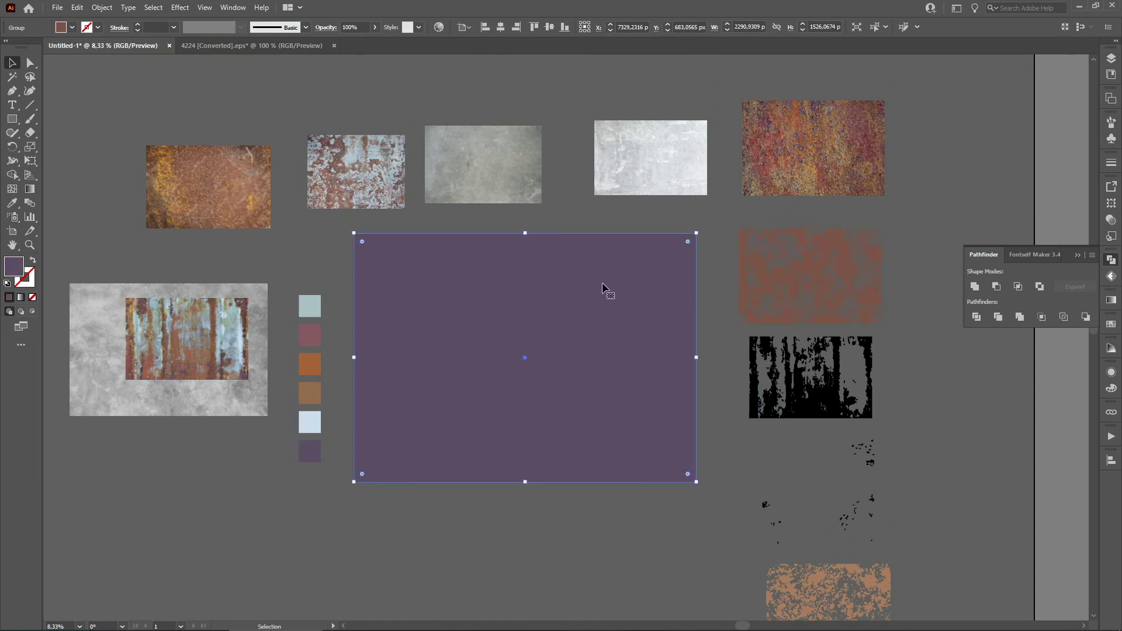
pyautogui.click(794, 260)
pyautogui.click(633, 27)
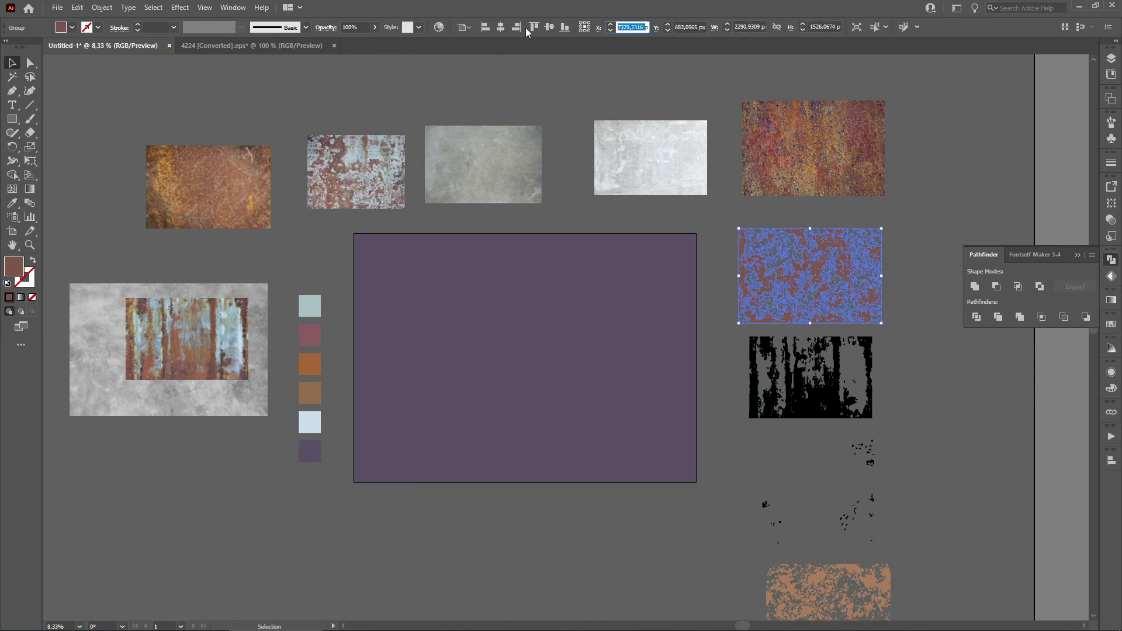
pyautogui.write('5500')
pyautogui.press('Tab')
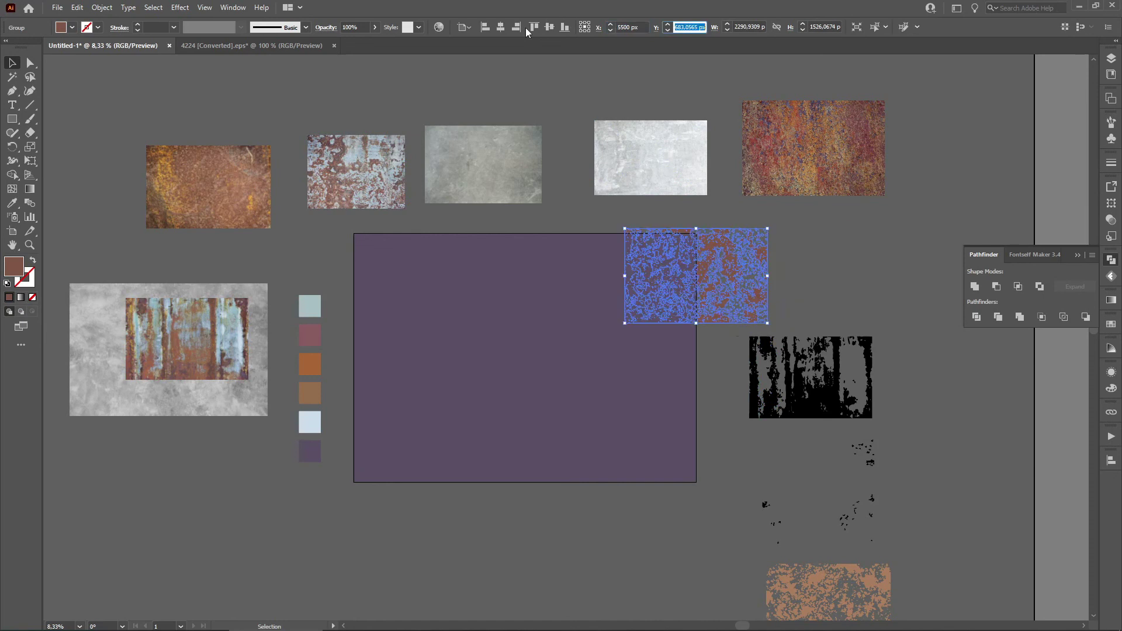
pyautogui.write('4000')
pyautogui.press('Return')
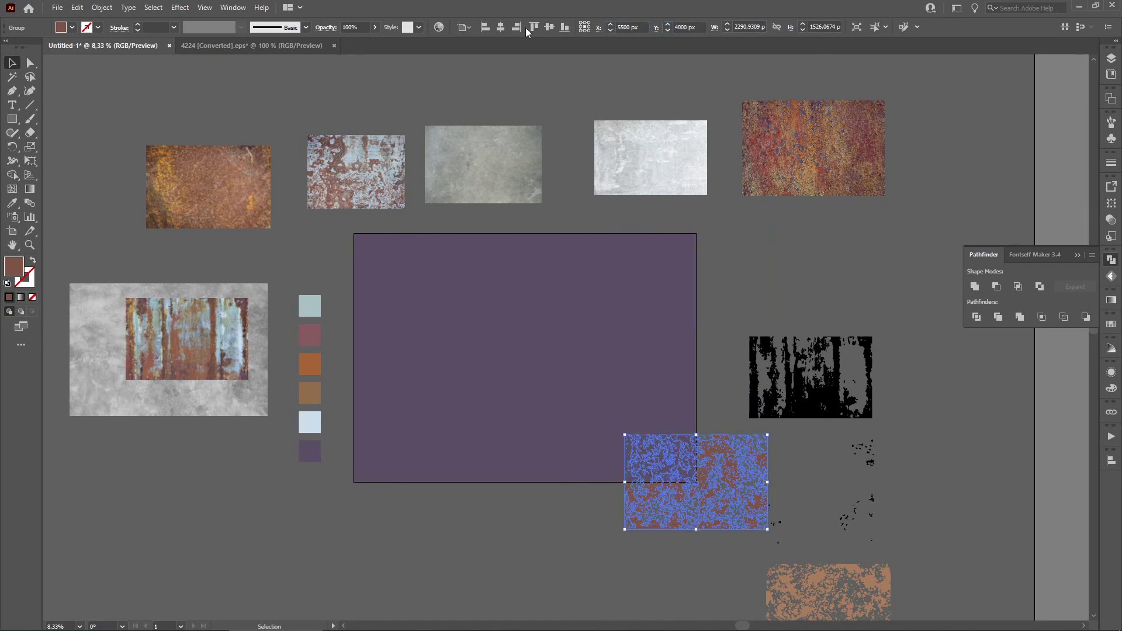
# Step: Move the brown texture up beside the artboard and again enter X 5500 px and Y 4000 px as its position
pyautogui.moveTo(722, 465); pyautogui.dragTo(747, 286)
pyautogui.click(645, 25)
pyautogui.write('55px')
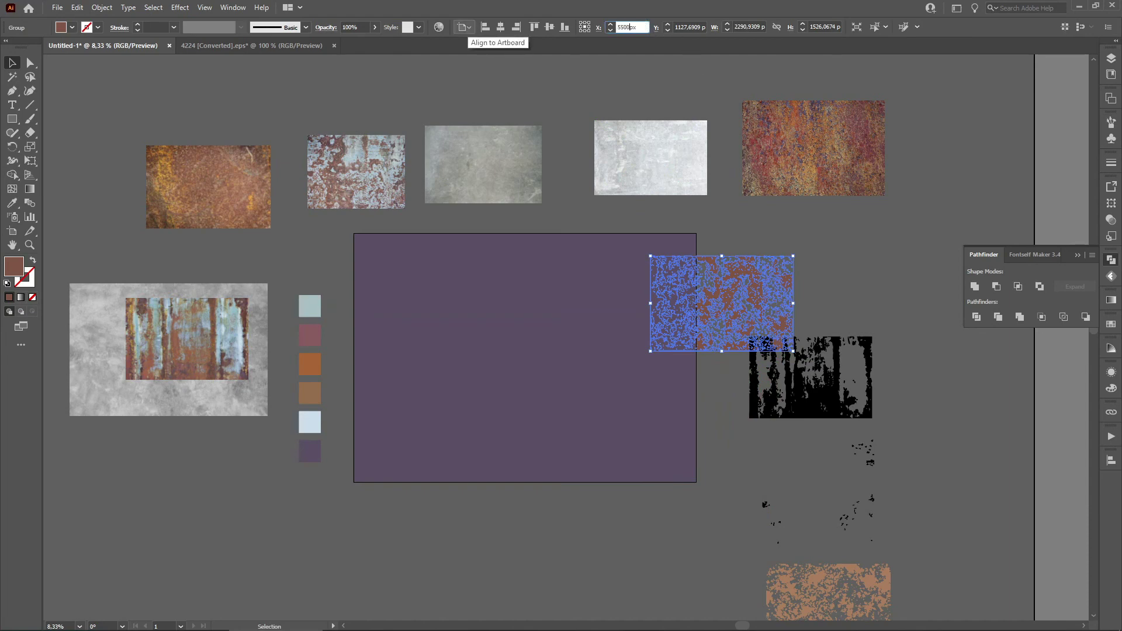
pyautogui.press('Tab')
pyautogui.write('4000px')
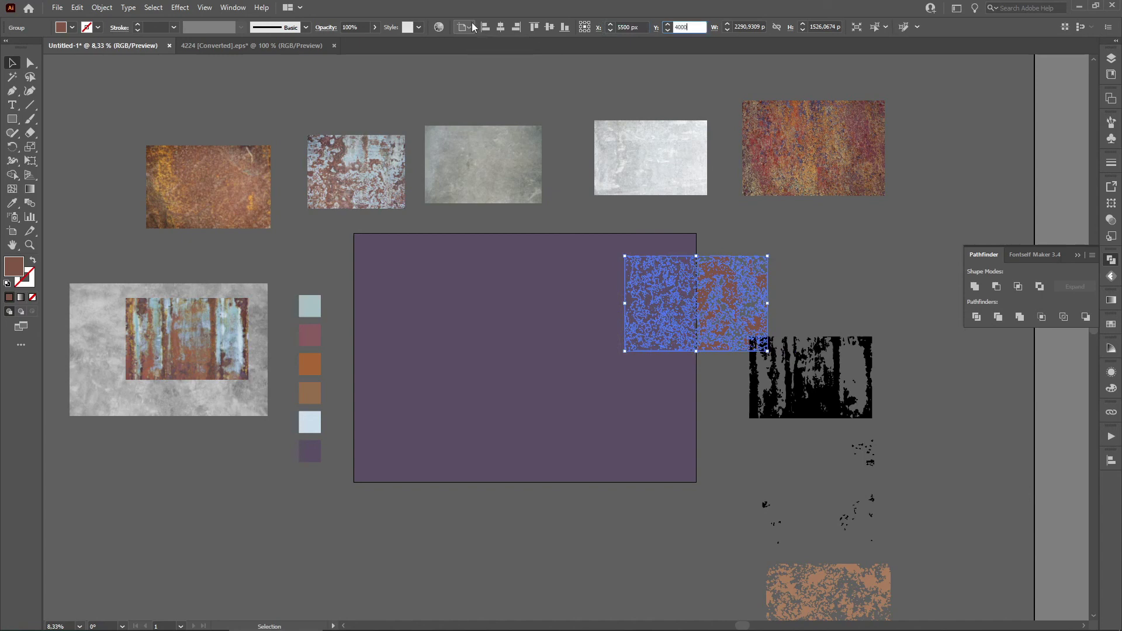
pyautogui.press('Return')
# Step: Move the brown texture over the artboard's upper-right corner, then align it to the artboard's left and top edges
pyautogui.moveTo(801, 308); pyautogui.dragTo(711, 227)
pyautogui.moveTo(651, 377); pyautogui.dragTo(742, 171)
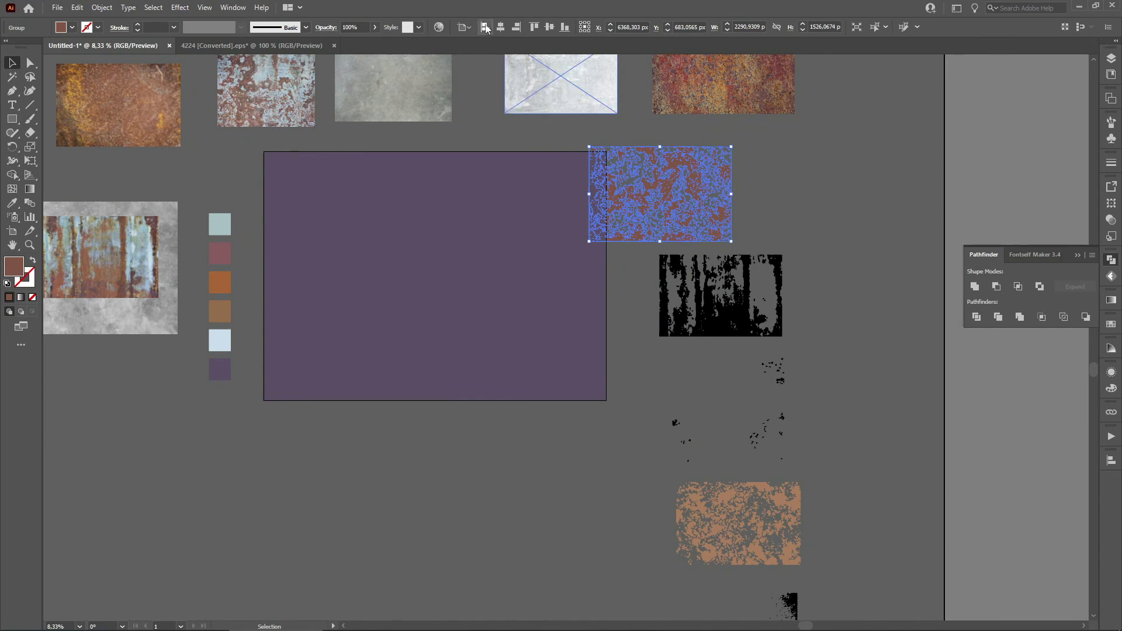
pyautogui.click(485, 26)
pyautogui.click(534, 27)
# Step: Bring the brown texture in front of the purple rectangle and stretch it to cover the artboard at 5500 × 4000 px
pyautogui.rightClick(378, 146)
pyautogui.moveTo(437, 290)
pyautogui.click(526, 288)
pyautogui.moveTo(407, 248); pyautogui.dragTo(608, 403)
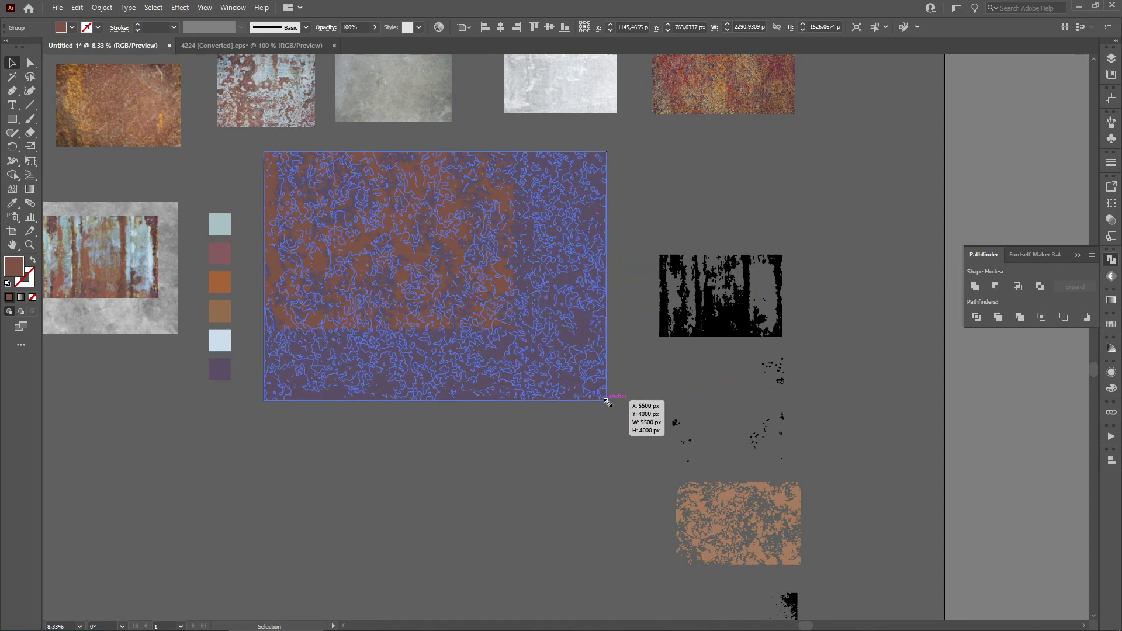
pyautogui.click(515, 465)
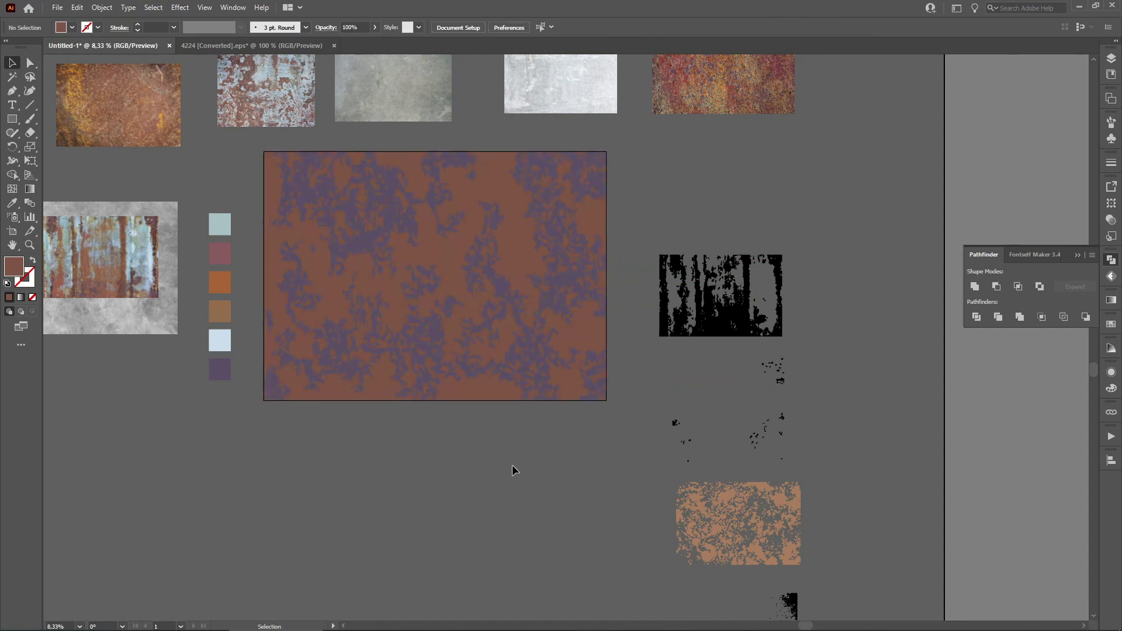
# Step: Set the brown texture's opacity to 50%
pyautogui.click(467, 242)
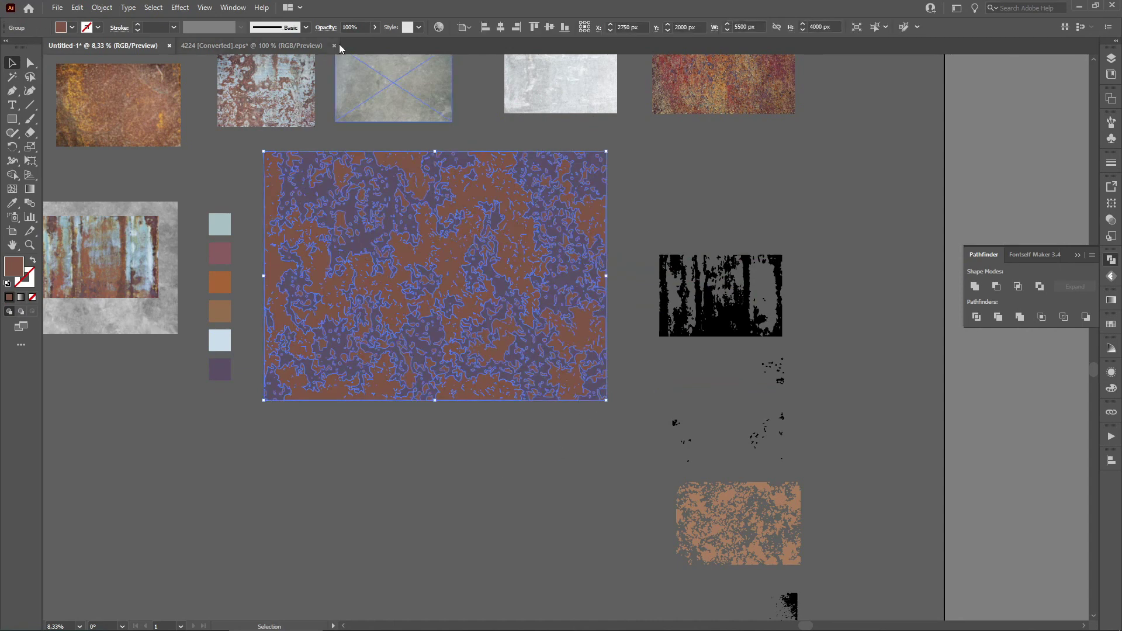
pyautogui.click(360, 27)
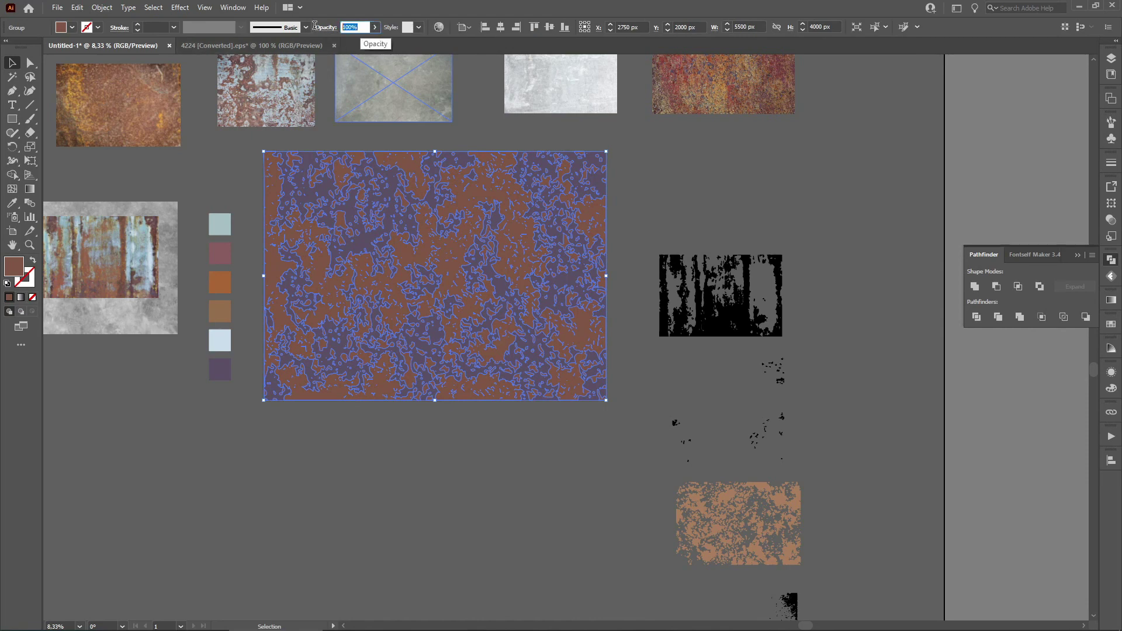
pyautogui.write('50')
pyautogui.press('Return')
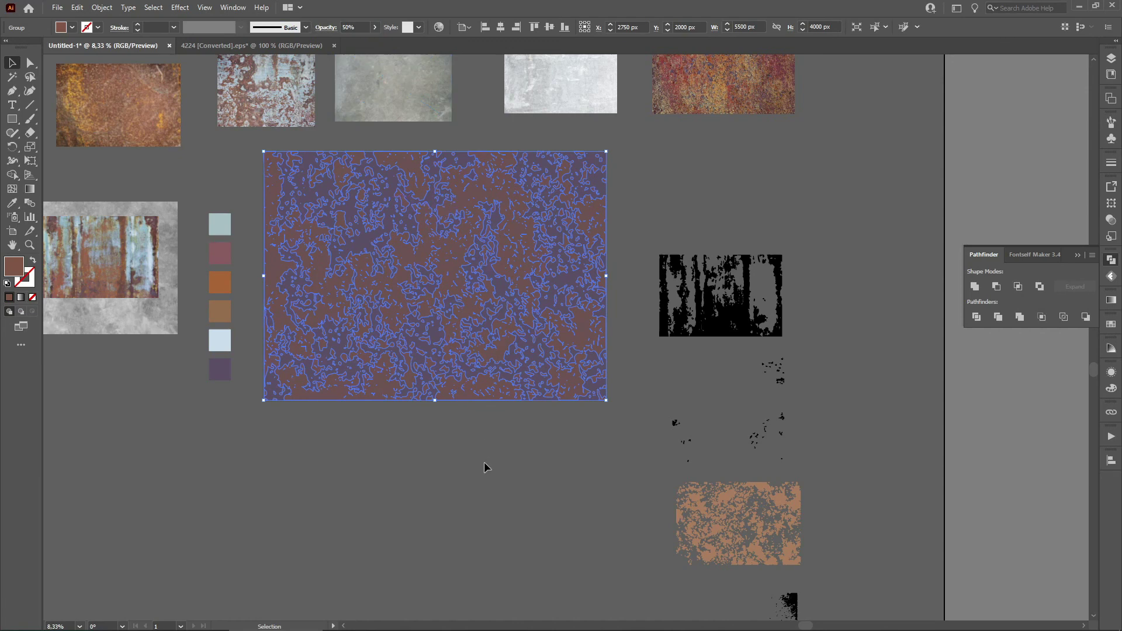
pyautogui.click(503, 493)
# Step: Recolour the texture on the artboard with the light blue-grey sampled from the first palette square
pyautogui.click(469, 274)
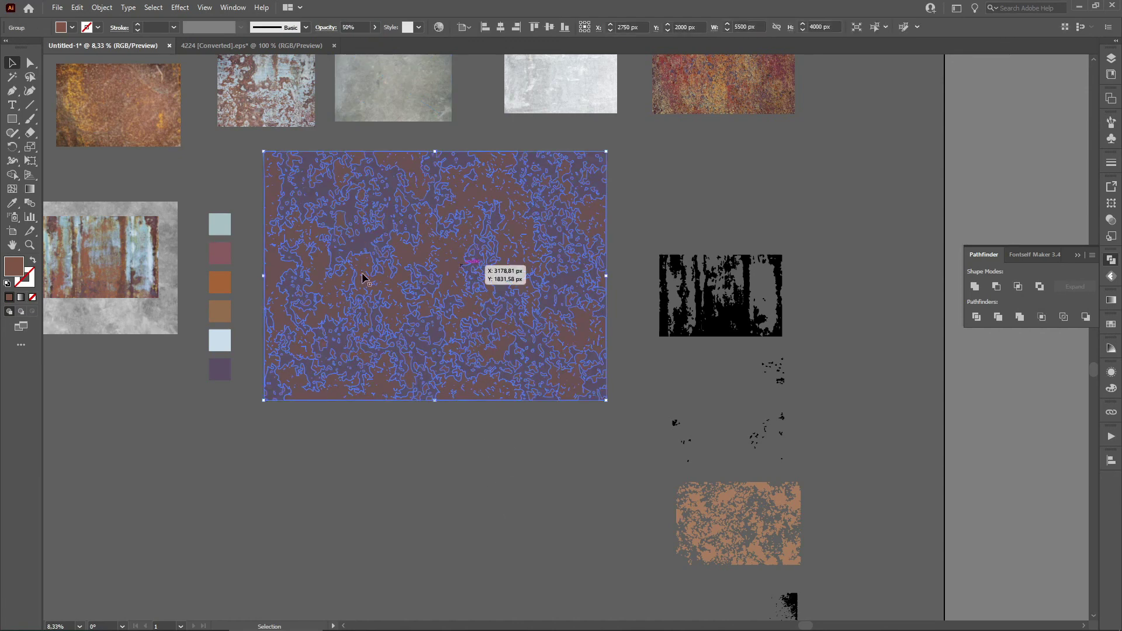
pyautogui.press('i')
pyautogui.click(220, 224)
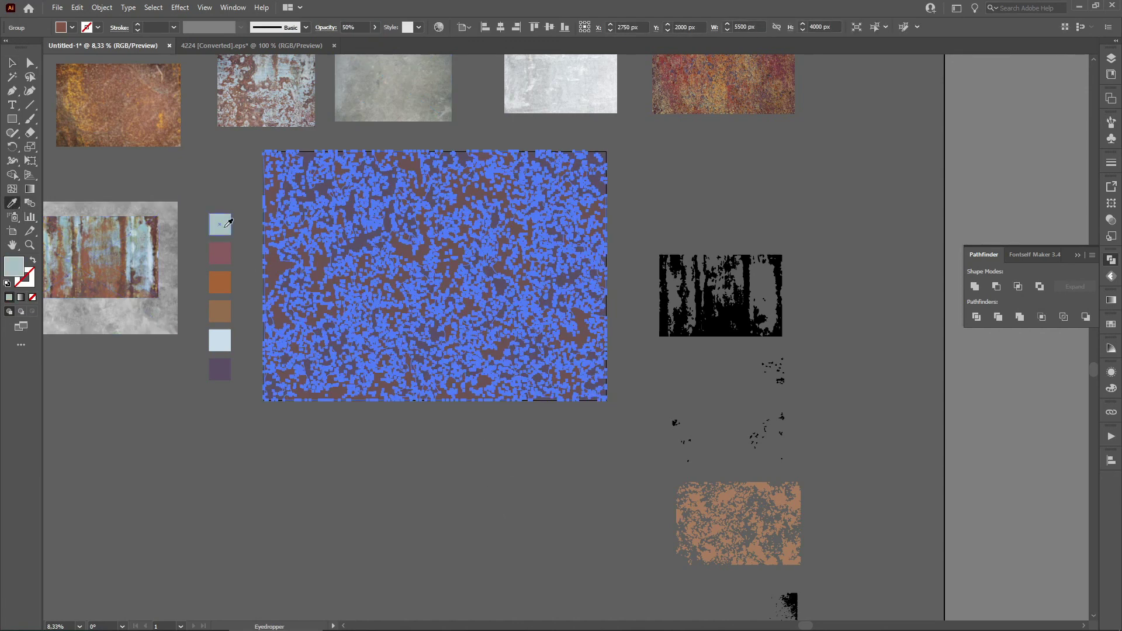
pyautogui.click(13, 62)
pyautogui.click(441, 495)
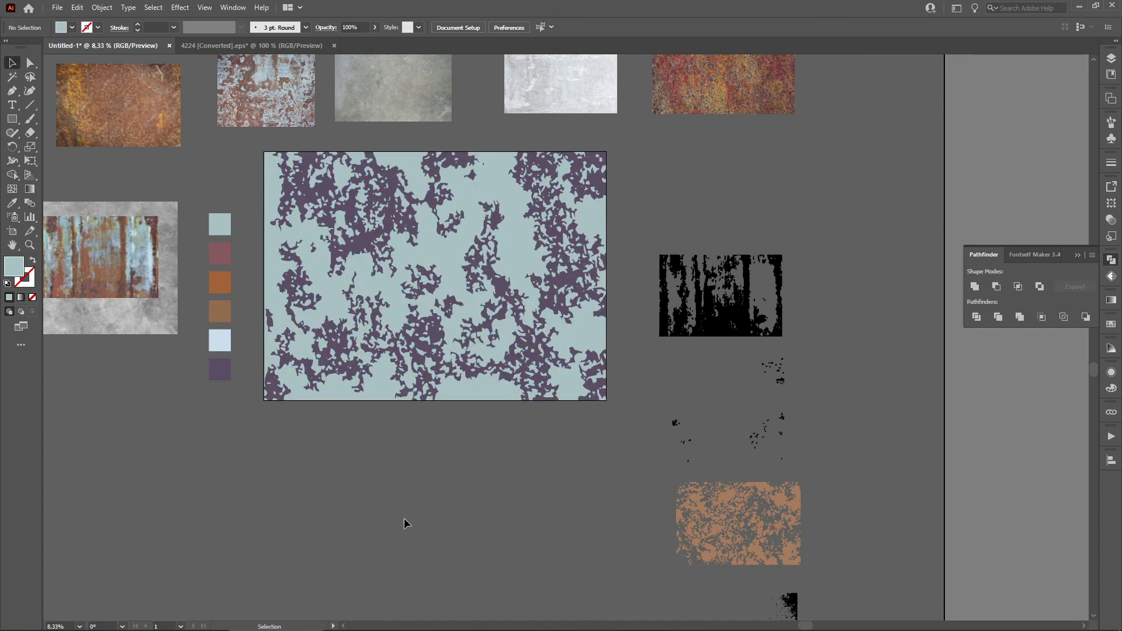
# Step: Align the black vertical-streak texture to the artboard's left and top edges, bring it to front and stretch it to 5500 × 4000 px
pyautogui.click(718, 325)
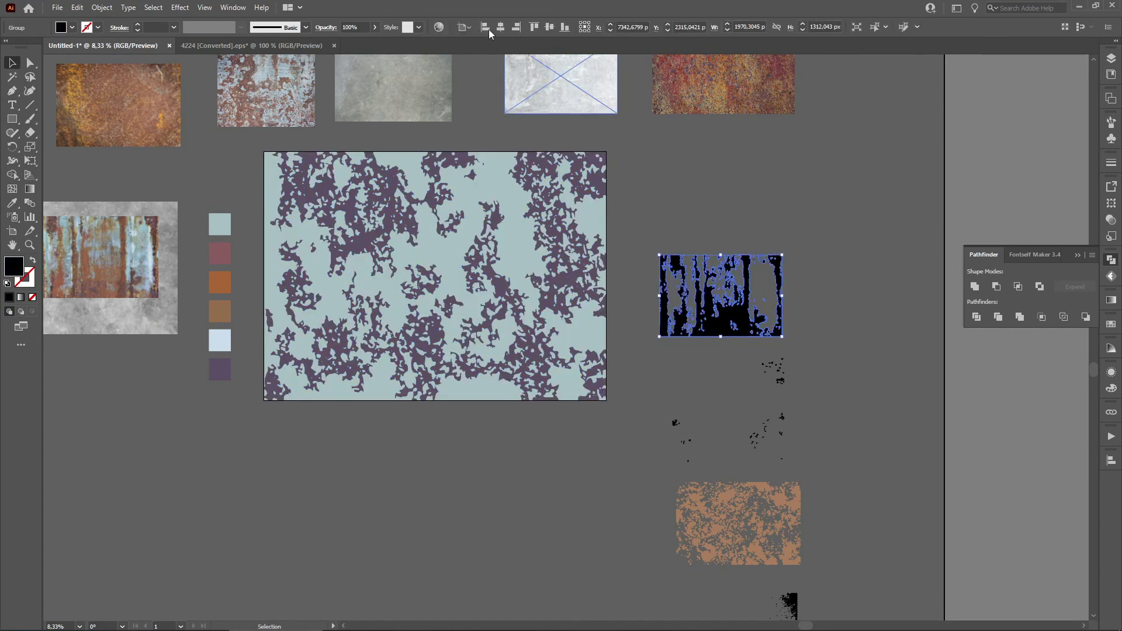
pyautogui.click(485, 27)
pyautogui.click(533, 27)
pyautogui.rightClick(419, 129)
pyautogui.moveTo(482, 271)
pyautogui.click(593, 272)
pyautogui.moveTo(386, 233); pyautogui.dragTo(608, 402)
# Step: Recolour the streaked texture with the orange sampled from the third palette square
pyautogui.click(11, 203)
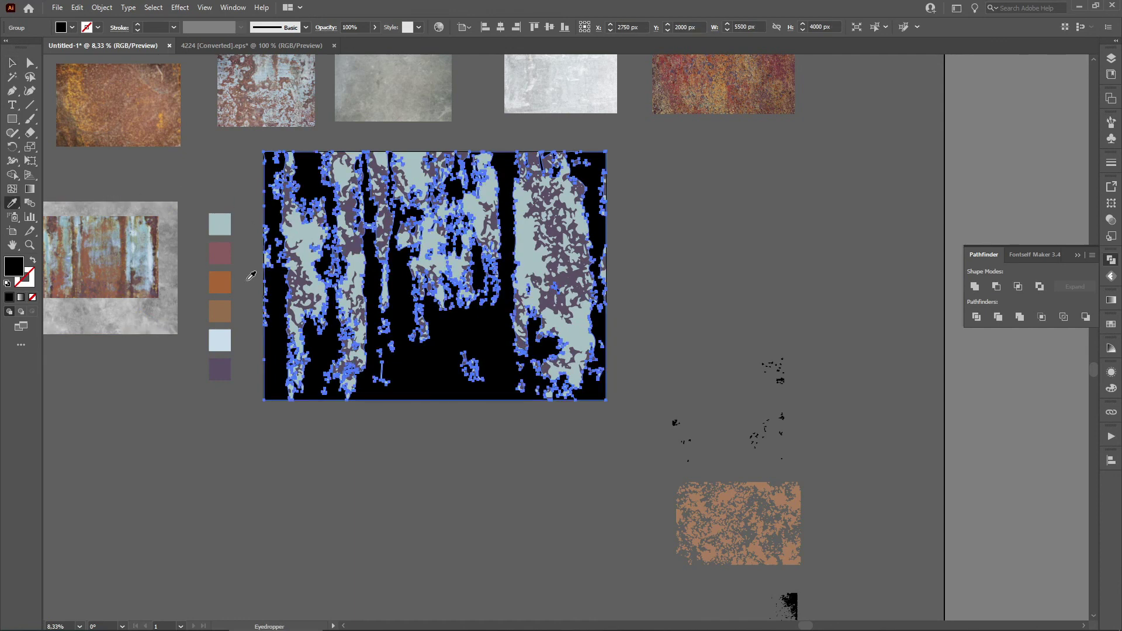
pyautogui.click(221, 282)
pyautogui.press('v')
# Step: Set the orange streaked texture's opacity to 20%, then raise it to 30% and deselect it
pyautogui.click(366, 27)
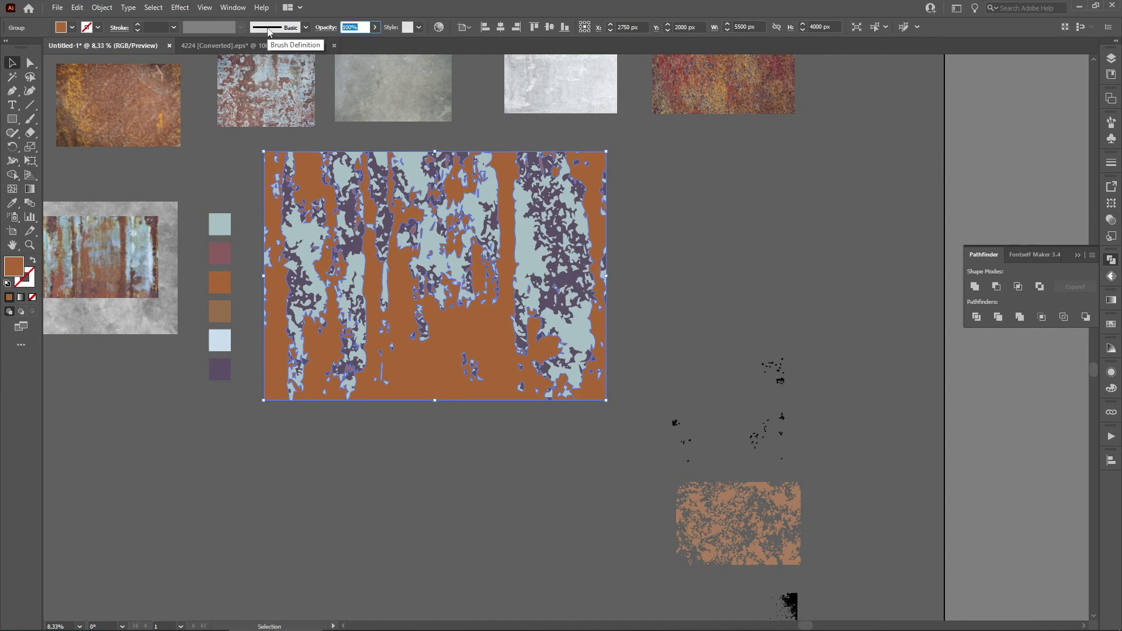
pyautogui.press('Return')
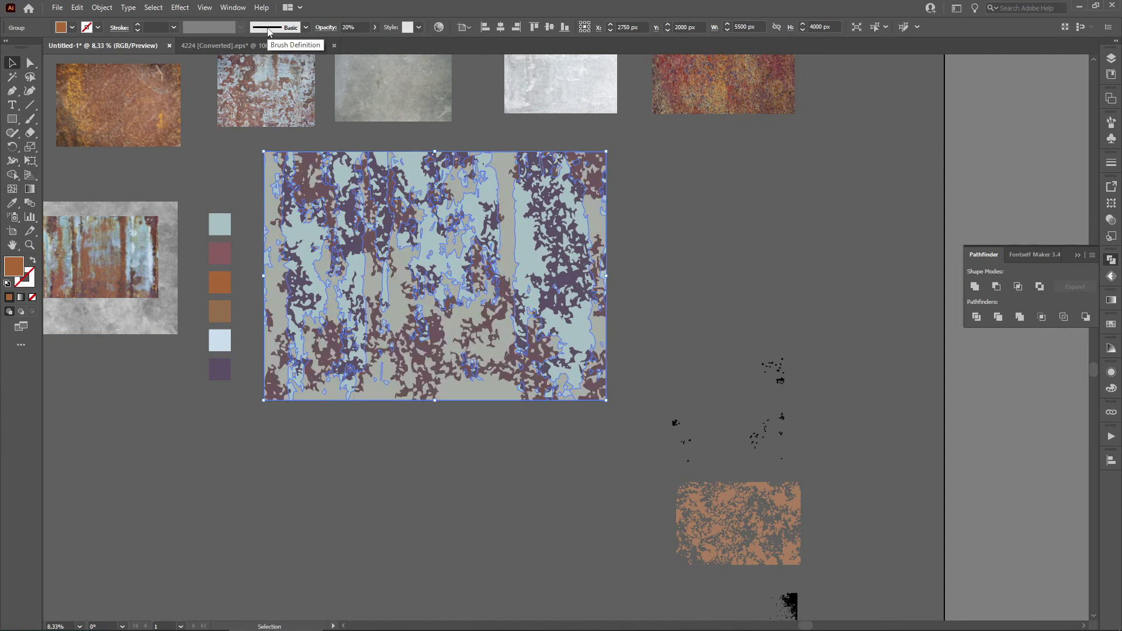
pyautogui.click(361, 30)
pyautogui.write('30')
pyautogui.press('Return')
pyautogui.click(845, 269)
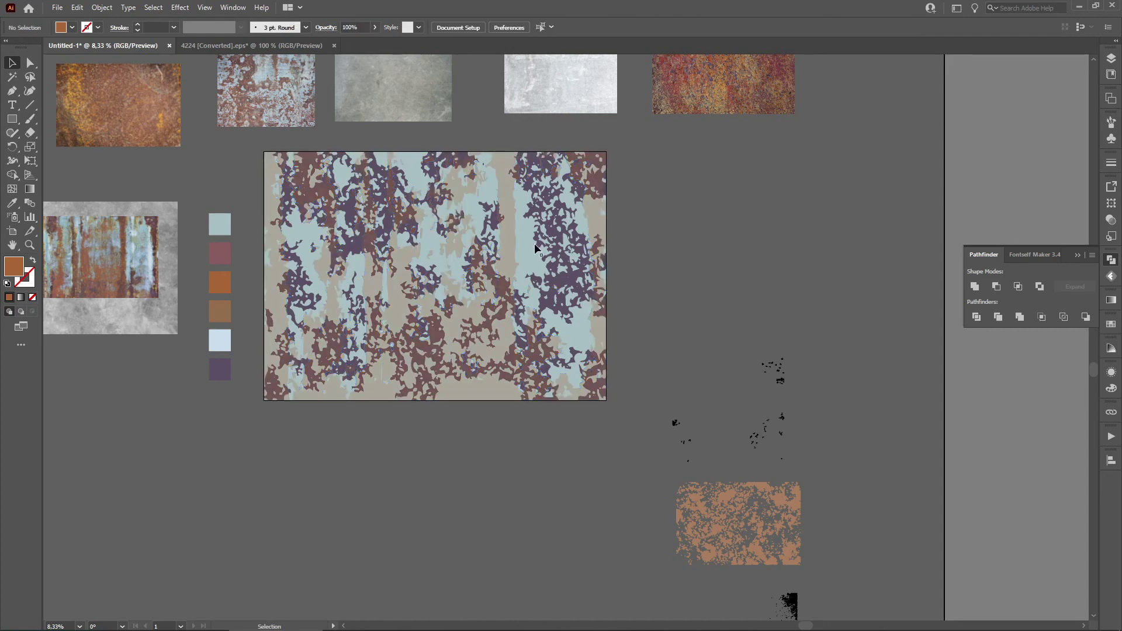
# Step: Align the sparse black speck texture to the artboard's left and top edges, stretch it to 5500 × 4000 px and bring it to front
pyautogui.scroll(-1, 576, 245)
pyautogui.scroll(2, 555, 260)
pyautogui.moveTo(736, 427); pyautogui.dragTo(538, 367)
pyautogui.scroll(-1, 537, 367)
pyautogui.moveTo(802, 398); pyautogui.dragTo(679, 391)
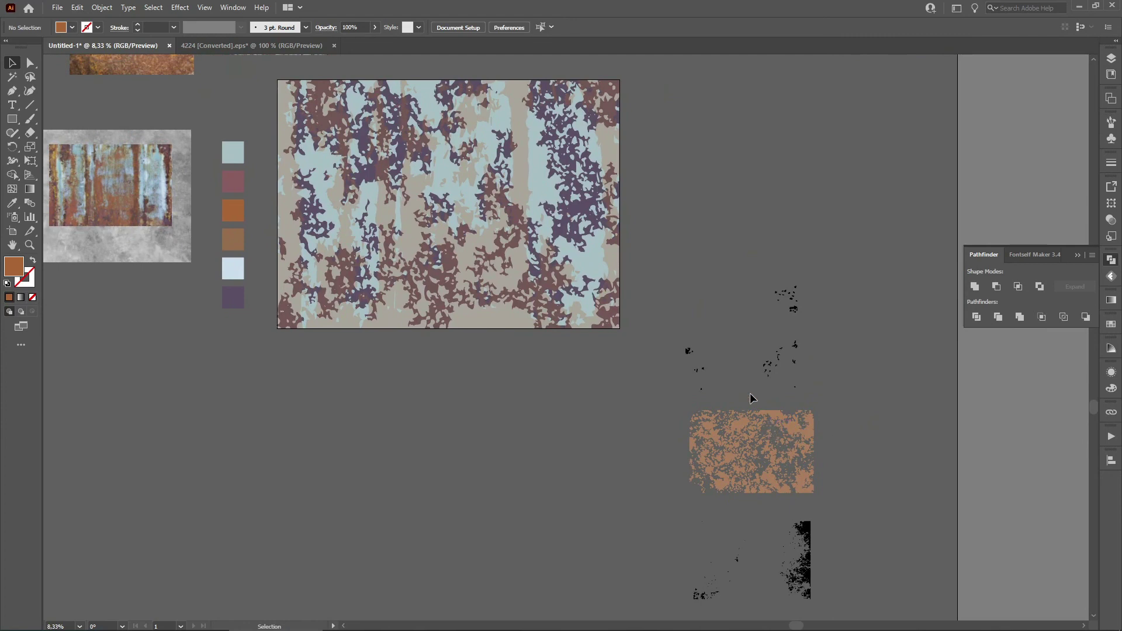
pyautogui.click(794, 309)
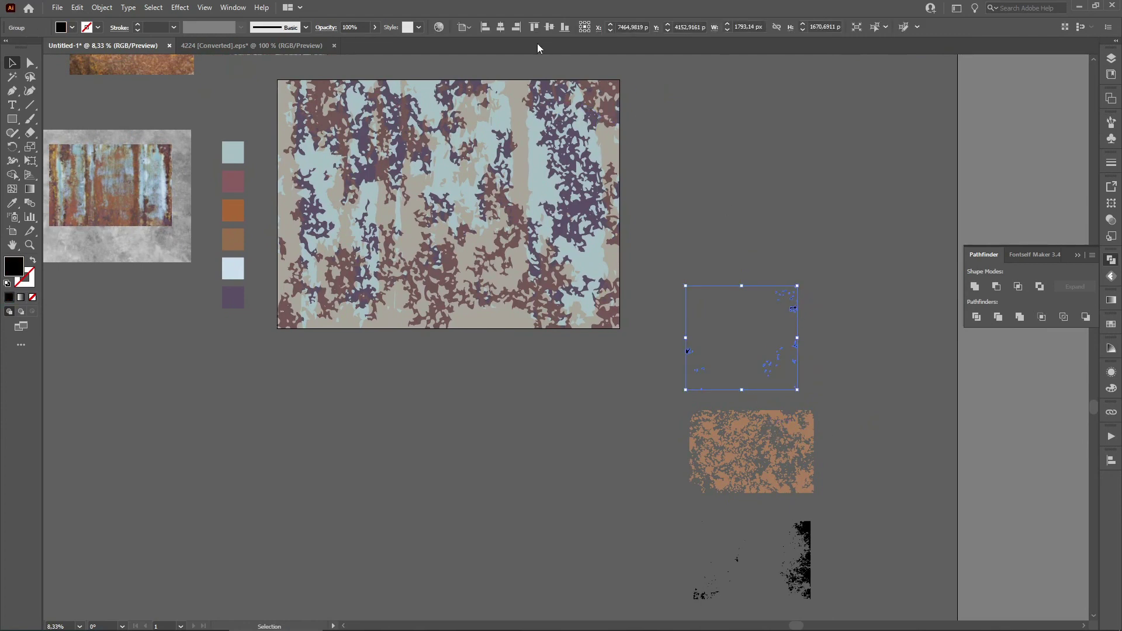
pyautogui.click(487, 31)
pyautogui.click(534, 27)
pyautogui.moveTo(390, 184); pyautogui.dragTo(619, 328)
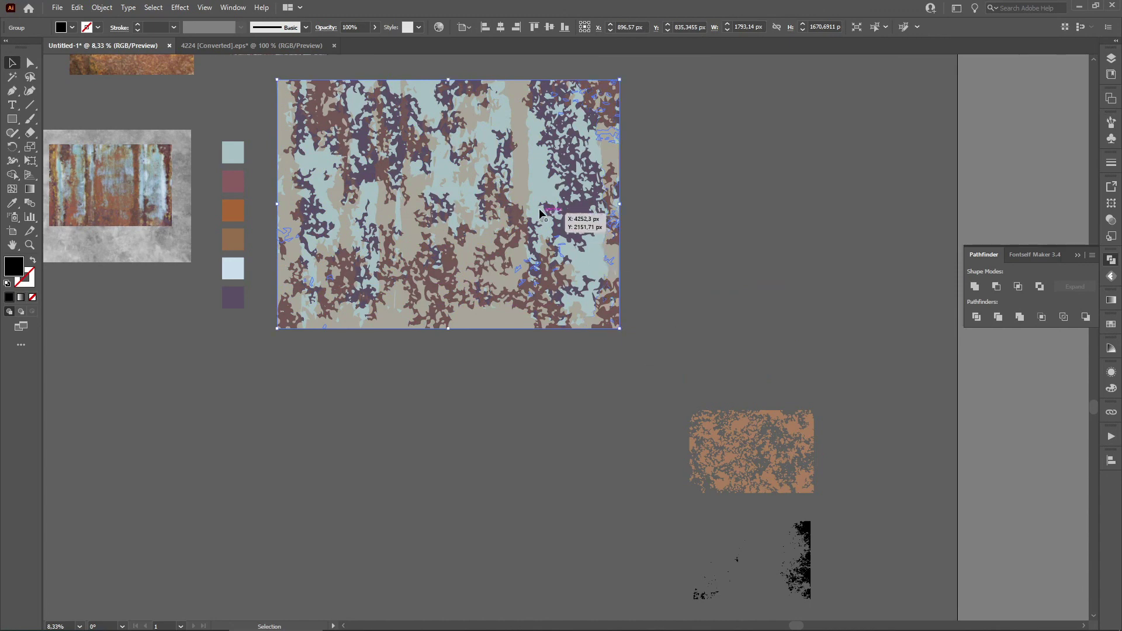
pyautogui.rightClick(541, 210)
pyautogui.moveTo(582, 359)
pyautogui.click(708, 354)
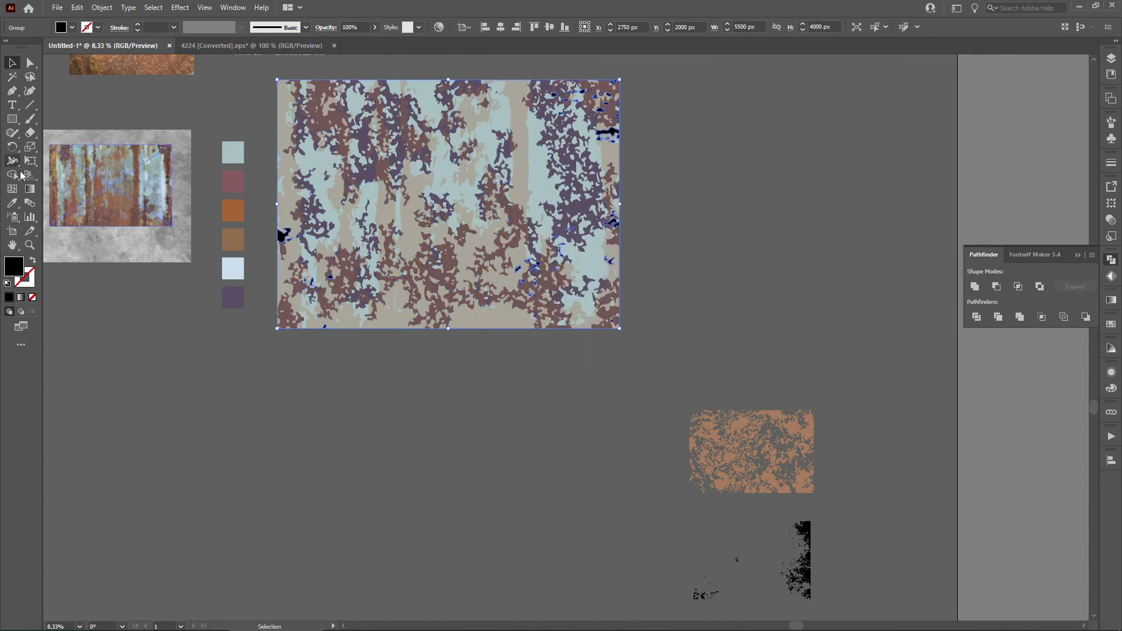
# Step: Recolour the speck texture with the pale blue from the fifth palette square and open its opacity for editing
pyautogui.click(19, 206)
pyautogui.click(232, 268)
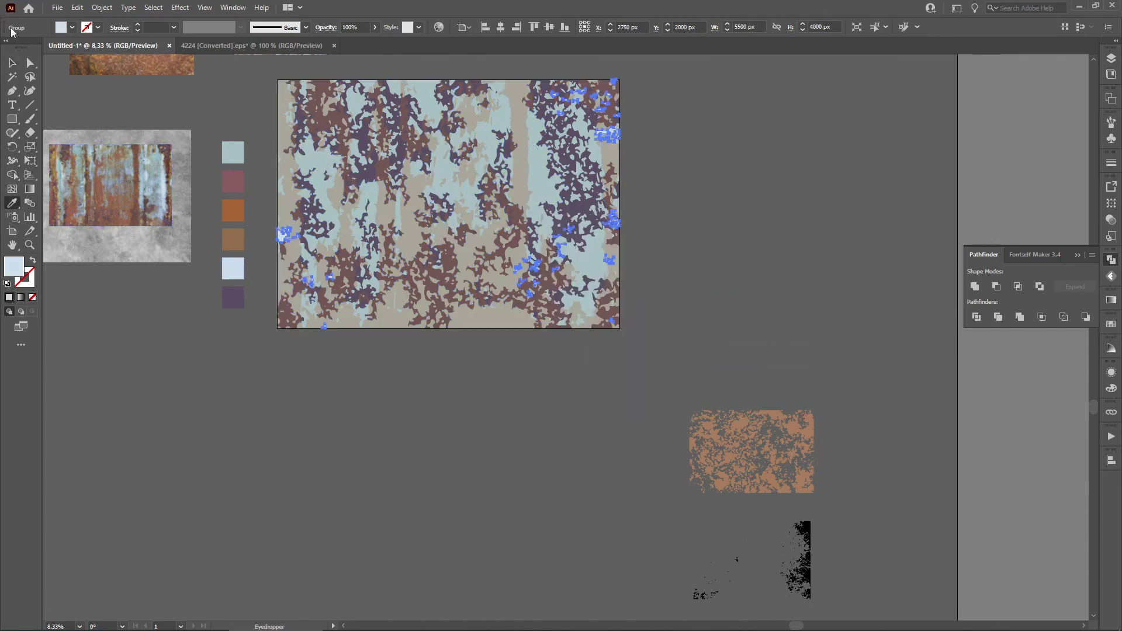
pyautogui.click(15, 64)
pyautogui.click(365, 25)
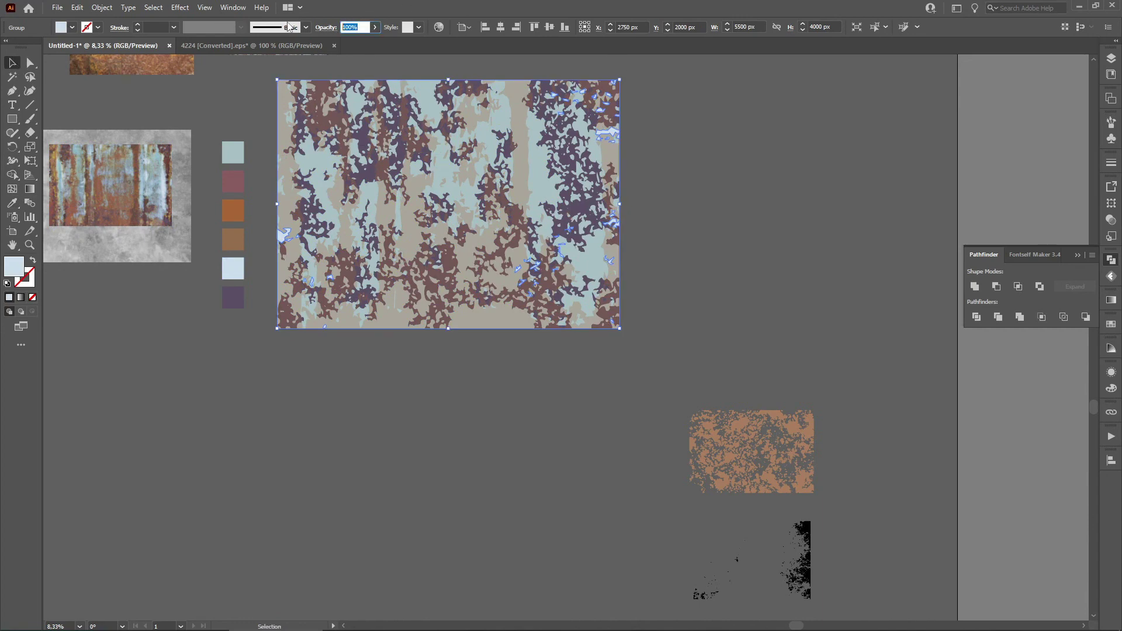
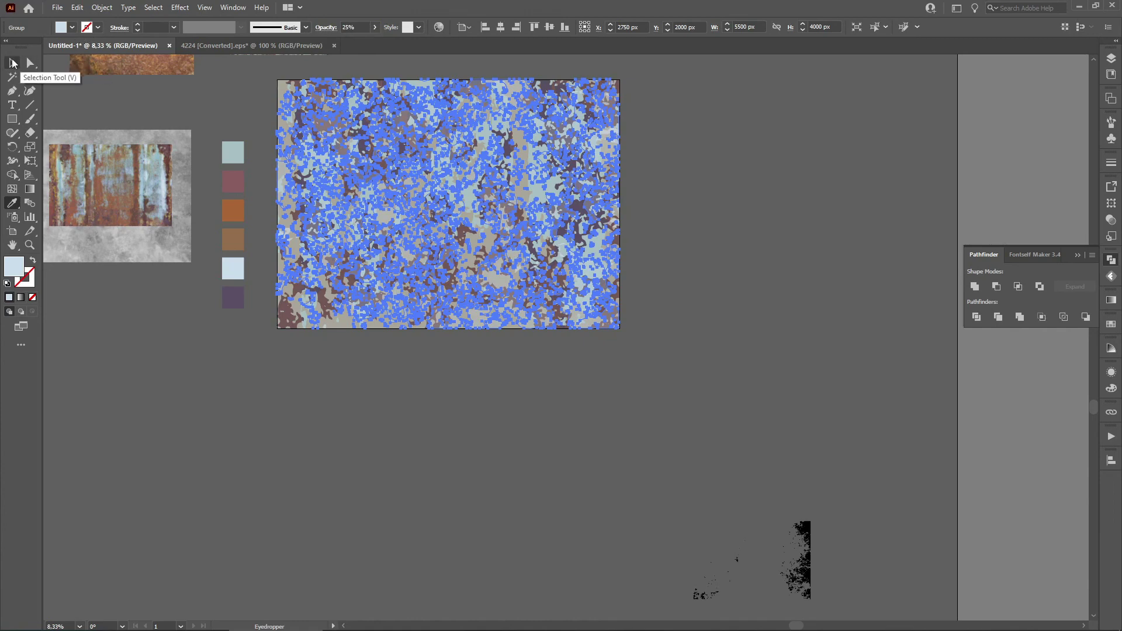
# Step: Bring the dense pale blue texture covering the artboard to the front and deselect it
pyautogui.rightClick(454, 211)
pyautogui.moveTo(513, 353)
pyautogui.click(591, 353)
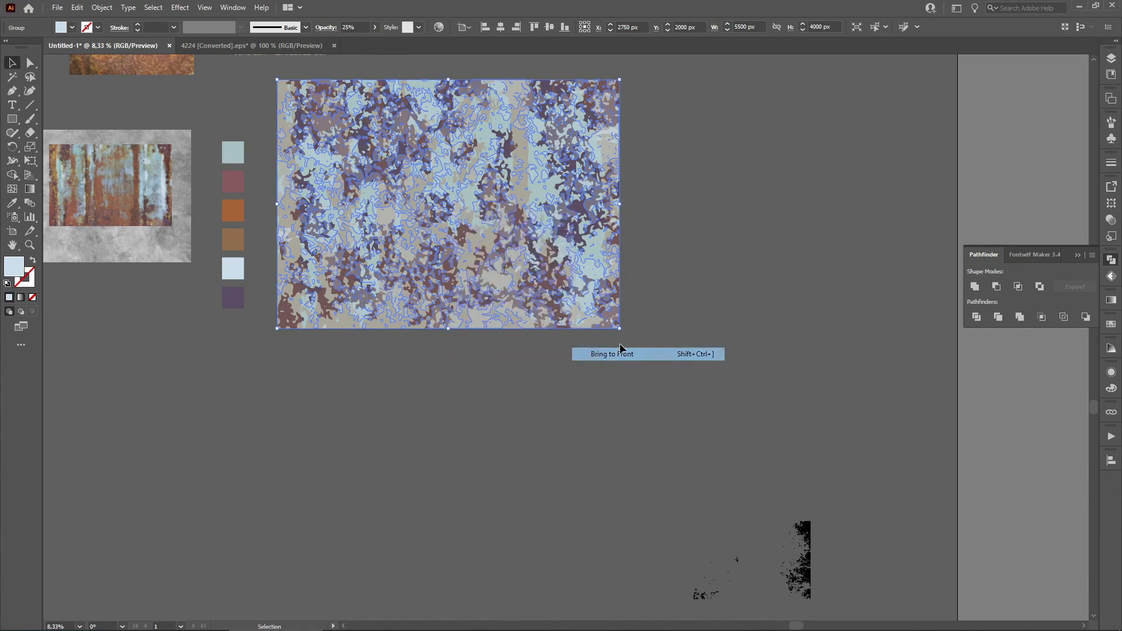
pyautogui.click(704, 264)
# Step: Move the remaining black edge texture below the artboard, then align it to the artboard's top and right edges
pyautogui.hotkey('ctrl', '-')
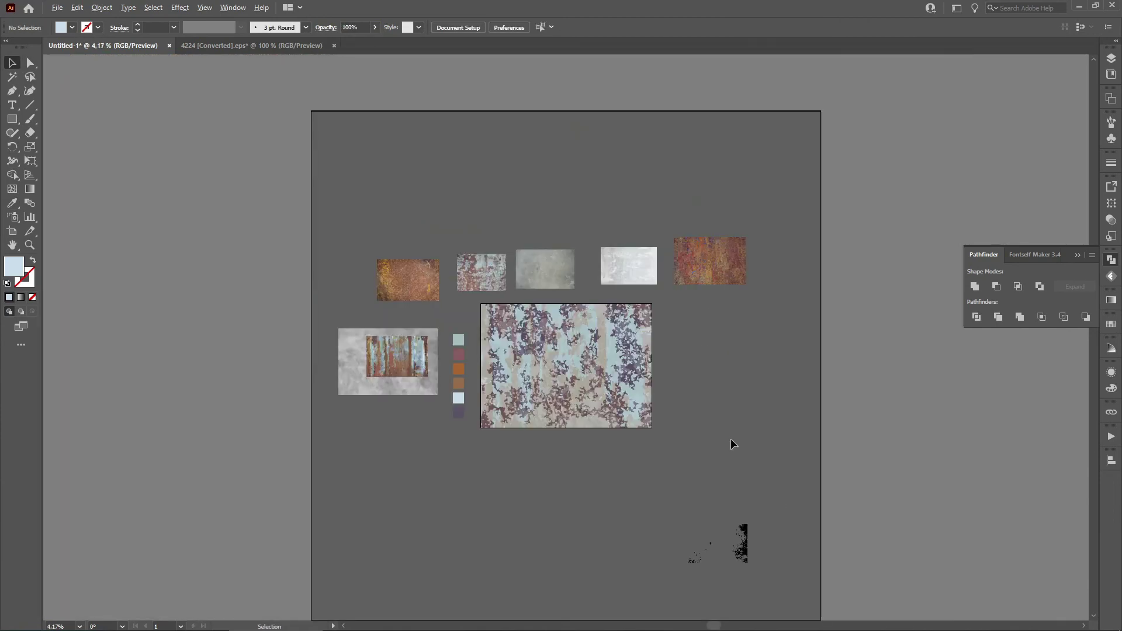
pyautogui.hotkey('ctrl', '+')
pyautogui.moveTo(723, 451); pyautogui.dragTo(678, 333)
pyautogui.moveTo(772, 441); pyautogui.dragTo(659, 348)
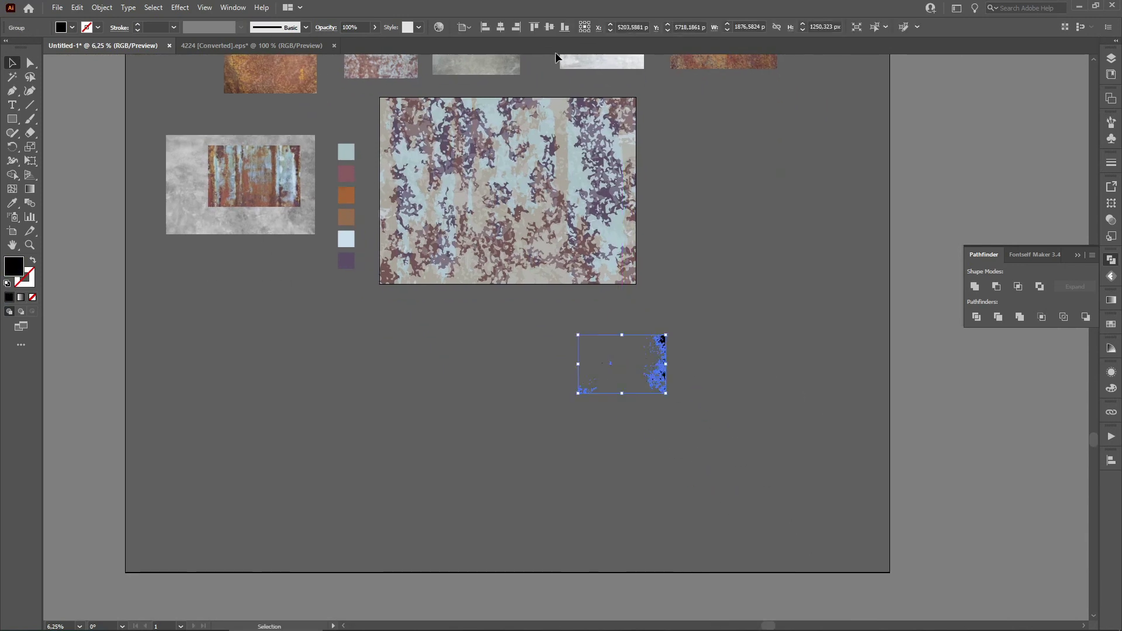
pyautogui.click(533, 27)
pyautogui.click(517, 27)
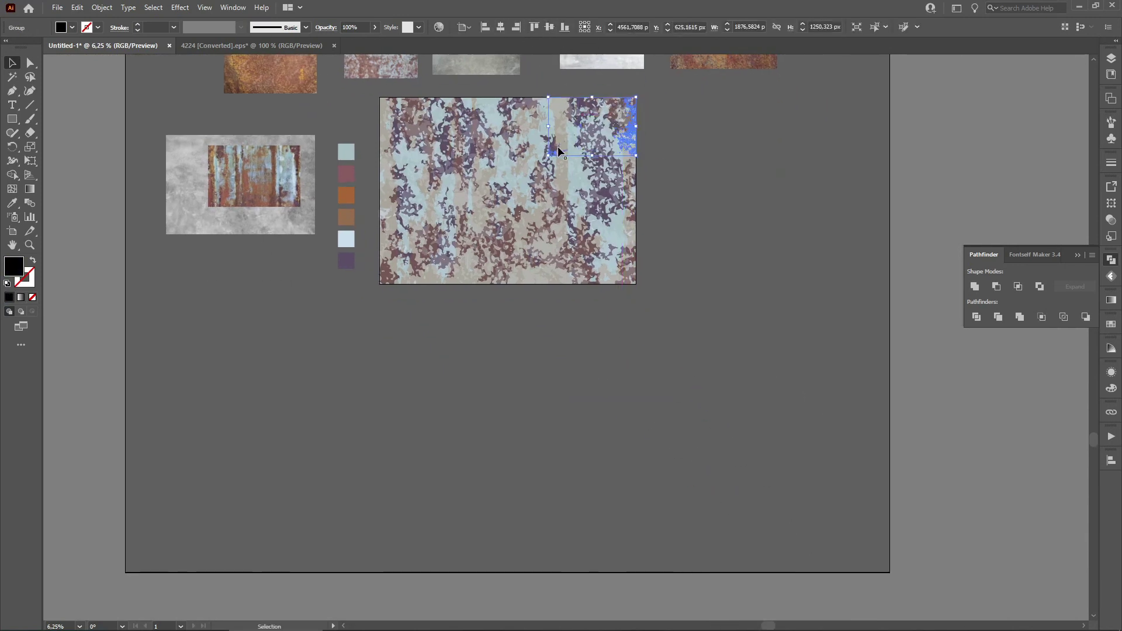
# Step: Bring the black edge texture to the front and stretch it over the artboard to about 5497 × 4000 px
pyautogui.rightClick(557, 146)
pyautogui.moveTo(614, 290)
pyautogui.click(738, 291)
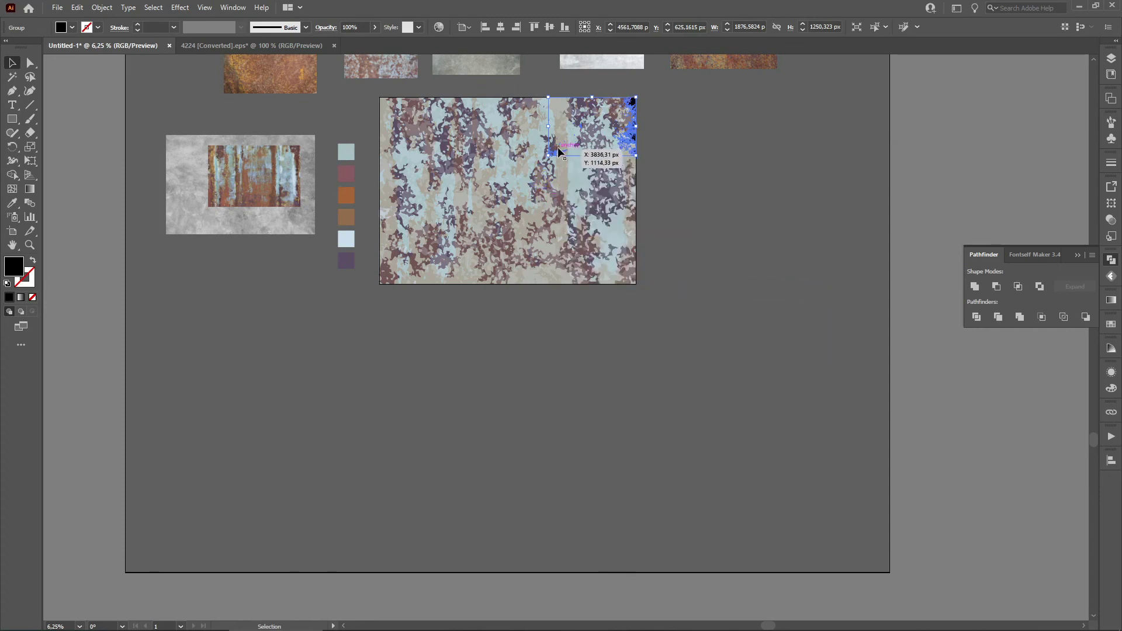
pyautogui.moveTo(548, 147); pyautogui.dragTo(381, 282)
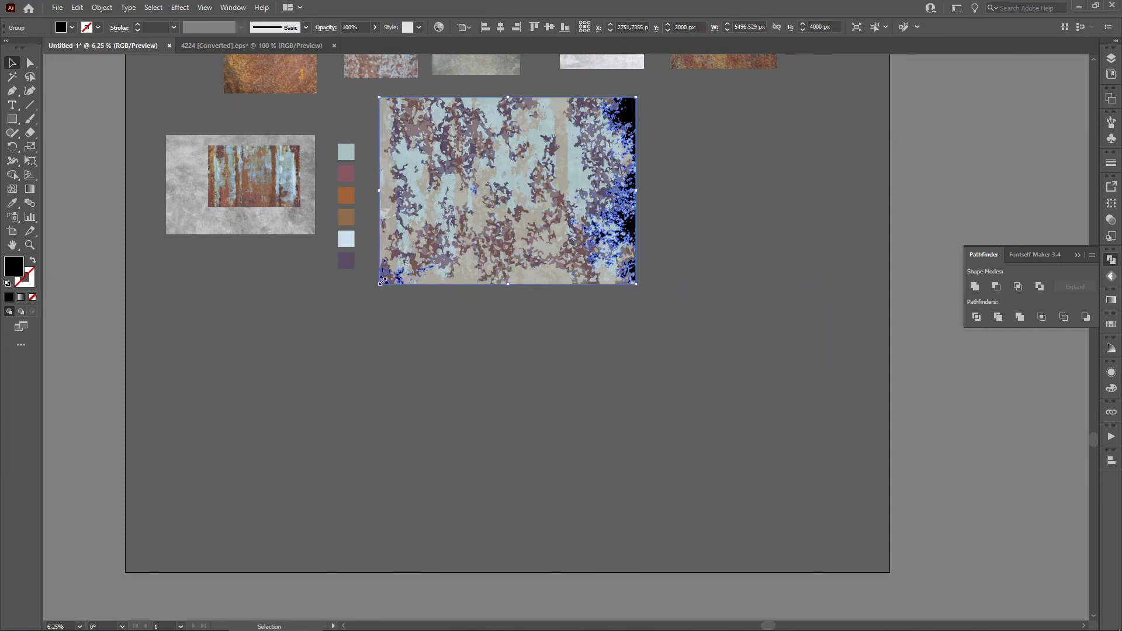
# Step: Recolour the edge texture with the purple palette square, then with the maroon one instead
pyautogui.click(11, 204)
pyautogui.click(350, 261)
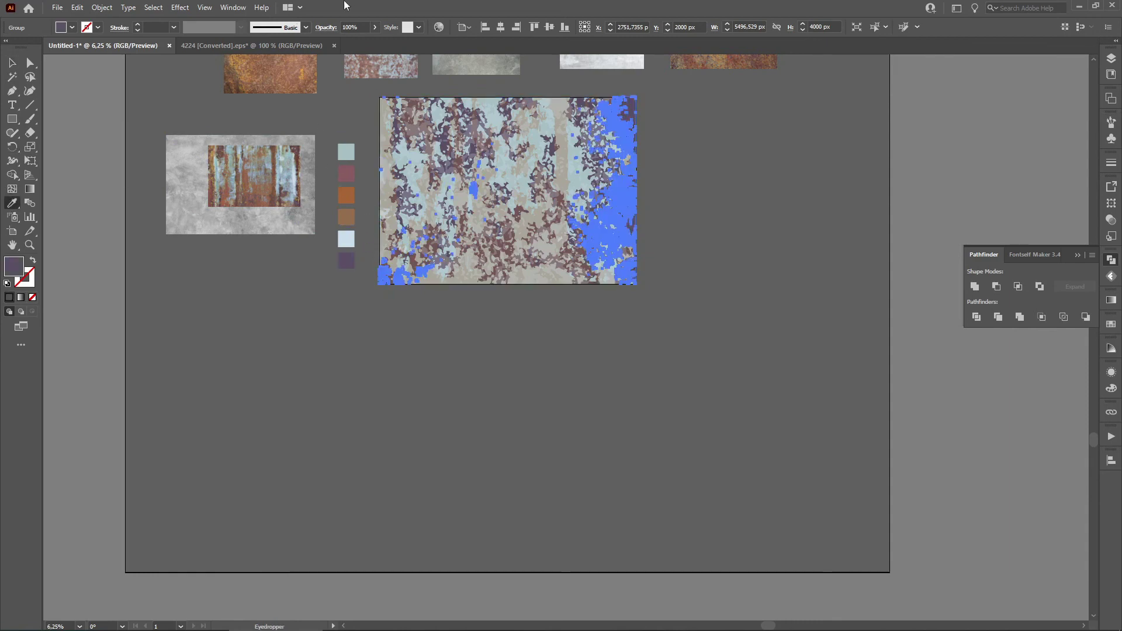
pyautogui.click(350, 173)
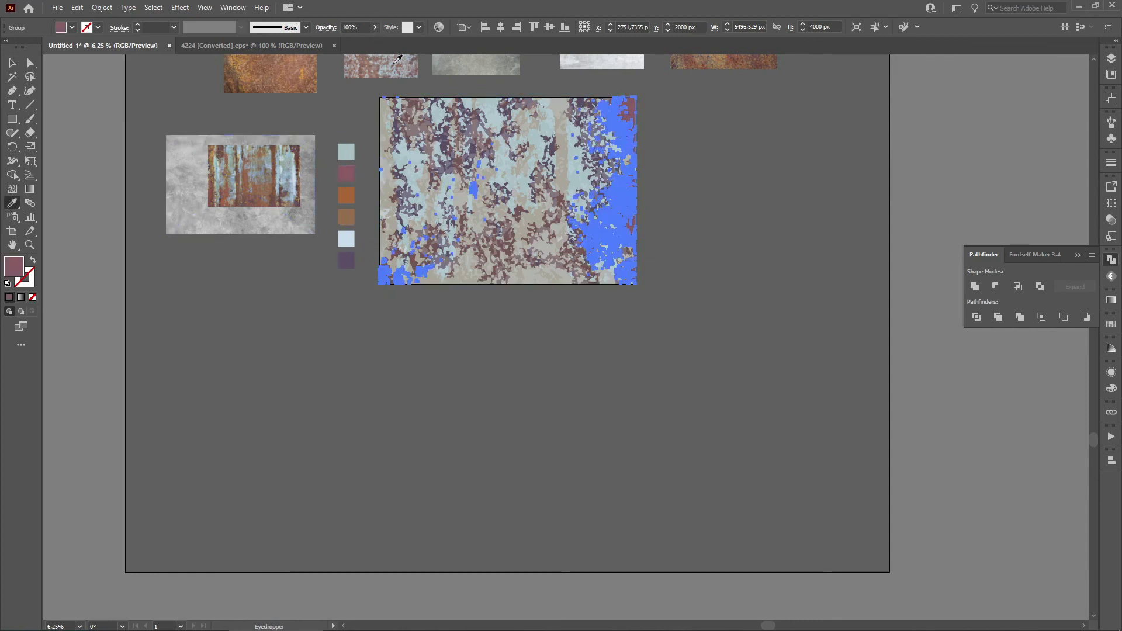
# Step: Set the maroon edge texture's opacity to 50% and deselect it
pyautogui.click(368, 27)
pyautogui.write('50')
pyautogui.press('Return')
pyautogui.click(11, 62)
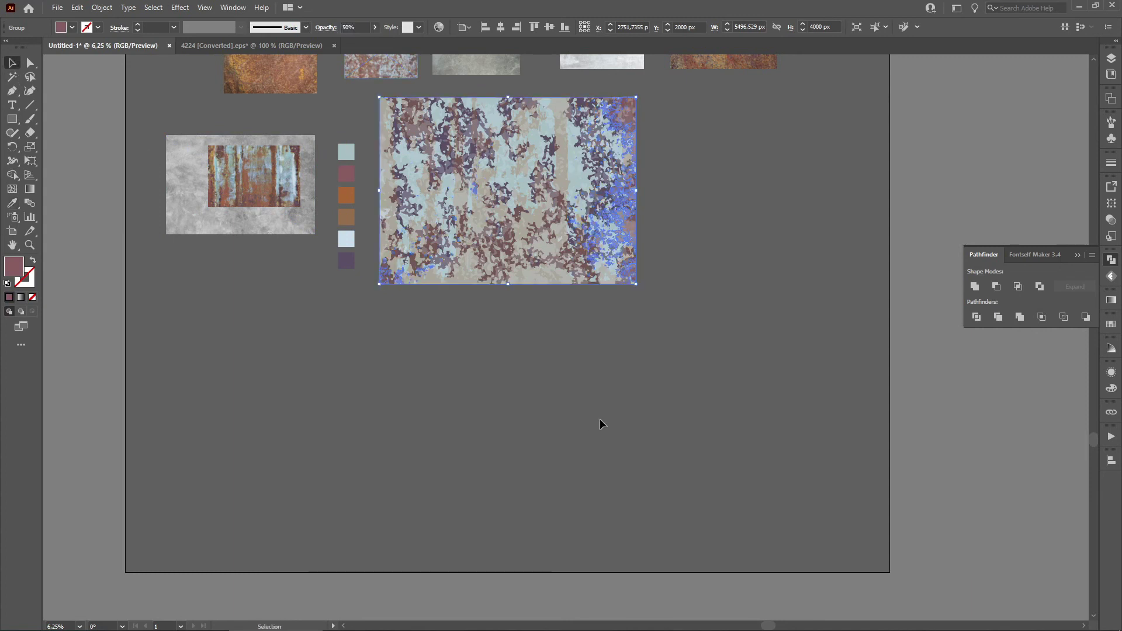
pyautogui.click(588, 418)
pyautogui.moveTo(633, 228); pyautogui.dragTo(674, 453)
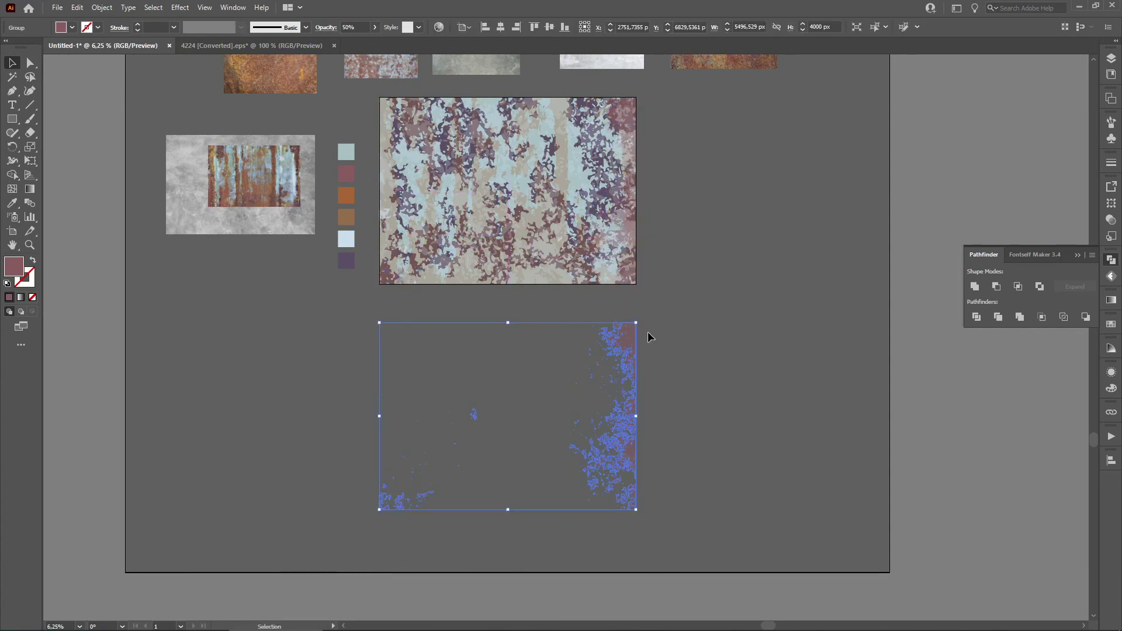
pyautogui.hotkey('ctrl', 'z')
pyautogui.click(670, 280)
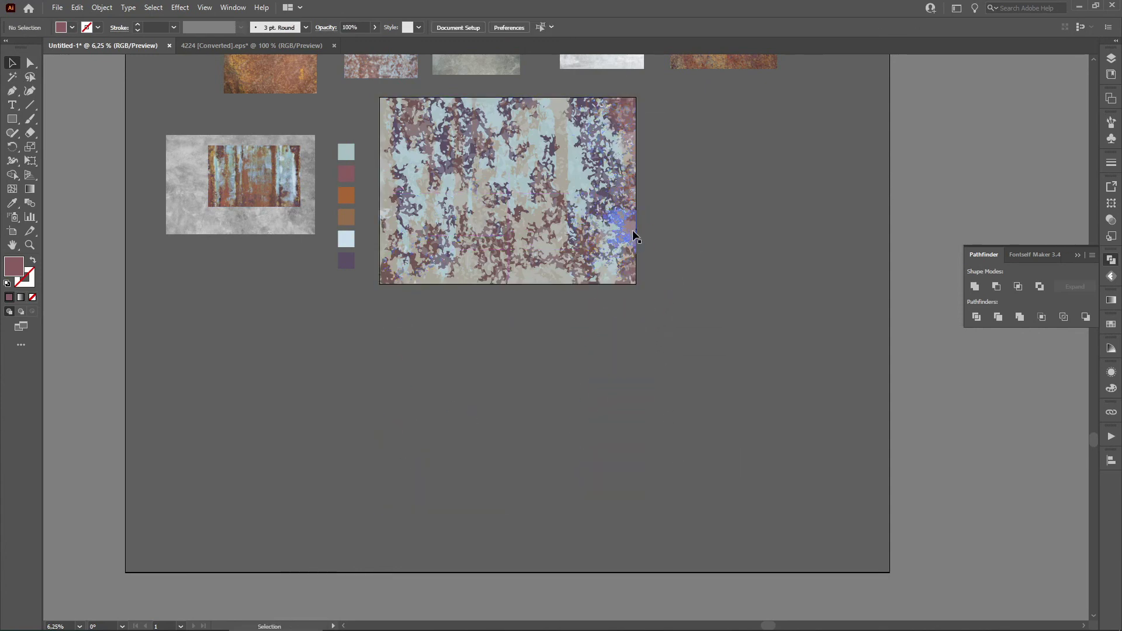
# Step: Duplicate the maroon edge texture below the artboard and try rotating the copy by half a turn
pyautogui.moveTo(631, 232); pyautogui.dragTo(670, 470)
pyautogui.click(671, 363)
pyautogui.click(629, 399)
pyautogui.moveTo(642, 345); pyautogui.dragTo(285, 498)
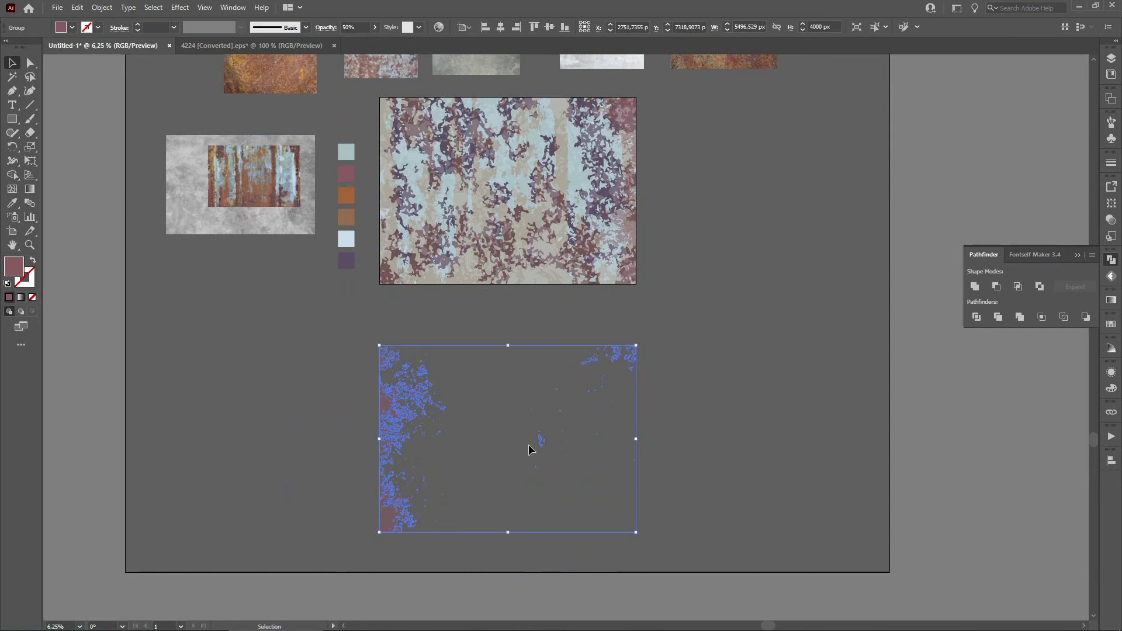
pyautogui.hotkey('ctrl', 'z')
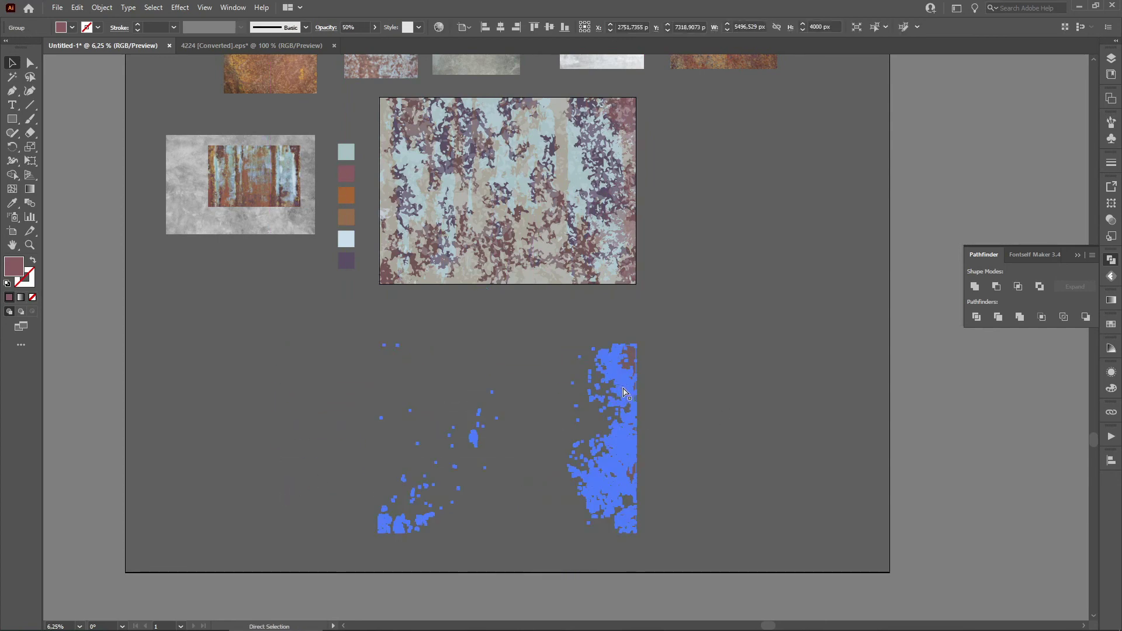
# Step: Reflect the copied maroon edge texture across the vertical axis
pyautogui.rightClick(630, 375)
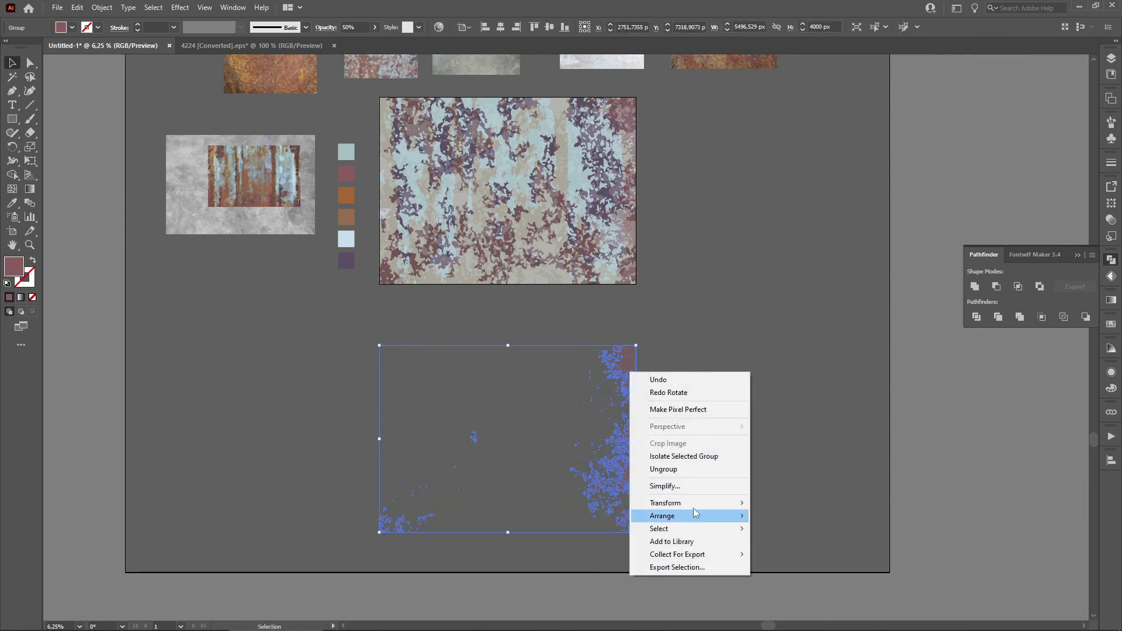
pyautogui.moveTo(732, 507)
pyautogui.click(780, 546)
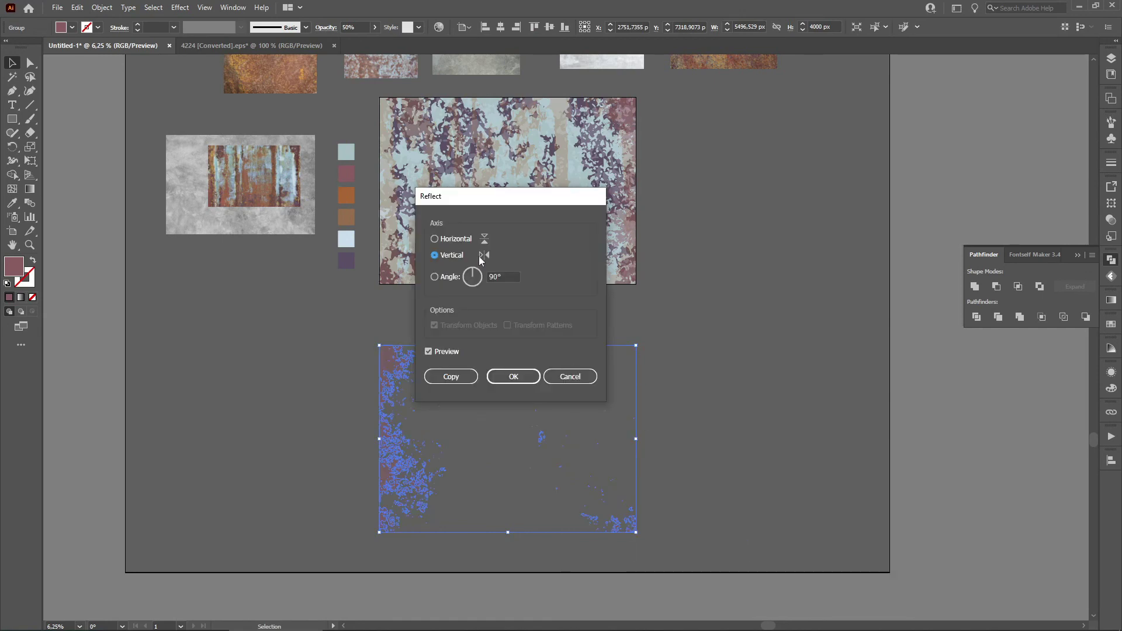
pyautogui.click(513, 377)
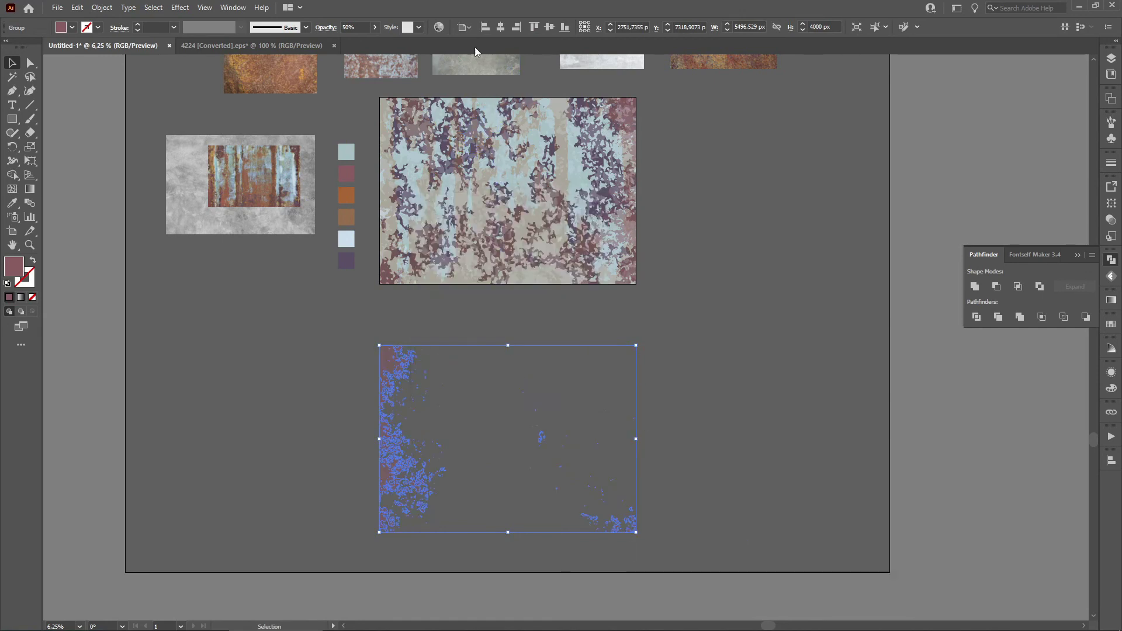
# Step: Align the mirrored edge texture to the artboard's left and top edges and bring it to the front
pyautogui.click(534, 27)
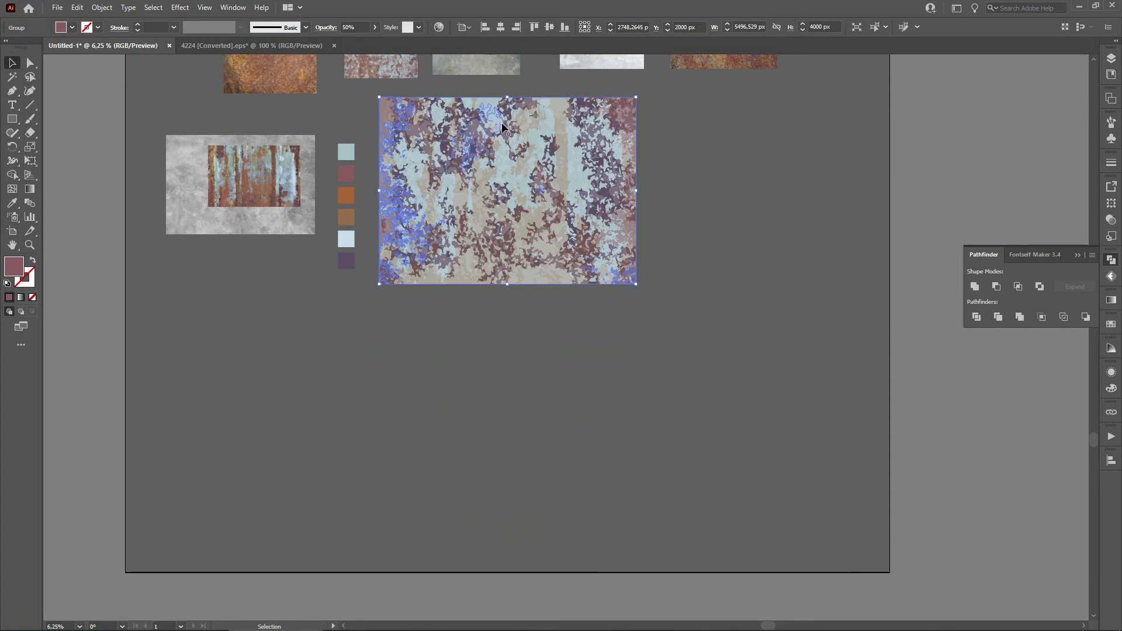
pyautogui.rightClick(508, 124)
pyautogui.moveTo(571, 268)
pyautogui.click(663, 265)
# Step: Recolour the mirrored edge texture with the orange palette square and set its opacity to 65%
pyautogui.click(11, 203)
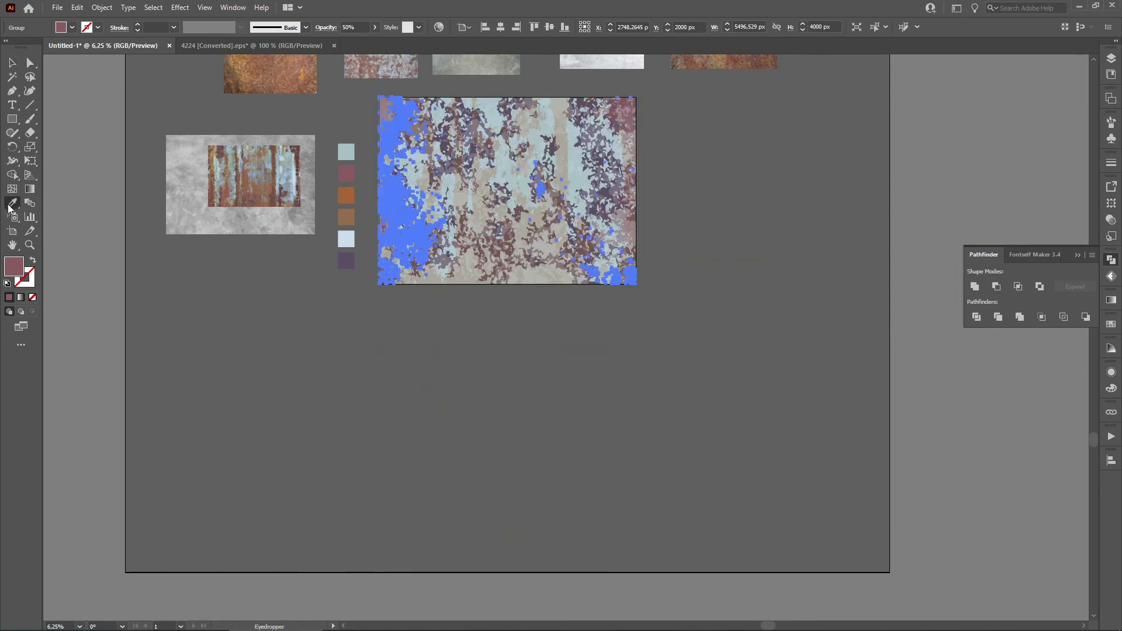
pyautogui.click(345, 198)
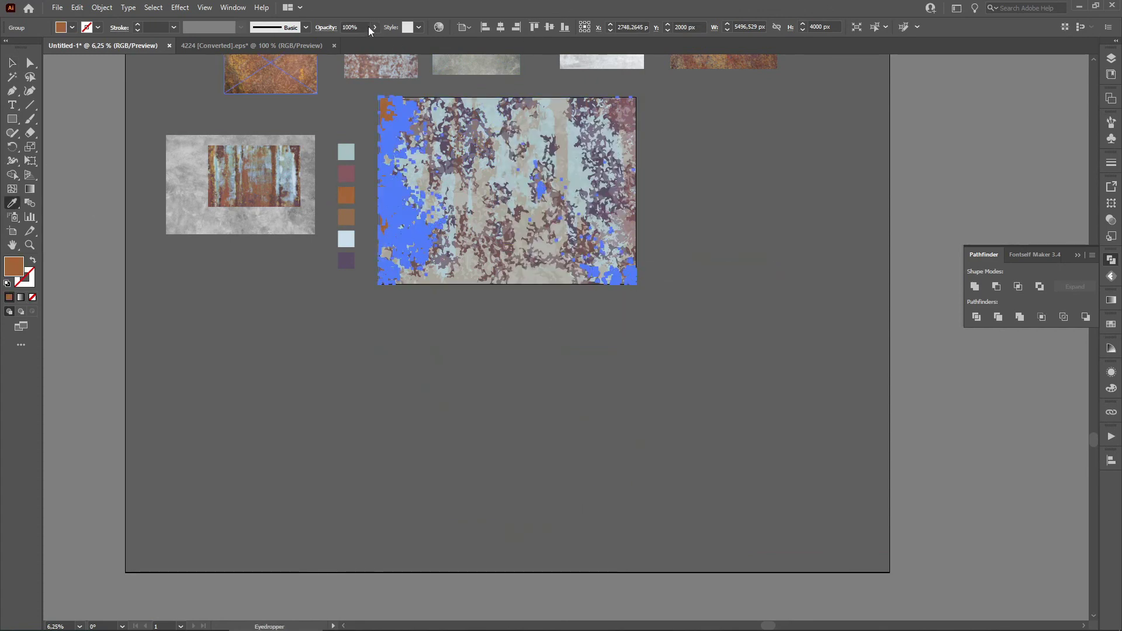
pyautogui.write('65')
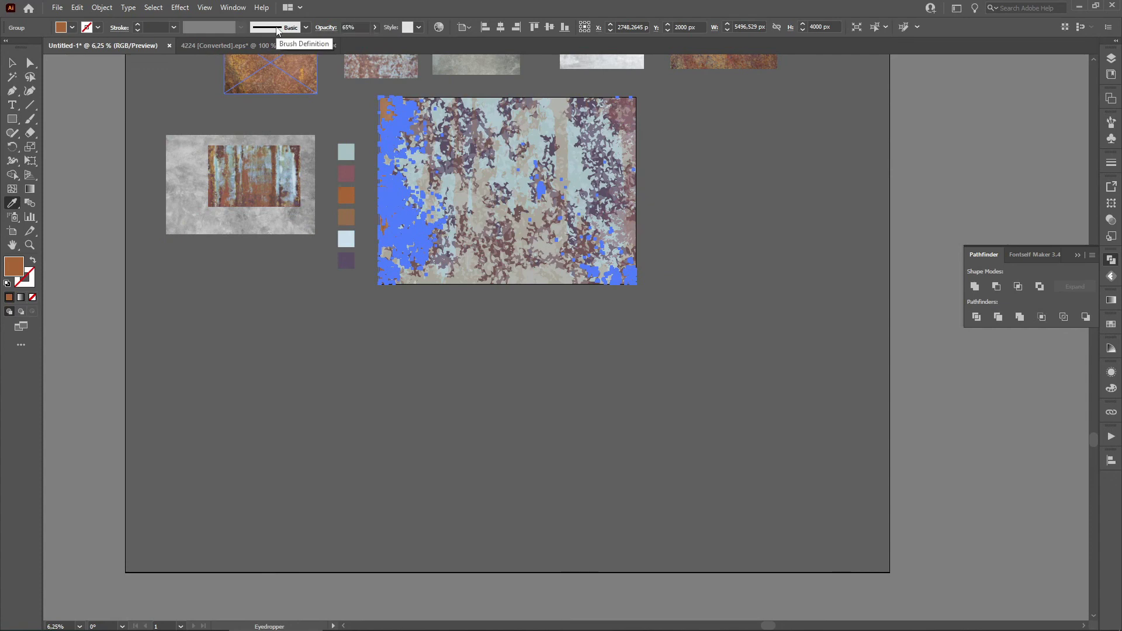
pyautogui.click(12, 62)
pyautogui.click(299, 334)
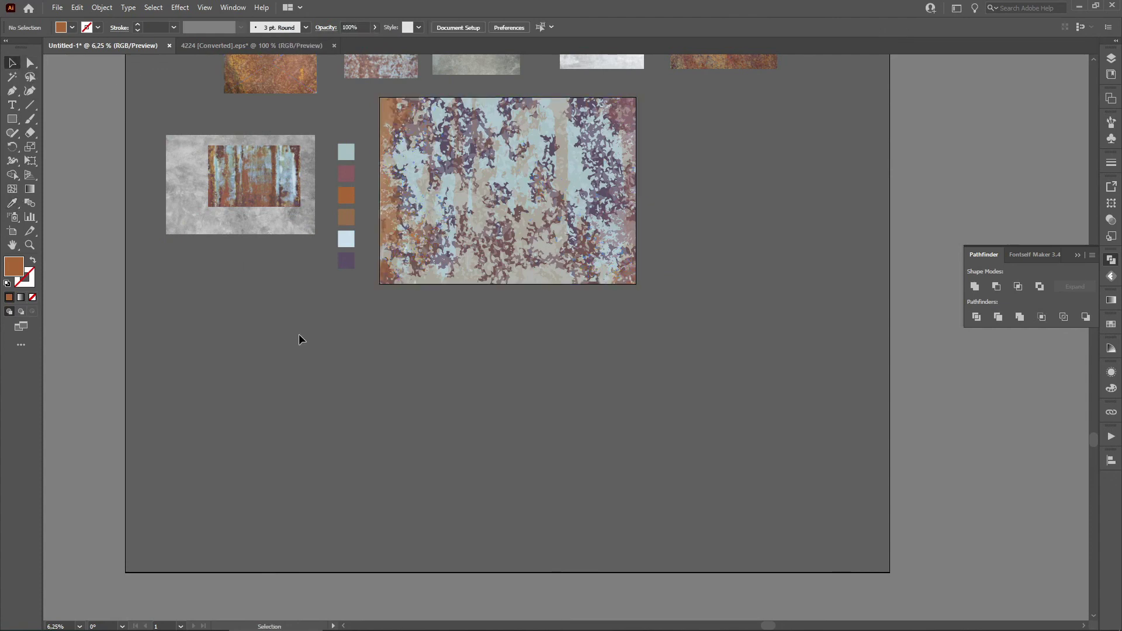
# Step: Duplicate the orange left-edge texture and place the copy below the artboard
pyautogui.scroll(3, 415, 64)
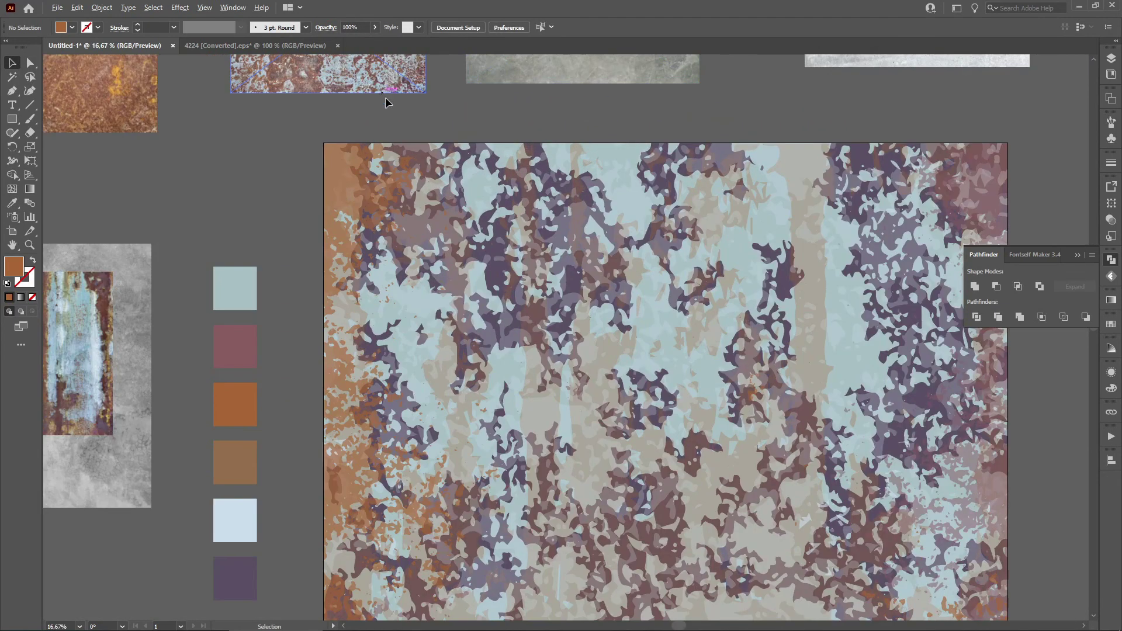
pyautogui.scroll(-2, 391, 99)
pyautogui.moveTo(880, 190); pyautogui.dragTo(869, 258)
pyautogui.click(409, 212)
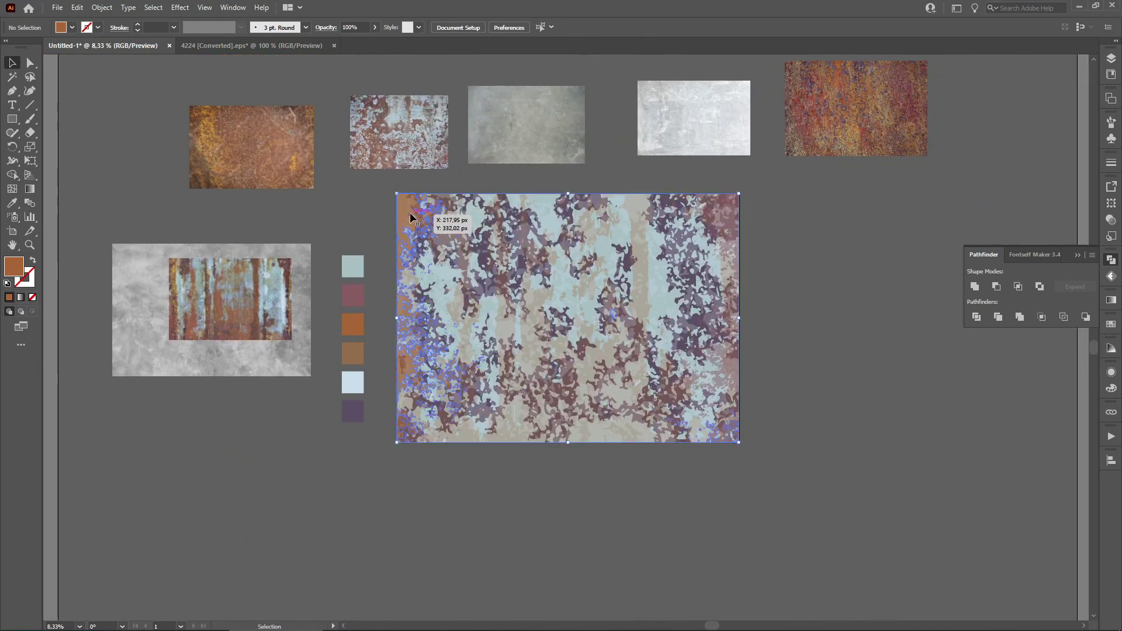
pyautogui.click(866, 303)
pyautogui.moveTo(687, 374); pyautogui.dragTo(638, 283)
pyautogui.moveTo(354, 127); pyautogui.dragTo(401, 440)
pyautogui.moveTo(669, 385); pyautogui.dragTo(648, 240)
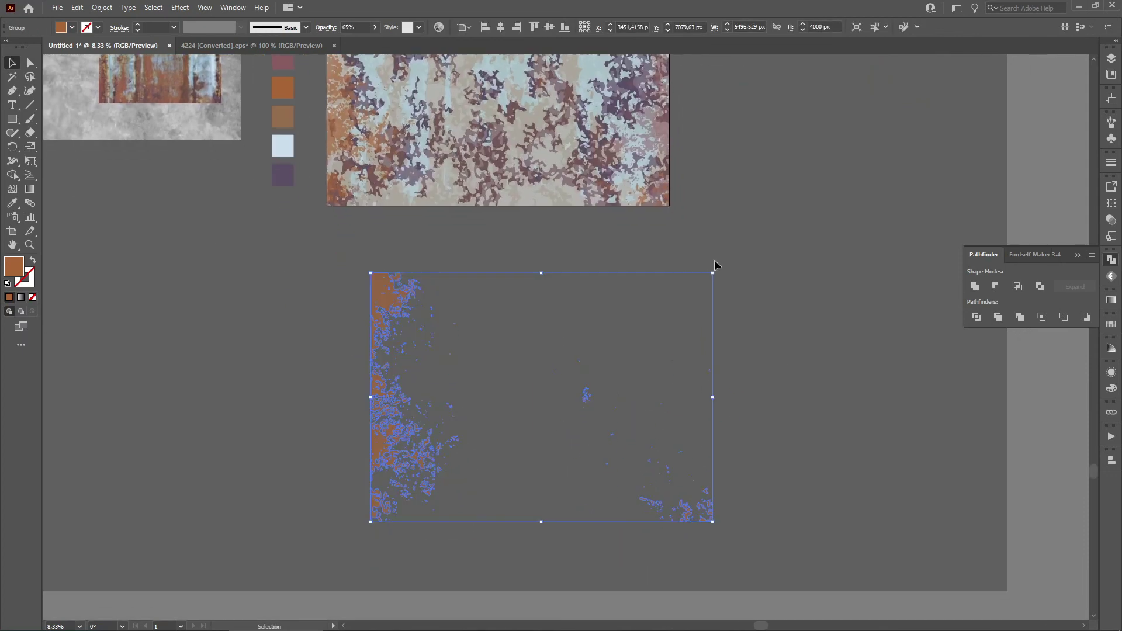
# Step: Rotate the orange copy by a quarter turn and resize it to about 5496.5 by 4000 px
pyautogui.moveTo(717, 266); pyautogui.dragTo(639, 518)
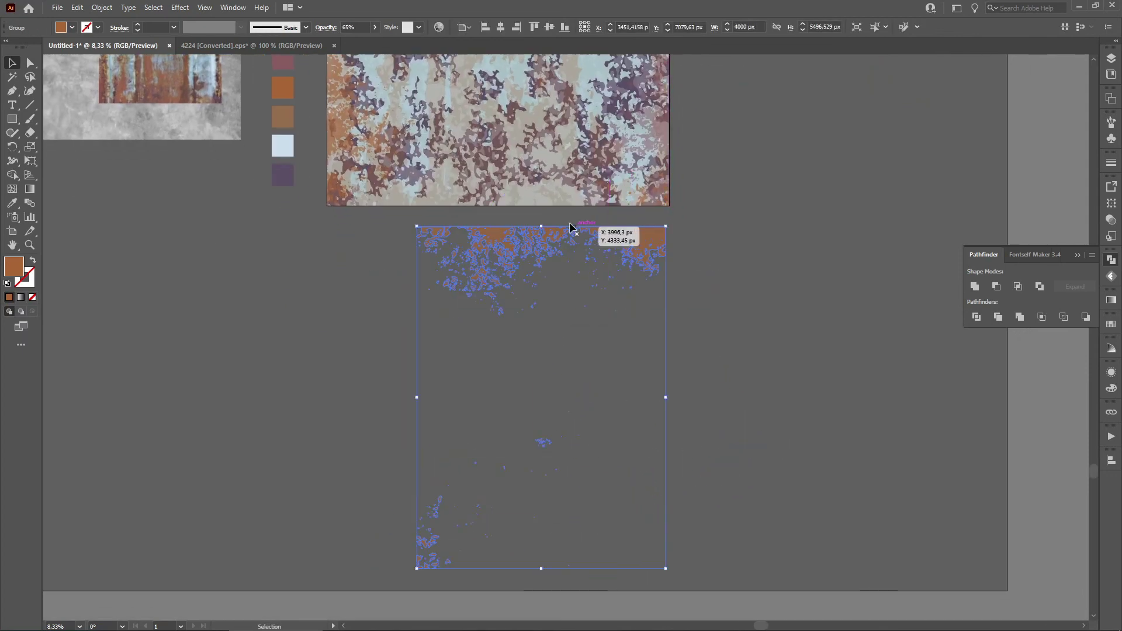
pyautogui.moveTo(542, 226); pyautogui.dragTo(472, 158)
pyautogui.moveTo(461, 188); pyautogui.dragTo(507, 430)
# Step: Align the rotated orange copy to the artboard's left and top edges
pyautogui.click(484, 27)
pyautogui.click(533, 27)
pyautogui.moveTo(438, 156); pyautogui.dragTo(345, 32)
pyautogui.moveTo(534, 214); pyautogui.dragTo(623, 325)
# Step: Recolour the top-edge texture with the pale blue palette square and set its opacity to 40%
pyautogui.press('i')
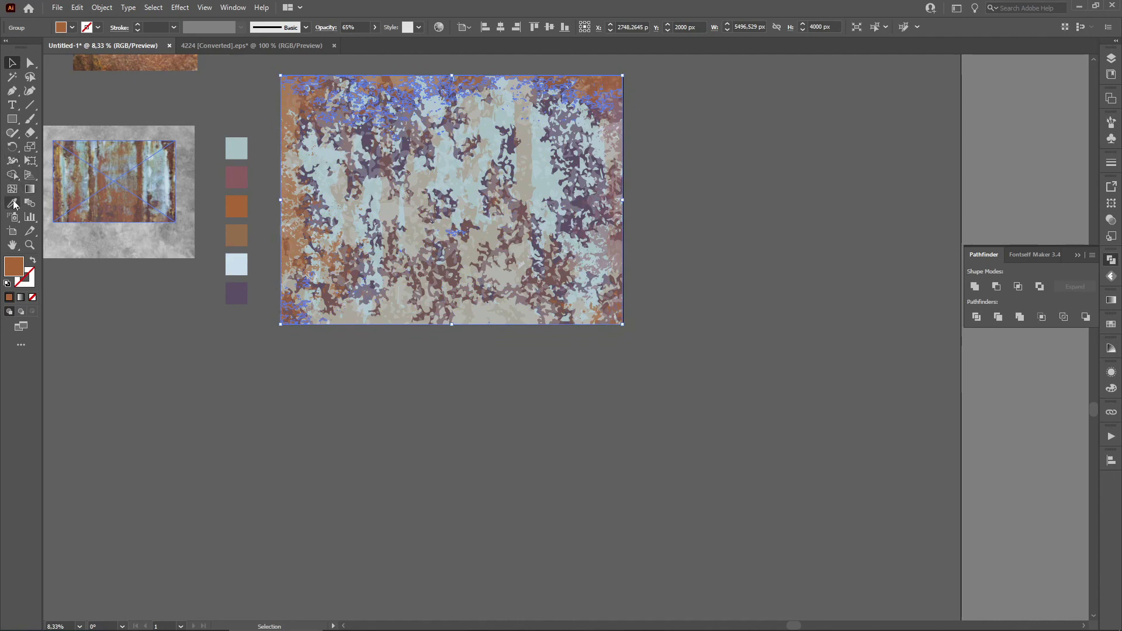
pyautogui.click(242, 143)
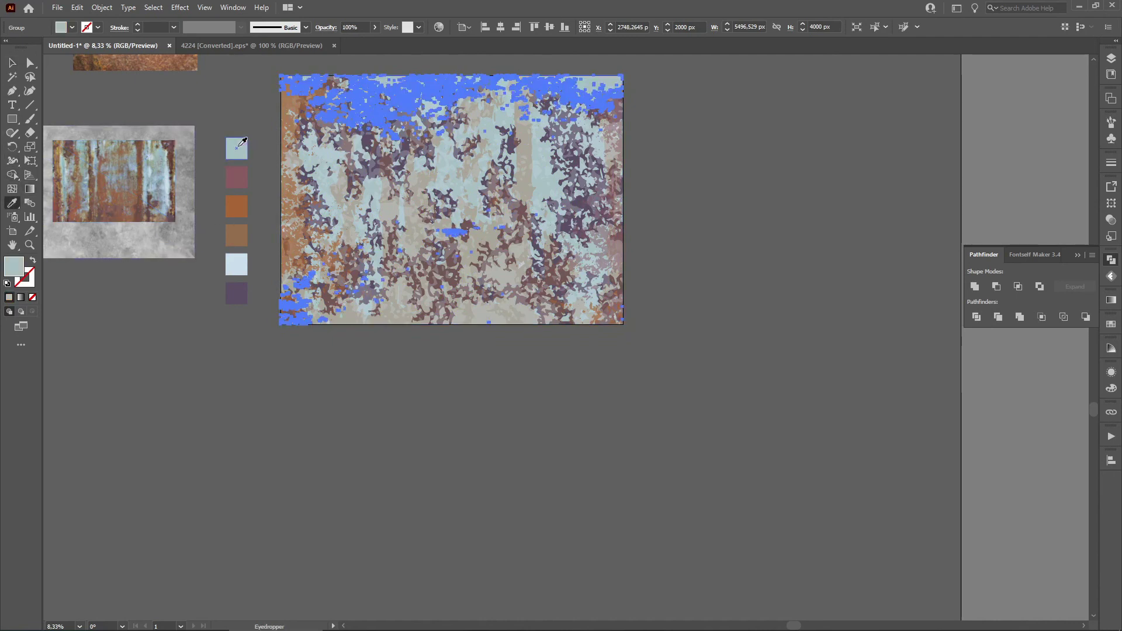
pyautogui.click(243, 258)
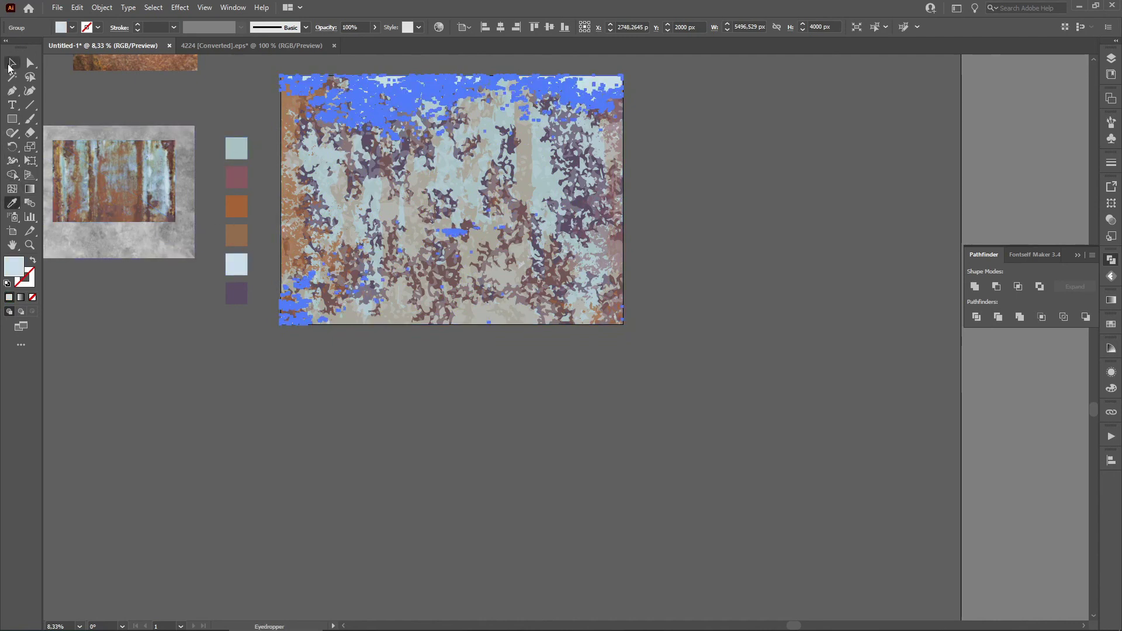
pyautogui.click(8, 65)
pyautogui.click(361, 25)
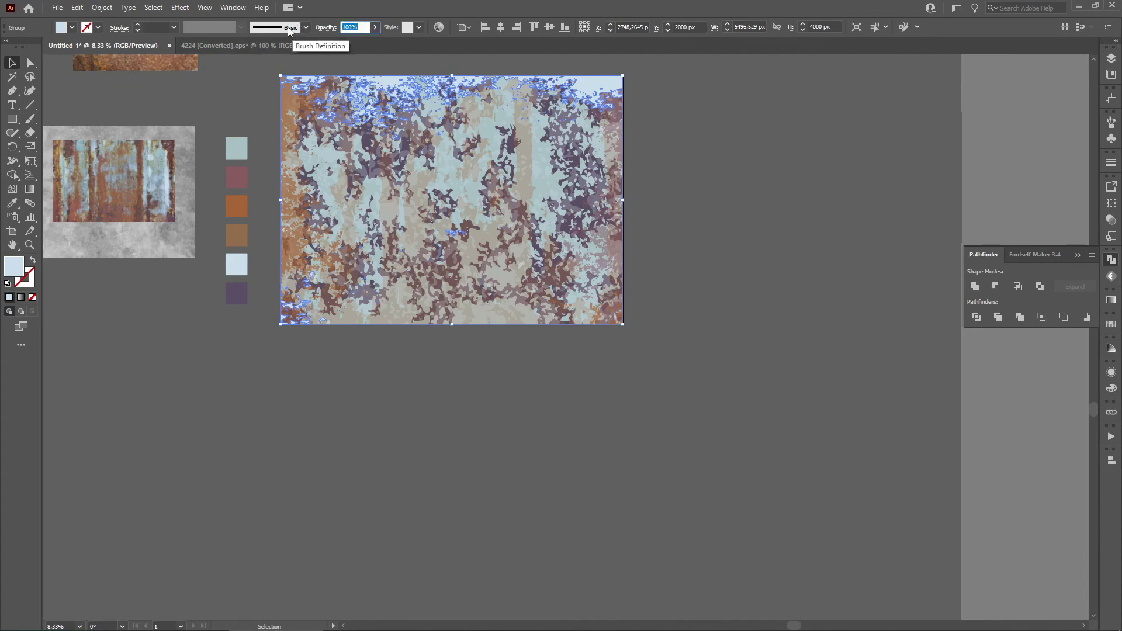
pyautogui.press('Return')
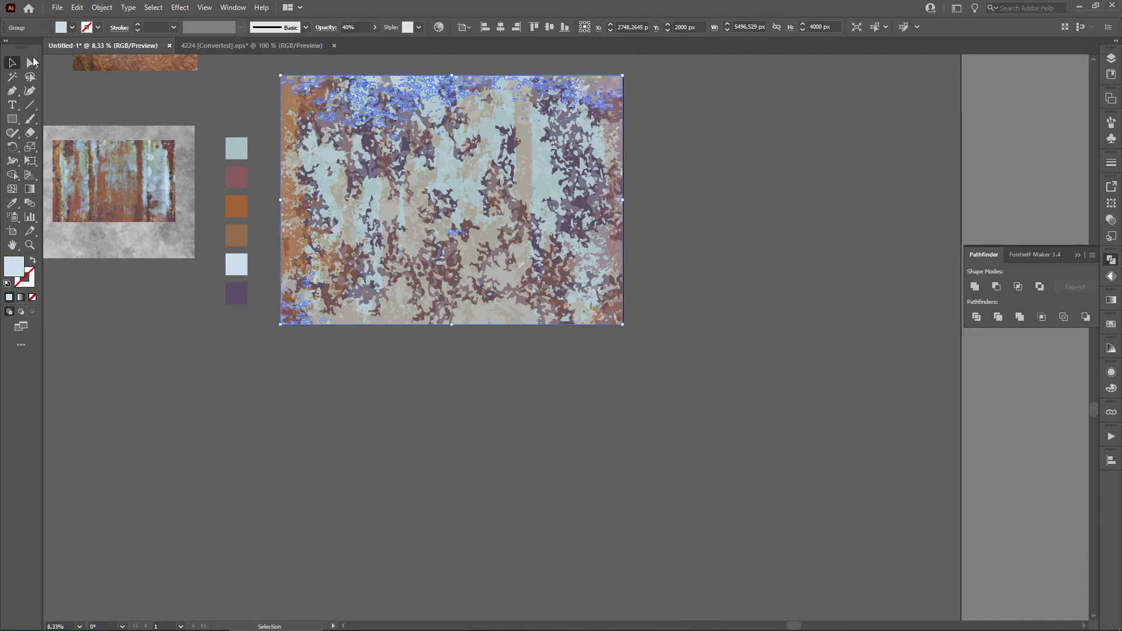
pyautogui.click(417, 418)
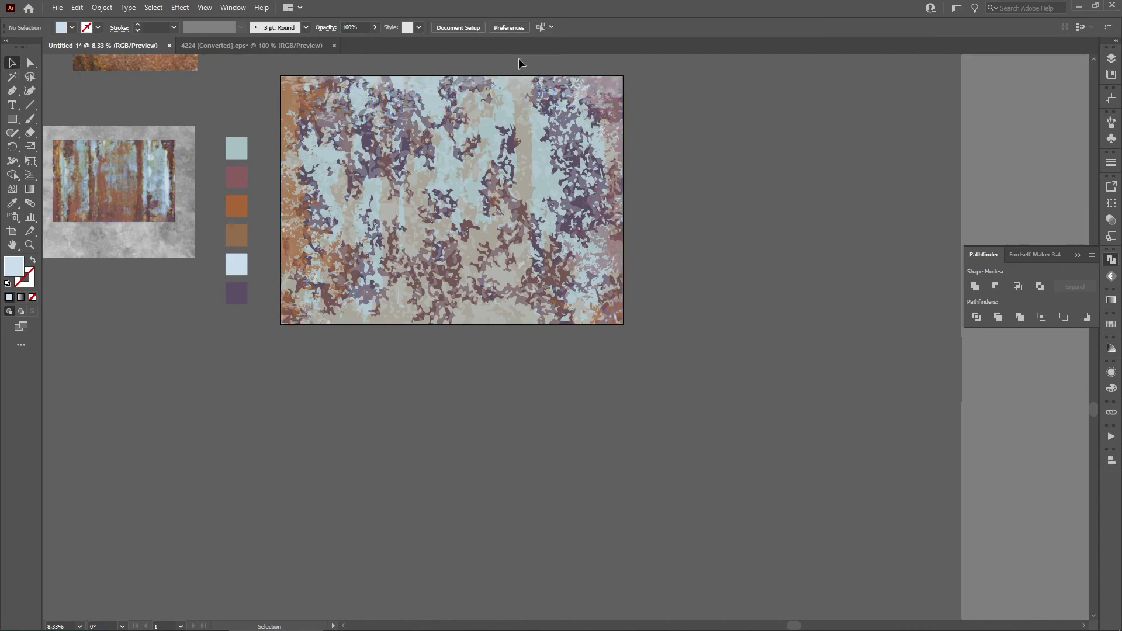
# Step: Bring the pale blue top-edge texture to the front and set its opacity to 70%
pyautogui.click(433, 88)
pyautogui.rightClick(435, 89)
pyautogui.moveTo(514, 228)
pyautogui.click(643, 228)
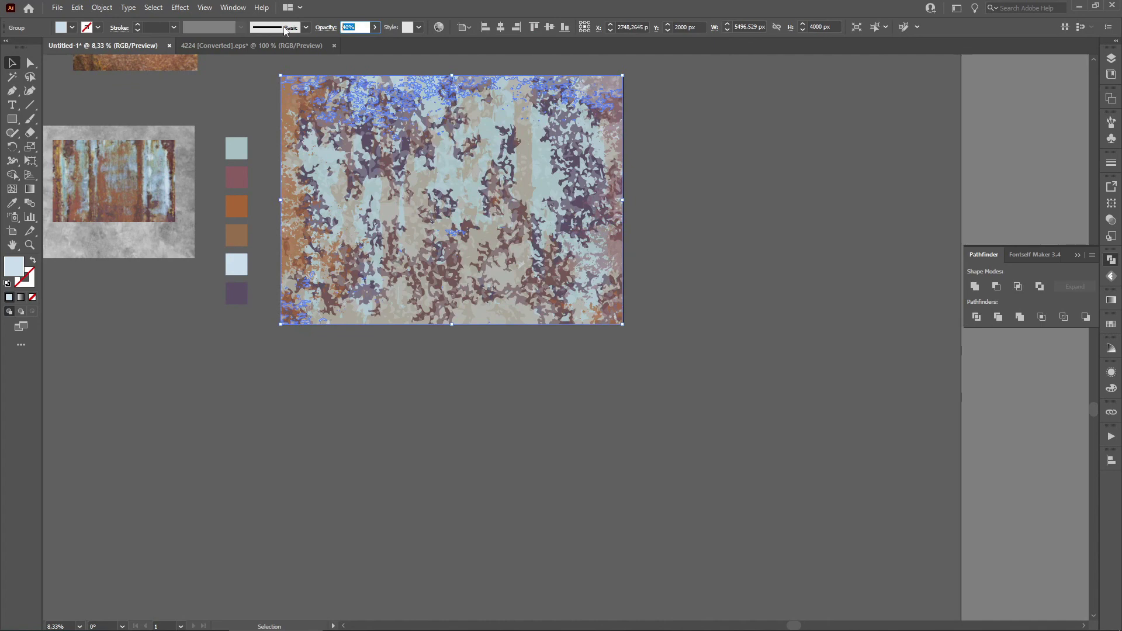
pyautogui.write('70')
pyautogui.press('Return')
pyautogui.click(832, 250)
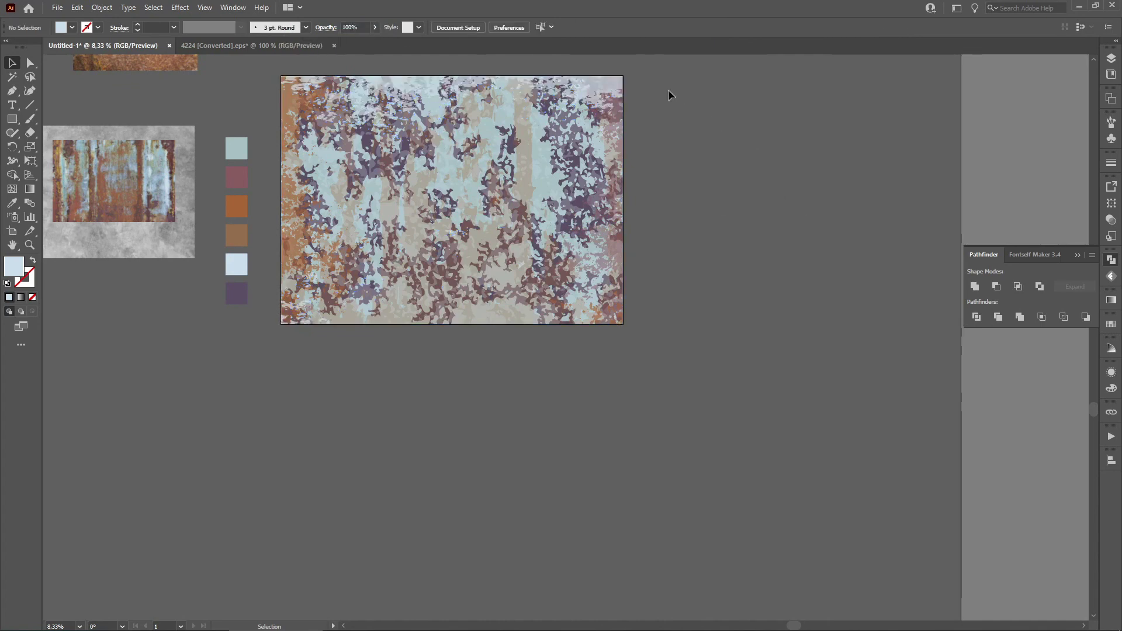
# Step: Duplicate the pale blue top-edge texture below the artboard and rotate the copy by half a turn
pyautogui.moveTo(608, 82); pyautogui.dragTo(606, 425)
pyautogui.scroll(-2, 675, 422)
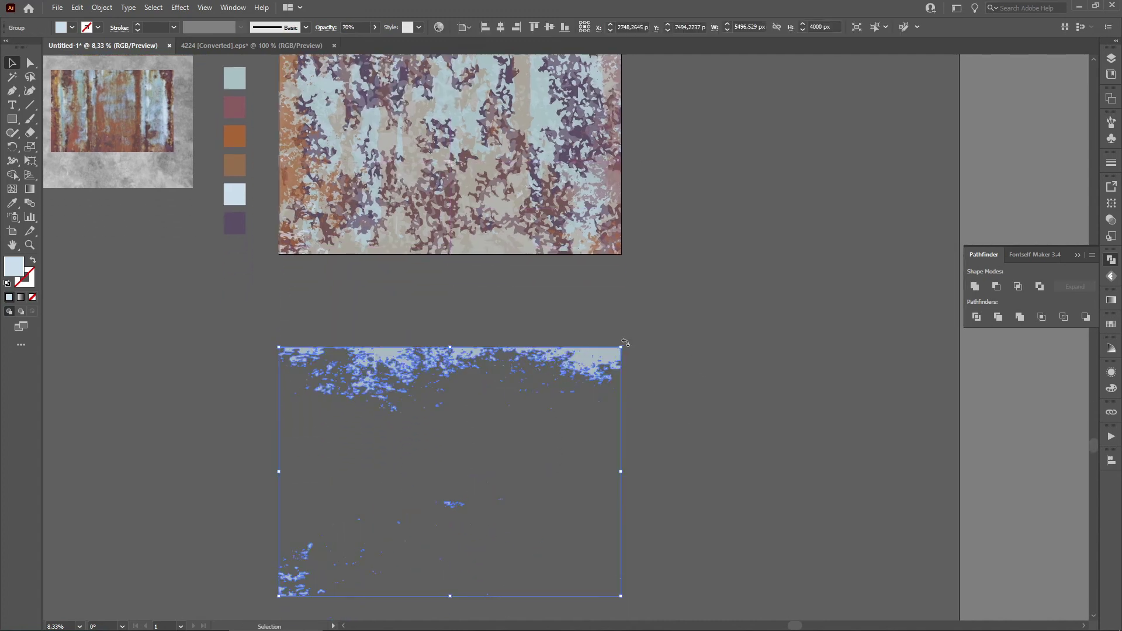
pyautogui.moveTo(625, 342); pyautogui.dragTo(196, 559)
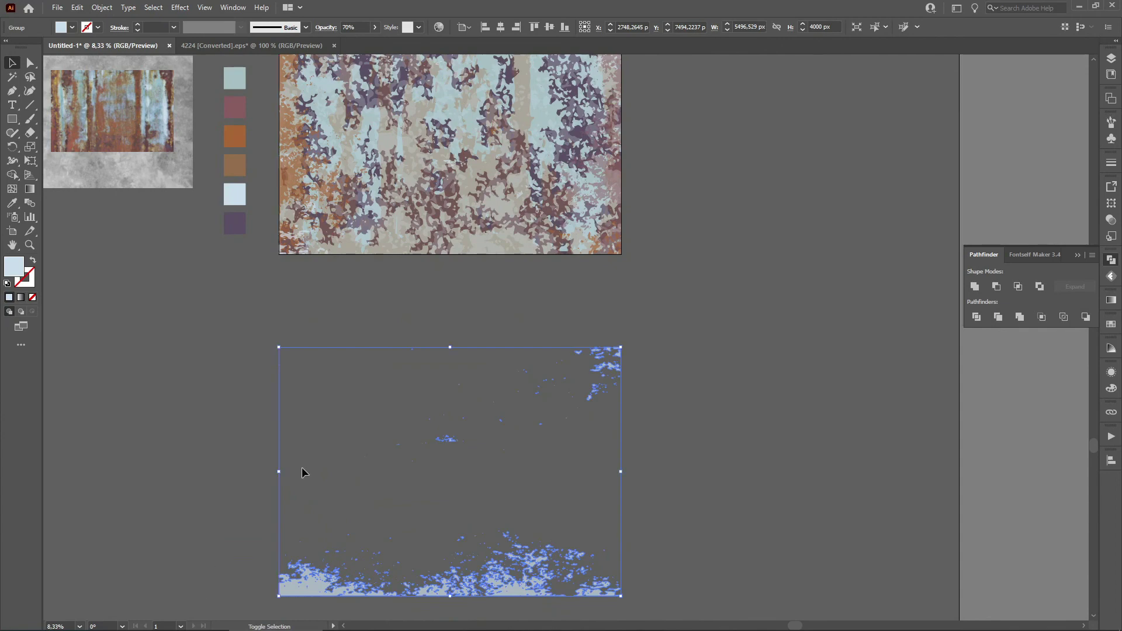
# Step: Align the rotated pale blue copy to the artboard's bottom edge and deselect it
pyautogui.click(563, 30)
pyautogui.click(322, 397)
pyautogui.scroll(3, 773, 466)
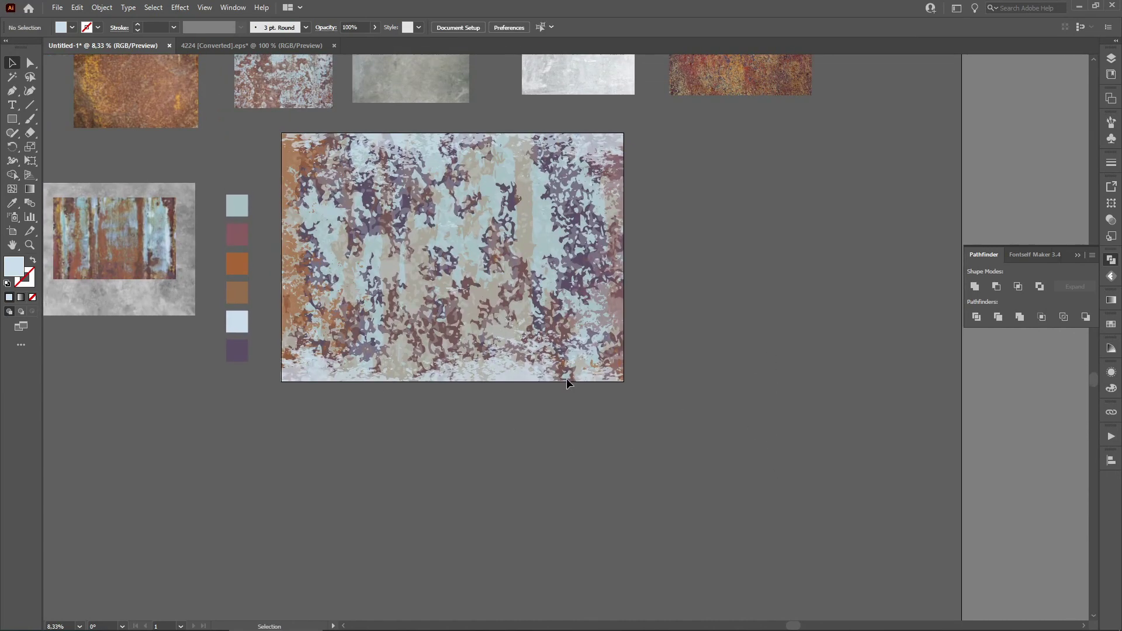
# Step: Try moving the purple background rectangle out of the layered artwork and undo the move
pyautogui.scroll(-3, 676, 405)
pyautogui.scroll(-1, 696, 393)
pyautogui.scroll(2, 495, 246)
pyautogui.scroll(6, 495, 247)
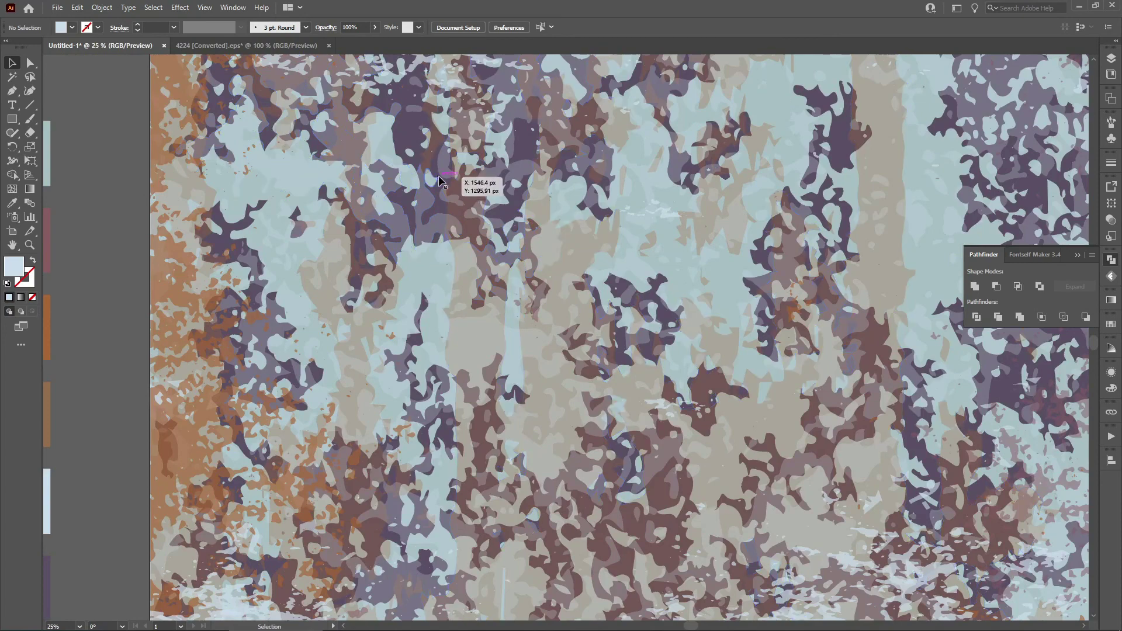
pyautogui.moveTo(439, 180); pyautogui.dragTo(361, 239)
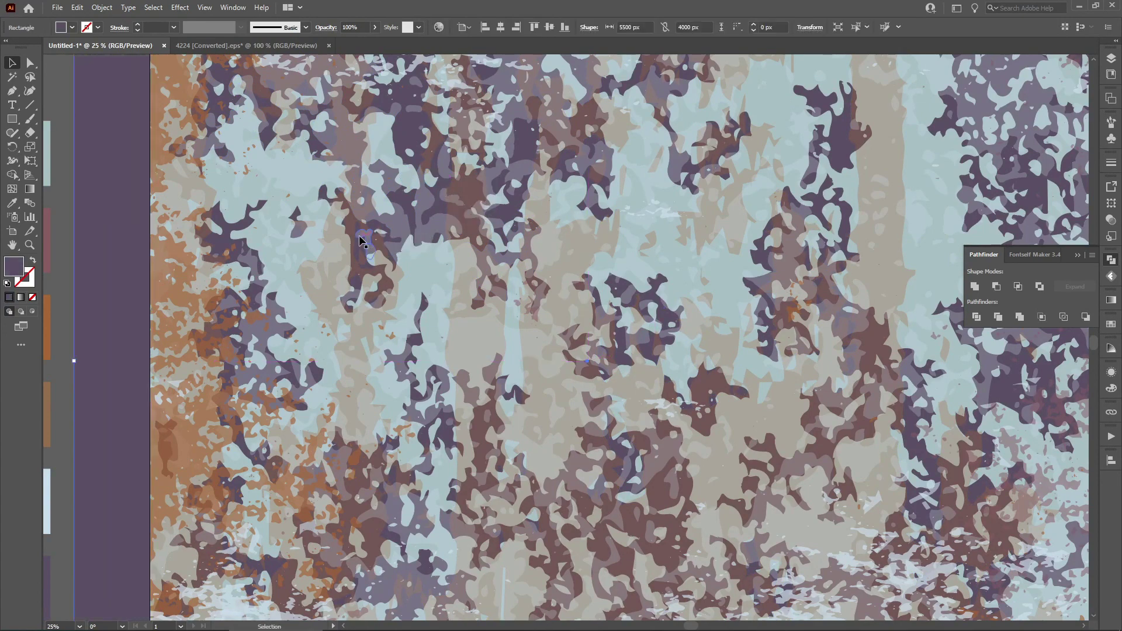
pyautogui.scroll(-4, 454, 250)
pyautogui.moveTo(486, 359); pyautogui.dragTo(737, 519)
pyautogui.hotkey('ctrl', 'z')
pyautogui.hotkey('ctrl', 'z')
# Step: Try recolouring the purple background rectangle with the maroon and pale teal palette squares
pyautogui.scroll(1, 462, 237)
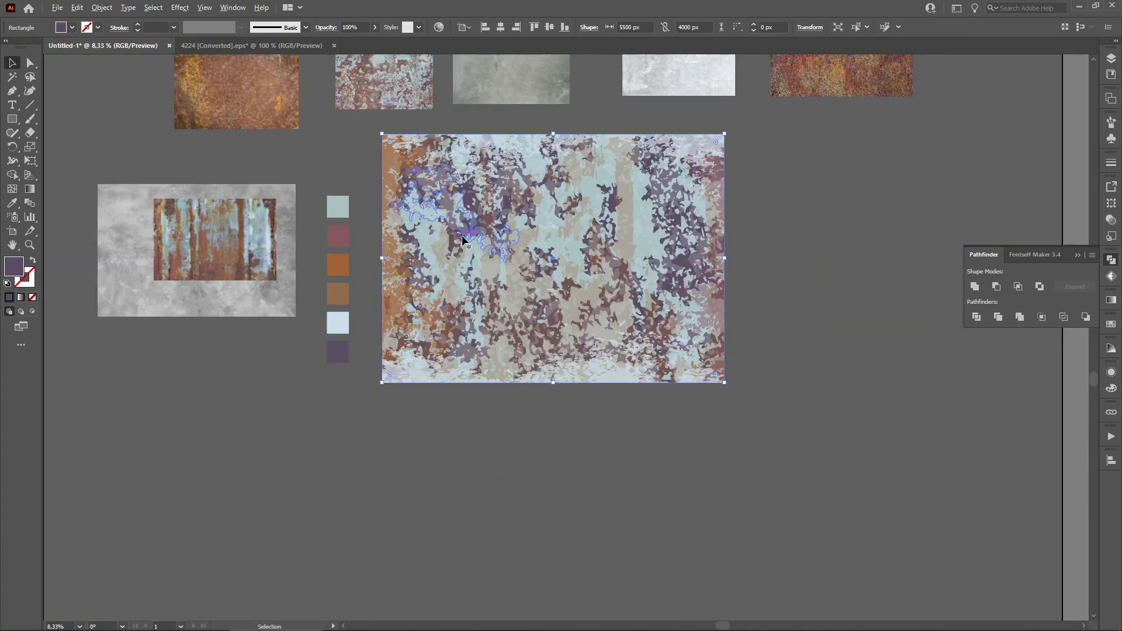
pyautogui.click(11, 204)
pyautogui.click(338, 234)
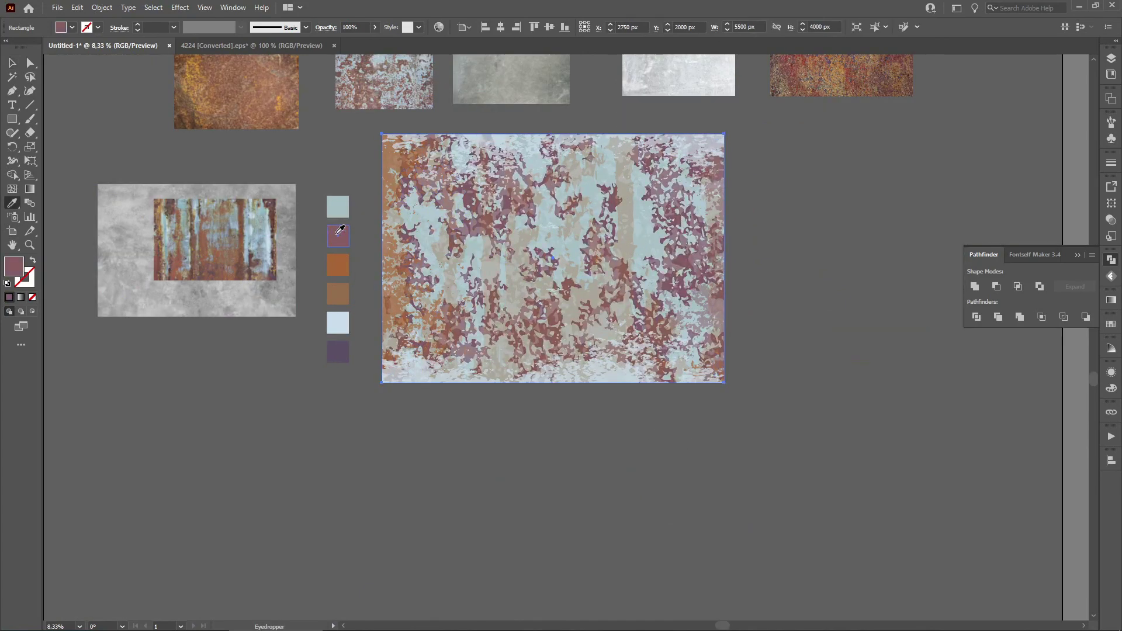
pyautogui.click(339, 208)
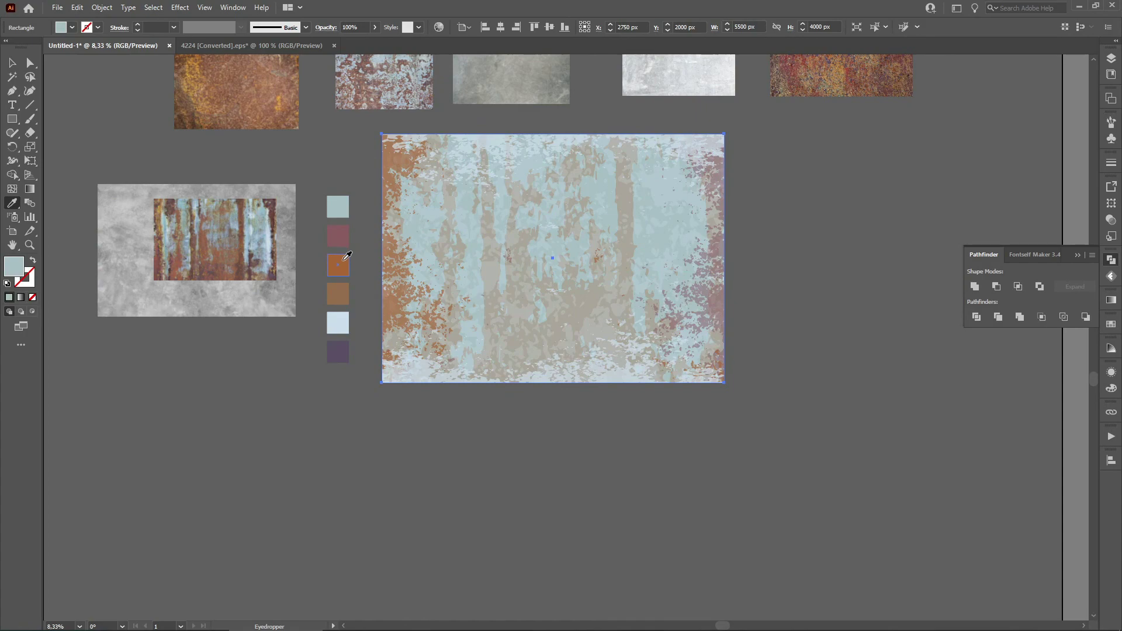
pyautogui.scroll(2, 355, 217)
pyautogui.scroll(-2, 362, 222)
pyautogui.scroll(2, 432, 277)
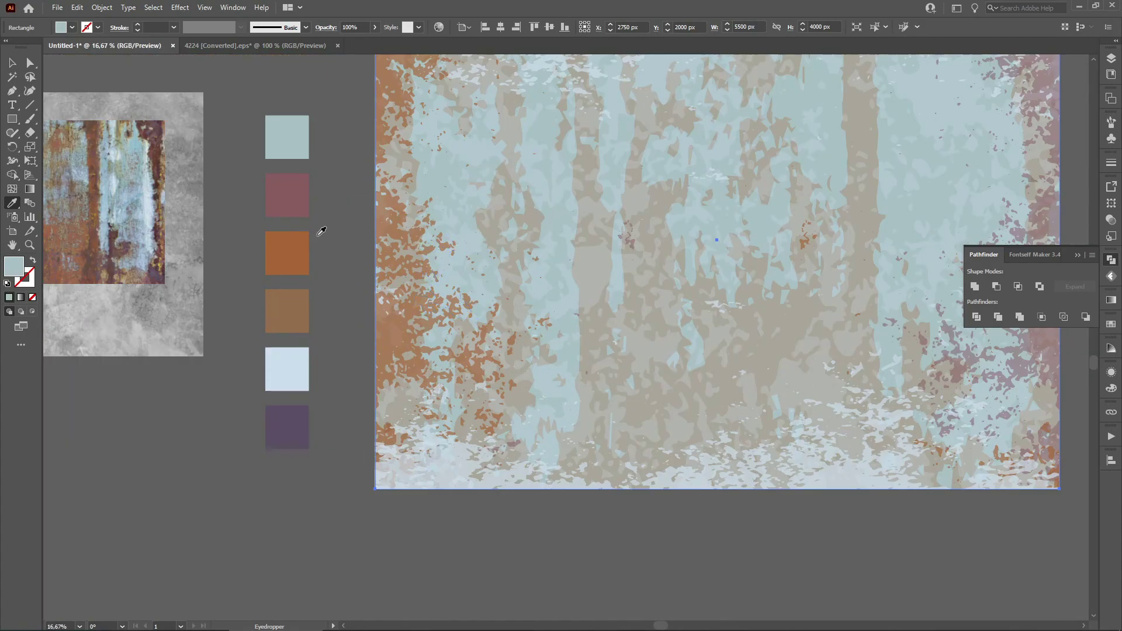
# Step: Try the orange, pale blue and purple palette squares as colours for the background rectangle
pyautogui.click(306, 247)
pyautogui.scroll(-1, 263, 263)
pyautogui.scroll(-1, 515, 313)
pyautogui.scroll(1, 514, 313)
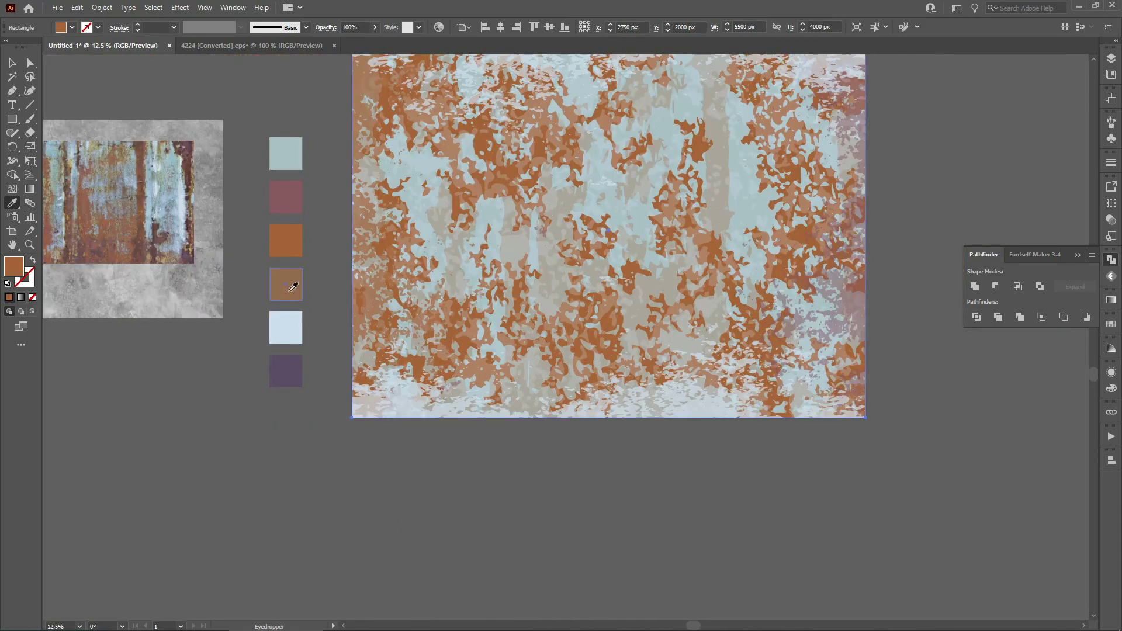
pyautogui.click(294, 319)
pyautogui.scroll(-1, 310, 345)
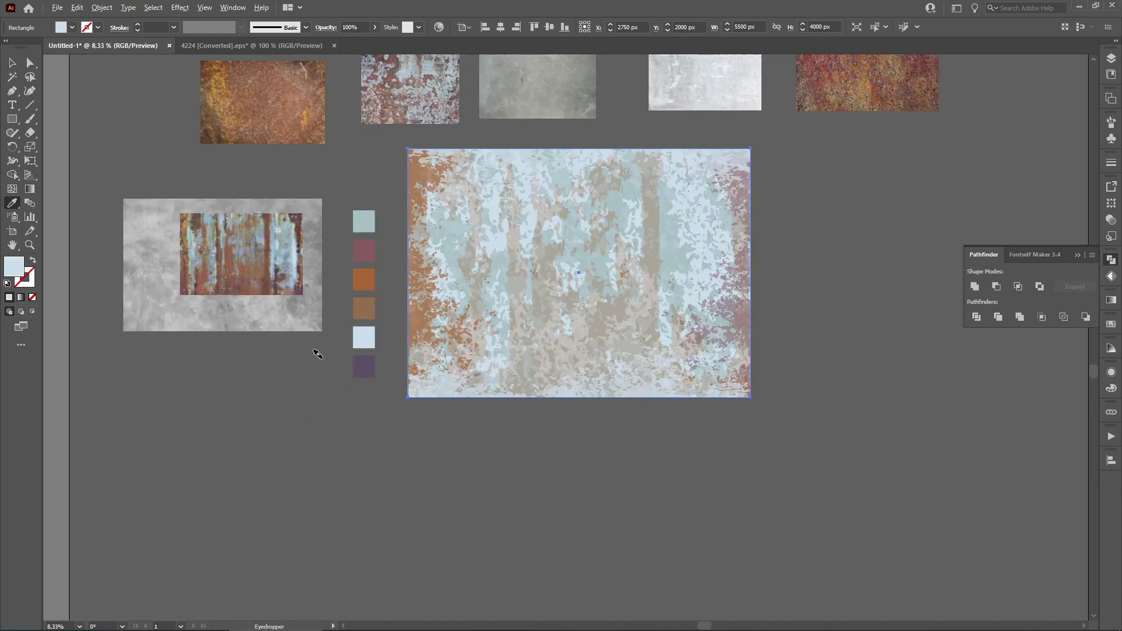
pyautogui.scroll(1, 385, 351)
pyautogui.click(364, 359)
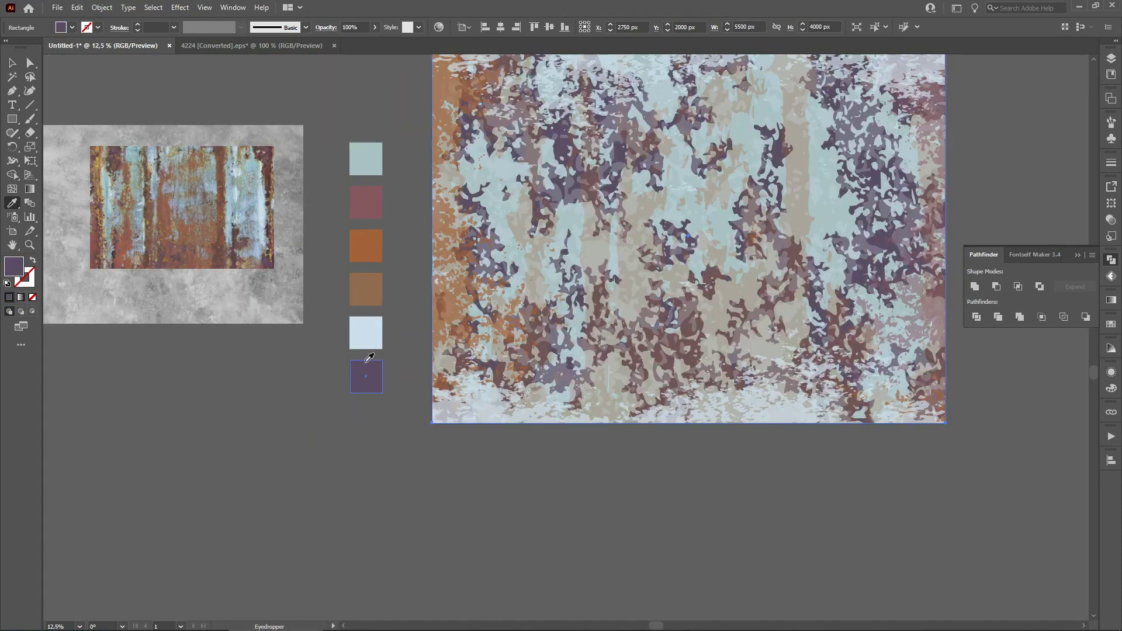
# Step: Recolour the background rectangle with the pale teal palette square
pyautogui.click(368, 163)
pyautogui.scroll(-1, 357, 350)
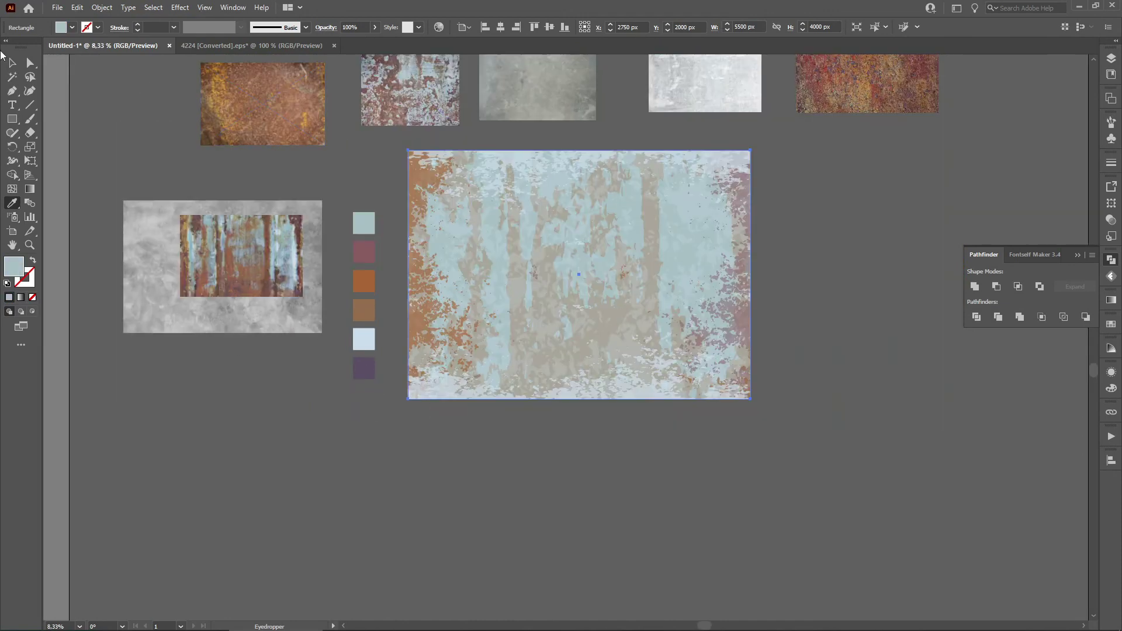
pyautogui.click(14, 63)
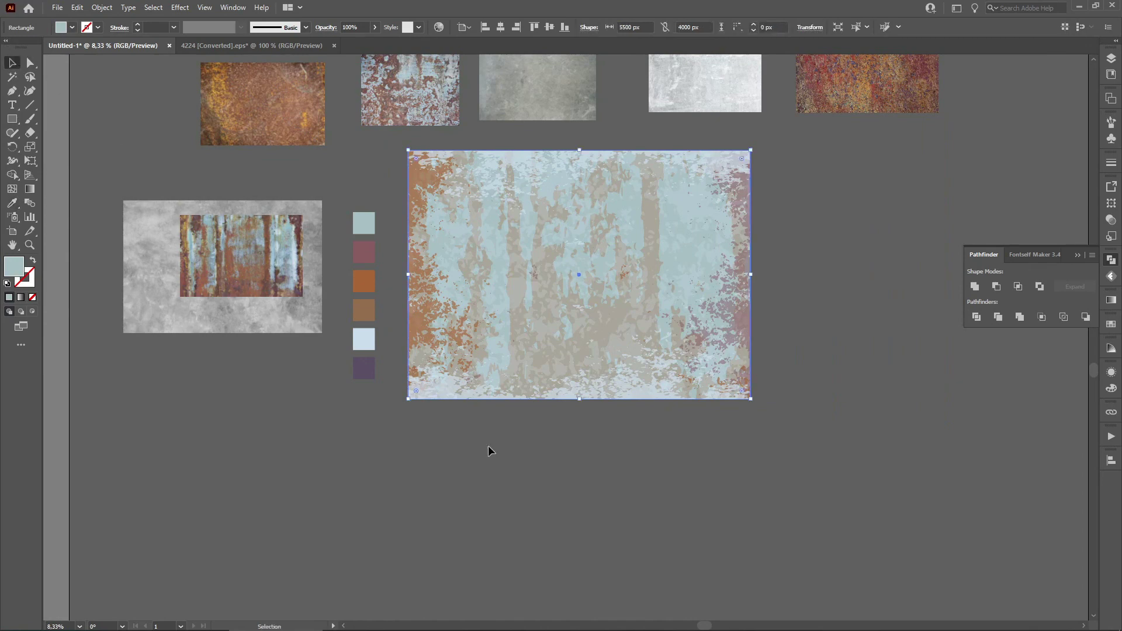
# Step: Try moving the mottled pale blue texture sideways off the artwork and undo the move
pyautogui.click(491, 244)
pyautogui.moveTo(491, 239); pyautogui.dragTo(686, 244)
pyautogui.hotkey('ctrl', 'z')
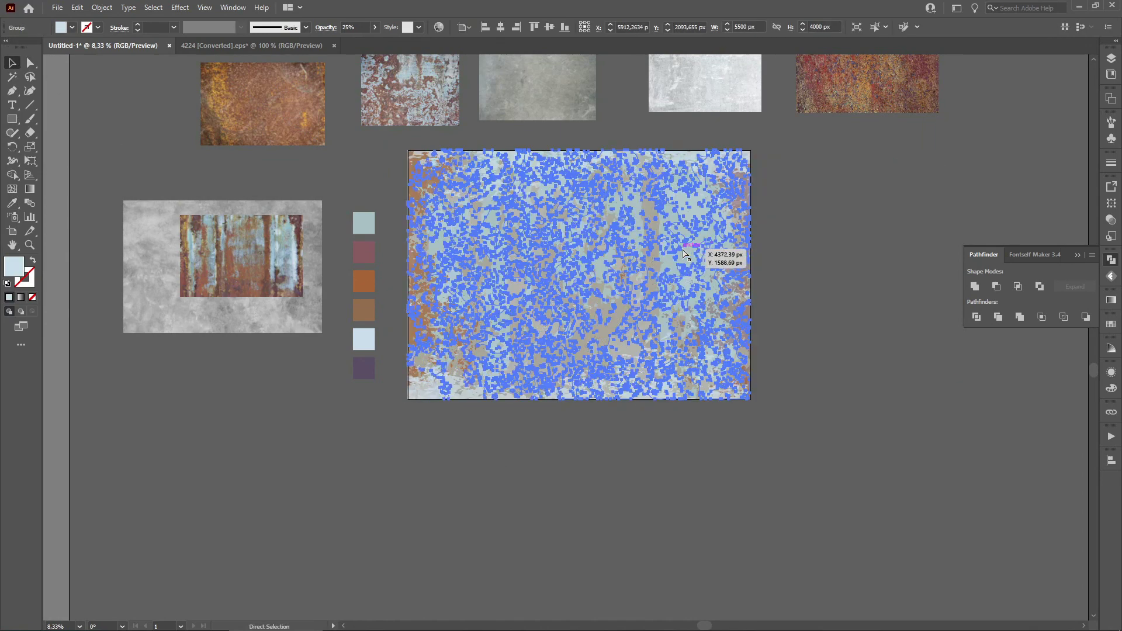
pyautogui.click(836, 233)
# Step: Try the mottled pale blue texture over the whole artboard at 40% opacity
pyautogui.press('space')
pyautogui.moveTo(844, 222); pyautogui.dragTo(834, 232)
pyautogui.scroll(1, 559, 254)
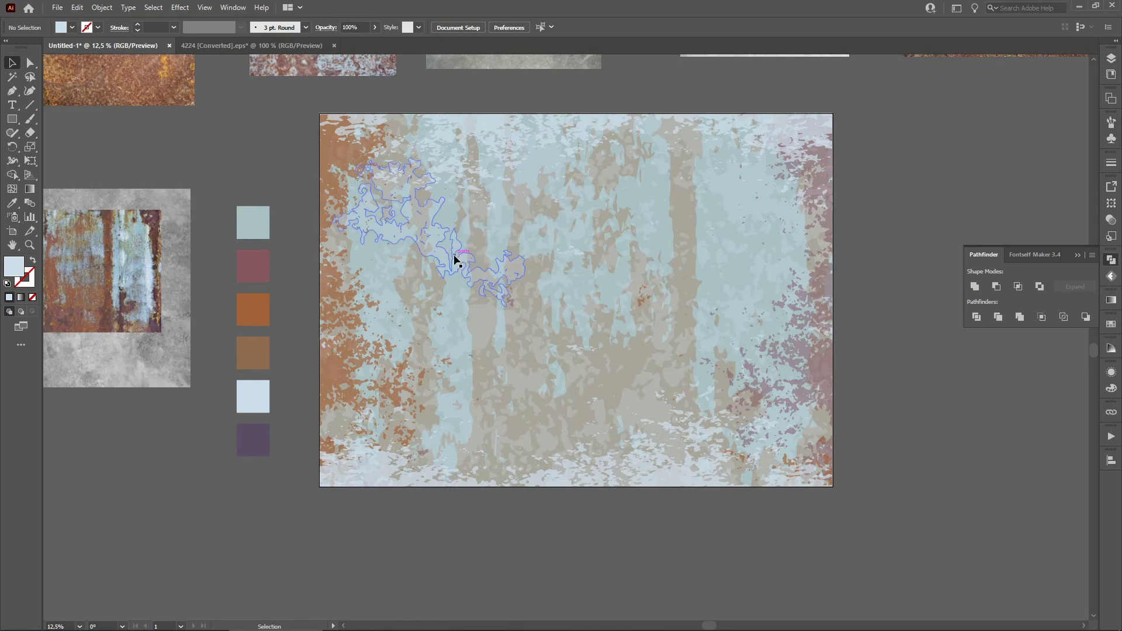
pyautogui.click(454, 254)
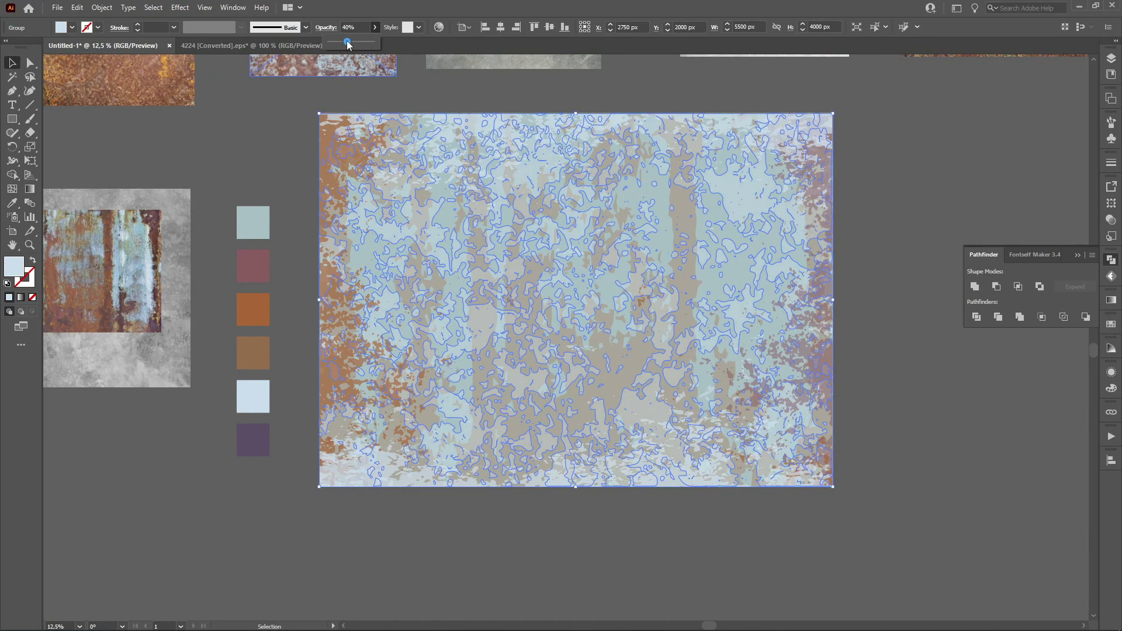
pyautogui.click(907, 156)
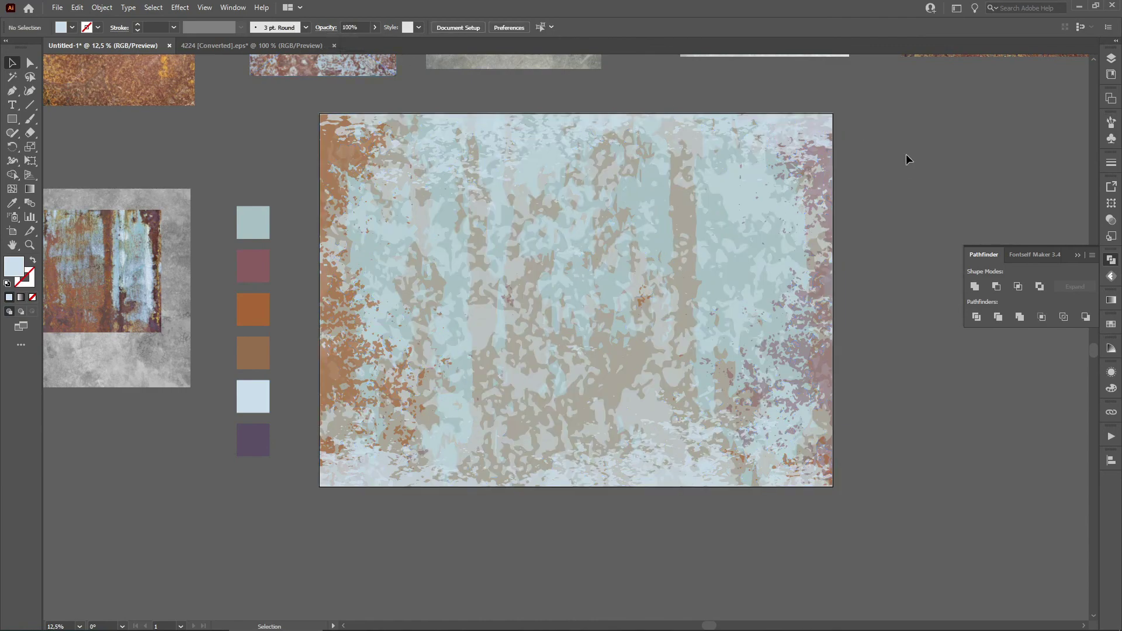
pyautogui.scroll(-2, 557, 247)
# Step: Lower the opacity of the mottled pale blue texture for a softer blend with the background
pyautogui.click(234, 260)
pyautogui.click(456, 262)
pyautogui.scroll(3, 531, 254)
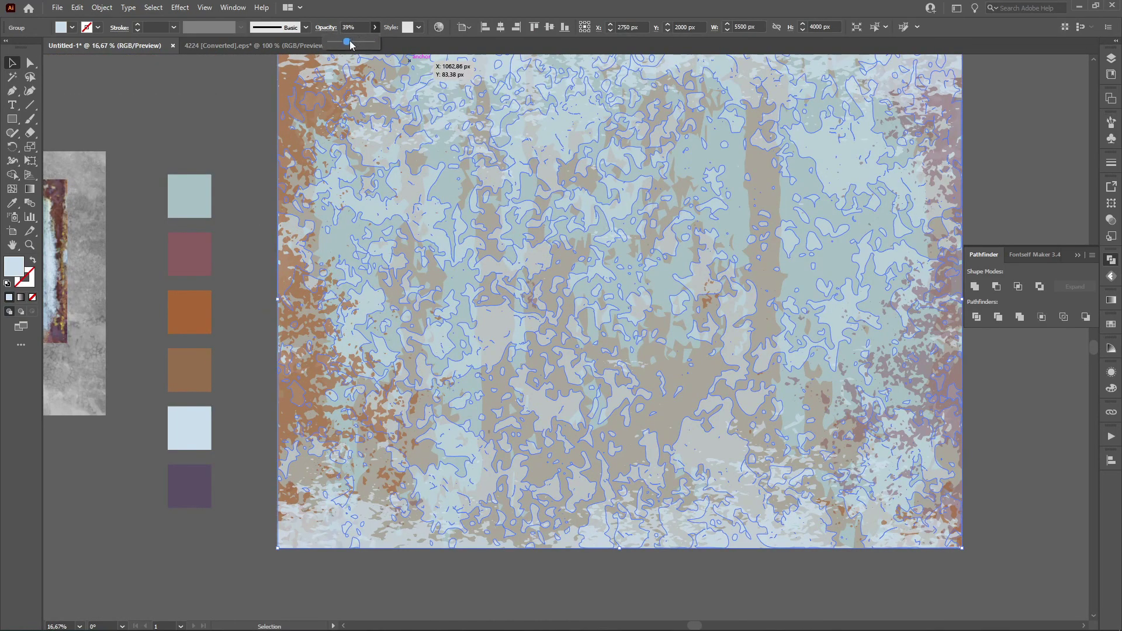
pyautogui.click(217, 71)
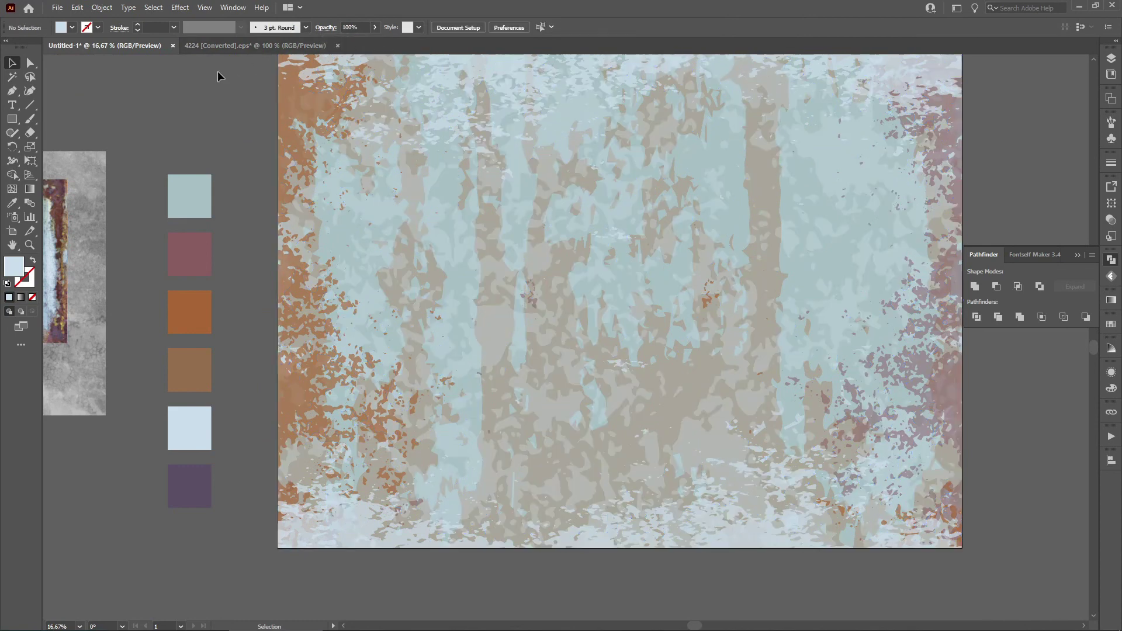
# Step: Reduce the opacity of the orange left-edge texture to about 46%
pyautogui.click(298, 92)
pyautogui.moveTo(352, 41); pyautogui.dragTo(350, 41)
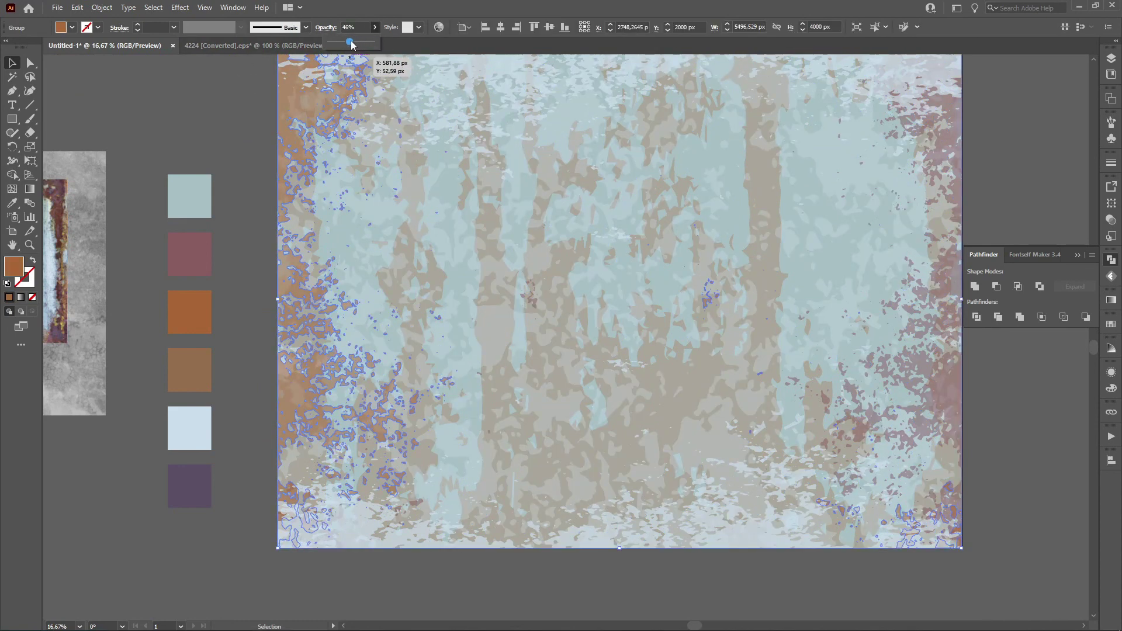
pyautogui.click(1025, 142)
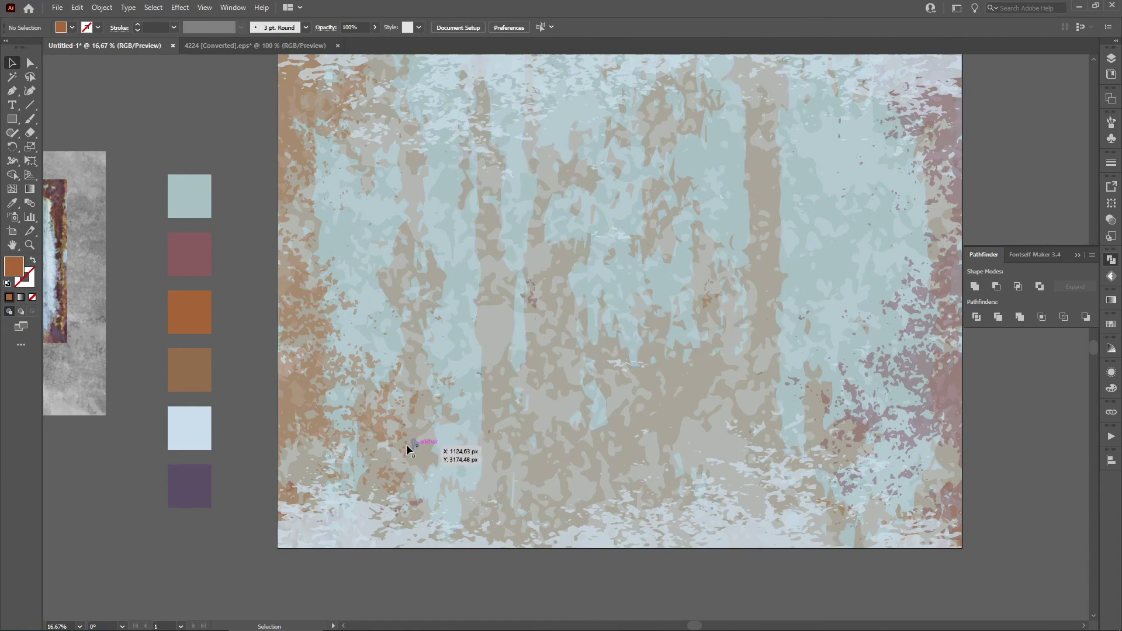
pyautogui.hotkey('ctrl', '-')
pyautogui.hotkey('ctrl', '-')
pyautogui.moveTo(854, 449); pyautogui.dragTo(846, 370)
pyautogui.hotkey('ctrl', '-')
pyautogui.hotkey('ctrl', '-')
pyautogui.hotkey('ctrl', '-')
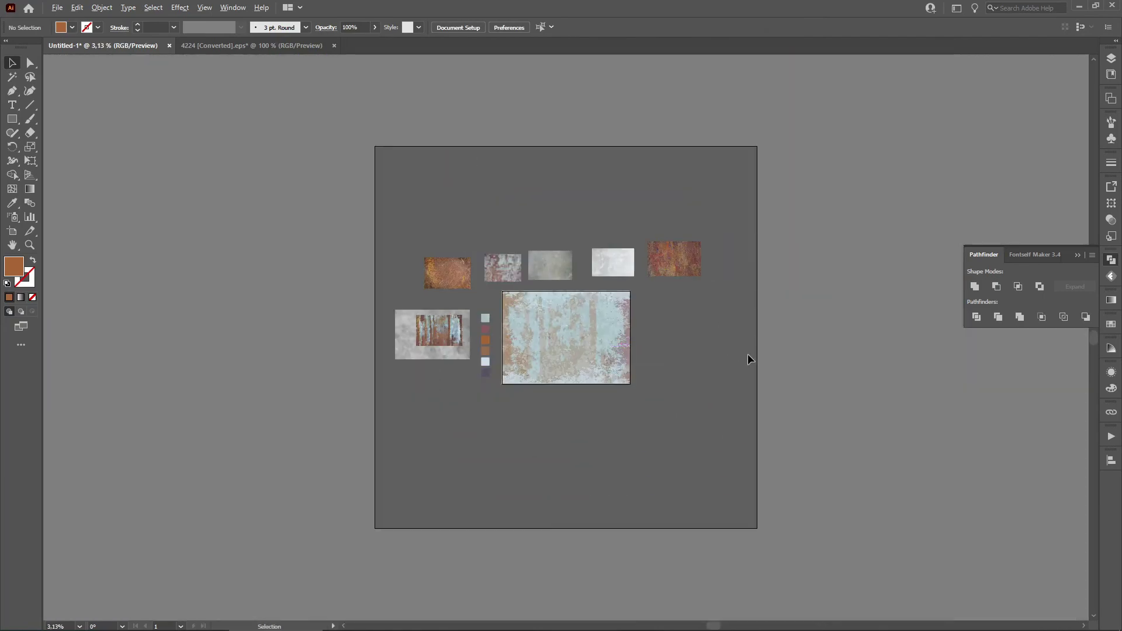
# Step: Try the brown vertical-streak texture at 71% opacity
pyautogui.scroll(5, 566, 359)
pyautogui.moveTo(667, 243); pyautogui.dragTo(594, 327)
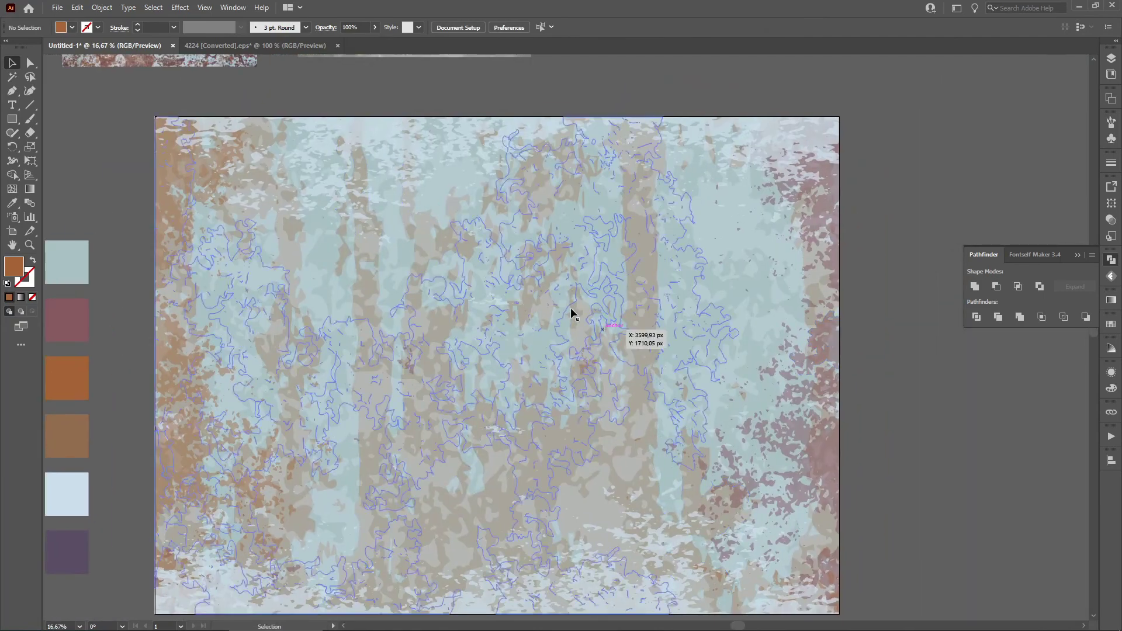
pyautogui.scroll(-2, 568, 297)
pyautogui.scroll(2, 555, 290)
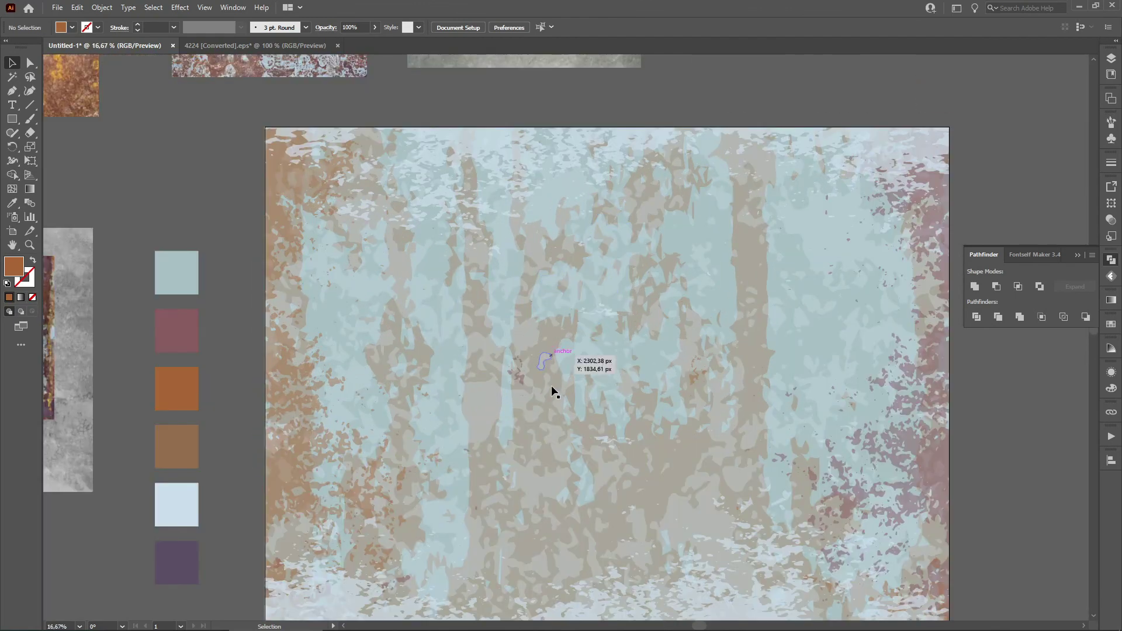
pyautogui.click(551, 382)
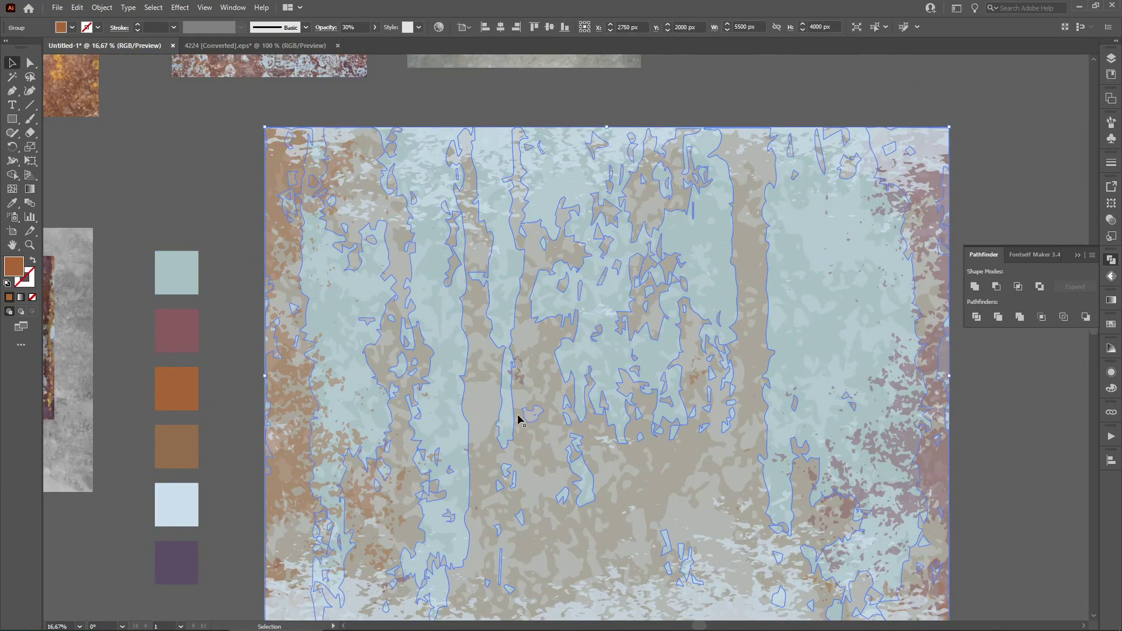
pyautogui.click(374, 27)
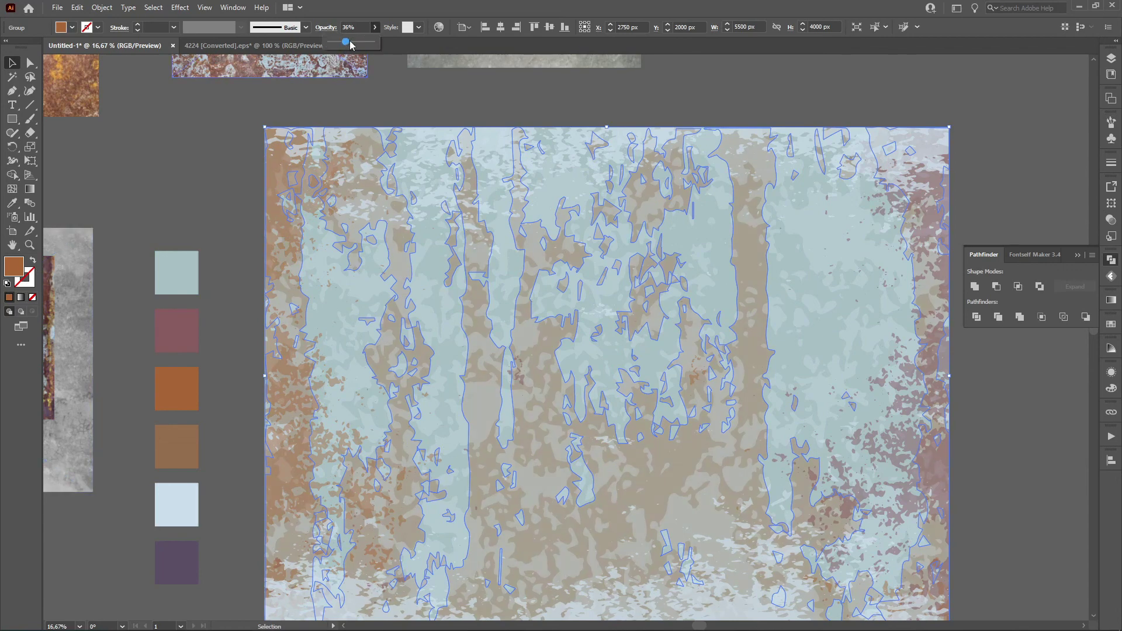
pyautogui.moveTo(351, 46); pyautogui.dragTo(362, 46)
pyautogui.click(541, 74)
pyautogui.keyDown('alt'); pyautogui.scroll(-2, 520, 108); pyautogui.keyUp('alt')
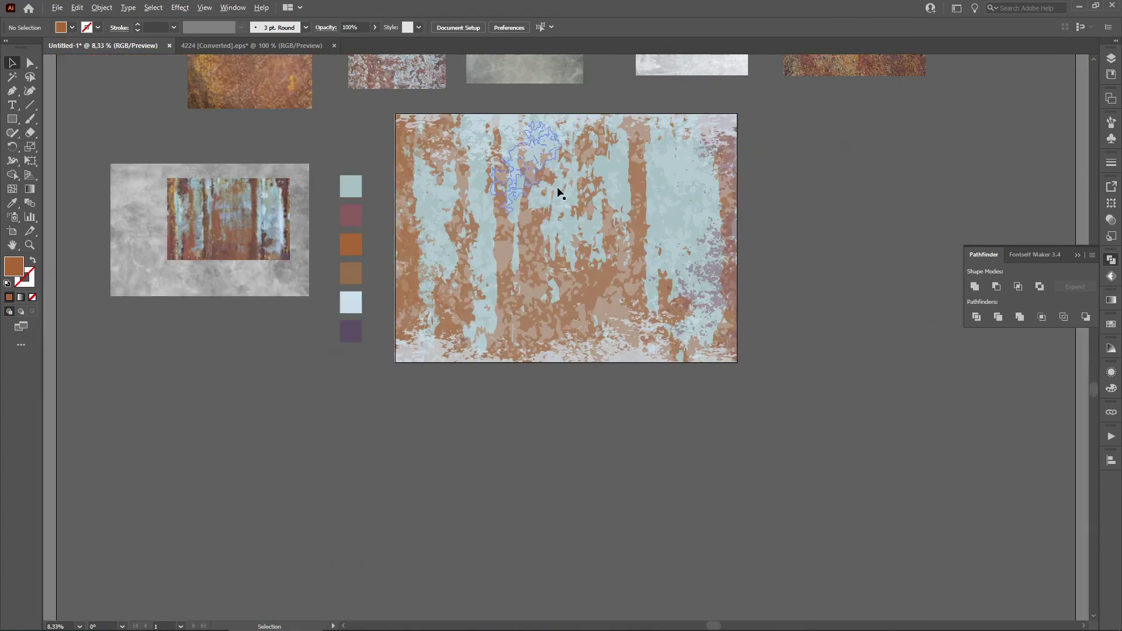
# Step: Reduce the opacity of the vertical-streak texture to 28%
pyautogui.keyDown('alt'); pyautogui.scroll(2, 584, 277); pyautogui.keyUp('alt')
pyautogui.click(604, 271)
pyautogui.hotkey('ctrl', '0')
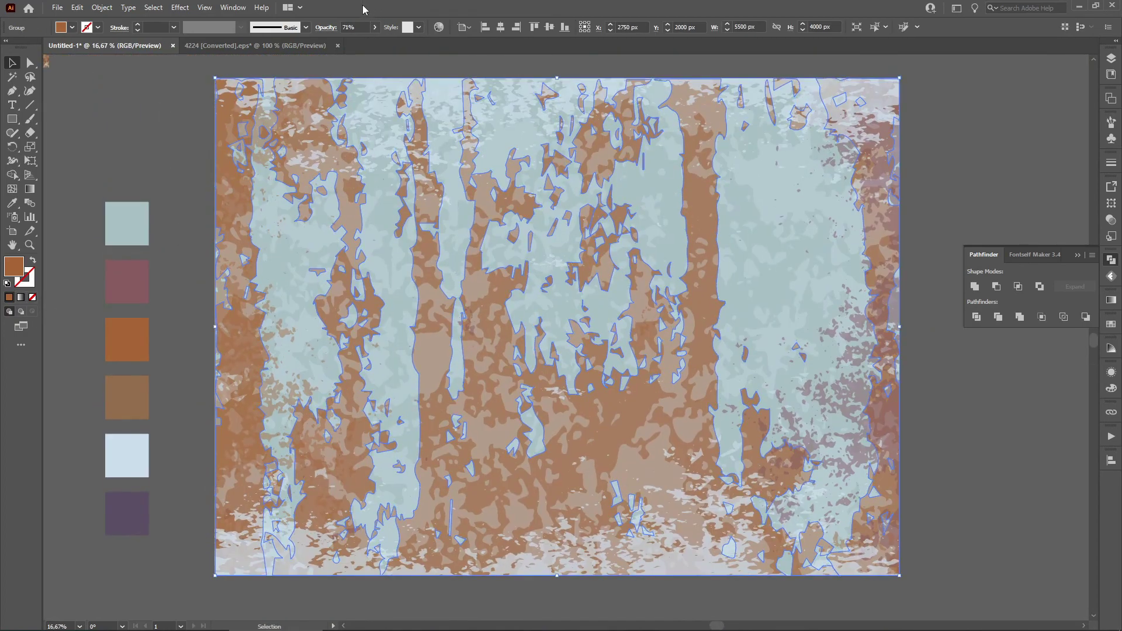
pyautogui.click(375, 27)
pyautogui.moveTo(361, 43); pyautogui.dragTo(348, 43)
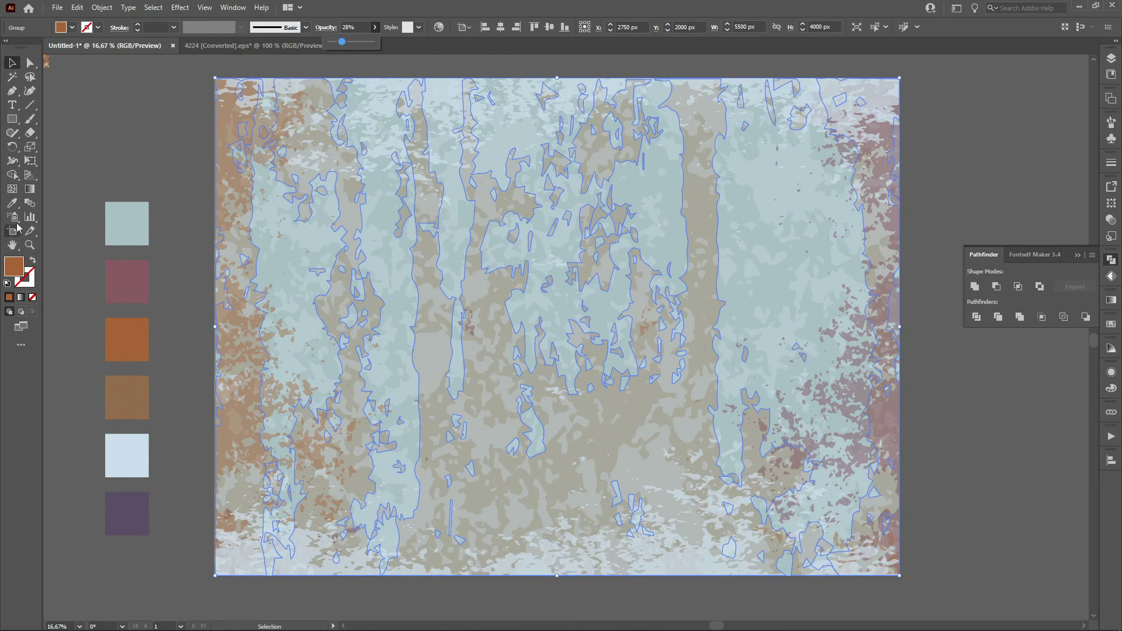
# Step: Recolour the vertical-streak texture with the brown palette swatch and set its opacity to 23%
pyautogui.click(12, 203)
pyautogui.click(120, 328)
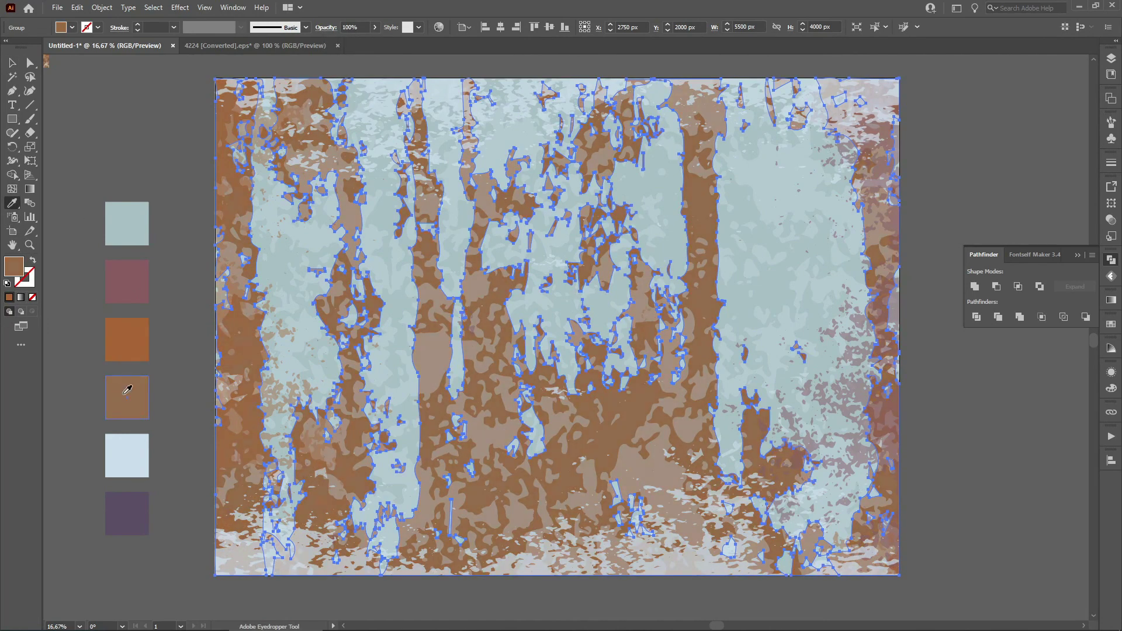
pyautogui.click(376, 28)
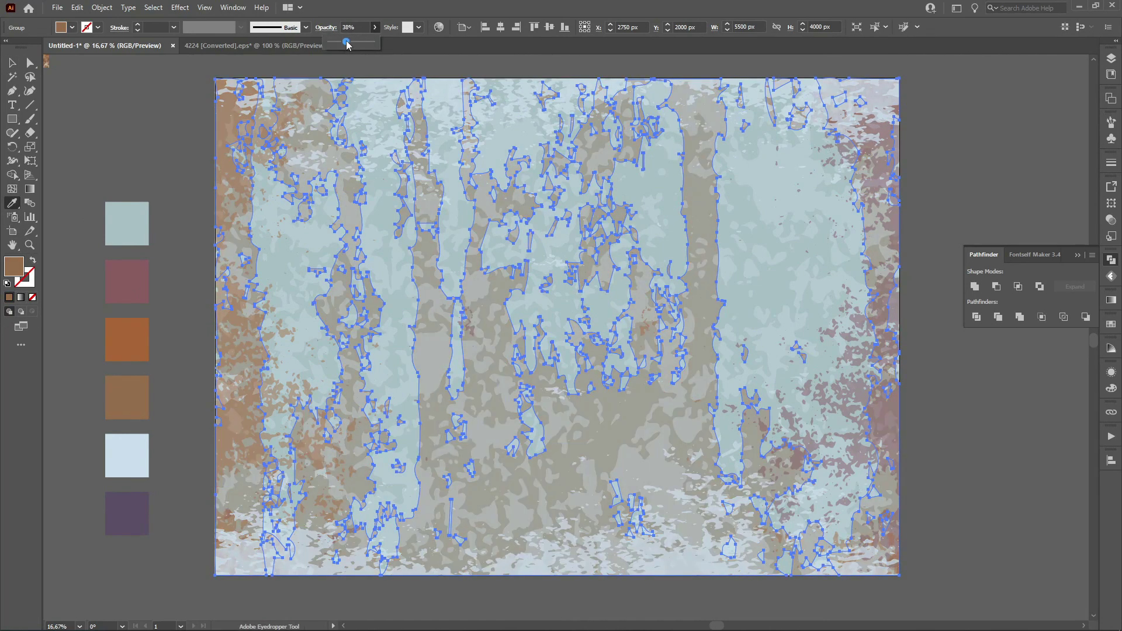
pyautogui.moveTo(342, 44); pyautogui.dragTo(340, 44)
pyautogui.click(11, 63)
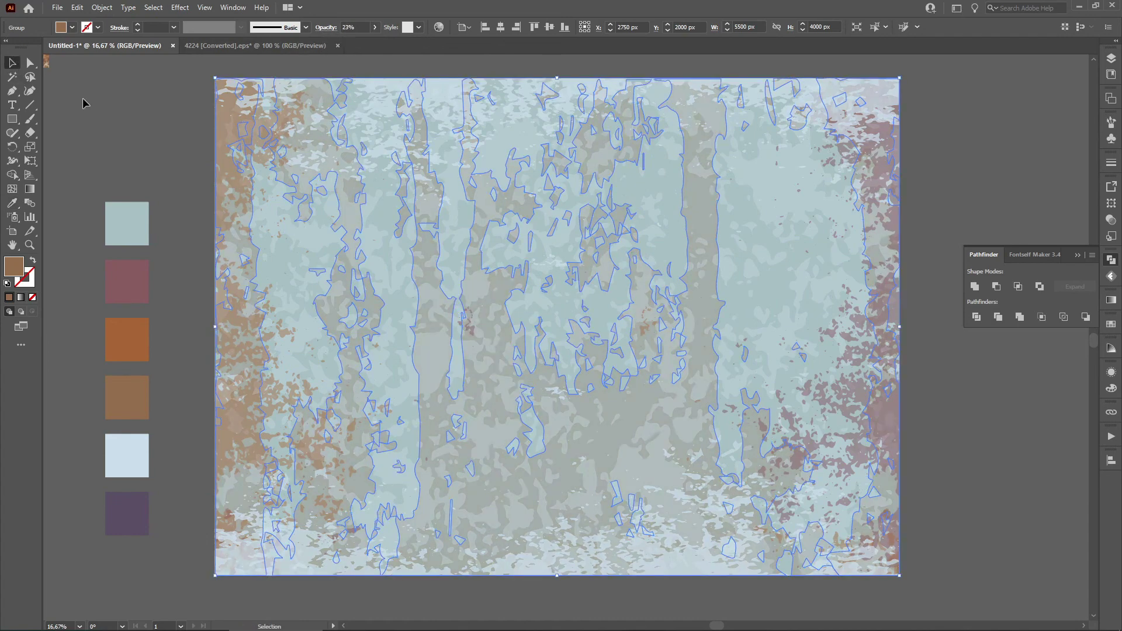
# Step: Examine how the recoloured streak texture blends with the rest of the artwork
pyautogui.click(48, 79)
pyautogui.scroll(-2, 601, 406)
pyautogui.scroll(-1, 805, 409)
pyautogui.moveTo(800, 385); pyautogui.dragTo(771, 313)
pyautogui.scroll(2, 521, 234)
pyautogui.scroll(1, 532, 267)
pyautogui.moveTo(573, 375); pyautogui.dragTo(417, 240)
pyautogui.click(416, 233)
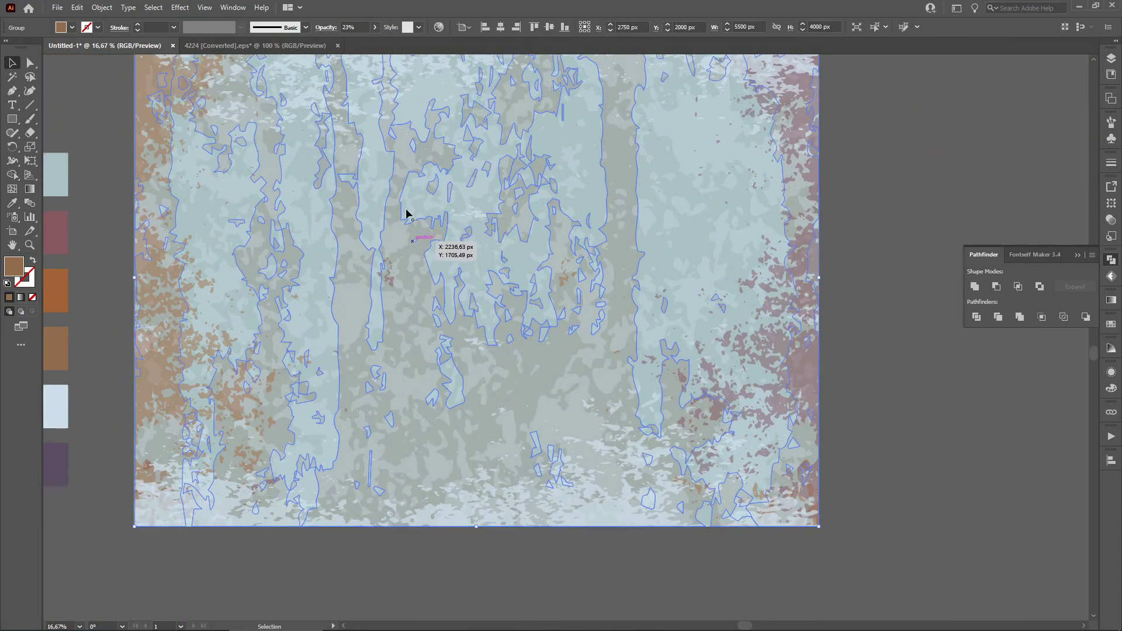
pyautogui.click(364, 27)
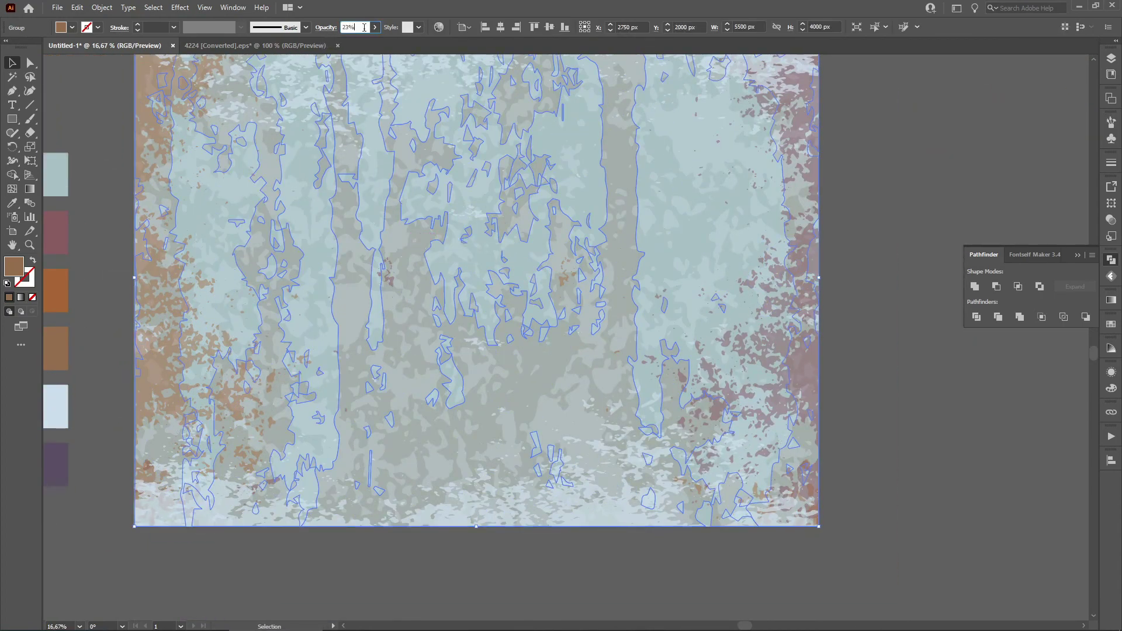
pyautogui.click(980, 167)
# Step: Group all the texture layers on the artboard
pyautogui.scroll(-2, 759, 185)
pyautogui.moveTo(857, 372); pyautogui.dragTo(833, 294)
pyautogui.scroll(1, 355, 60)
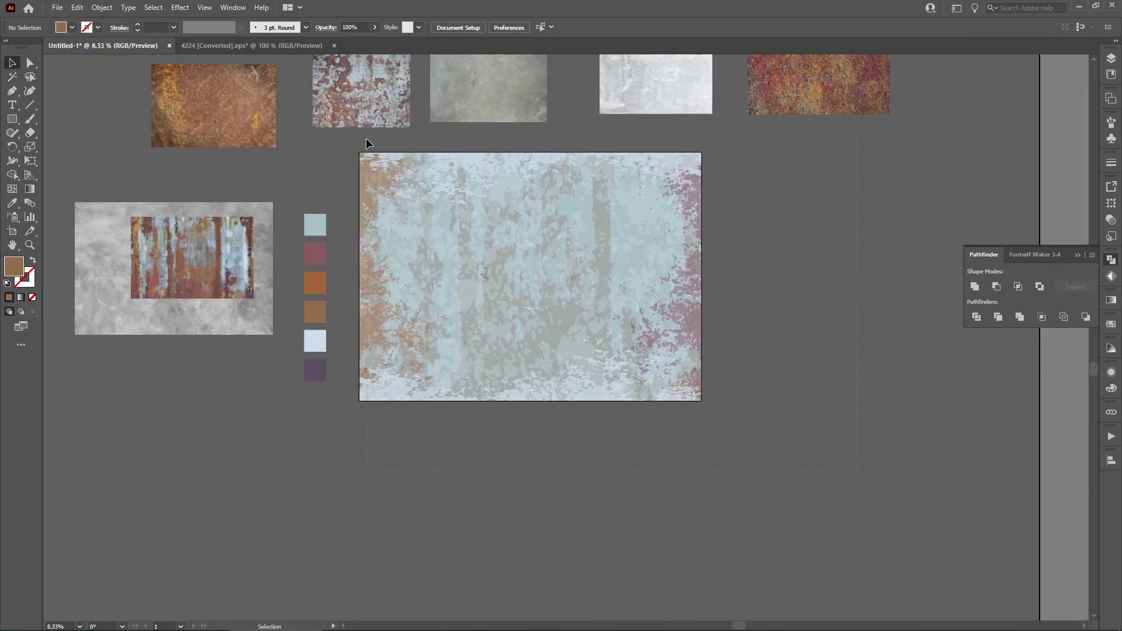
pyautogui.click(379, 155)
pyautogui.rightClick(381, 155)
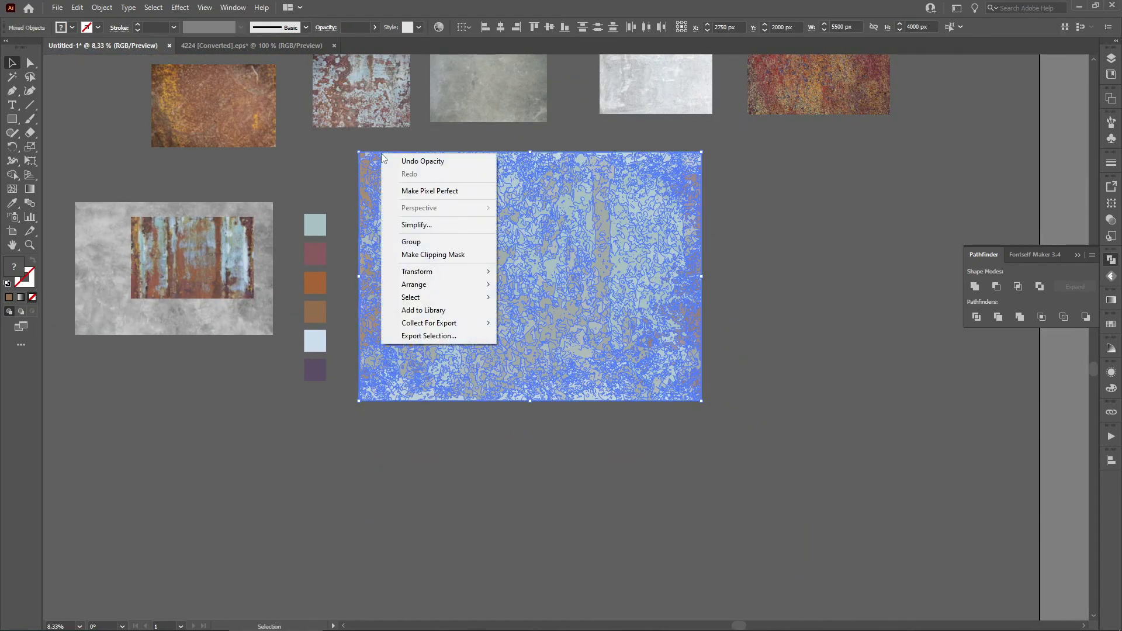
pyautogui.click(430, 243)
pyautogui.click(847, 232)
# Step: Place a copy of the grouped background below the artboard and ungroup the original on the artboard
pyautogui.moveTo(740, 213); pyautogui.dragTo(732, 181)
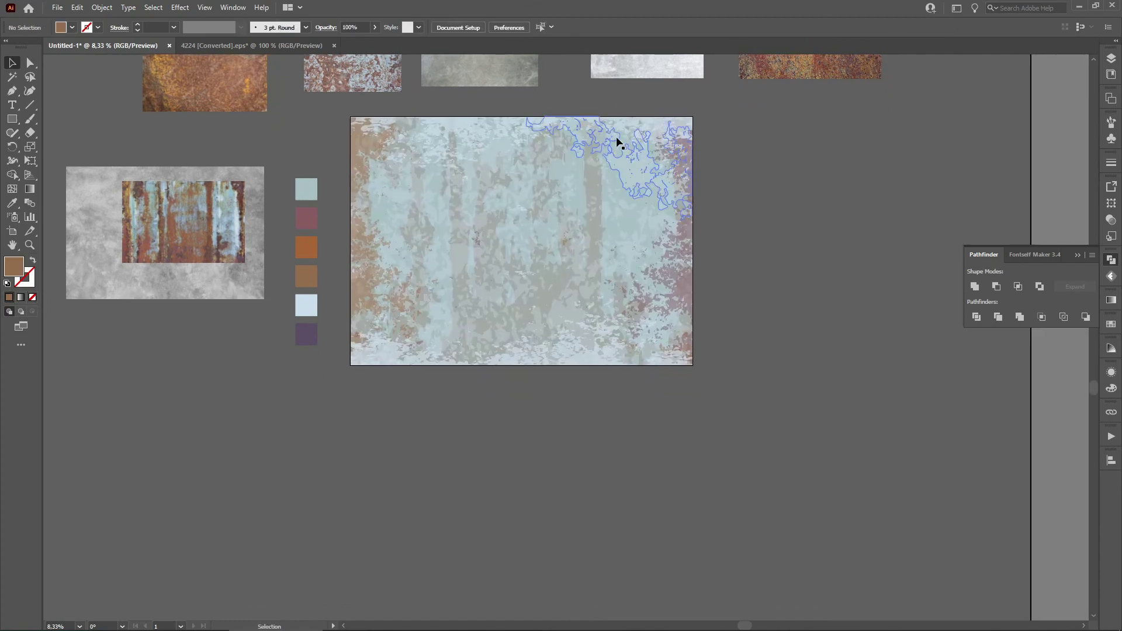
pyautogui.moveTo(614, 137); pyautogui.dragTo(623, 411)
pyautogui.click(775, 268)
pyautogui.rightClick(597, 163)
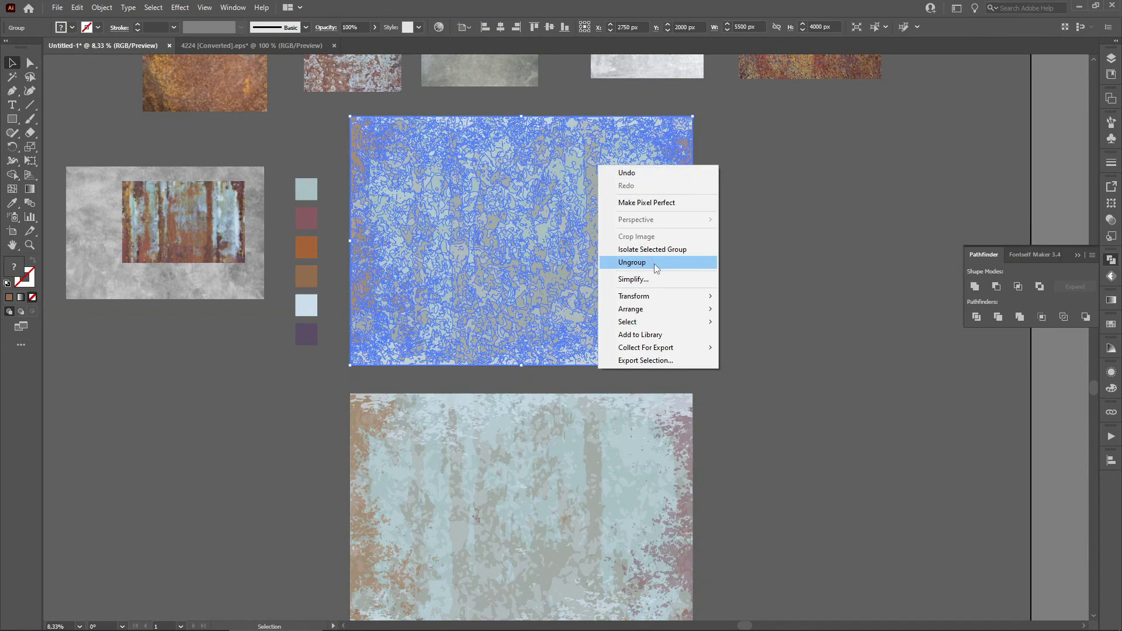
pyautogui.click(653, 262)
pyautogui.click(765, 221)
# Step: Duplicate the column of six palette swatches to the right side of the artboard
pyautogui.moveTo(748, 204); pyautogui.dragTo(764, 251)
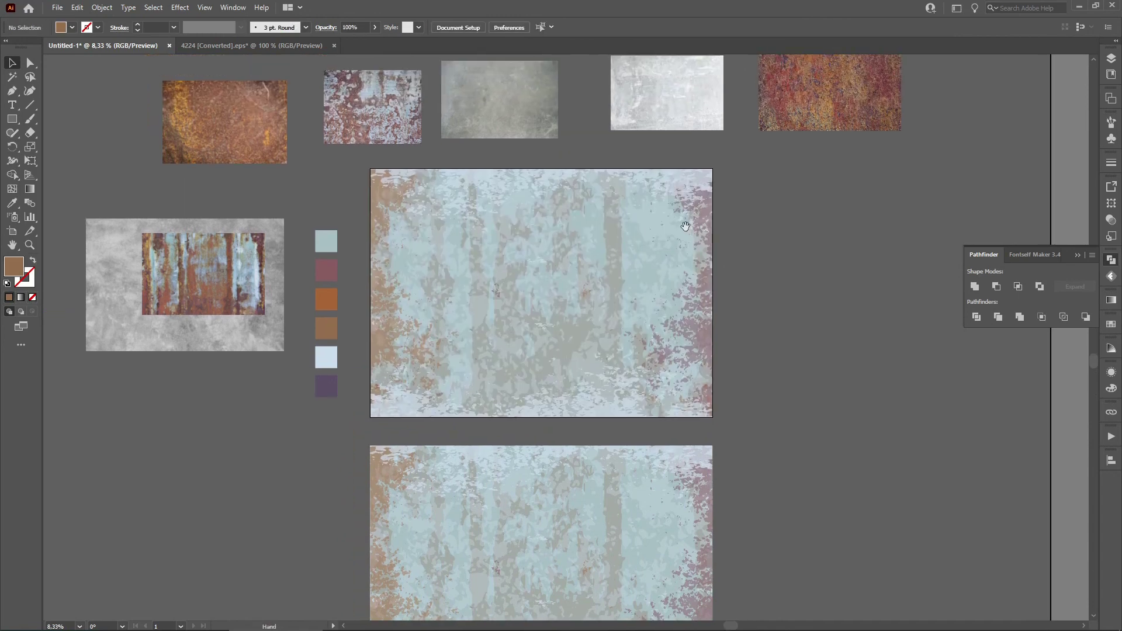
pyautogui.moveTo(841, 218); pyautogui.dragTo(813, 254)
pyautogui.moveTo(287, 287); pyautogui.dragTo(311, 468)
pyautogui.moveTo(302, 271); pyautogui.dragTo(545, 328)
pyautogui.click(828, 192)
# Step: Recolour the top swatch of the copied palette with a red sampled from the red-orange rust photo
pyautogui.scroll(1, 829, 191)
pyautogui.scroll(1, 829, 191)
pyautogui.click(480, 369)
pyautogui.click(12, 203)
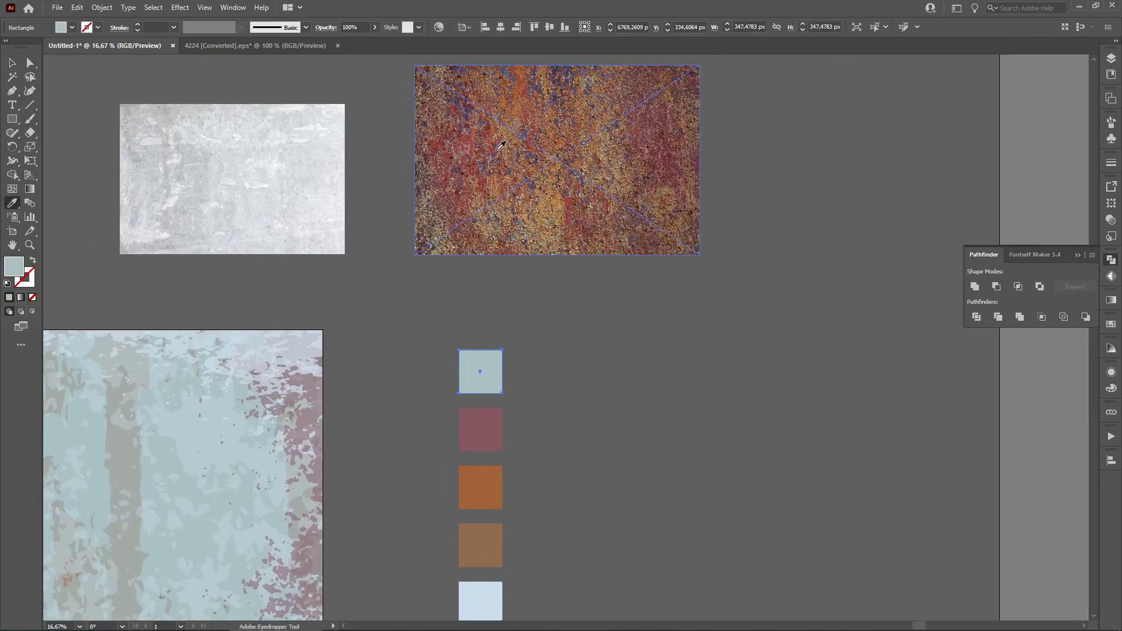
pyautogui.click(477, 141)
pyautogui.press('v')
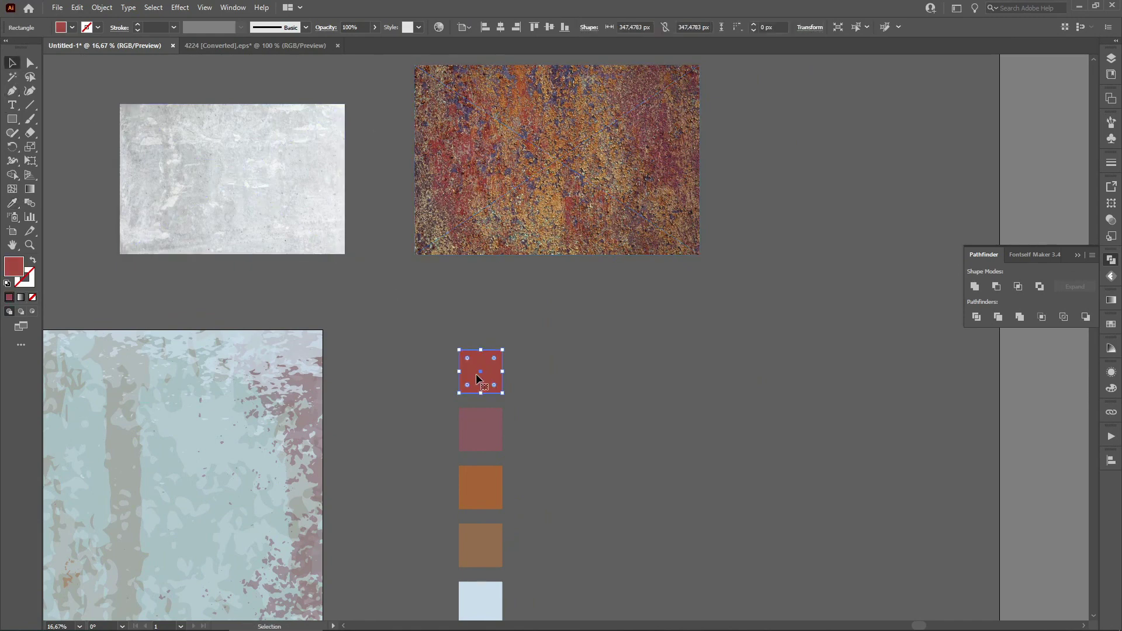
# Step: Recolour the second copied swatch with a light tan sampled from the red-orange rust photo
pyautogui.click(480, 429)
pyautogui.click(12, 203)
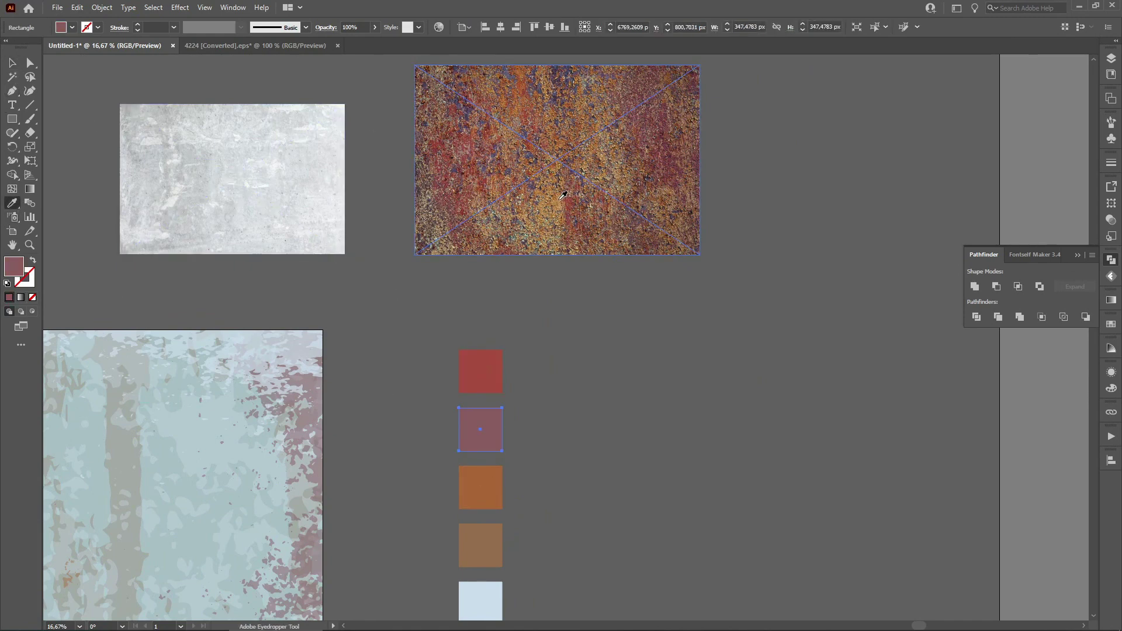
pyautogui.click(565, 196)
pyautogui.click(14, 63)
# Step: Recolour the third copied swatch with a dark purple sampled from the rust photo's upper edge
pyautogui.click(489, 477)
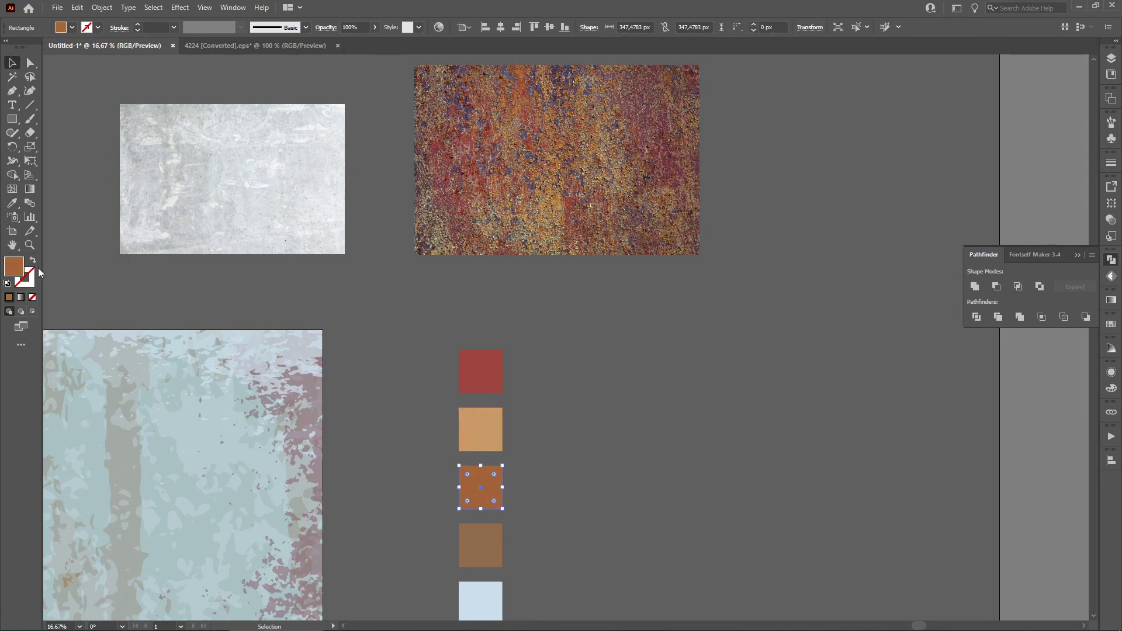
pyautogui.click(12, 203)
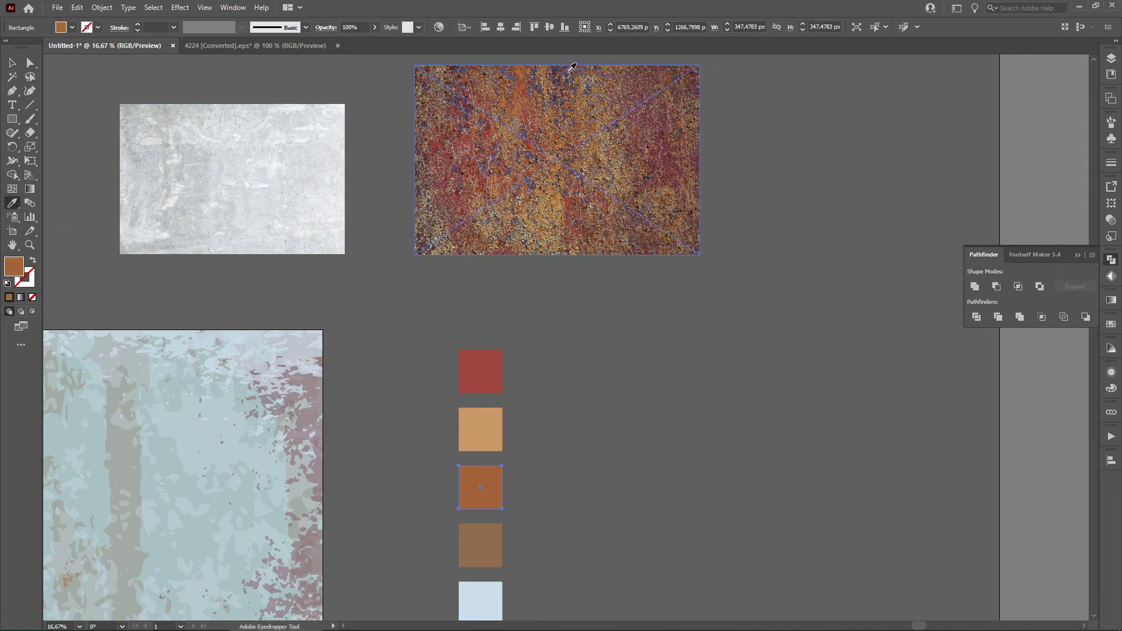
pyautogui.click(572, 67)
pyautogui.click(12, 62)
# Step: Sample several rust photo tones for the fourth copied swatch, settling on a plum red
pyautogui.moveTo(710, 413); pyautogui.dragTo(677, 341)
pyautogui.click(444, 462)
pyautogui.click(12, 205)
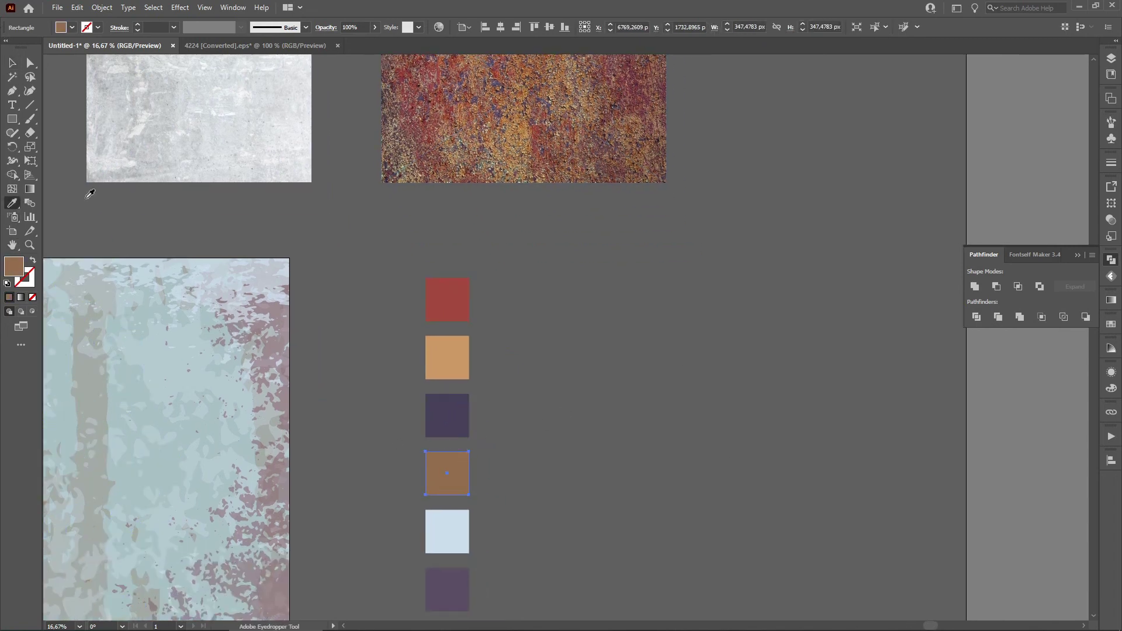
pyautogui.click(410, 144)
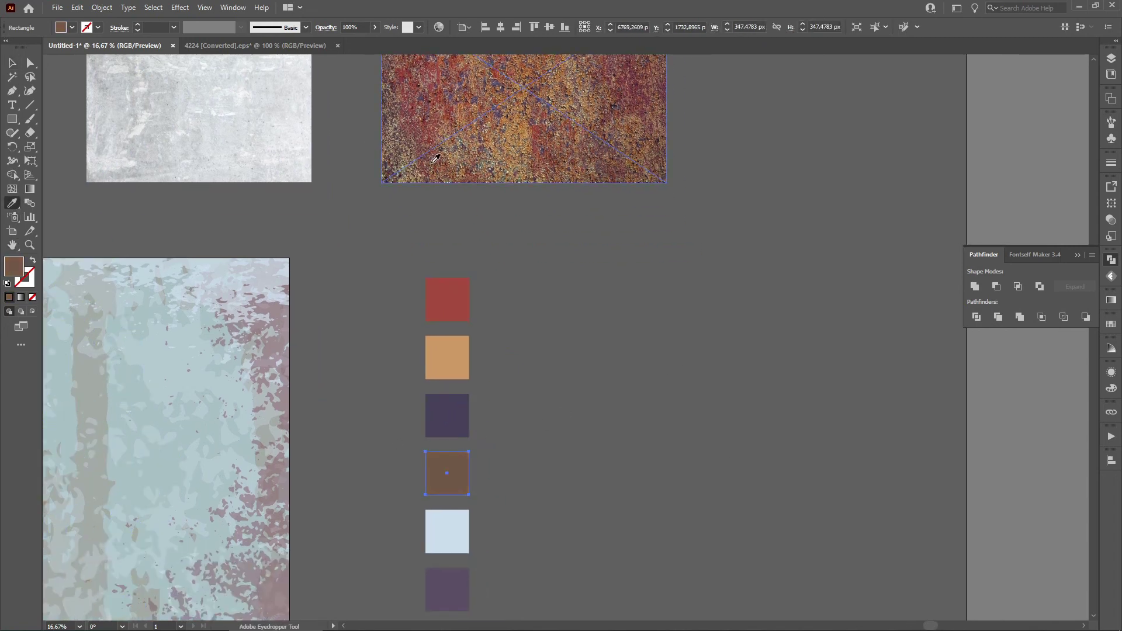
pyautogui.click(468, 151)
pyautogui.click(560, 155)
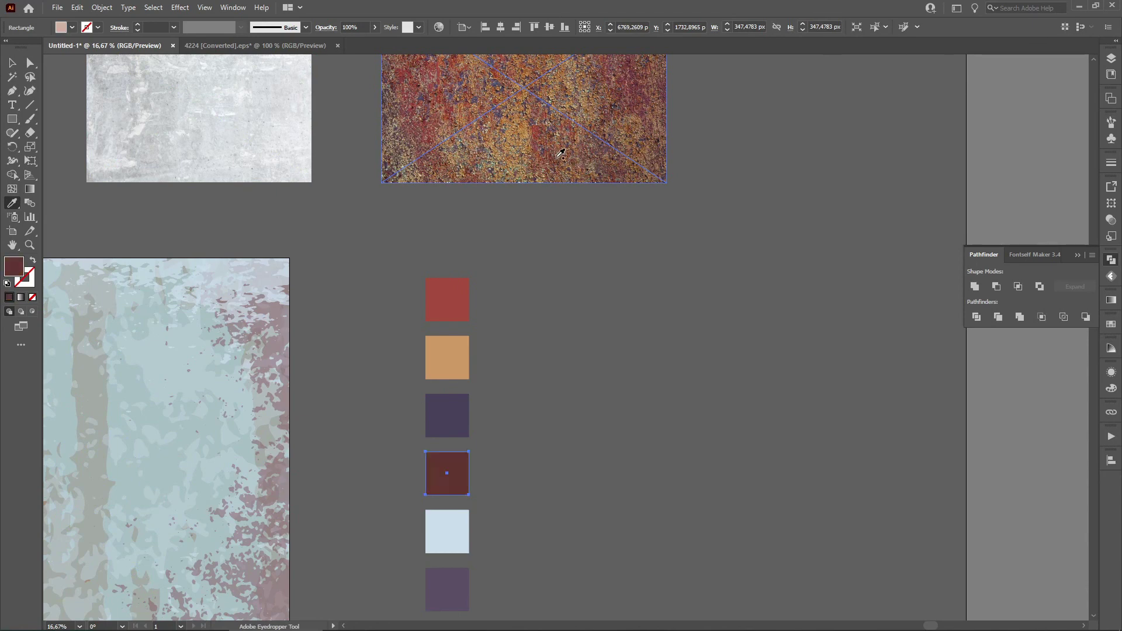
pyautogui.click(639, 102)
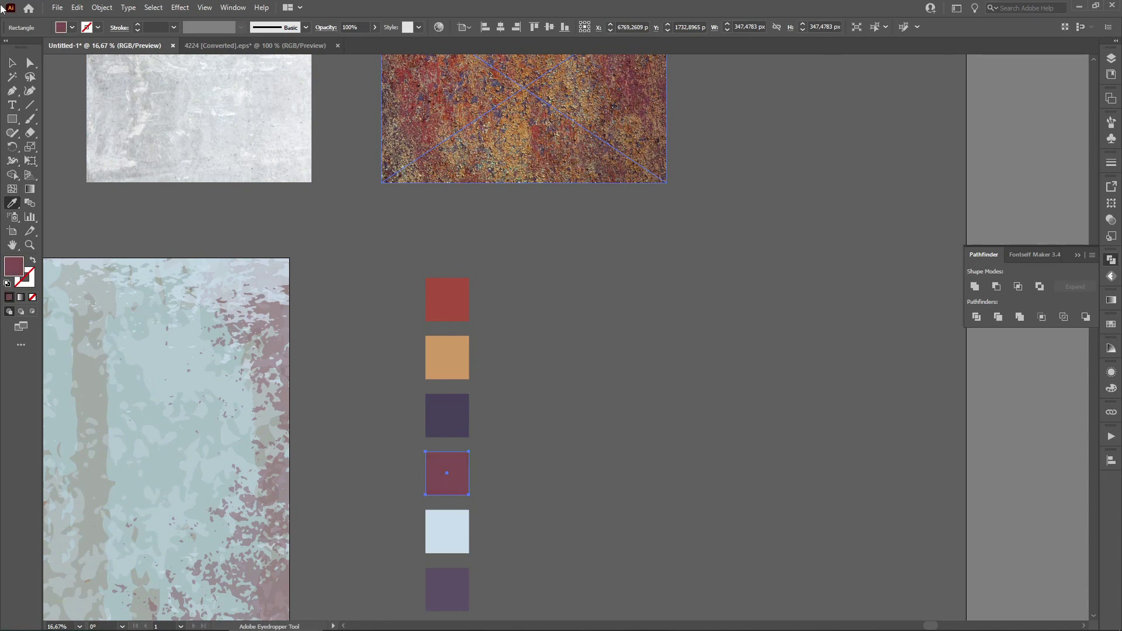
# Step: Recolour the fifth copied swatch with a warm brown sampled from the lower part of the rust photo
pyautogui.keyDown('ctrl'); pyautogui.click(435, 515); pyautogui.keyUp('ctrl')
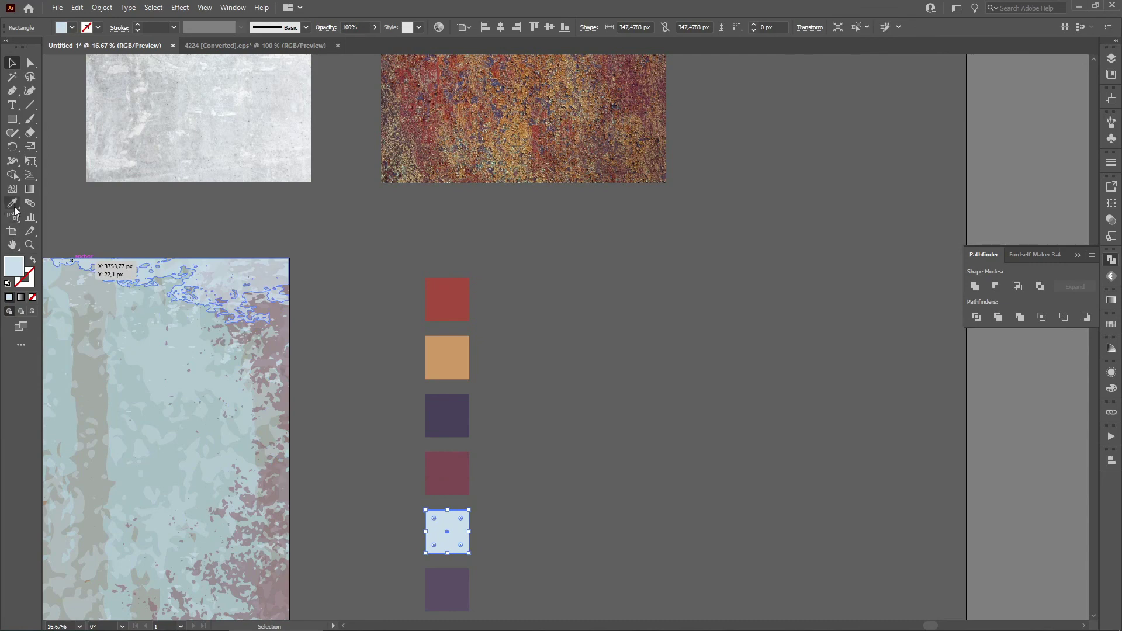
pyautogui.click(583, 166)
pyautogui.click(11, 63)
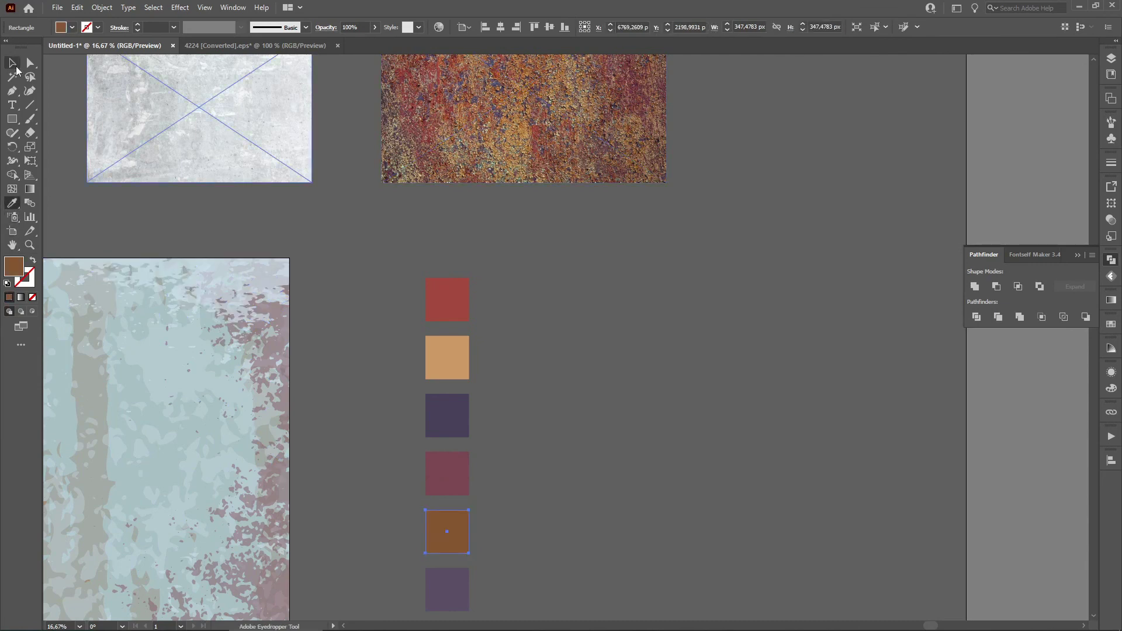
# Step: Recolour the bottom copied swatch with a dark maroon sampled near the rust photo's right edge
pyautogui.click(447, 587)
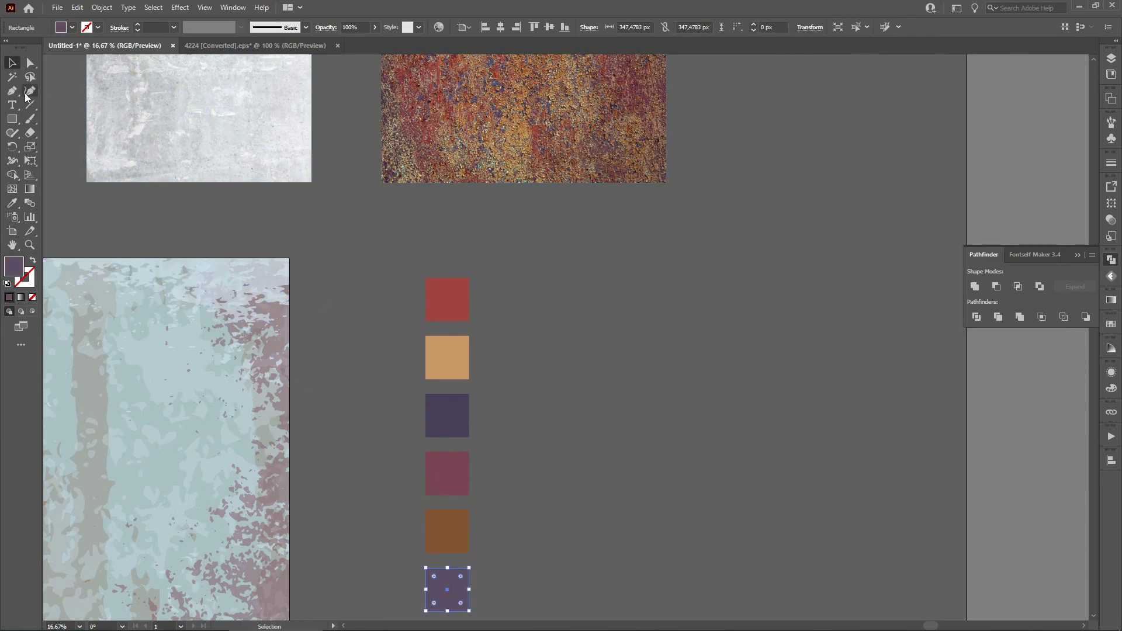
pyautogui.click(12, 202)
pyautogui.click(662, 74)
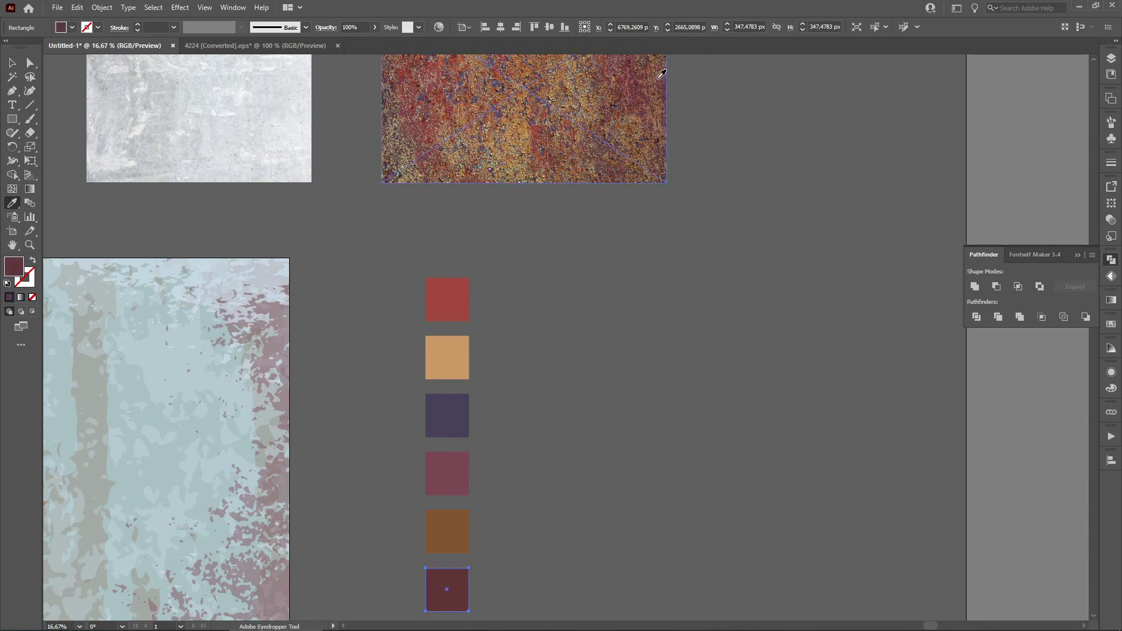
pyautogui.click(13, 63)
# Step: Group the ungrouped texture layers on the artboard again
pyautogui.scroll(-3, 444, 229)
pyautogui.click(739, 445)
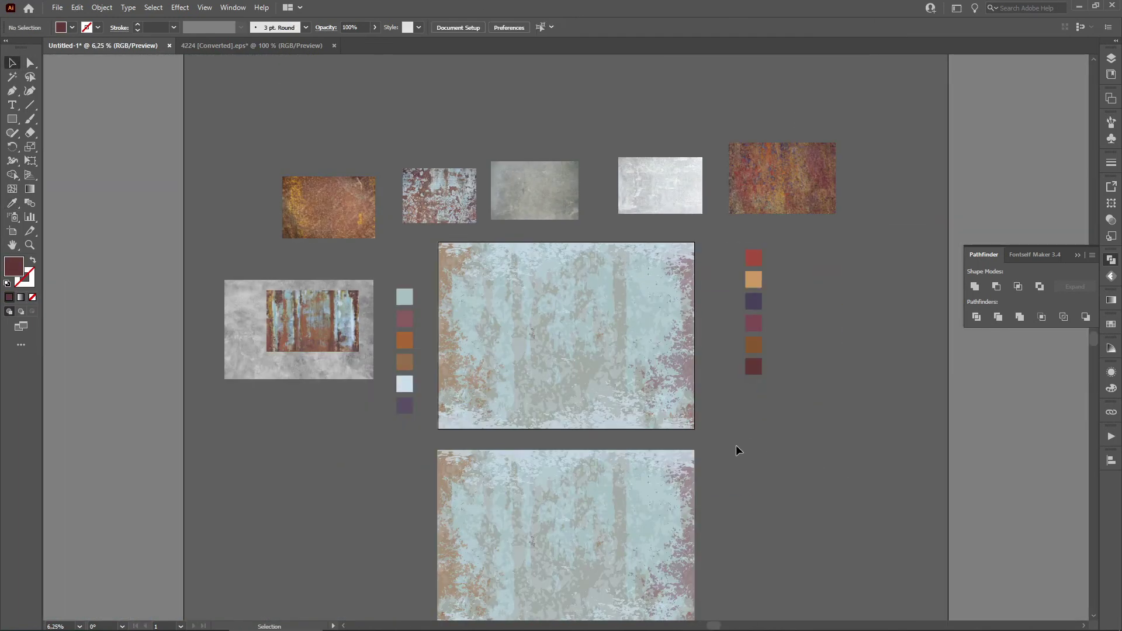
pyautogui.click(439, 245)
pyautogui.rightClick(497, 272)
pyautogui.click(575, 343)
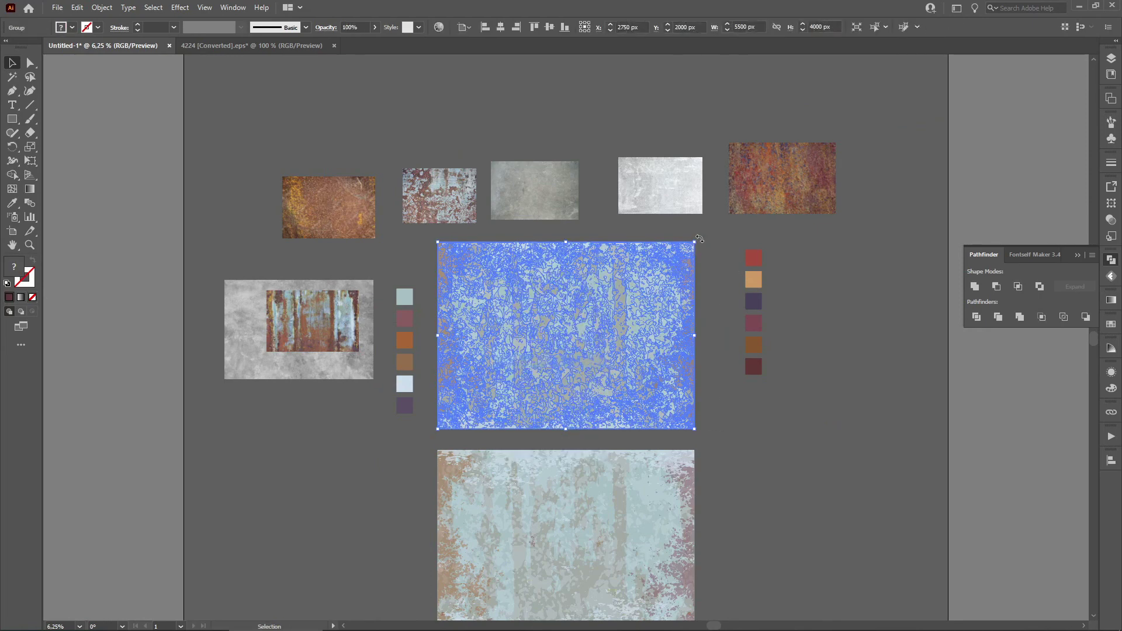
# Step: Rotate the grouped artwork 90° and align it to the artboard's left and top edges
pyautogui.moveTo(637, 213); pyautogui.dragTo(401, 183)
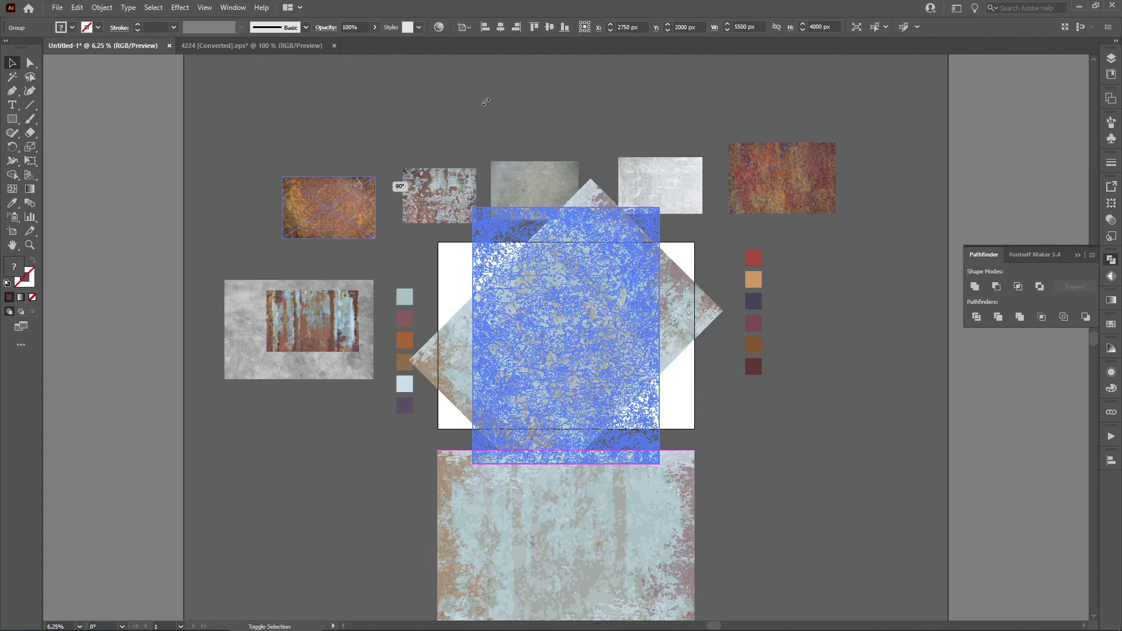
pyautogui.click(485, 27)
pyautogui.click(534, 27)
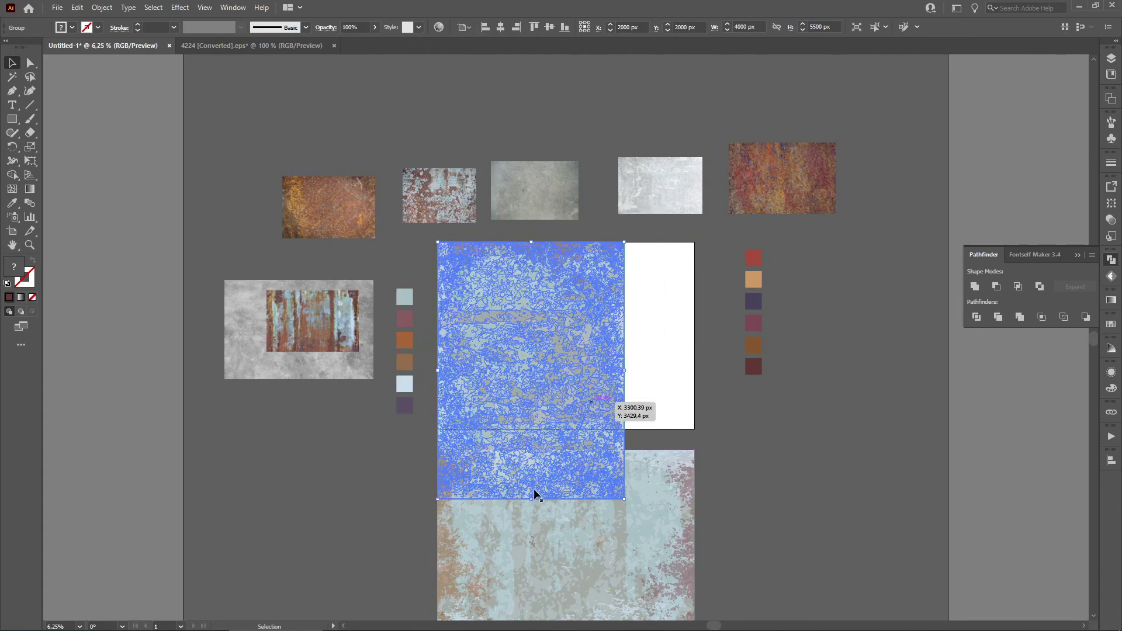
# Step: Resize the rotated artwork in height and width to fill the artboard
pyautogui.moveTo(530, 499); pyautogui.dragTo(517, 431)
pyautogui.scroll(2, 534, 391)
pyautogui.moveTo(698, 244); pyautogui.dragTo(761, 298)
pyautogui.click(869, 243)
pyautogui.scroll(-3, 660, 320)
pyautogui.scroll(1, 641, 376)
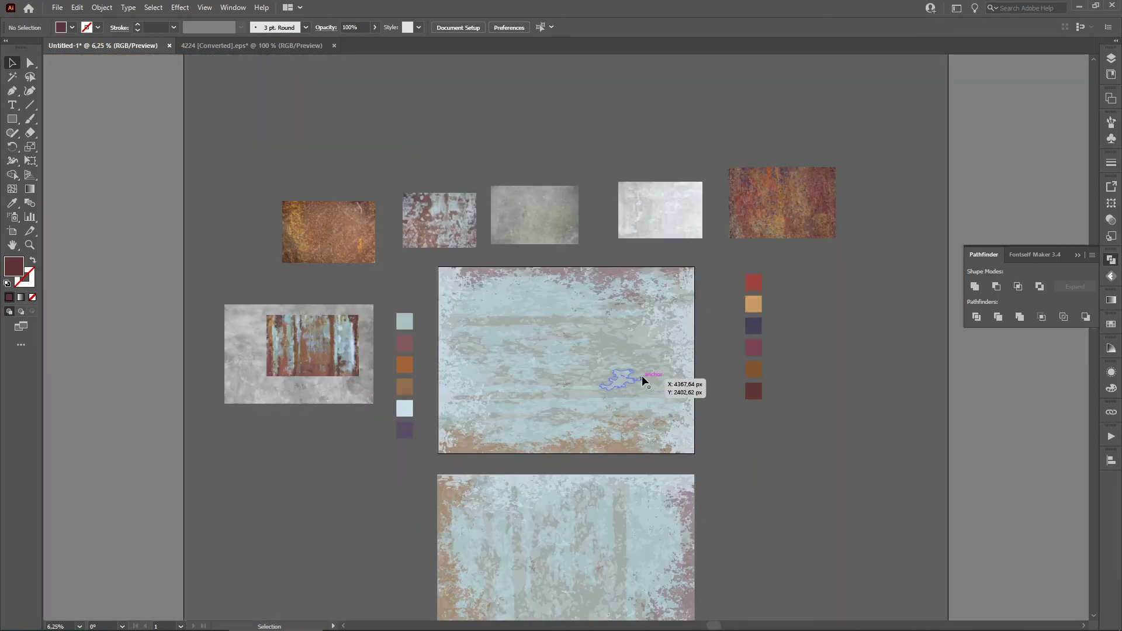
# Step: Undo the resizing and 90° rotation of the grouped artwork on the artboard
pyautogui.moveTo(784, 516); pyautogui.dragTo(751, 420)
pyautogui.scroll(2, 751, 420)
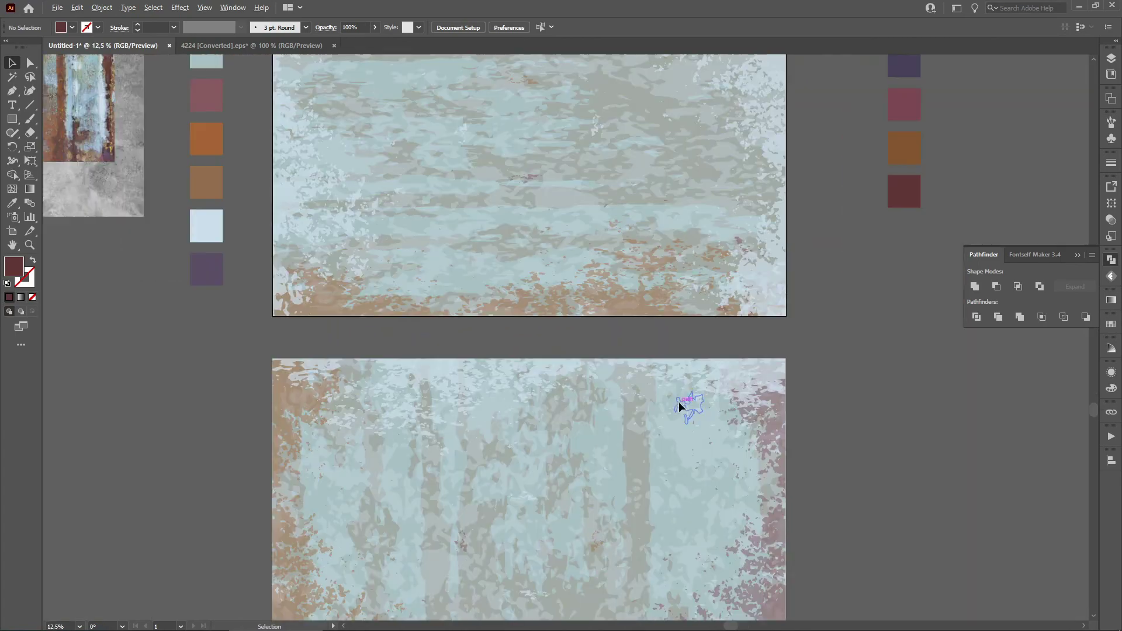
pyautogui.scroll(4, 649, 357)
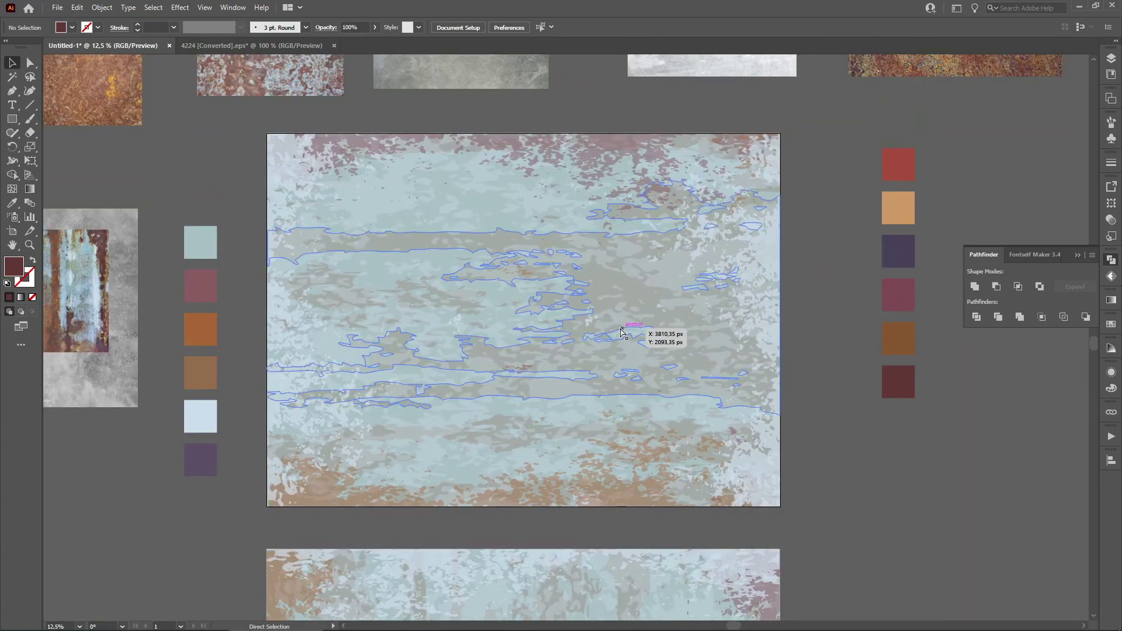
pyautogui.click(618, 333)
pyautogui.hotkey('ctrl', 'z')
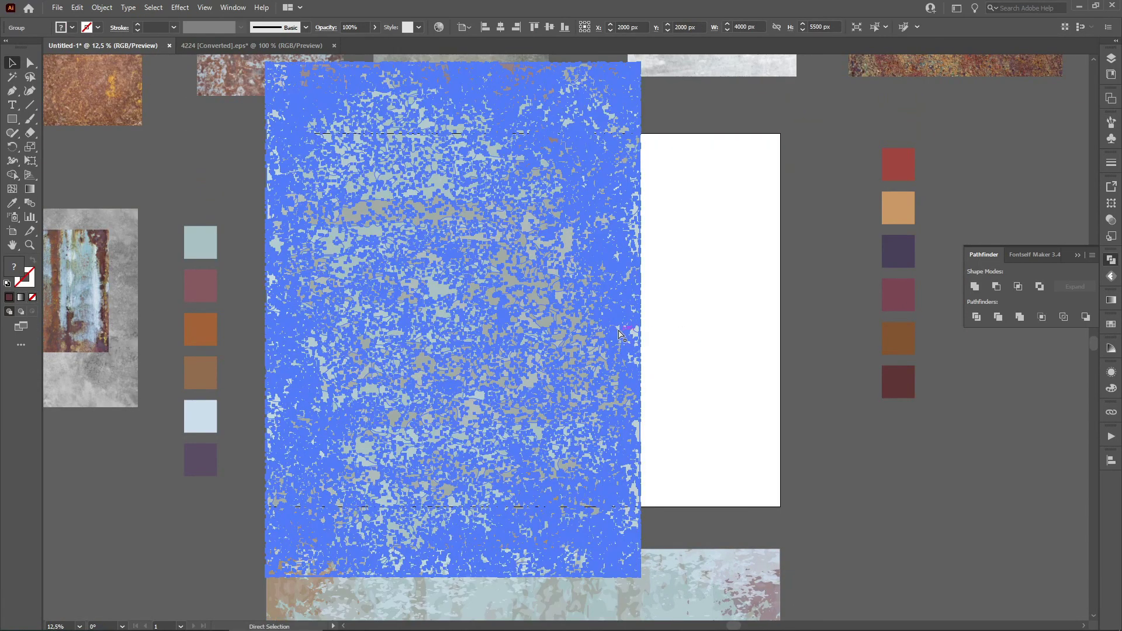
pyautogui.hotkey('ctrl', 'z')
pyautogui.hotkey('ctrl', 'z')
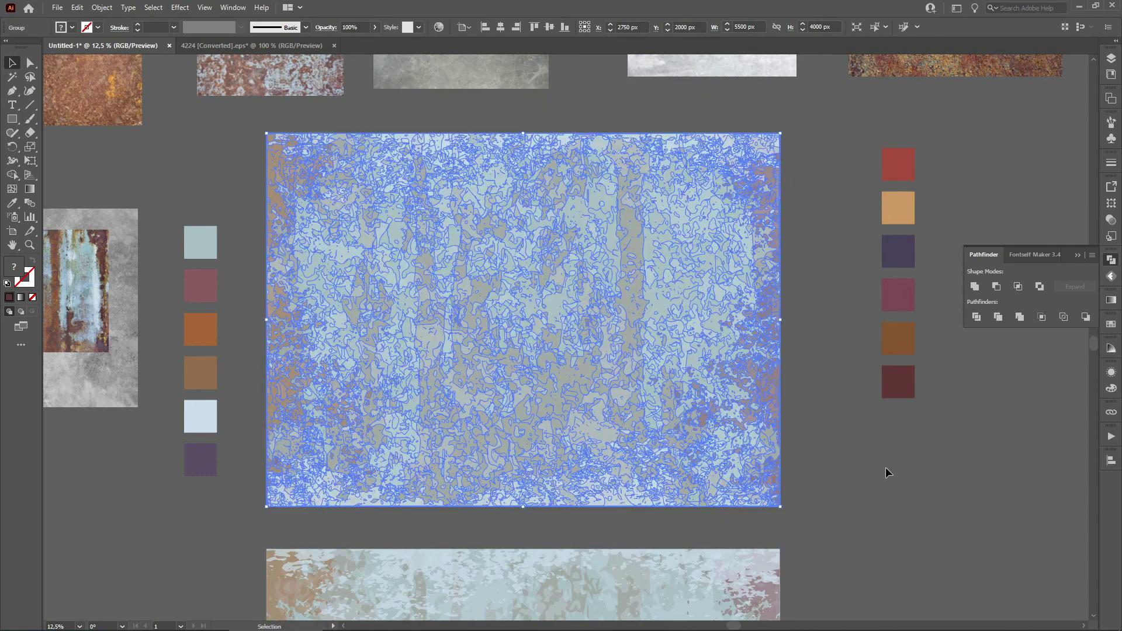
pyautogui.click(882, 467)
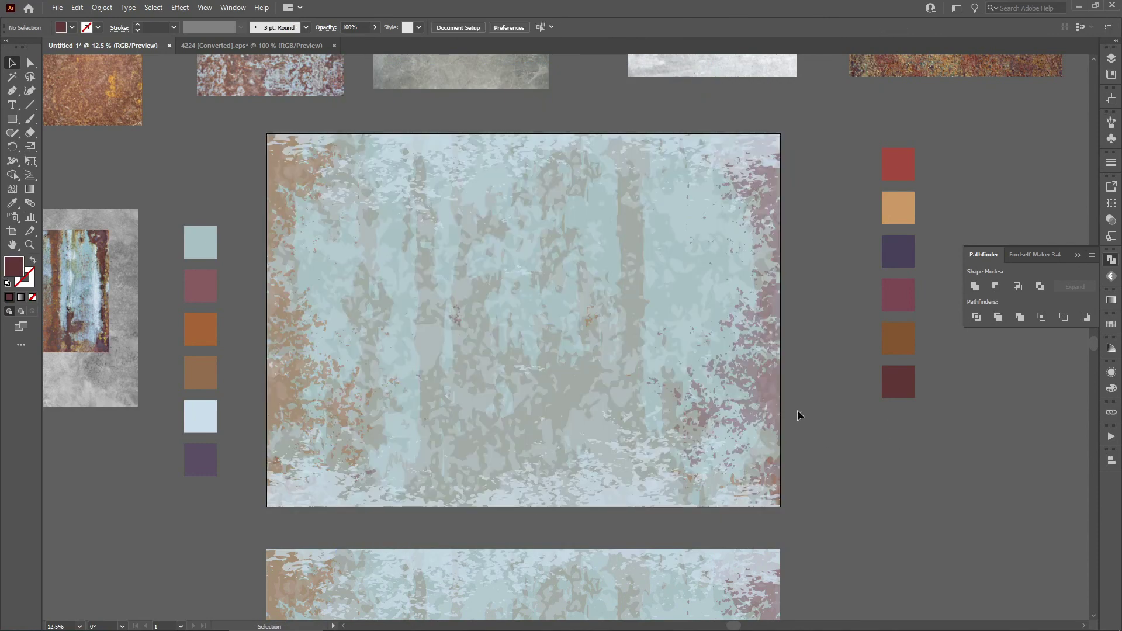
# Step: Ungroup the grouped texture artwork on the artboard into its separate layers
pyautogui.scroll(-1, 818, 443)
pyautogui.moveTo(822, 462); pyautogui.dragTo(701, 386)
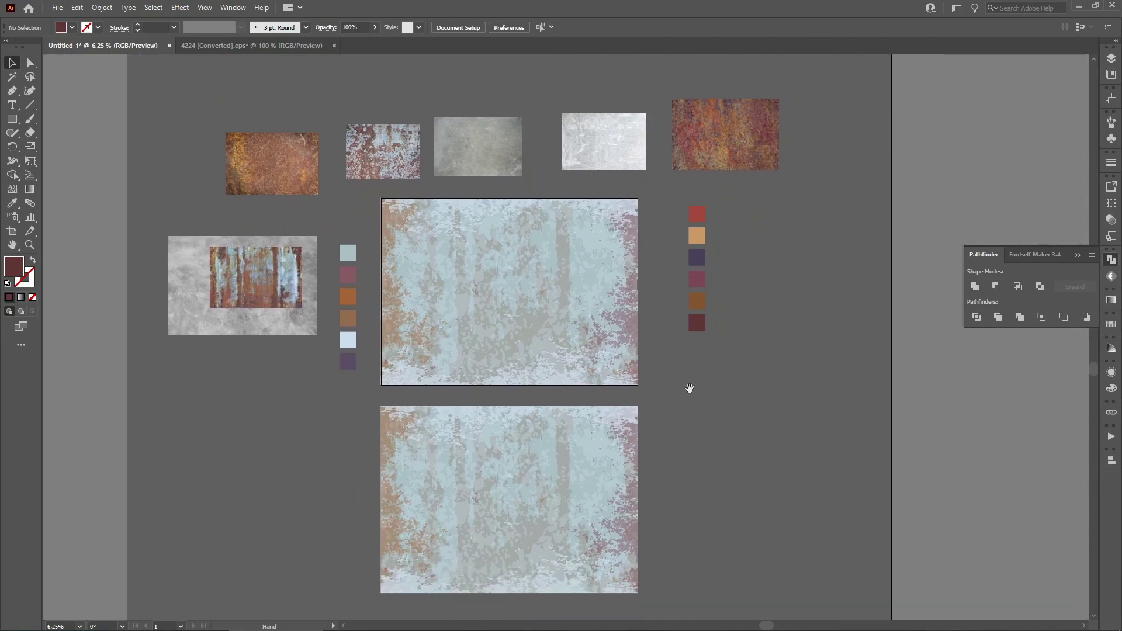
pyautogui.scroll(2, 507, 260)
pyautogui.click(506, 260)
pyautogui.rightClick(544, 174)
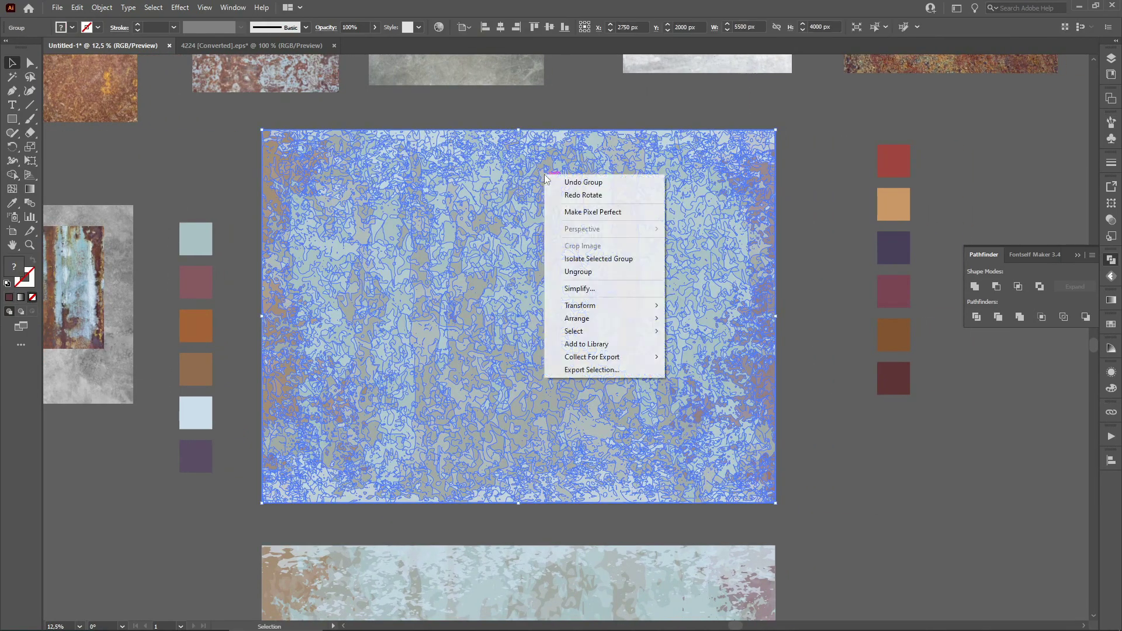
pyautogui.click(801, 307)
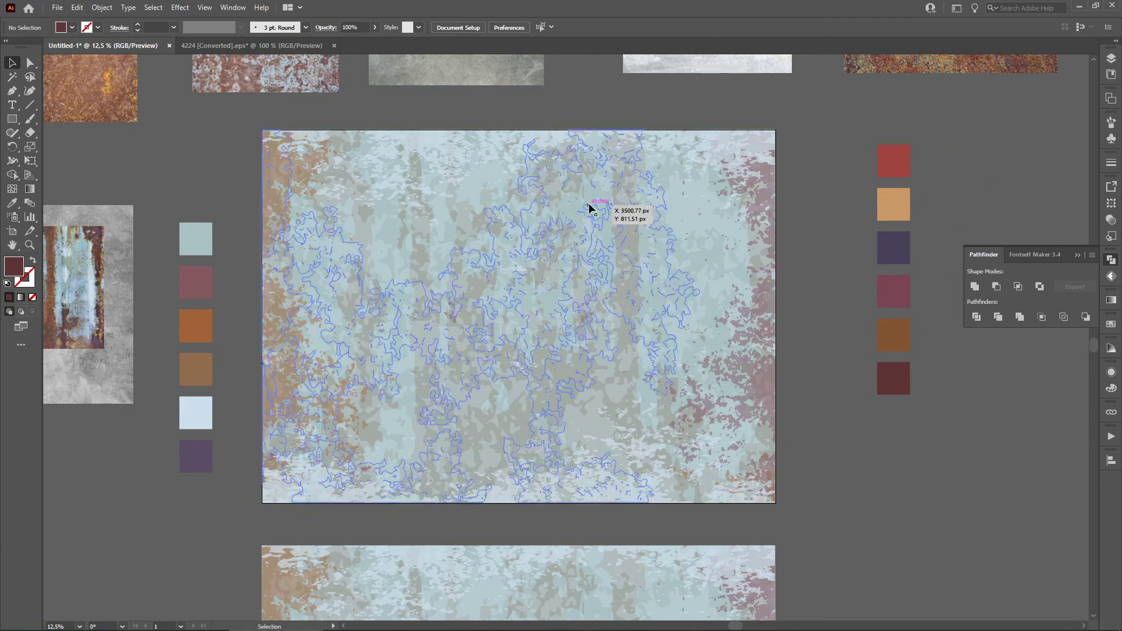
pyautogui.moveTo(592, 197); pyautogui.dragTo(621, 220)
pyautogui.hotkey('ctrl', 'z')
pyautogui.click(825, 120)
# Step: Recolour the artboard-sized background rectangle with the red swatch of the rust palette
pyautogui.scroll(2, 684, 162)
pyautogui.moveTo(655, 174); pyautogui.dragTo(781, 160)
pyautogui.hotkey('ctrl', 'z')
pyautogui.scroll(-2, 295, 166)
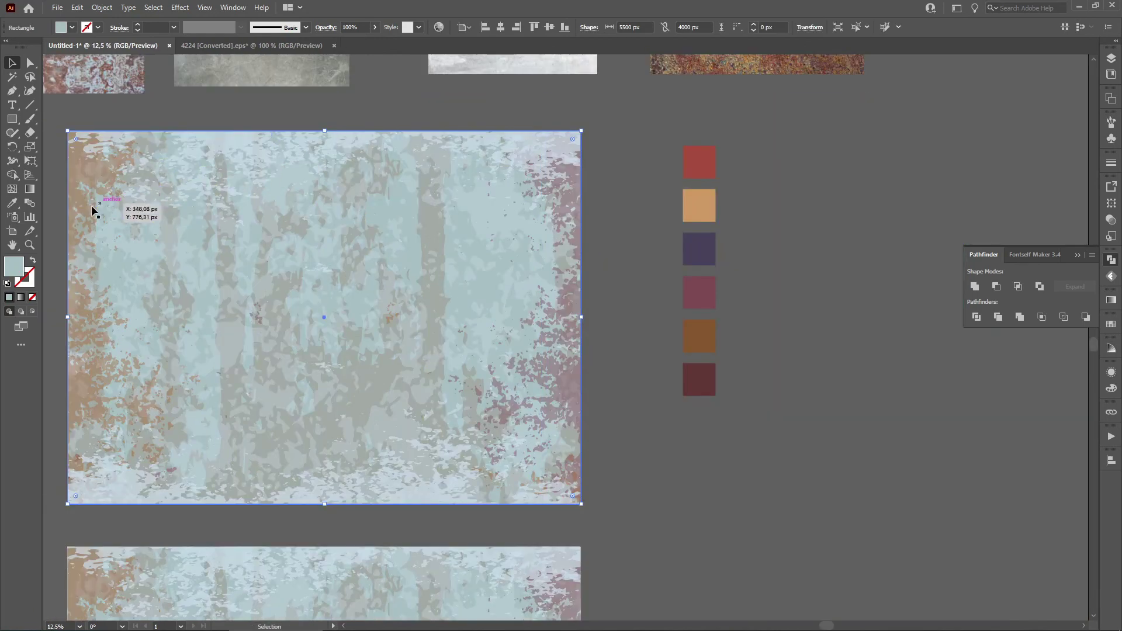
pyautogui.click(12, 203)
pyautogui.click(703, 156)
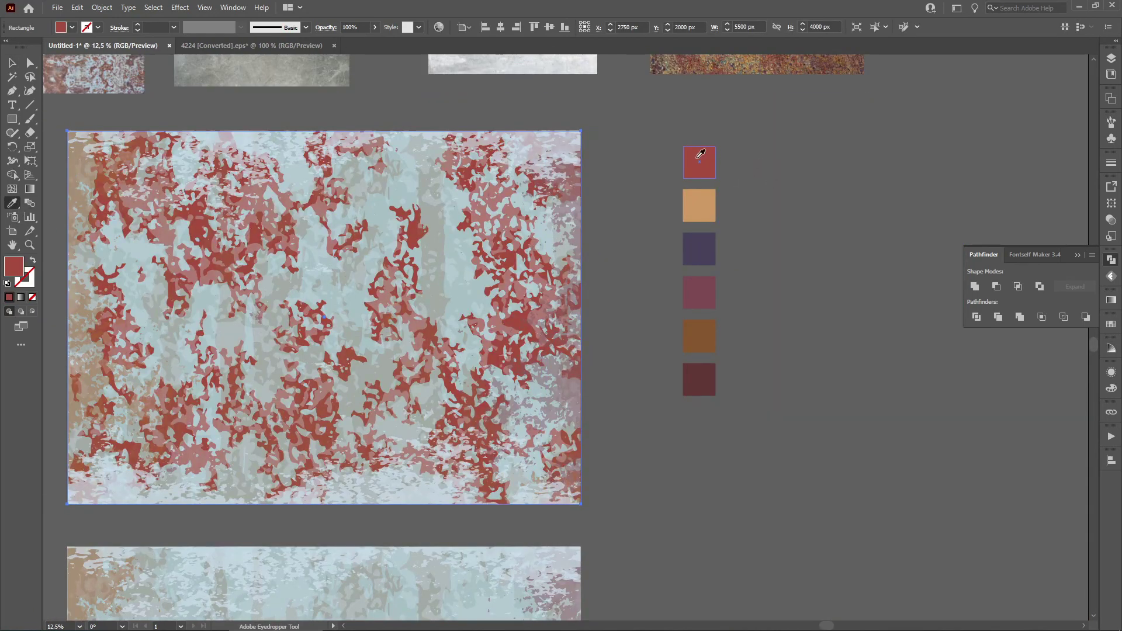
pyautogui.click(18, 61)
pyautogui.click(159, 111)
# Step: Recolour the orange texture layer along the artwork's left edge with the tan swatch and set its opacity to 24%
pyautogui.moveTo(290, 115); pyautogui.dragTo(432, 109)
pyautogui.click(220, 157)
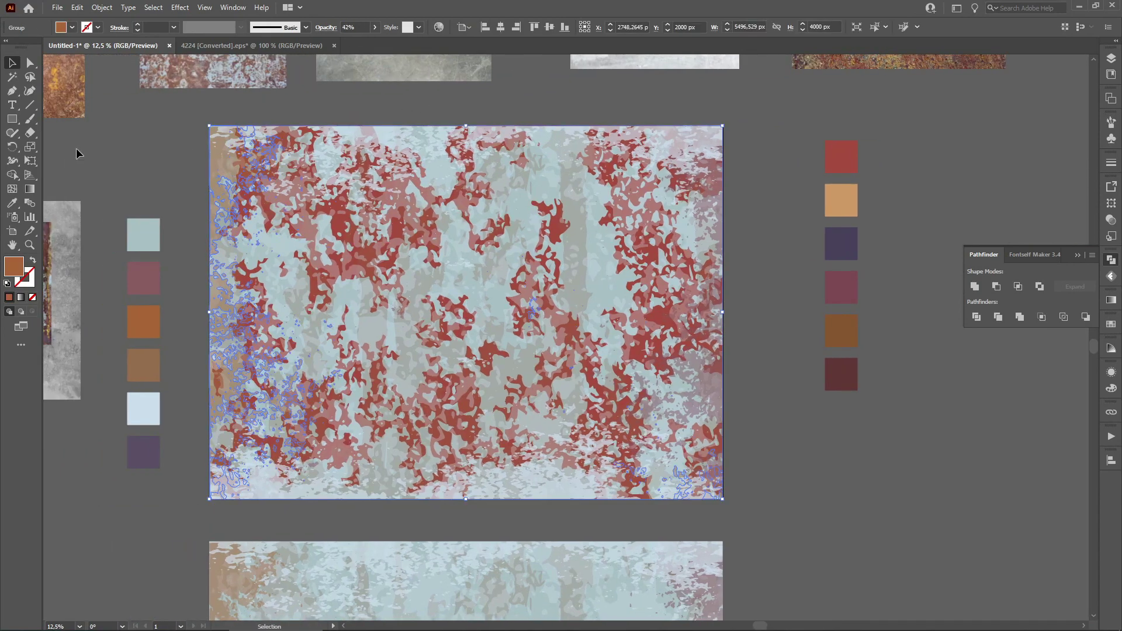
pyautogui.click(12, 203)
pyautogui.click(850, 204)
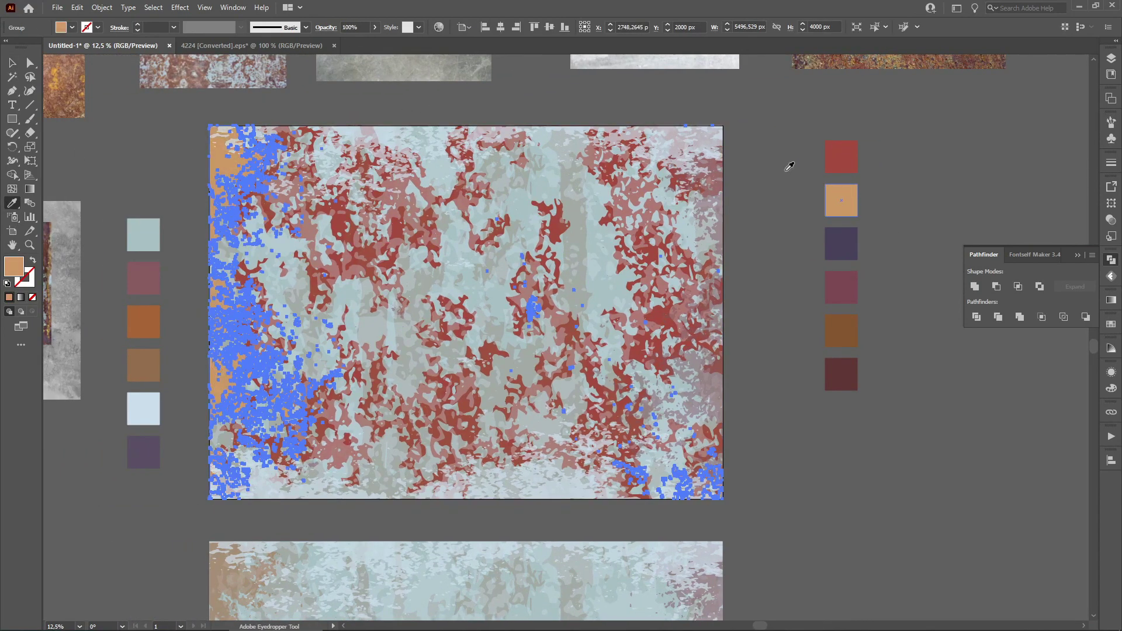
pyautogui.click(374, 26)
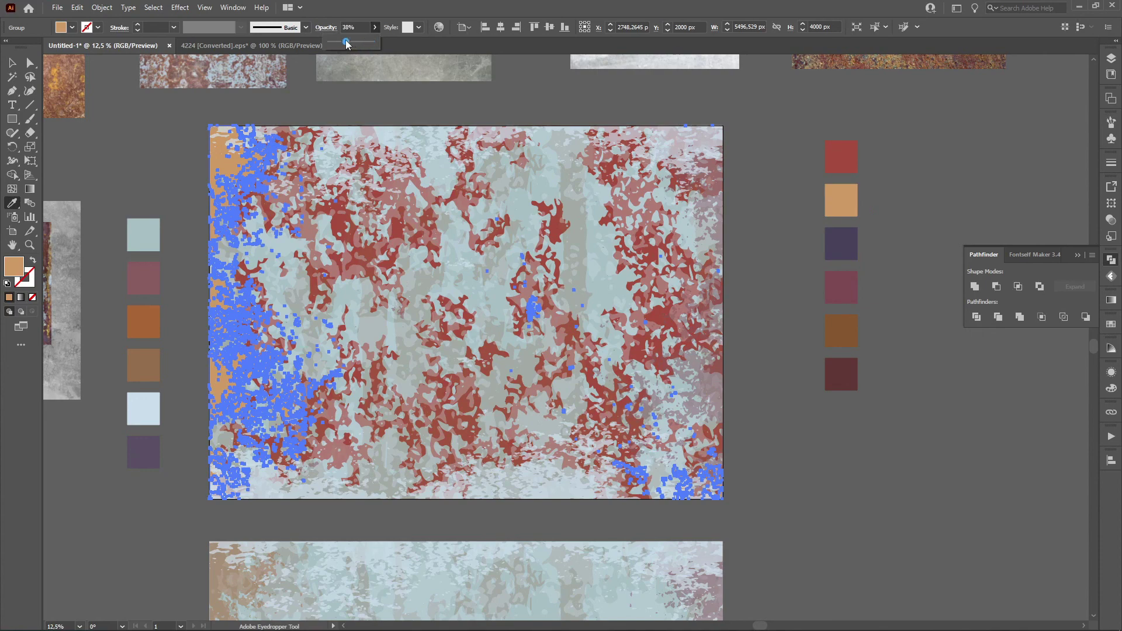
pyautogui.moveTo(345, 40); pyautogui.dragTo(339, 40)
pyautogui.press('v')
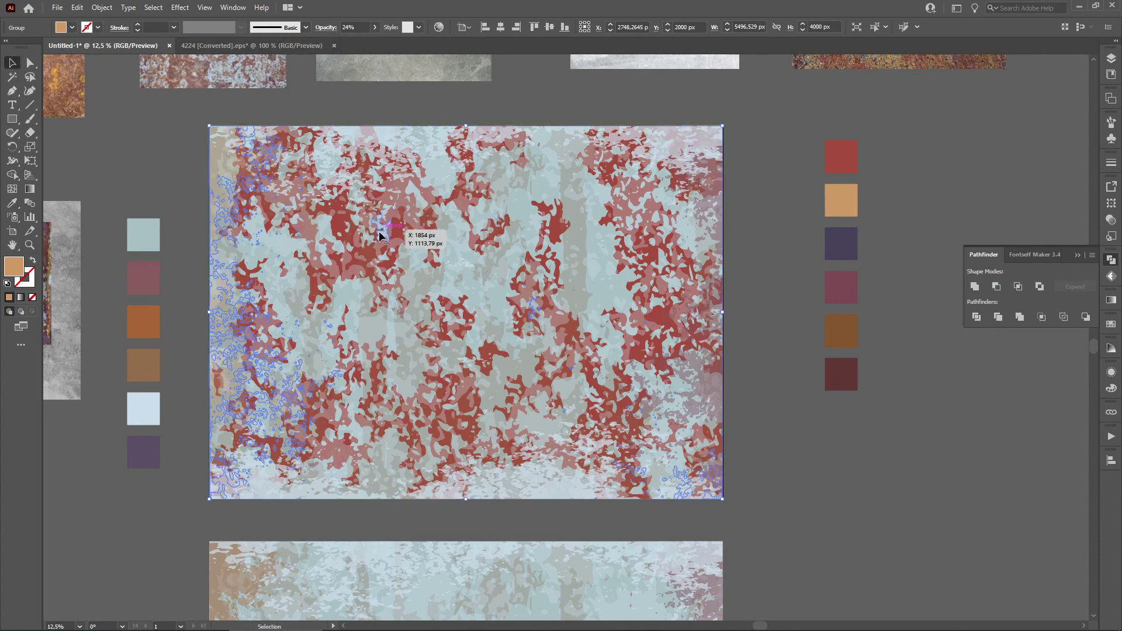
# Step: Recolour the large vertical-streak texture layer with the dark purple swatch and set its opacity to 22%
pyautogui.click(10, 205)
pyautogui.click(843, 244)
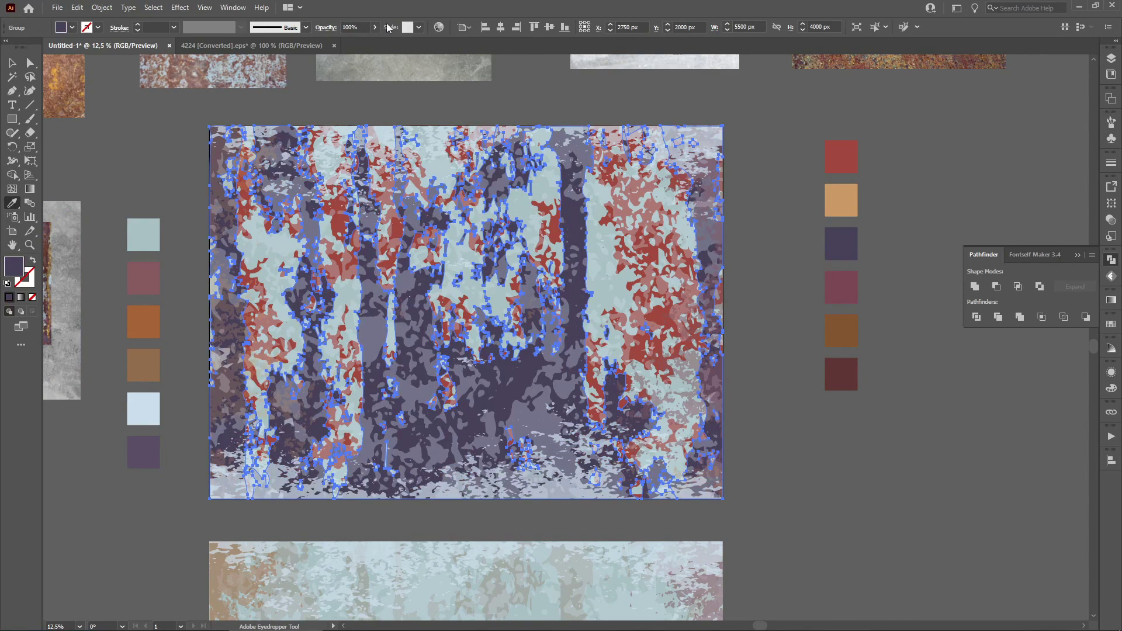
pyautogui.moveTo(357, 42); pyautogui.dragTo(340, 40)
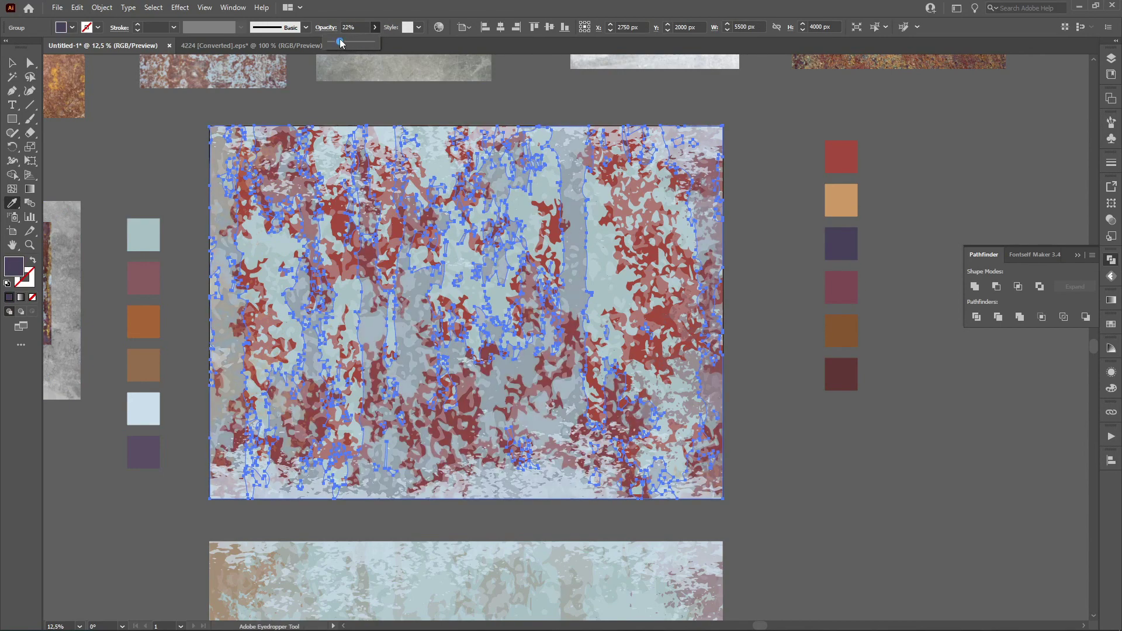
pyautogui.click(12, 63)
pyautogui.click(745, 251)
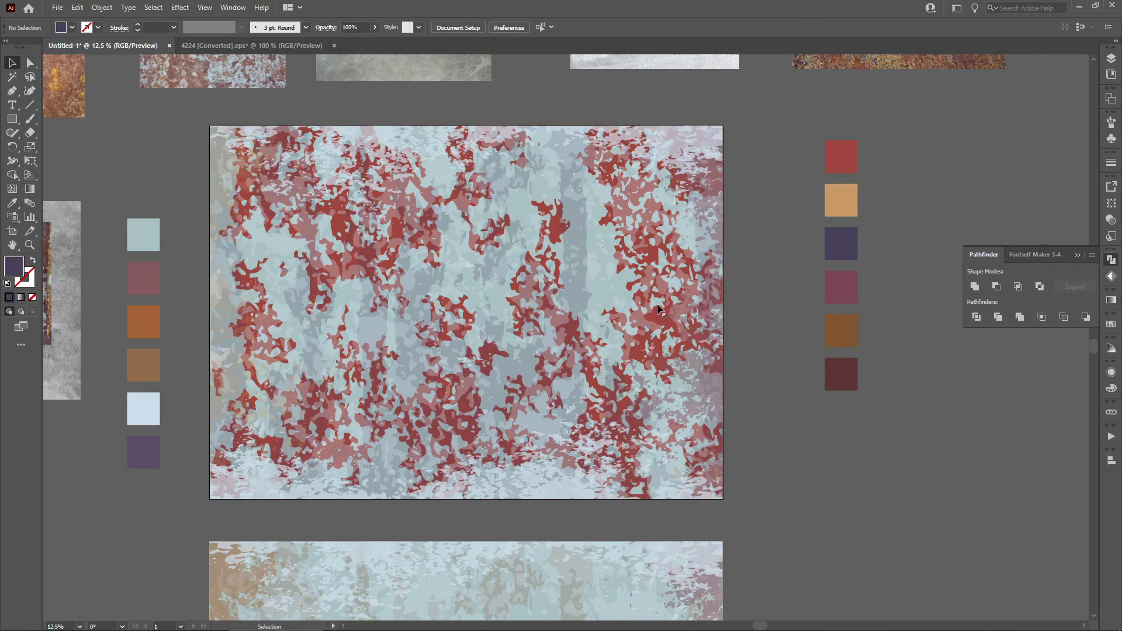
# Step: Recolour the teal texture layer covering the whole artwork with the brown swatch and set its opacity to 40%
pyautogui.scroll(1, 630, 289)
pyautogui.click(629, 288)
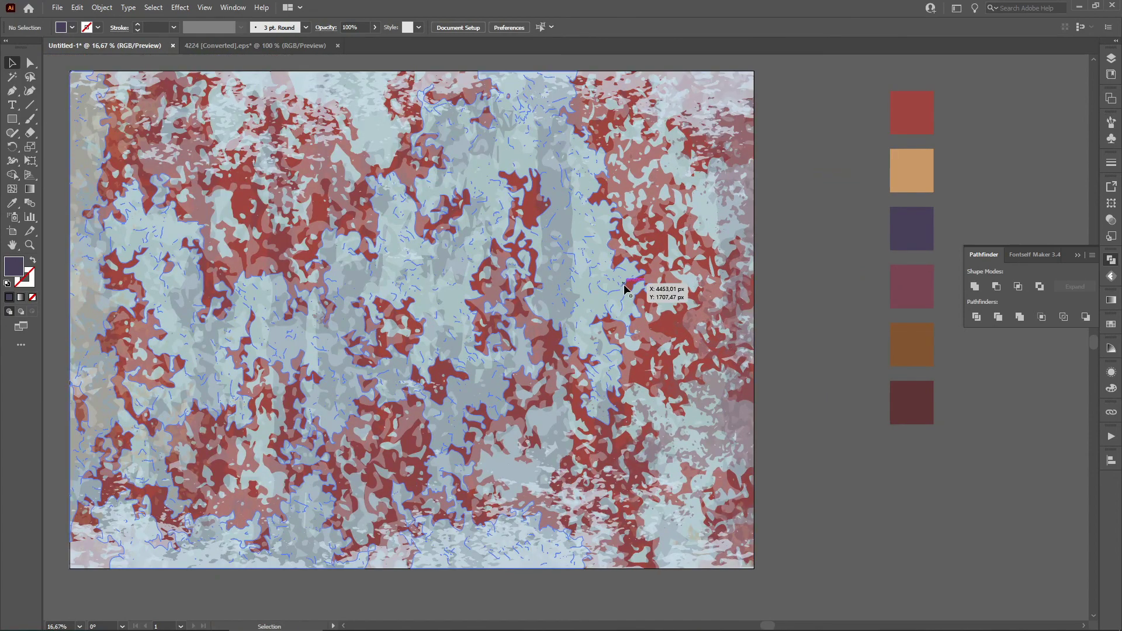
pyautogui.click(12, 203)
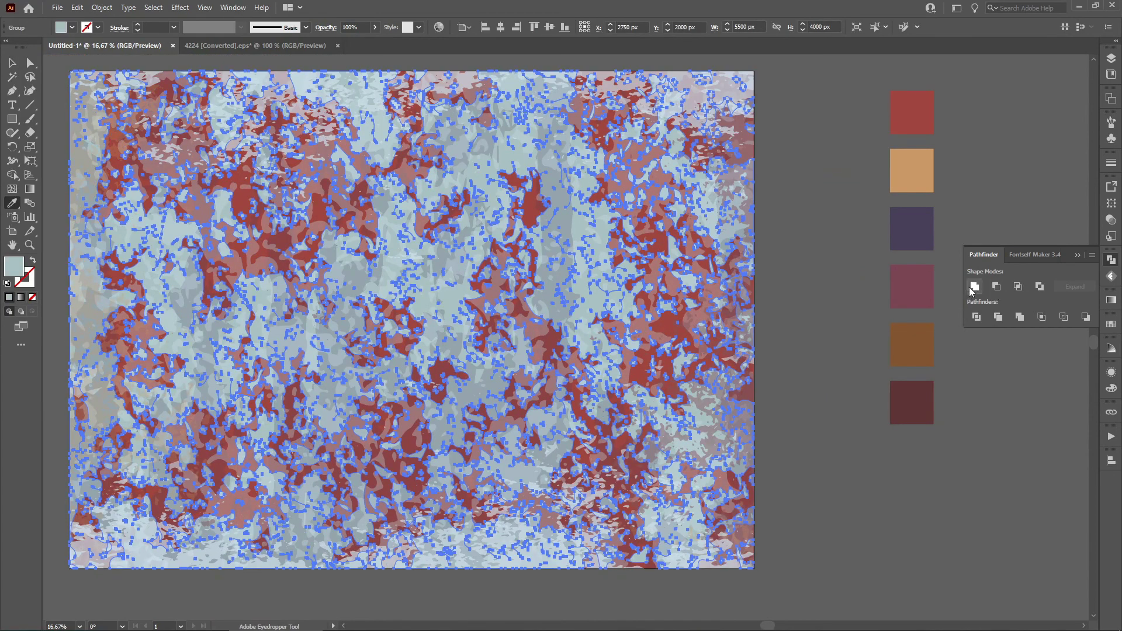
pyautogui.click(920, 299)
pyautogui.click(921, 336)
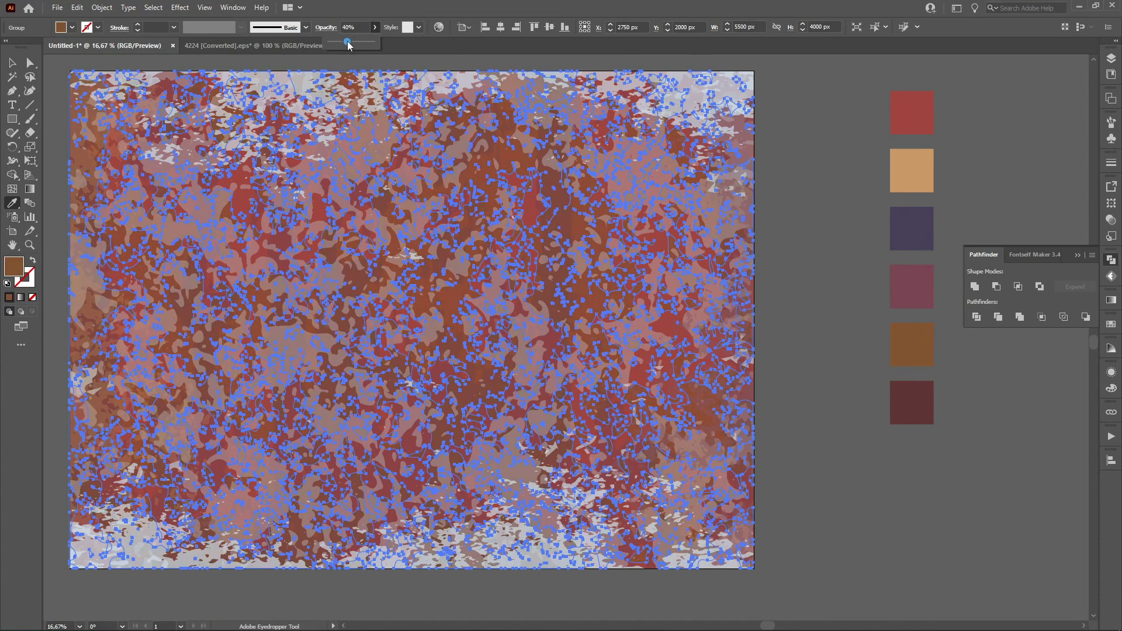
# Step: Recolour the pale texture layer along the artwork's top edge with the tan swatch and lower its opacity
pyautogui.click(300, 82)
pyautogui.press('v')
pyautogui.click(11, 203)
pyautogui.click(909, 166)
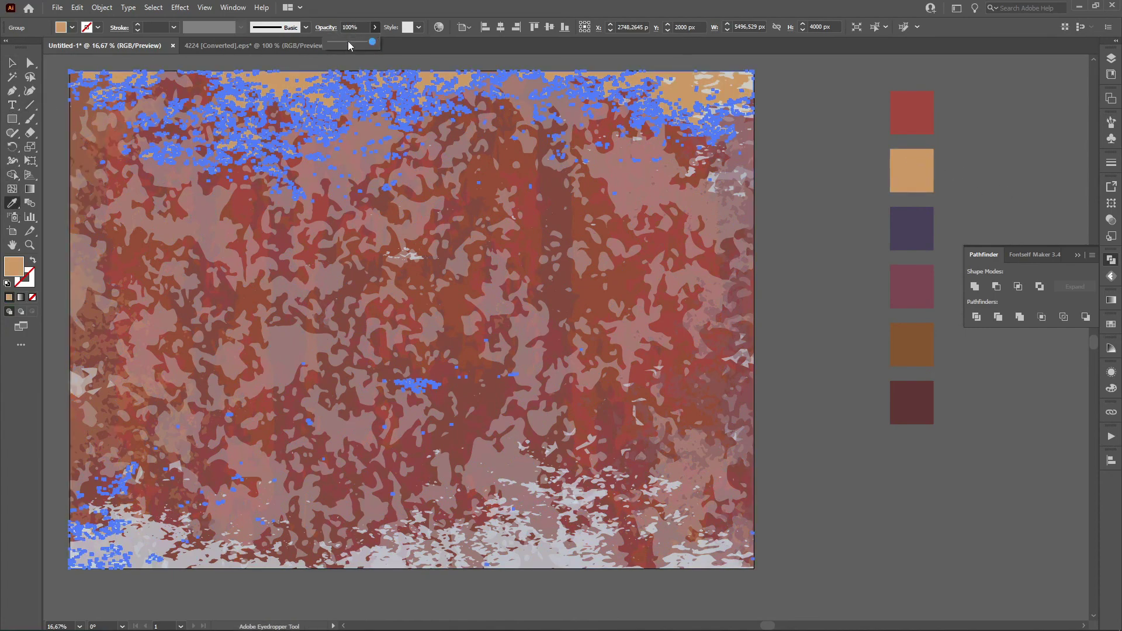
pyautogui.click(348, 41)
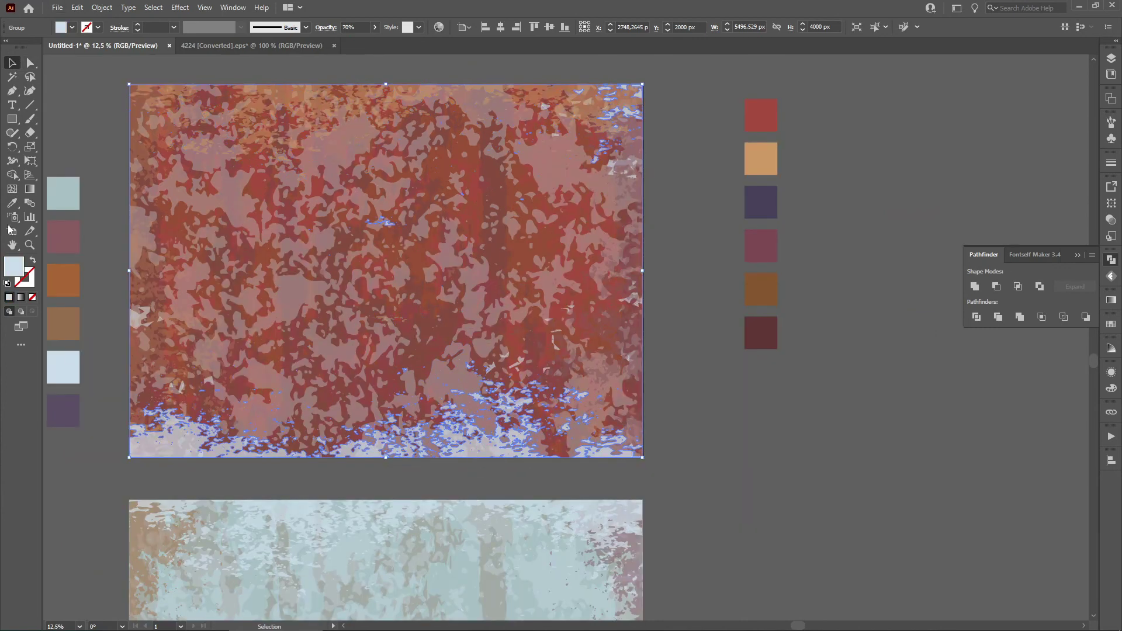
# Step: Recolour the pale texture layer along the artwork's bottom edge with the tan swatch and set its opacity to 31%
pyautogui.click(12, 202)
pyautogui.click(756, 158)
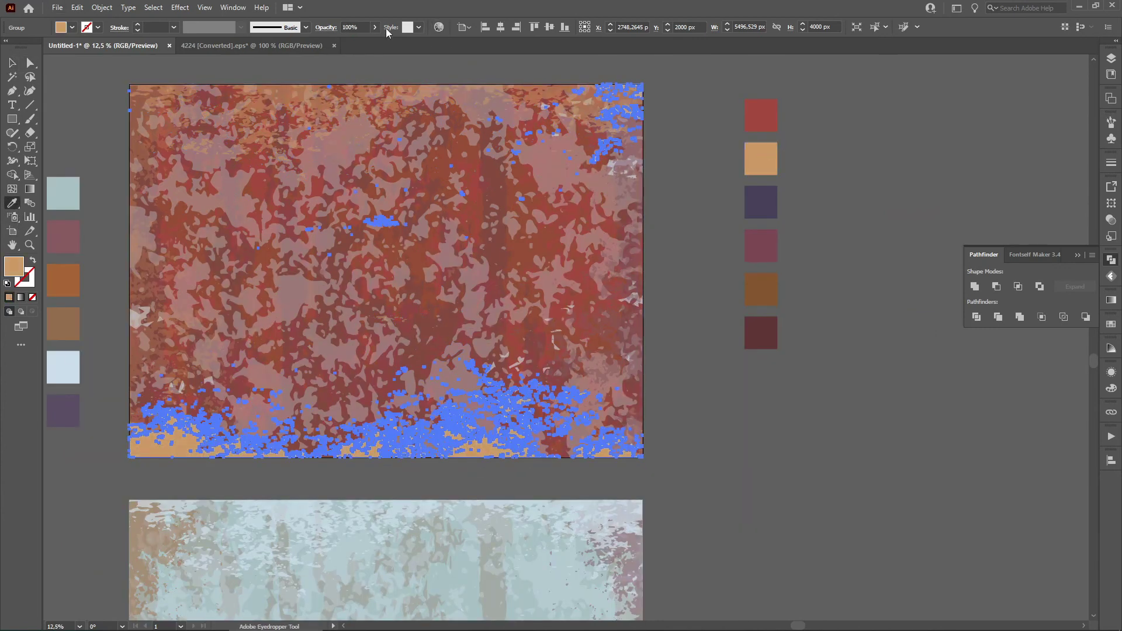
pyautogui.click(344, 42)
pyautogui.press('v')
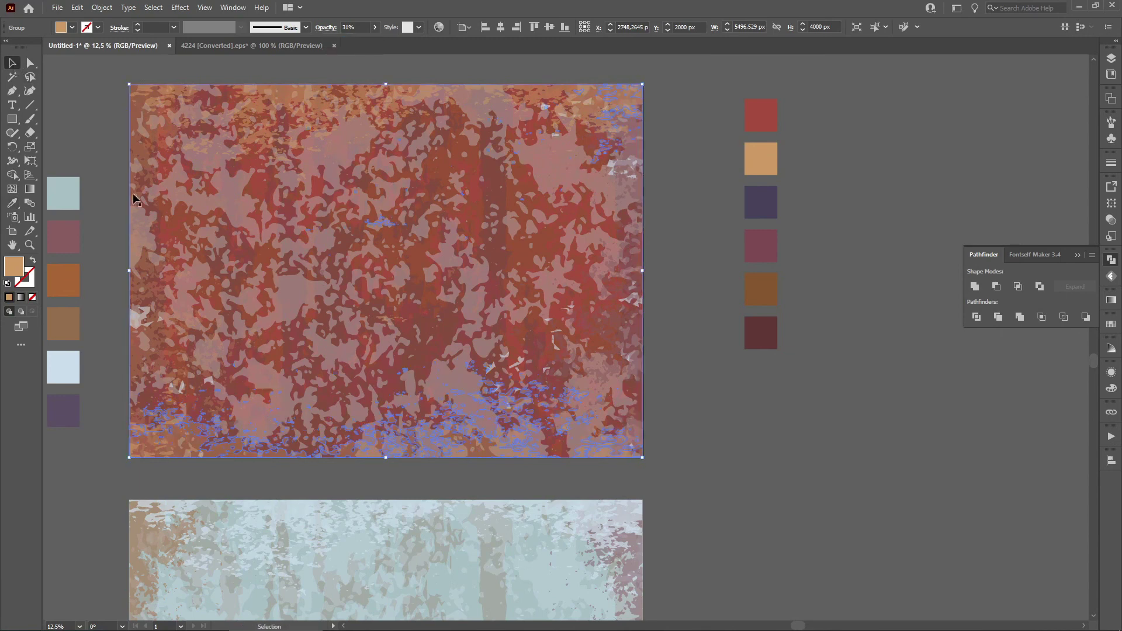
# Step: Recolour the tan left-edge texture layer with a bright yellow sampled from the left side of the orange rust photo
pyautogui.click(150, 294)
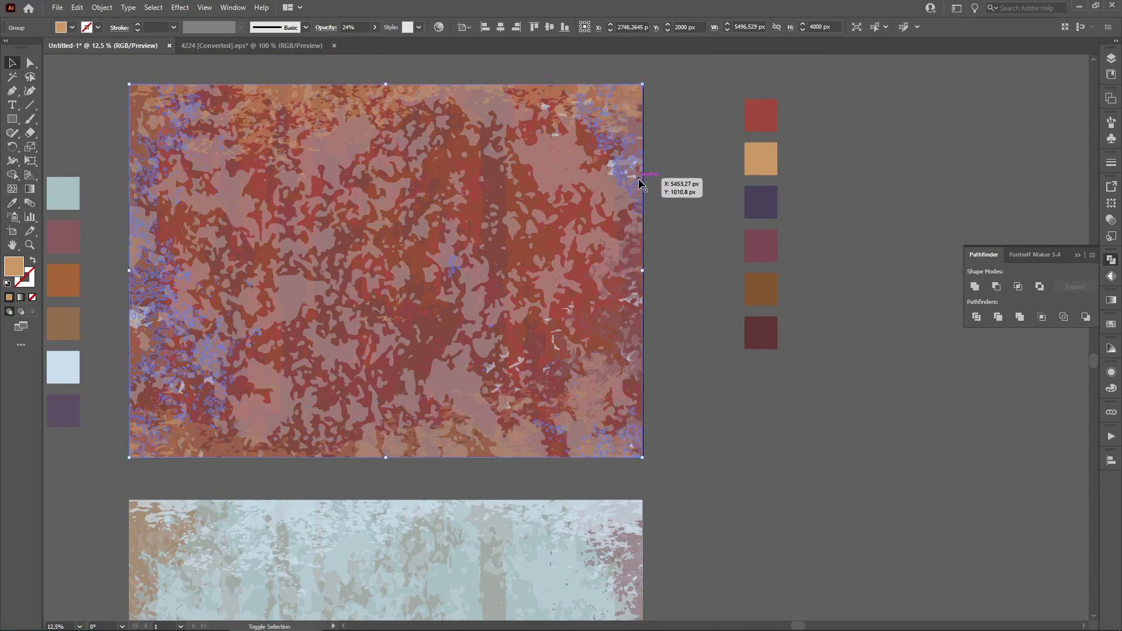
pyautogui.click(14, 203)
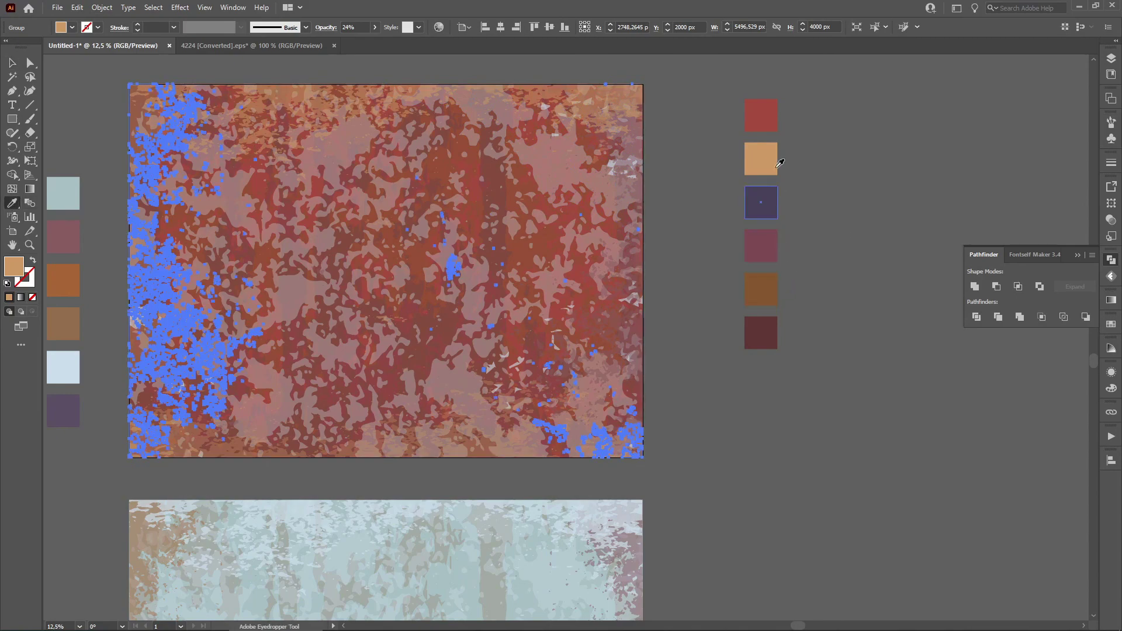
pyautogui.scroll(-1, 745, 223)
pyautogui.moveTo(815, 162); pyautogui.dragTo(814, 178)
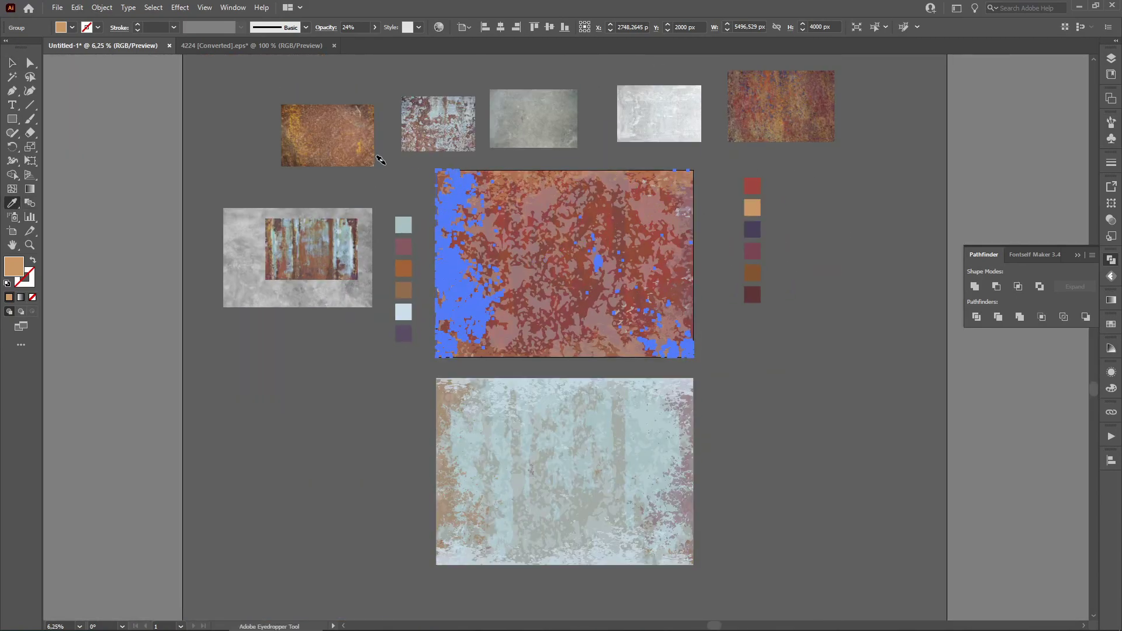
pyautogui.scroll(1, 391, 161)
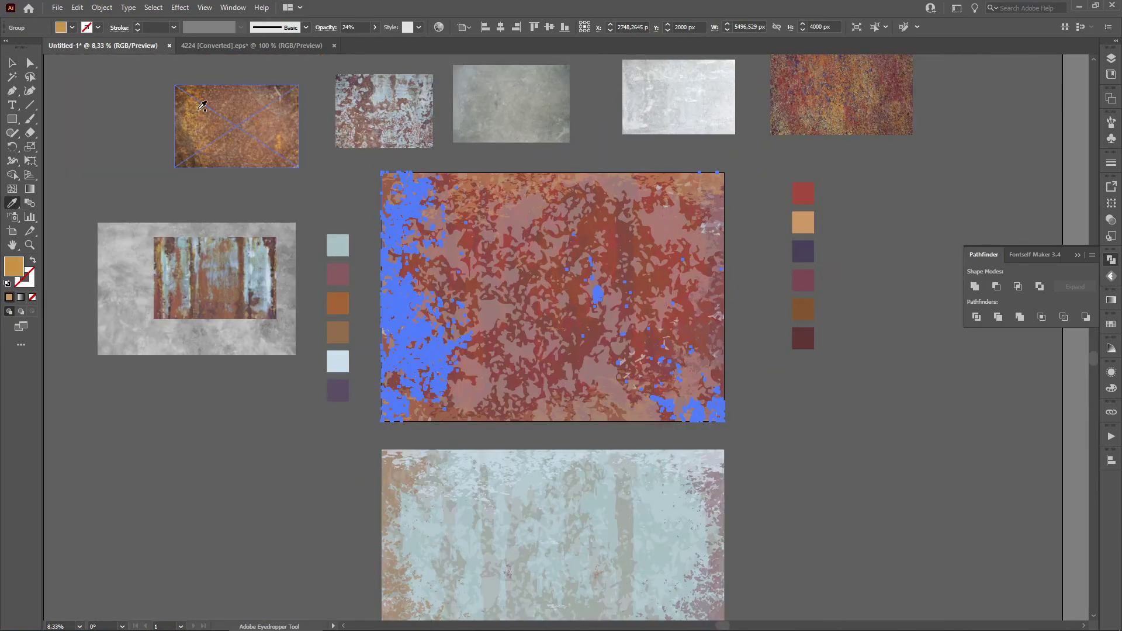
pyautogui.scroll(7, 198, 109)
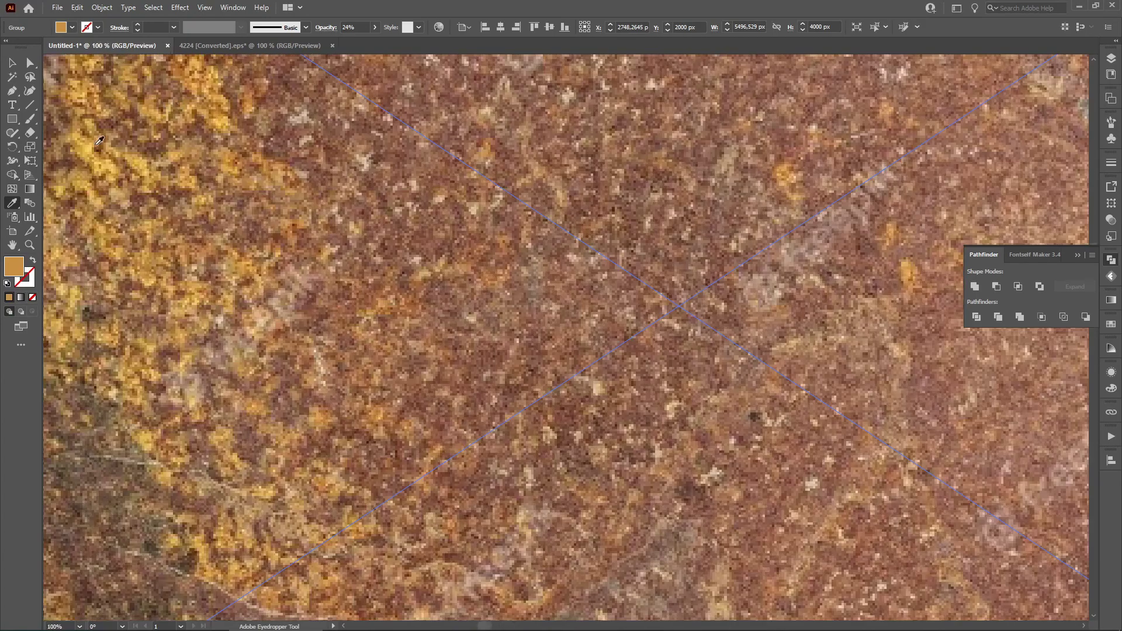
pyautogui.click(94, 144)
pyautogui.scroll(-4, 597, 70)
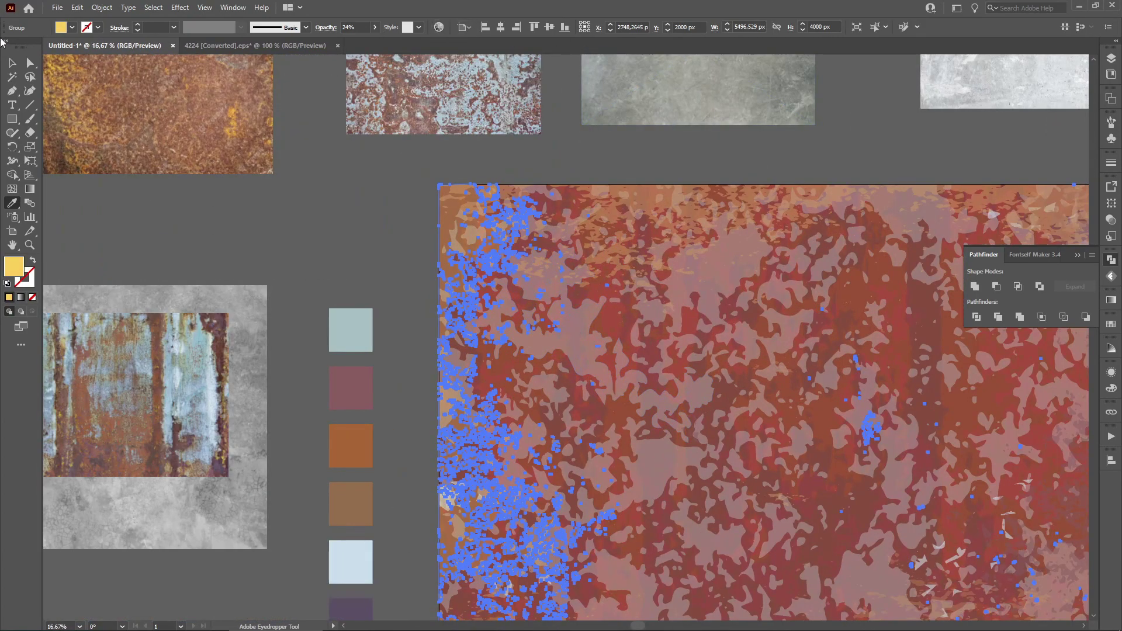
pyautogui.click(12, 62)
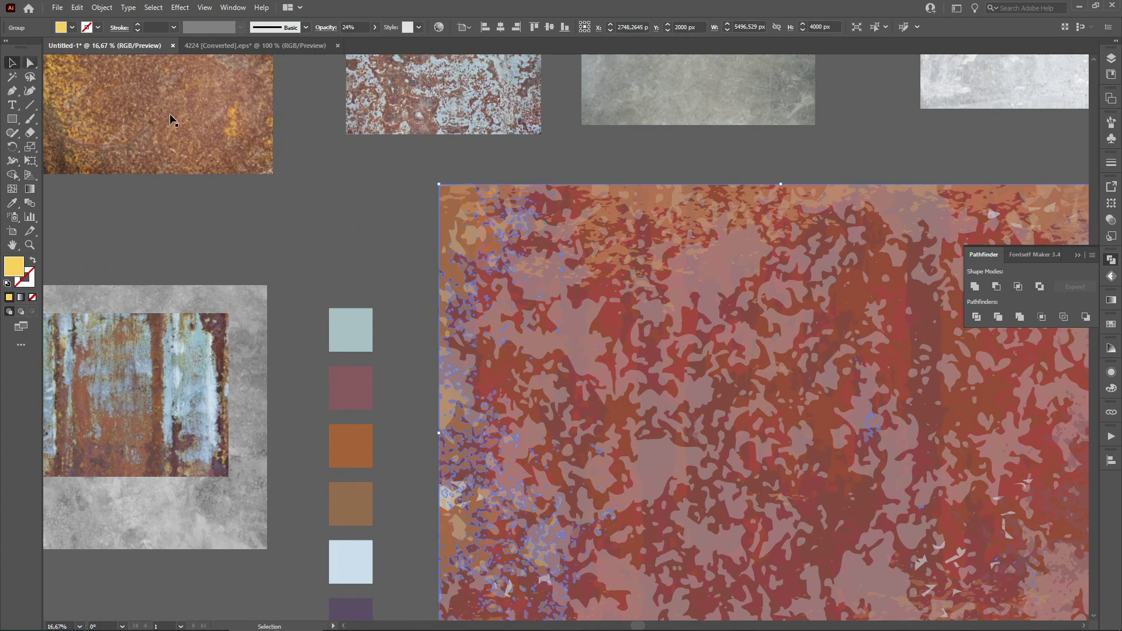
pyautogui.click(321, 209)
# Step: Recolour the mauve texture layer along the artwork's right edge with the left-edge layer's yellow and set its opacity to 20%
pyautogui.scroll(-1, 724, 292)
pyautogui.click(920, 289)
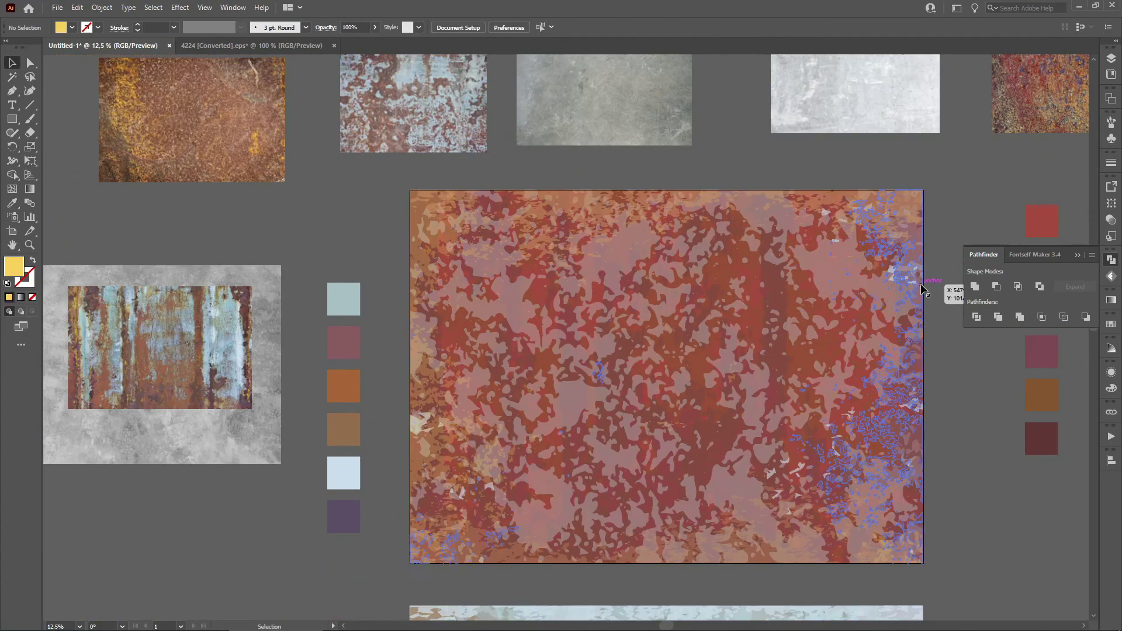
pyautogui.click(12, 203)
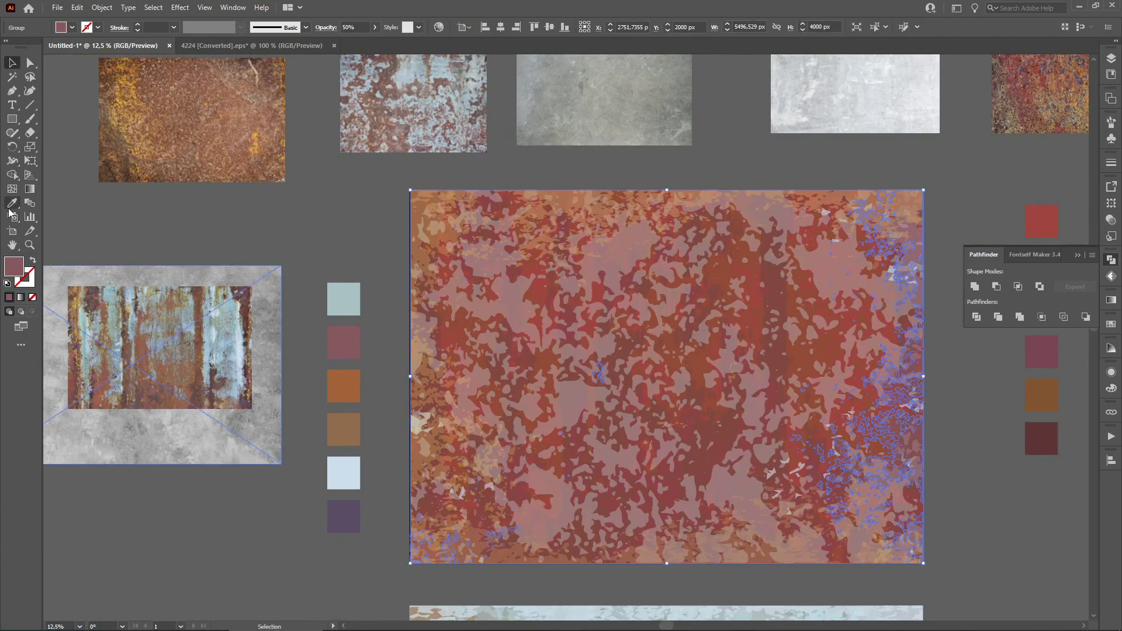
pyautogui.click(415, 219)
pyautogui.click(374, 27)
pyautogui.moveTo(374, 42); pyautogui.dragTo(346, 44)
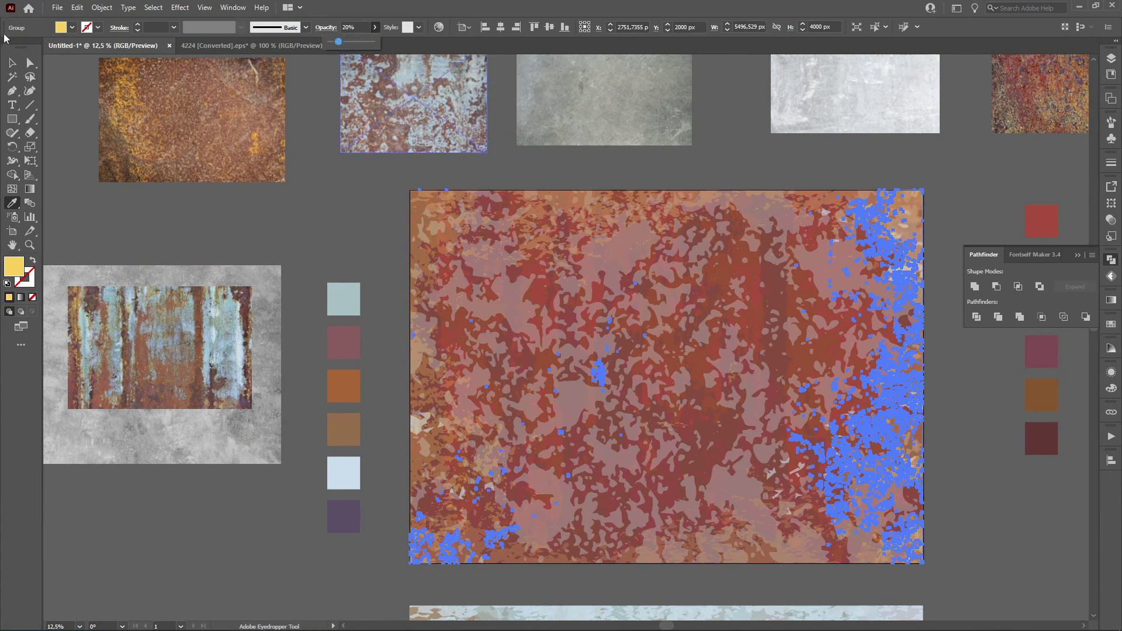
pyautogui.click(13, 62)
pyautogui.click(180, 172)
pyautogui.moveTo(295, 214); pyautogui.dragTo(185, 132)
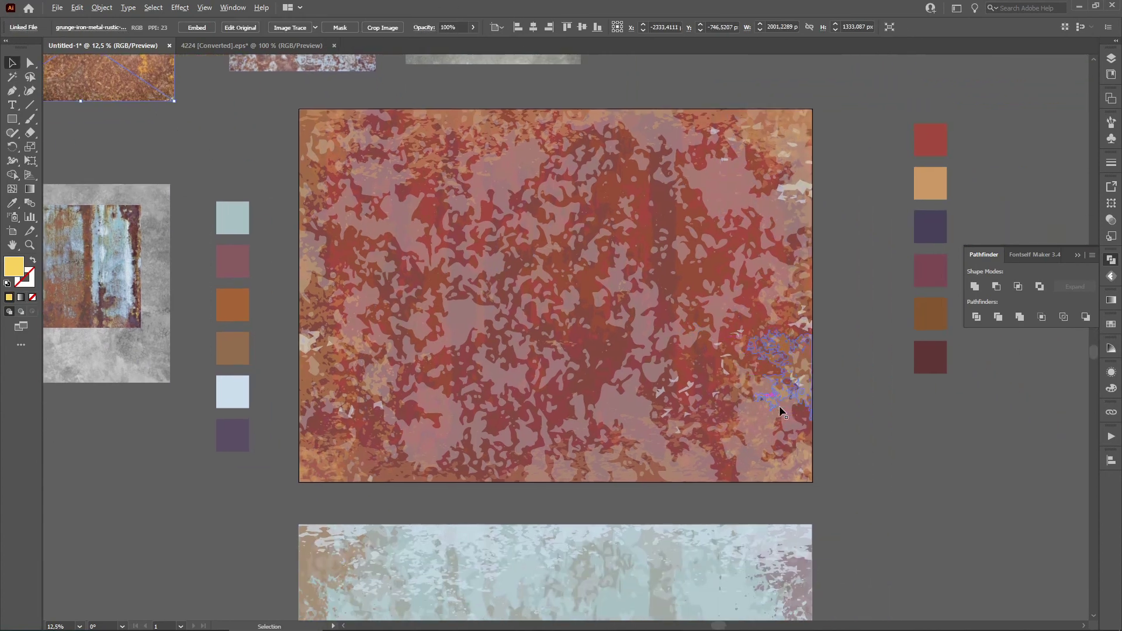
# Step: Recolour the pale blue fleck layer scattered across the red artwork with the dark maroon swatch and lower its opacity
pyautogui.scroll(2, 797, 412)
pyautogui.click(577, 357)
pyautogui.press('i')
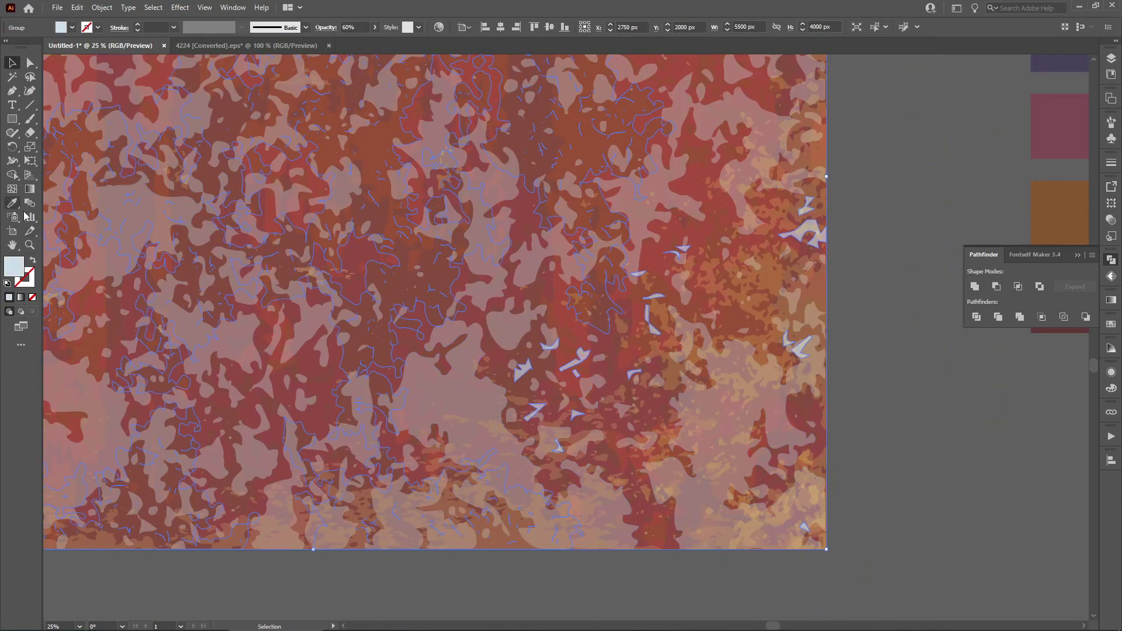
pyautogui.scroll(-2, 267, 315)
pyautogui.click(700, 300)
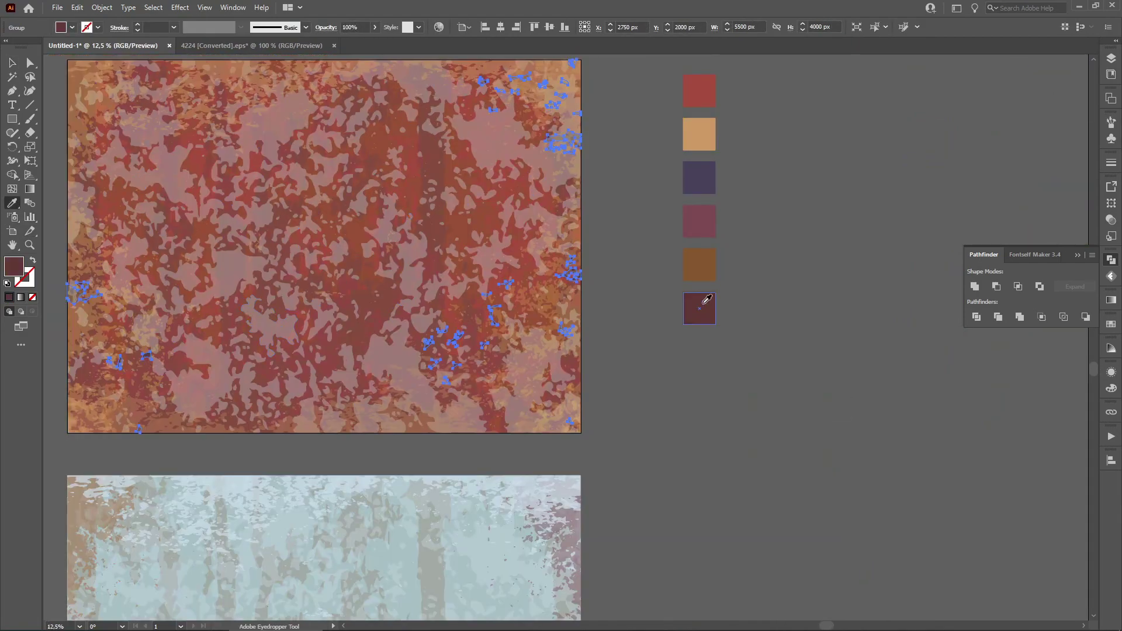
pyautogui.click(375, 27)
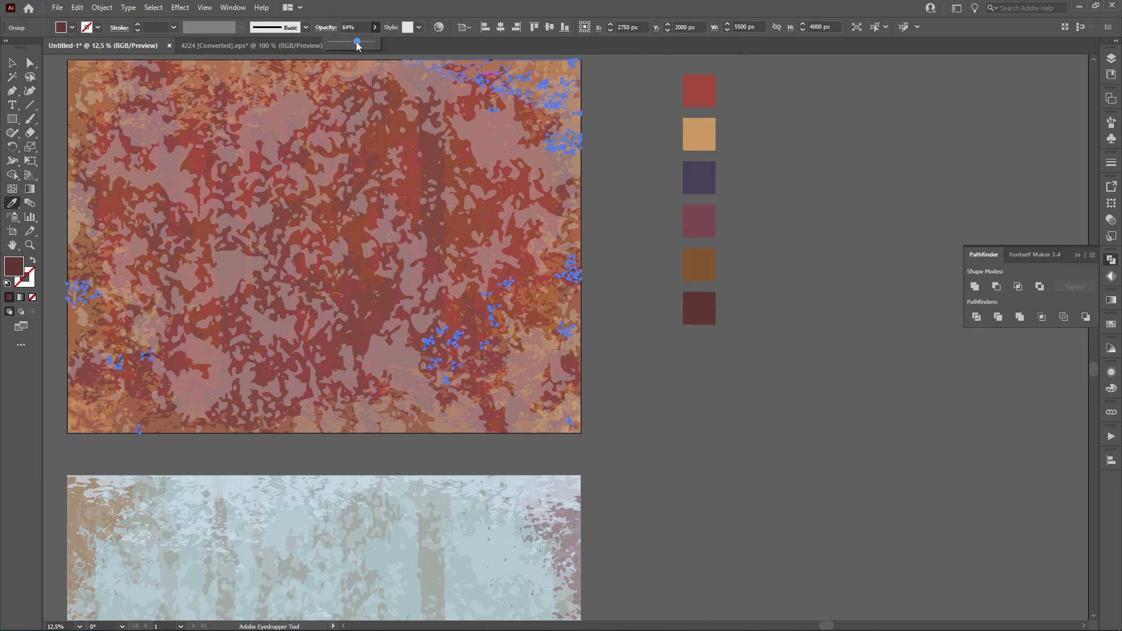
pyautogui.click(11, 63)
pyautogui.click(811, 443)
# Step: Recolour the mauve blotch layer covering the whole red artwork with the tan swatch and set its opacity to 20%
pyautogui.moveTo(725, 384); pyautogui.dragTo(853, 405)
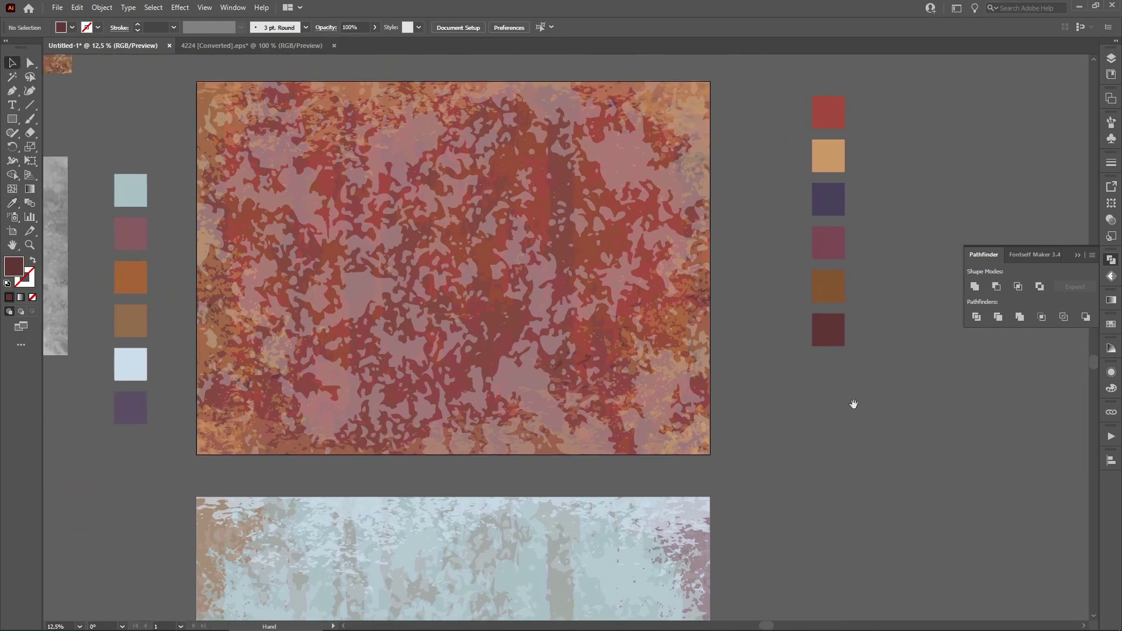
pyautogui.click(374, 294)
pyautogui.click(11, 206)
pyautogui.click(826, 154)
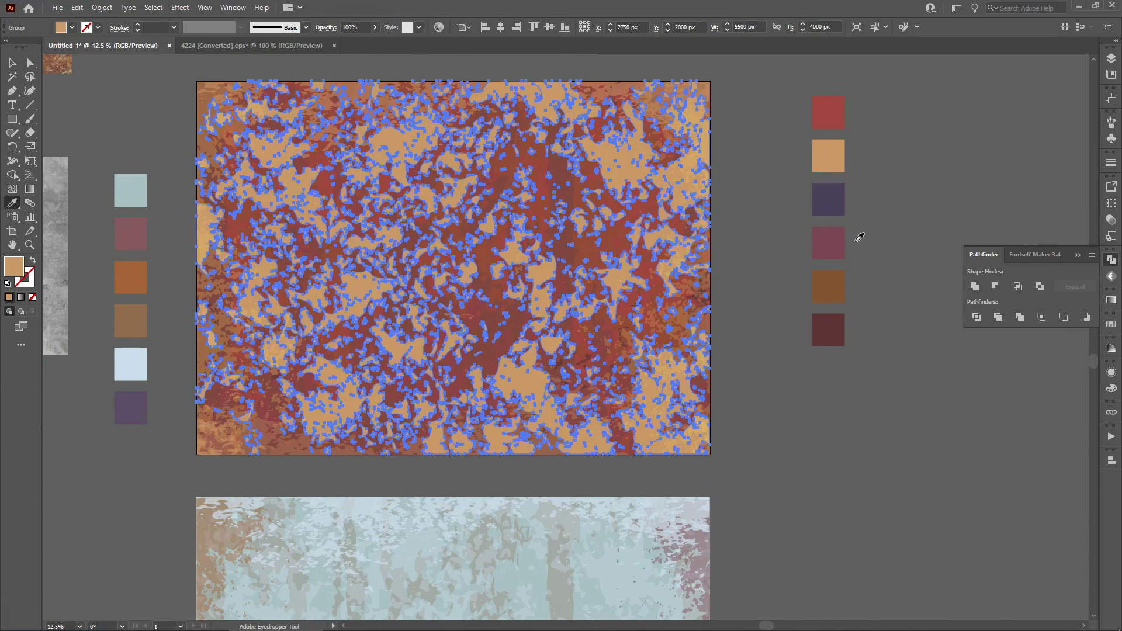
pyautogui.click(843, 285)
pyautogui.click(828, 153)
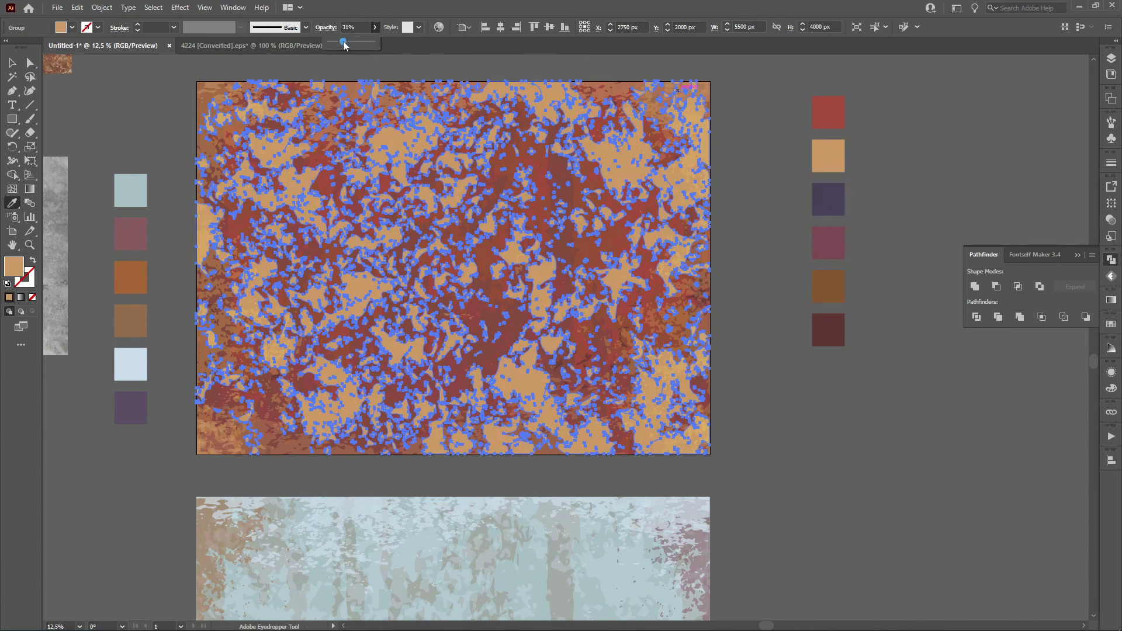
pyautogui.moveTo(341, 46); pyautogui.dragTo(341, 46)
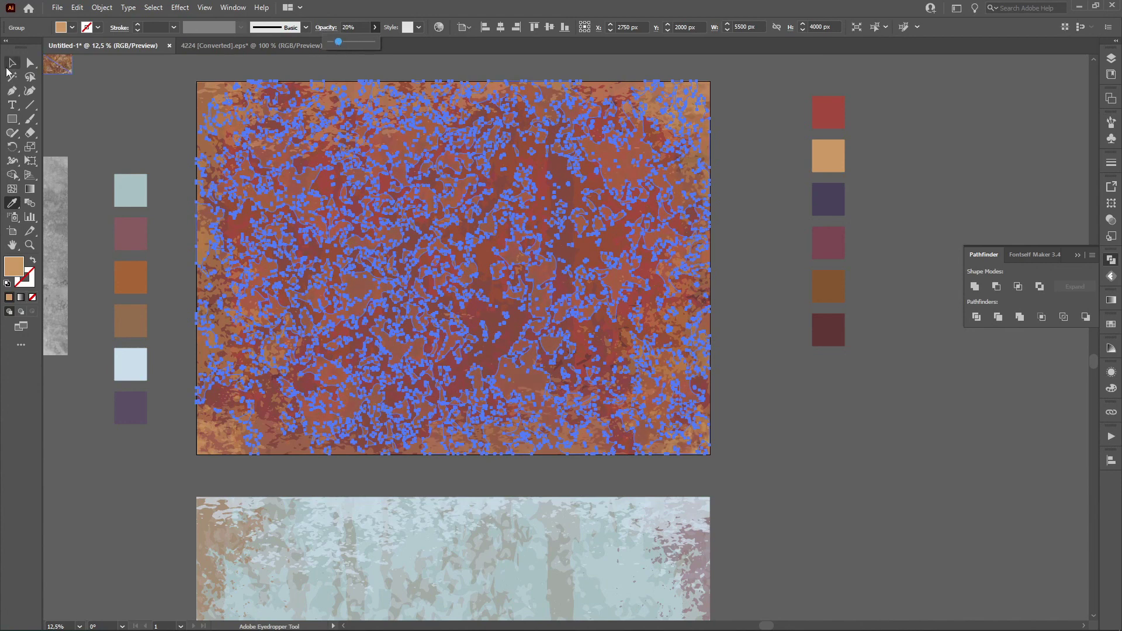
pyautogui.click(12, 62)
pyautogui.click(106, 110)
# Step: Recolour the tan blotch layer covering the red artwork with the dark maroon swatch and set its opacity to 33%
pyautogui.scroll(-2, 680, 209)
pyautogui.scroll(2, 567, 229)
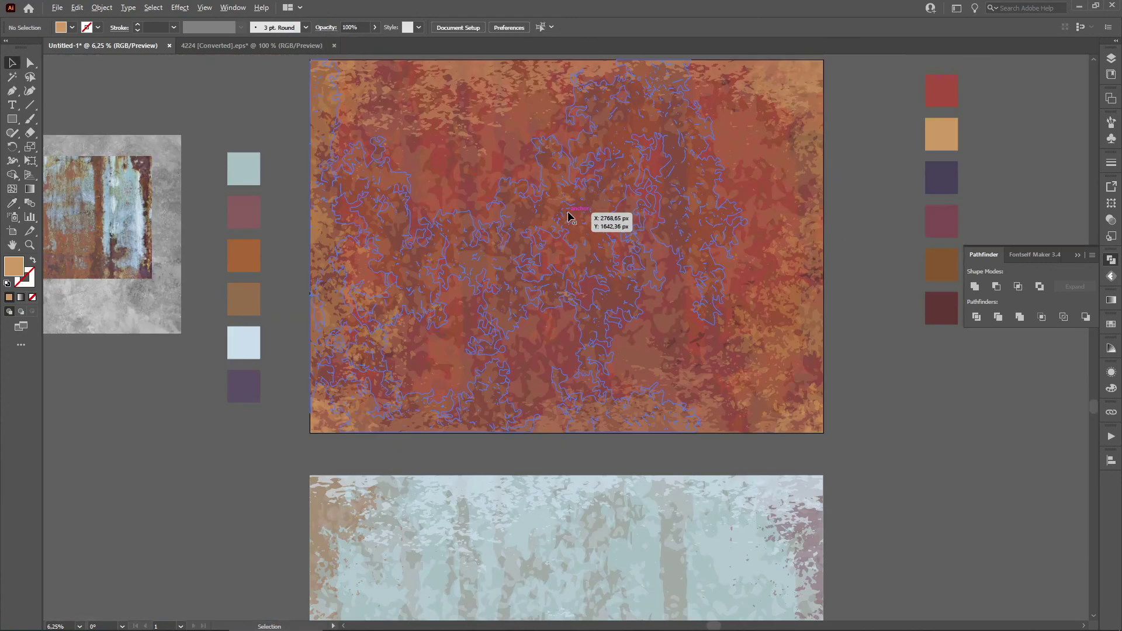
pyautogui.click(456, 223)
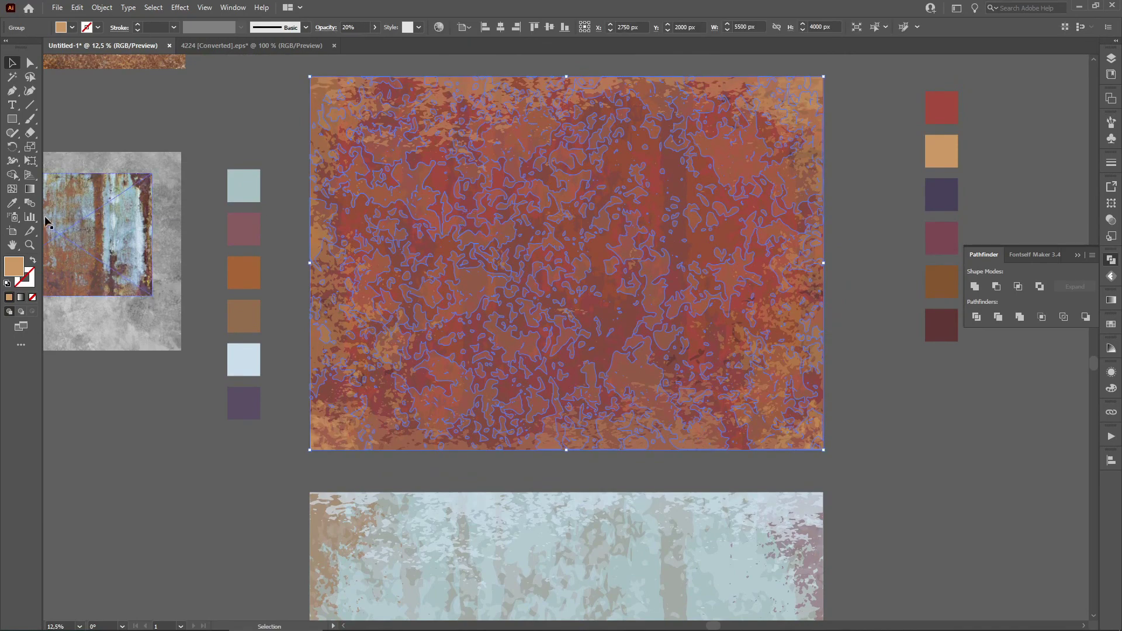
pyautogui.click(18, 202)
pyautogui.click(950, 321)
pyautogui.click(375, 27)
pyautogui.moveTo(374, 42); pyautogui.dragTo(350, 47)
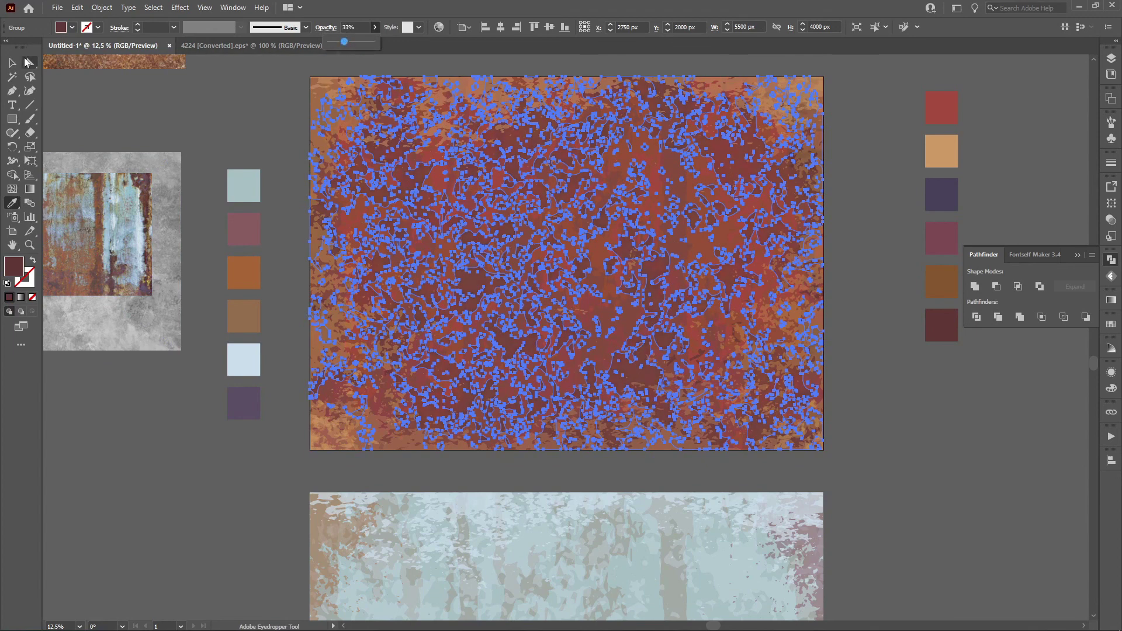
pyautogui.click(12, 63)
pyautogui.click(156, 125)
pyautogui.hotkey('ctrl', '-')
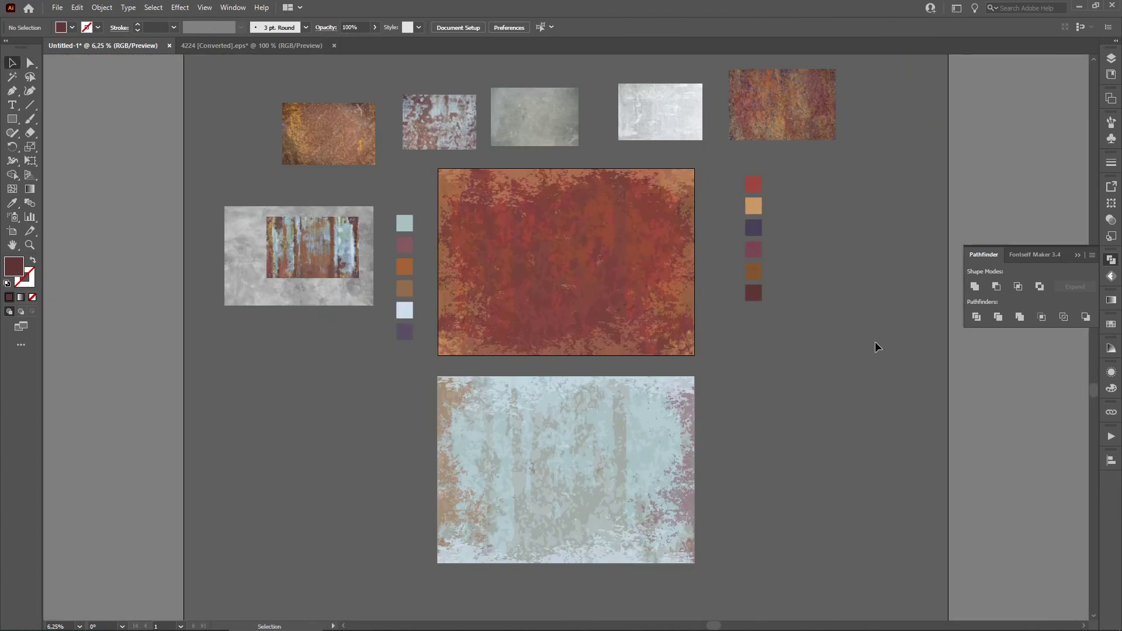
pyautogui.moveTo(850, 345); pyautogui.dragTo(850, 361)
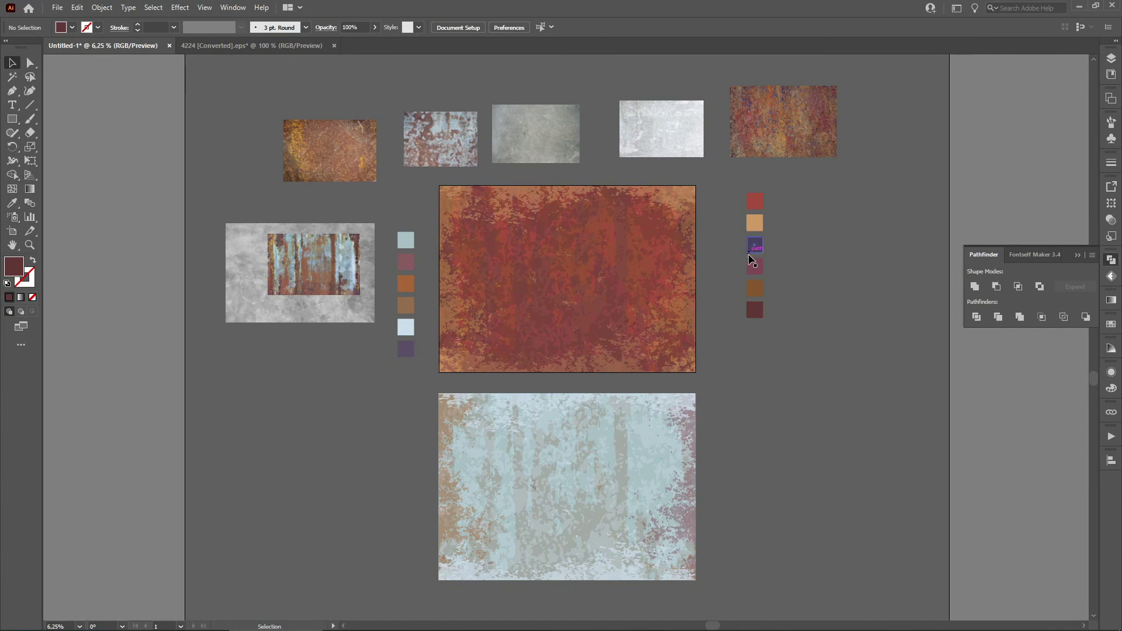
pyautogui.moveTo(845, 226); pyautogui.dragTo(766, 191)
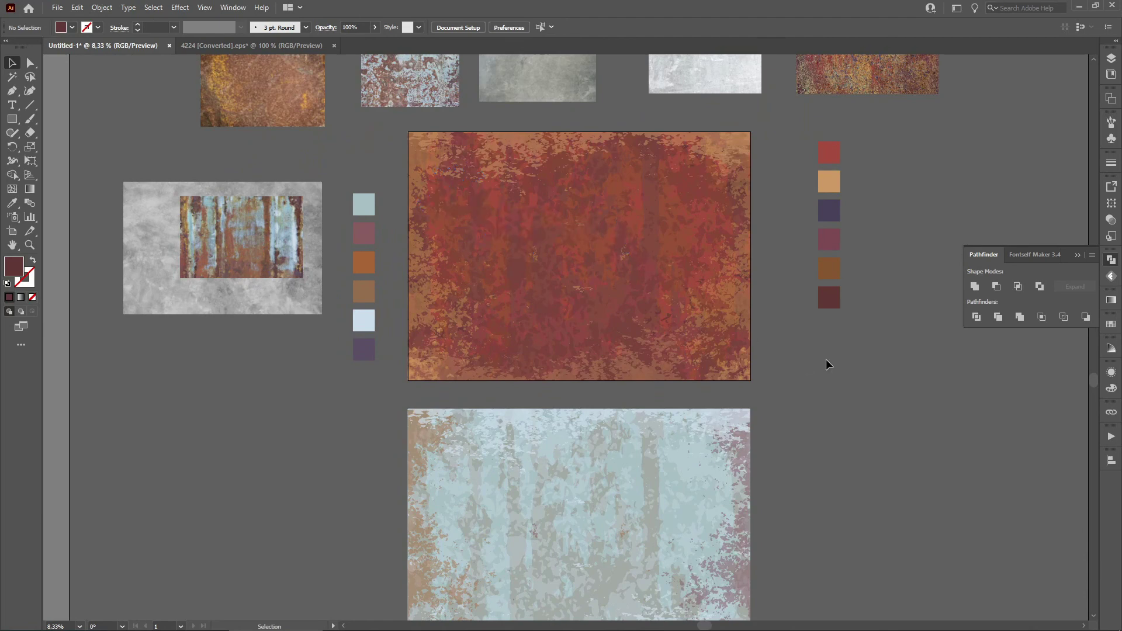
pyautogui.moveTo(872, 390); pyautogui.dragTo(803, 380)
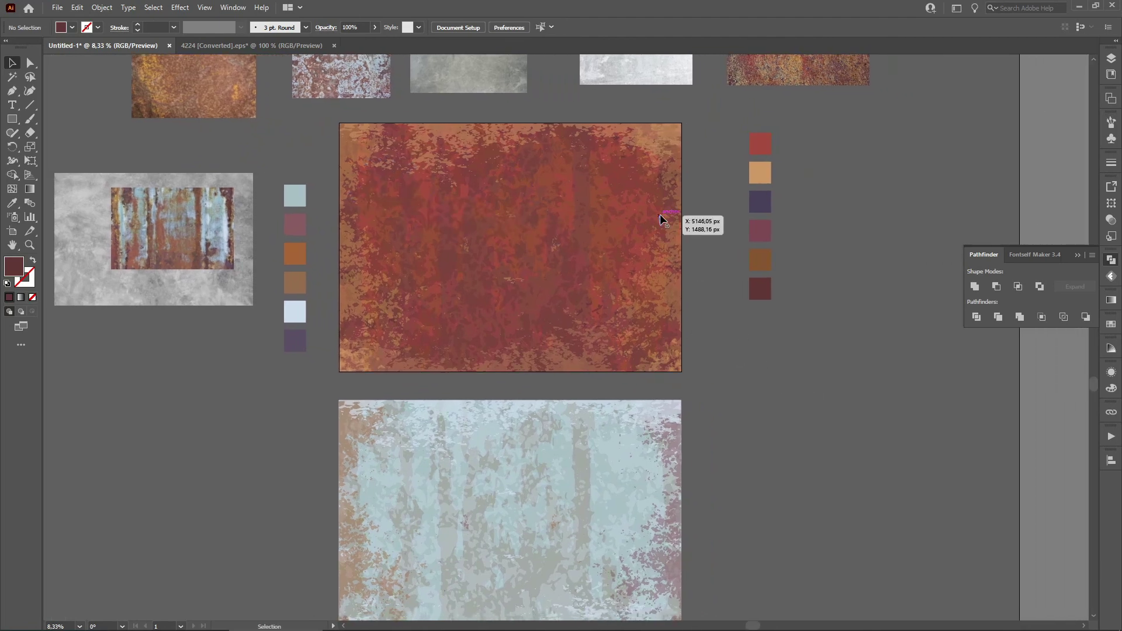
pyautogui.moveTo(706, 157); pyautogui.dragTo(713, 293)
pyautogui.moveTo(729, 351); pyautogui.dragTo(701, 235)
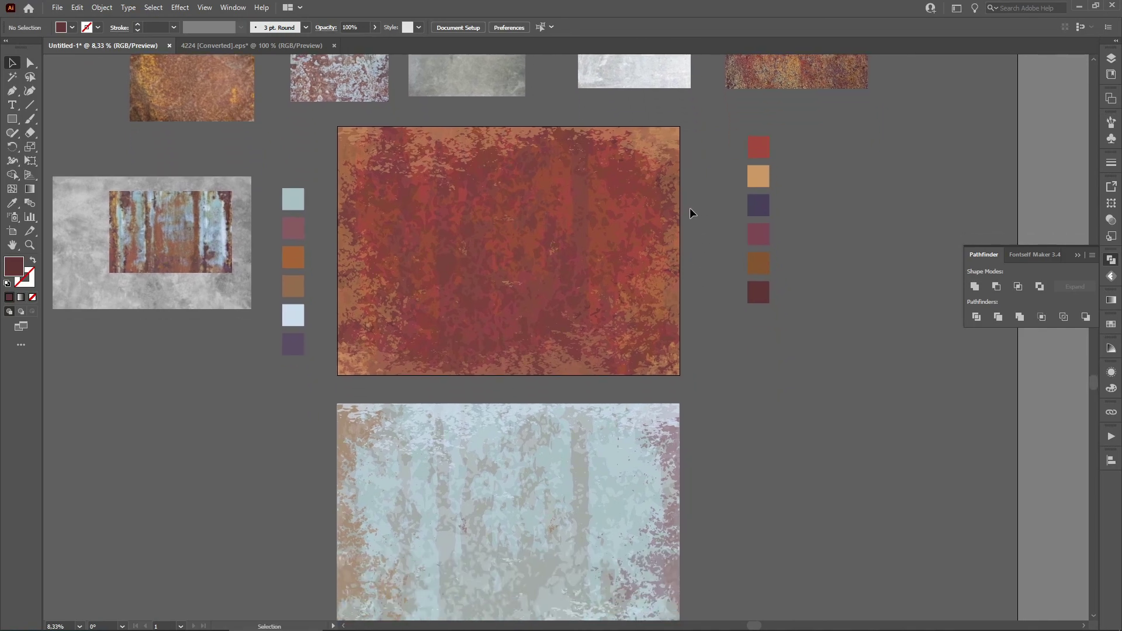